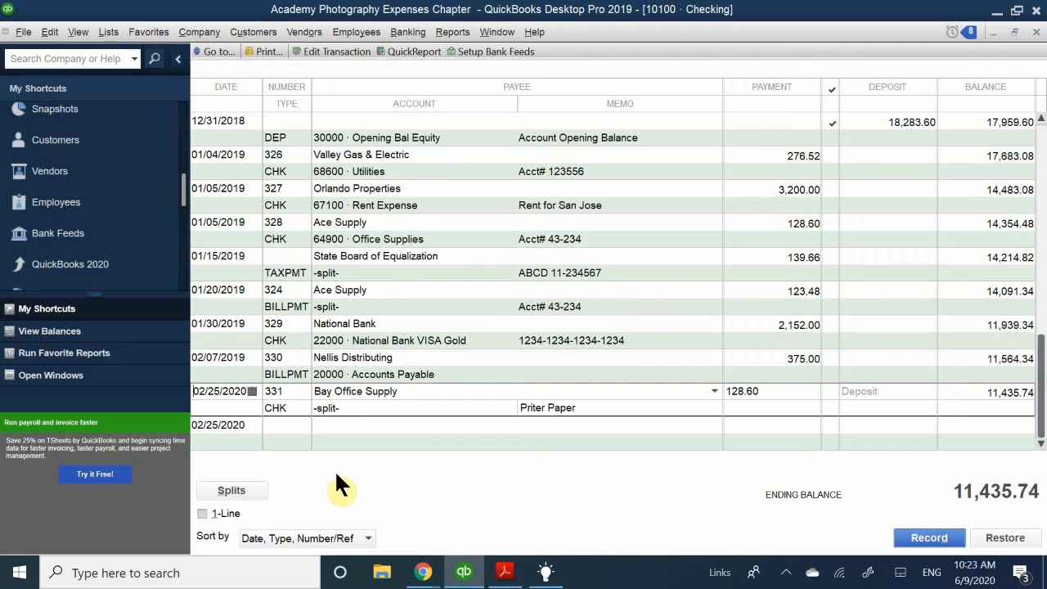
Open the company snapshot, and close it along with the Checking register to get back to the home page
left_click(70, 117)
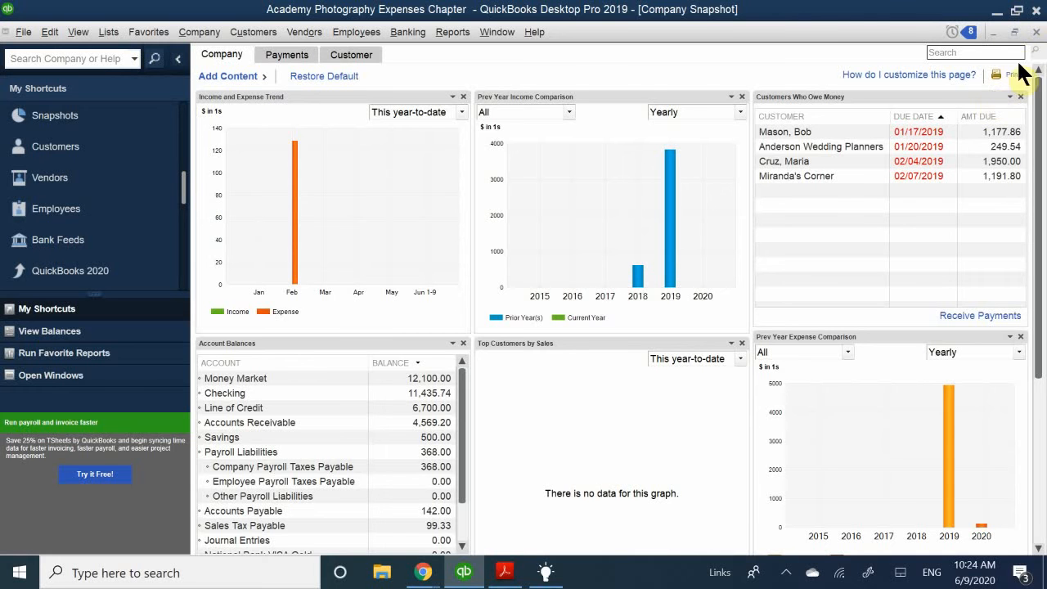
left_click(1037, 33)
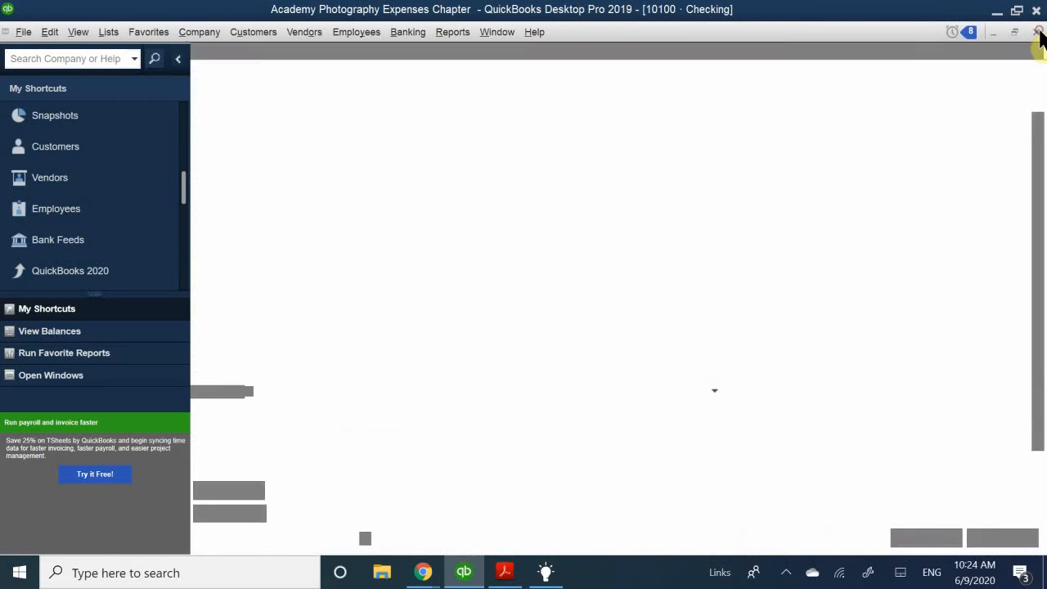
left_click(1037, 33)
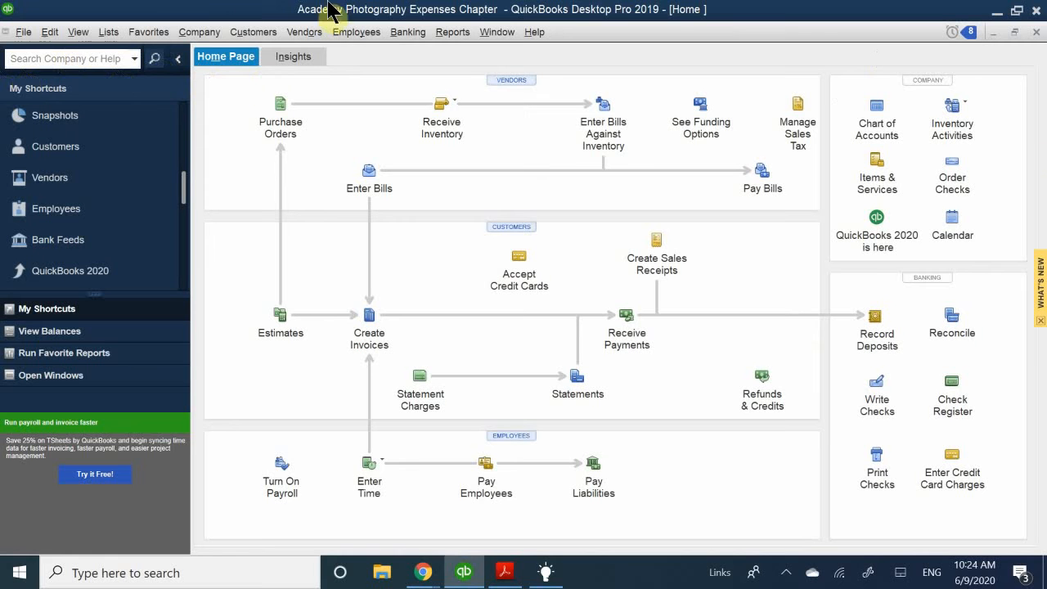
Open the Write Checks window from the home page
left_click(400, 39)
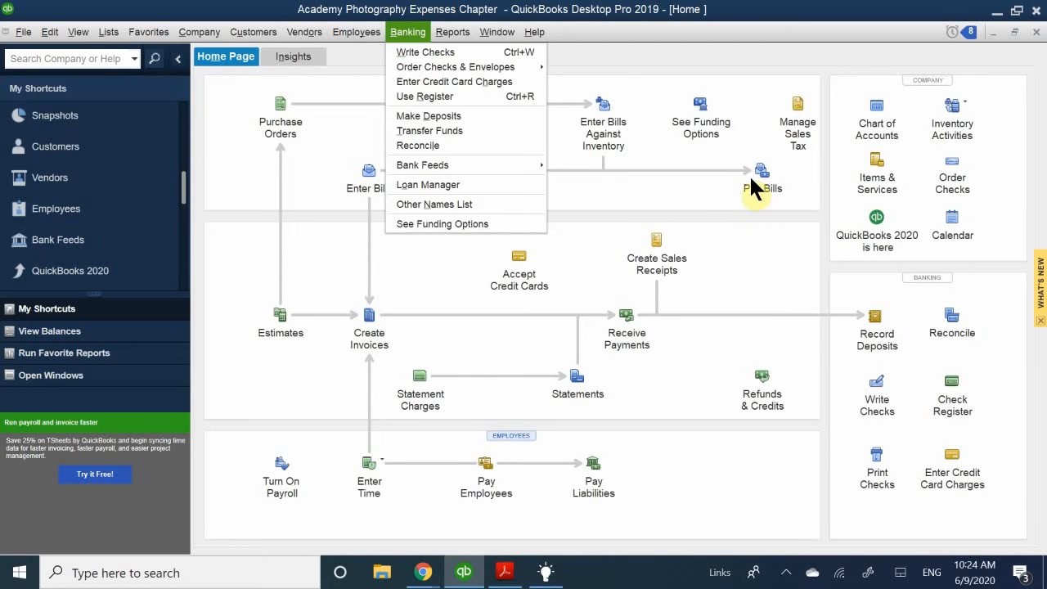
left_click(229, 207)
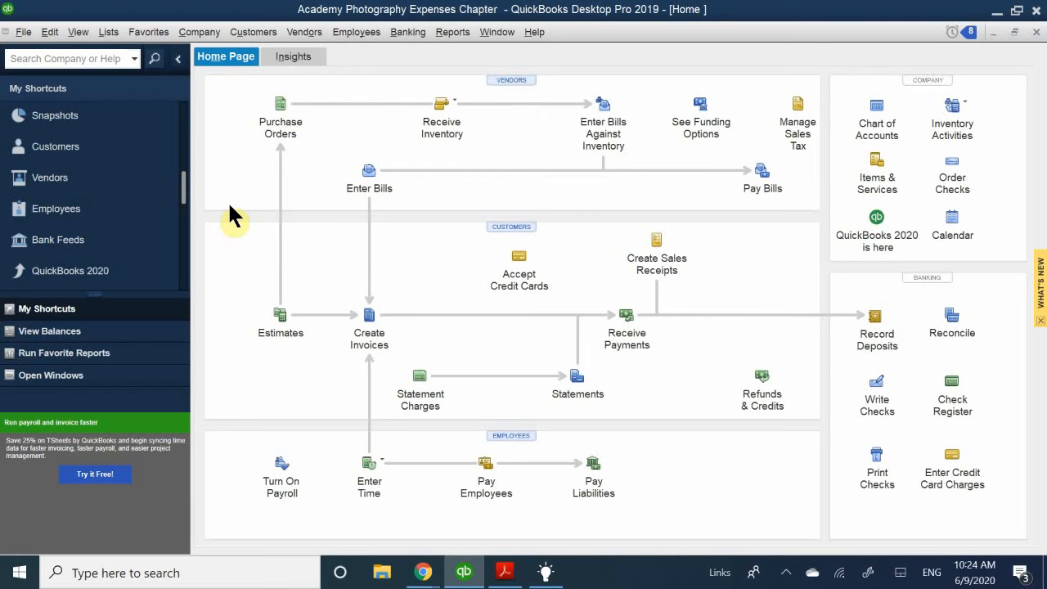
left_click(876, 395)
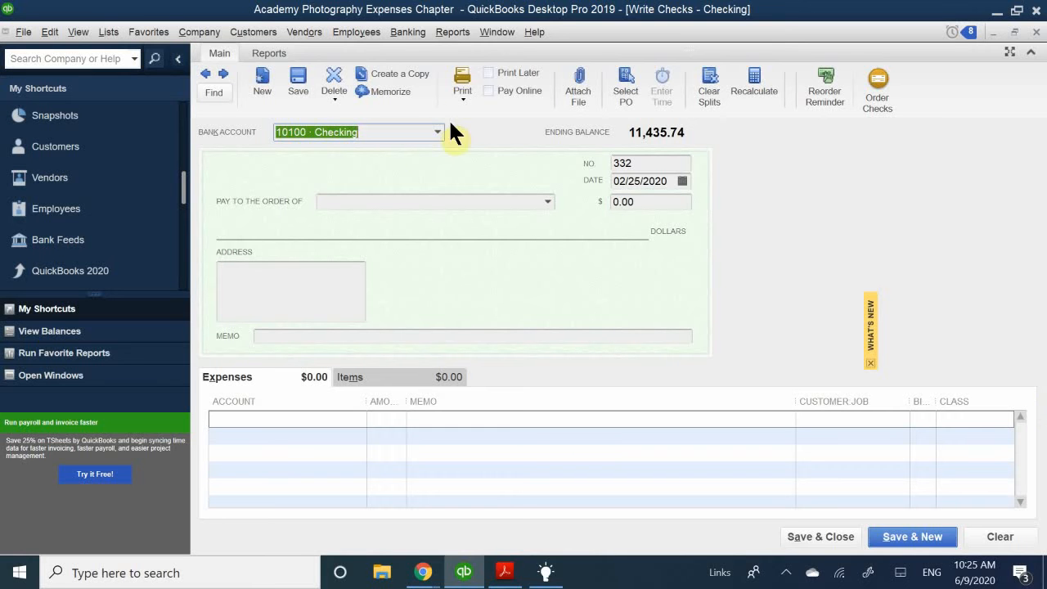
Review the available bank accounts for the check, keeping 10100 · Checking selected
left_click(379, 131)
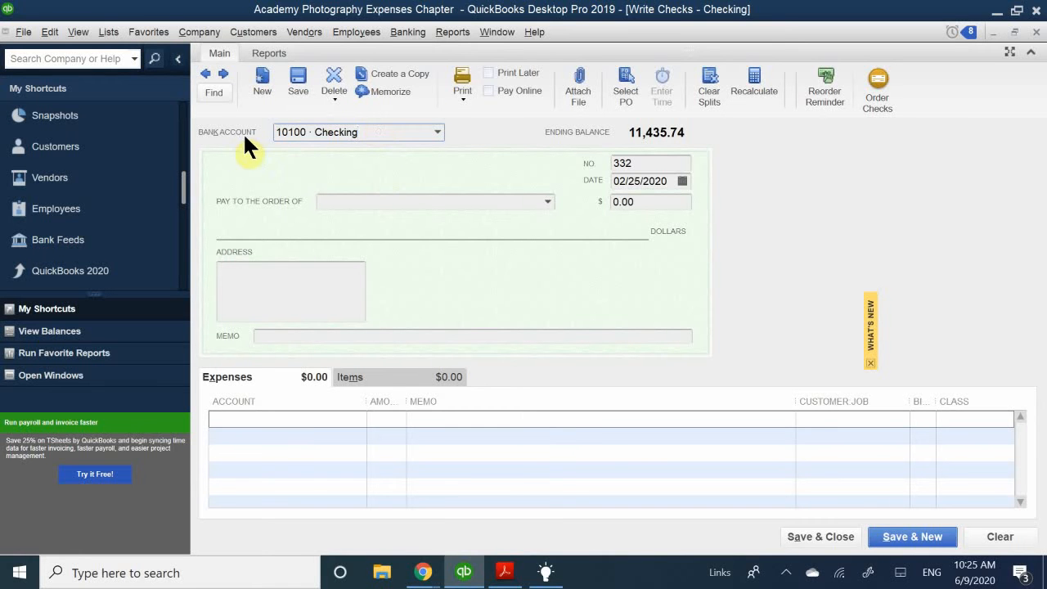
left_click(438, 132)
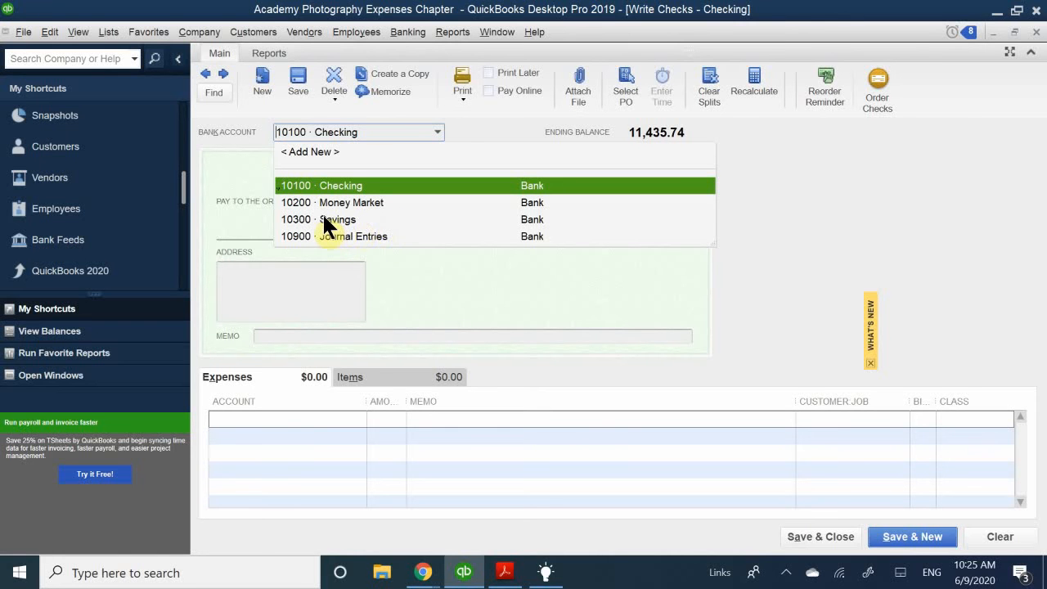
left_click(232, 162)
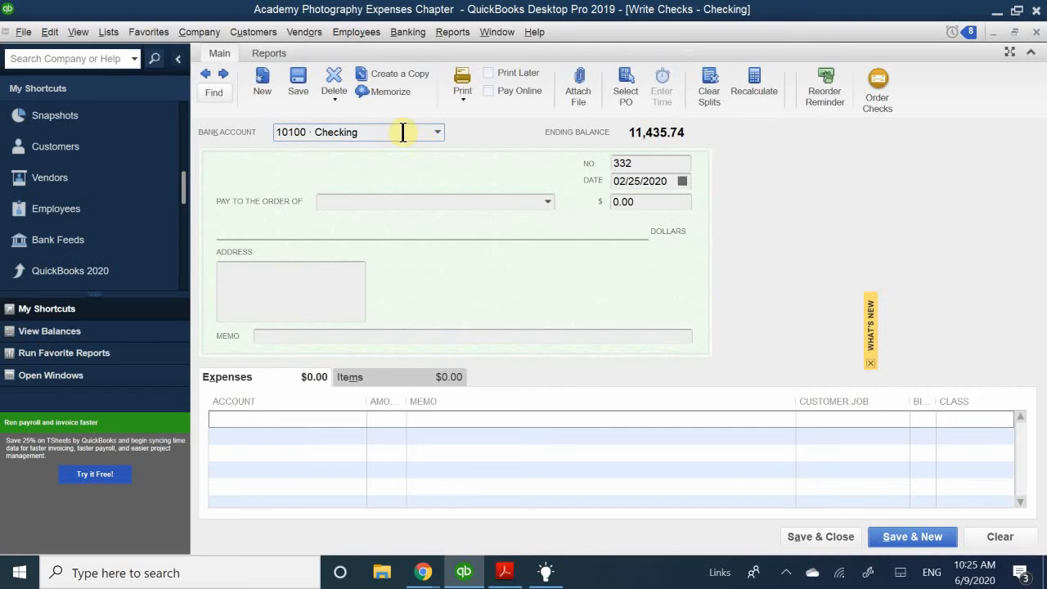
left_click(436, 133)
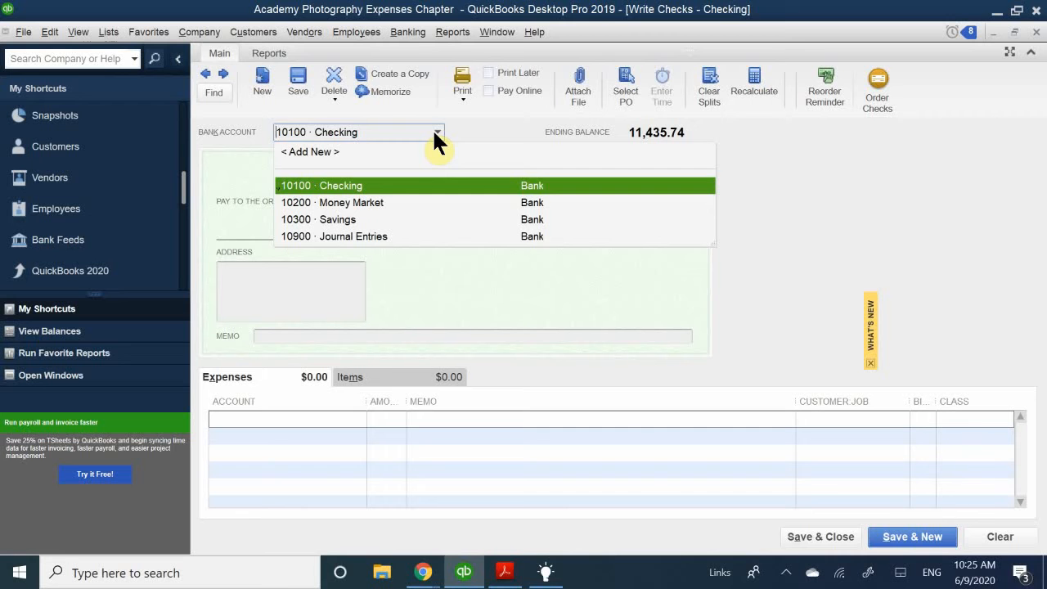
left_click(436, 133)
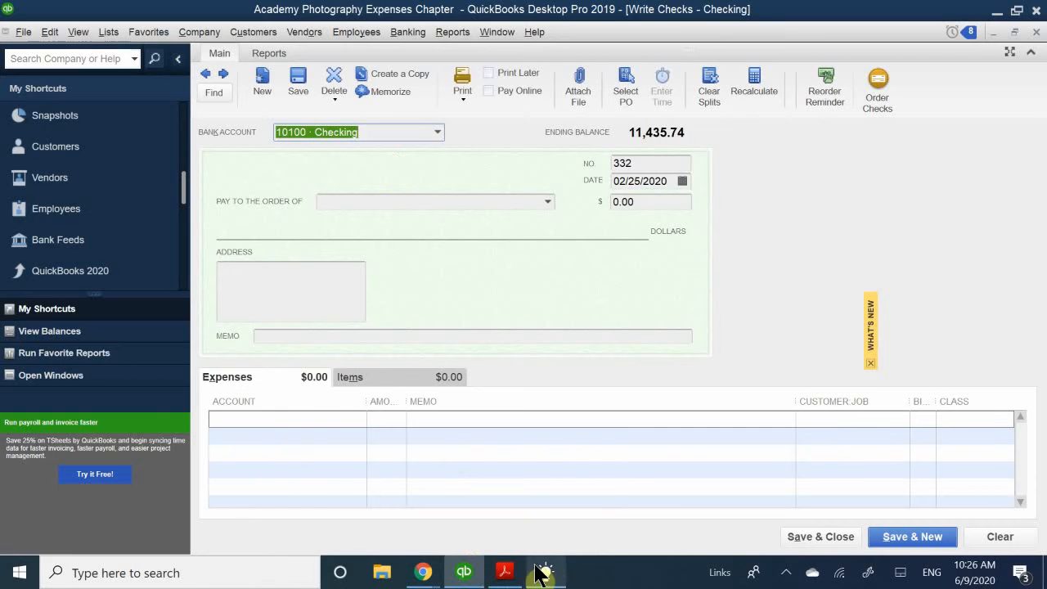
Switch to Acrobat Reader, read the Write Checks practice steps in QB CH 4.pdf, and return to QuickBooks
left_click(506, 573)
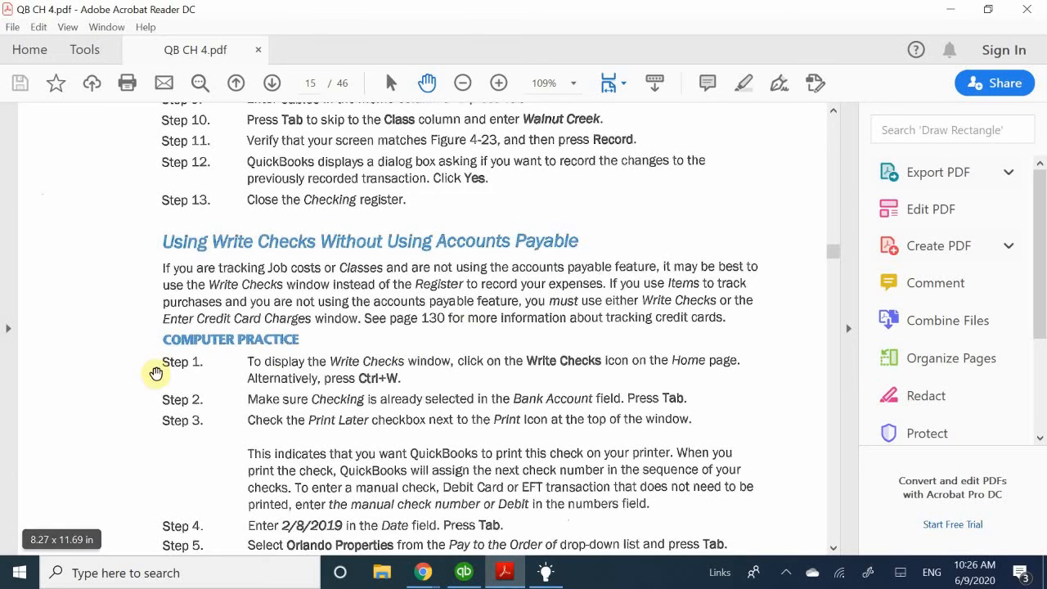
scroll(384, 327, "down", 2)
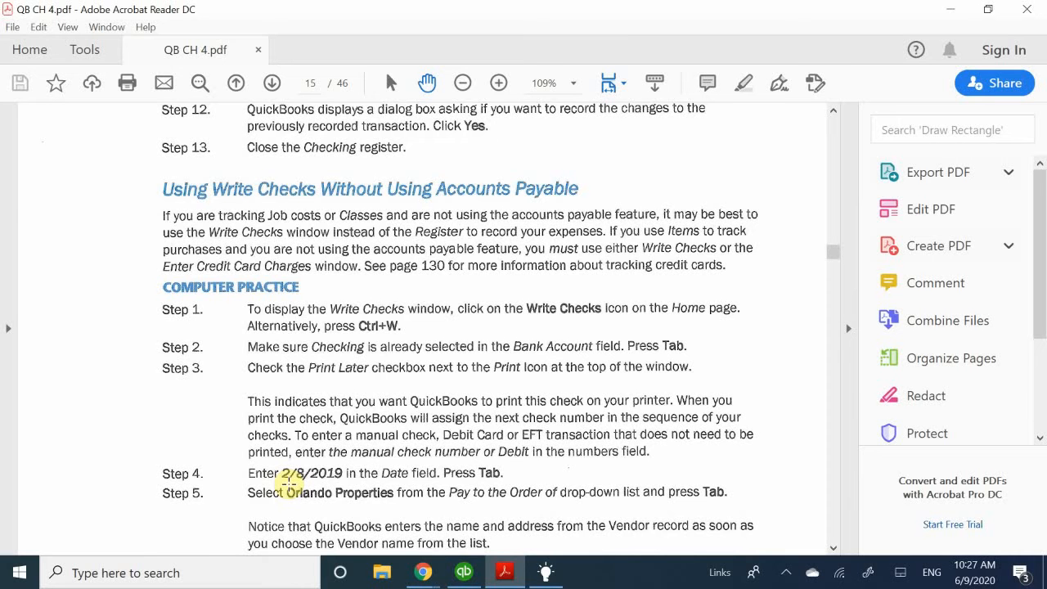
scroll(288, 484, "down", 1)
scroll(288, 484, "down", 1)
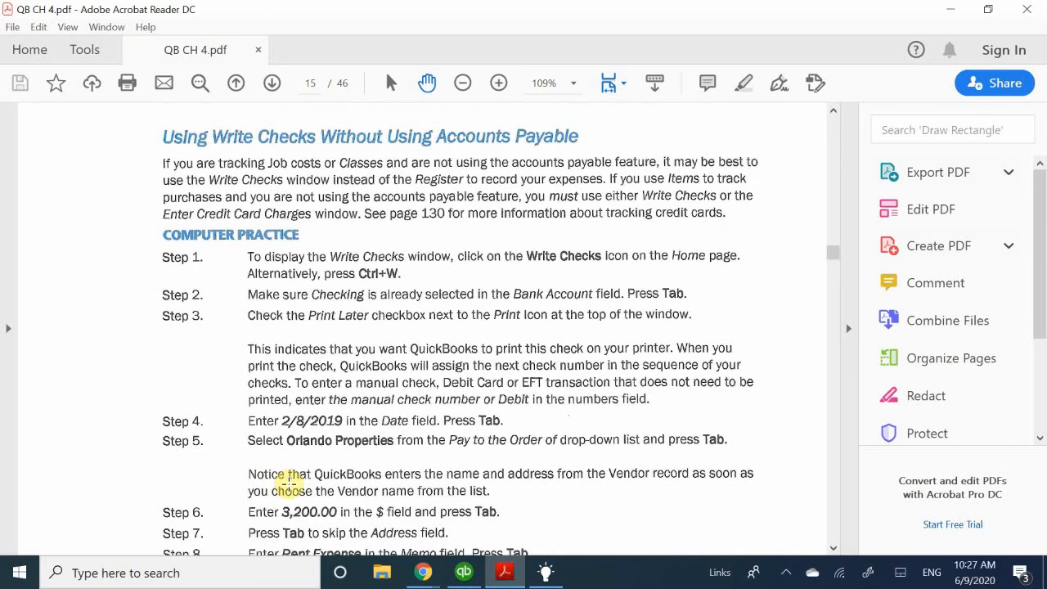
left_click(519, 577)
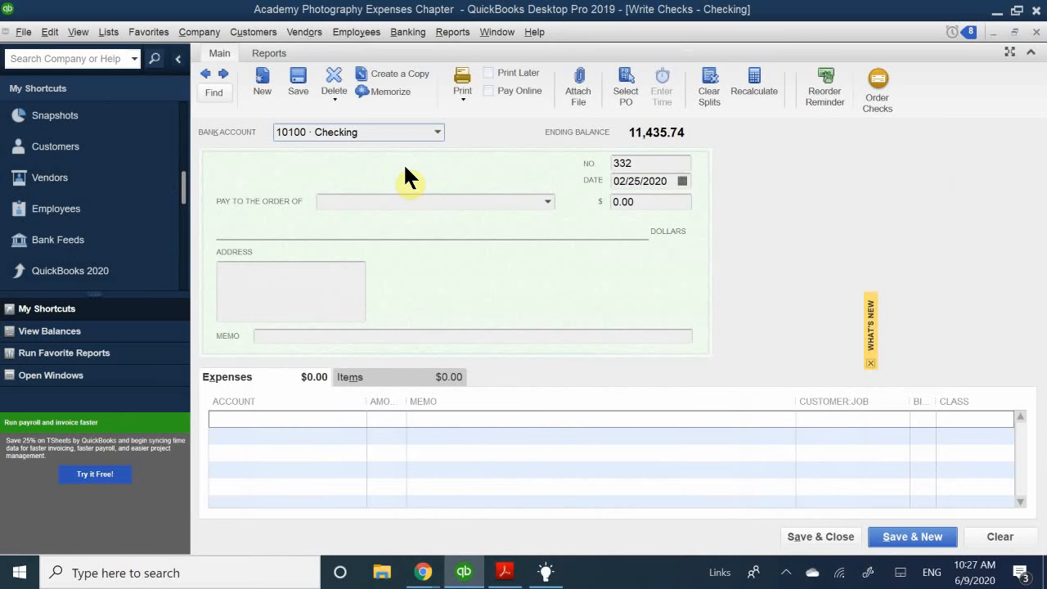
Make the check payable to the vendor Orlando Properties
left_click(339, 203)
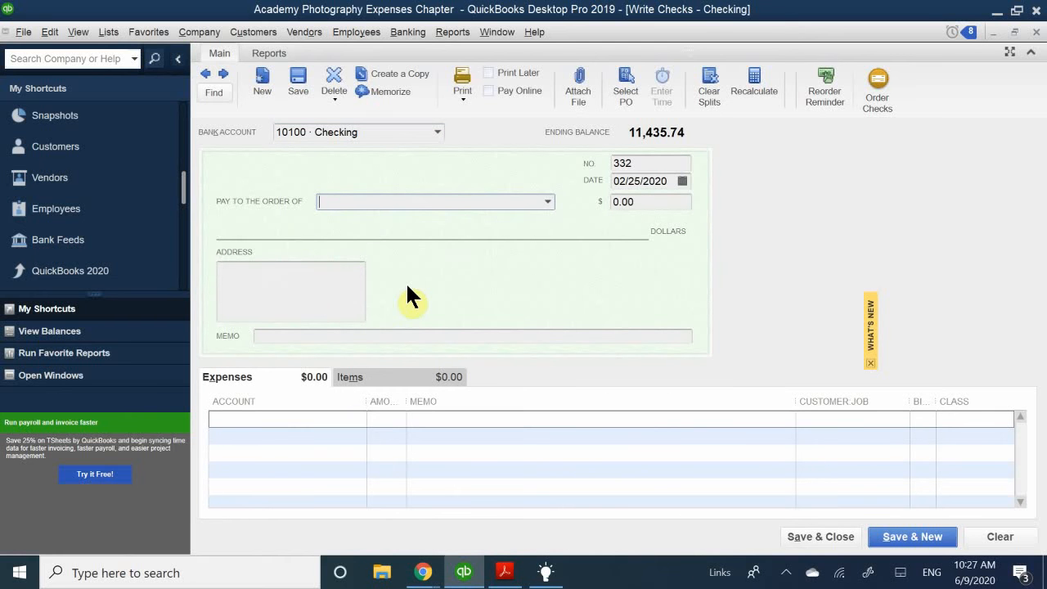
type("Orlando Properties")
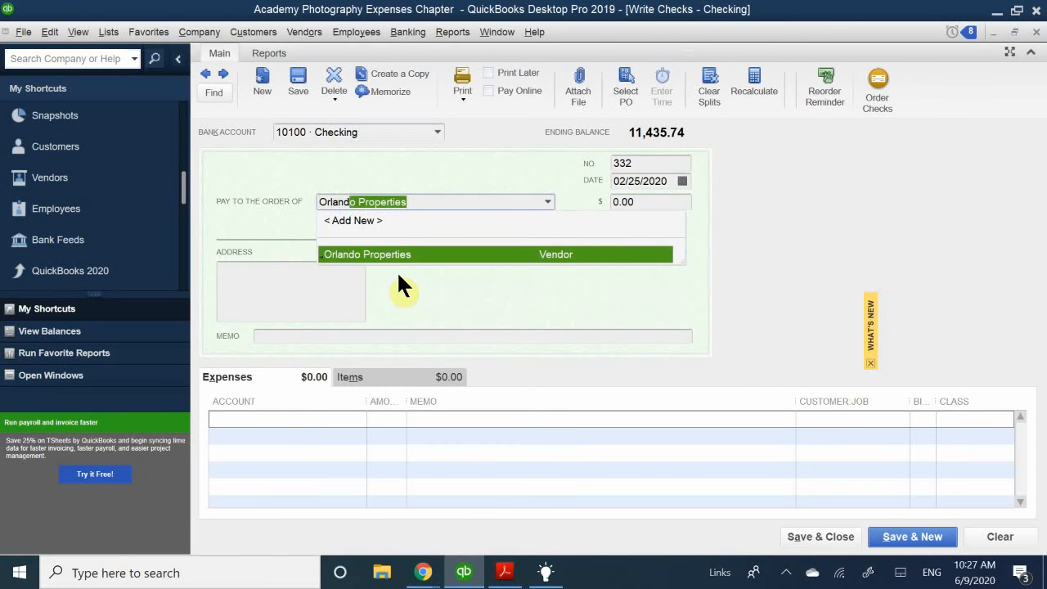
left_click(396, 252)
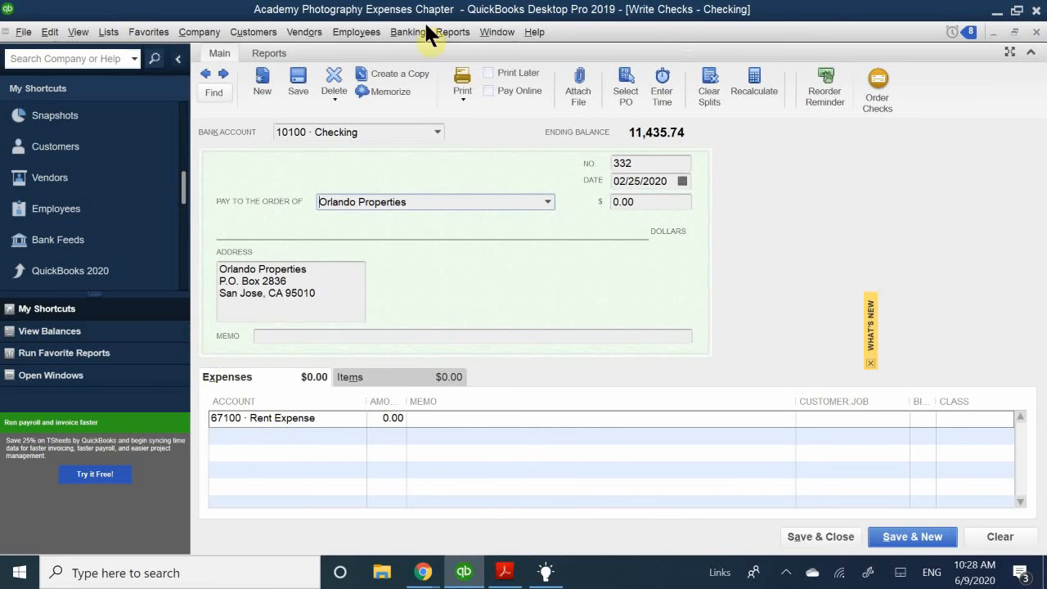
Set the check date to 02/28/2020 and enable the Print Later option
left_click(682, 181)
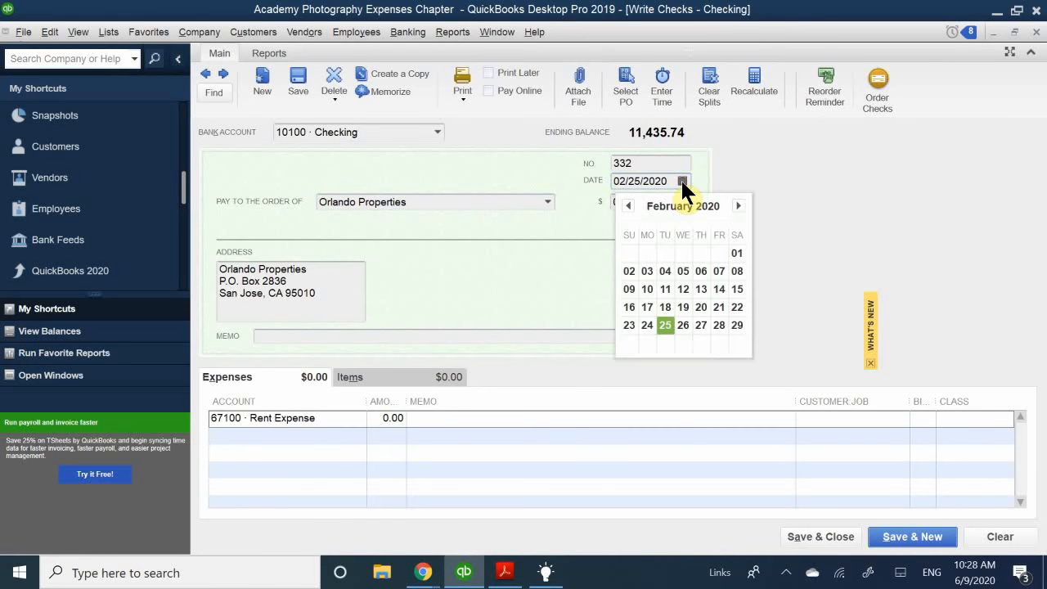
left_click(719, 325)
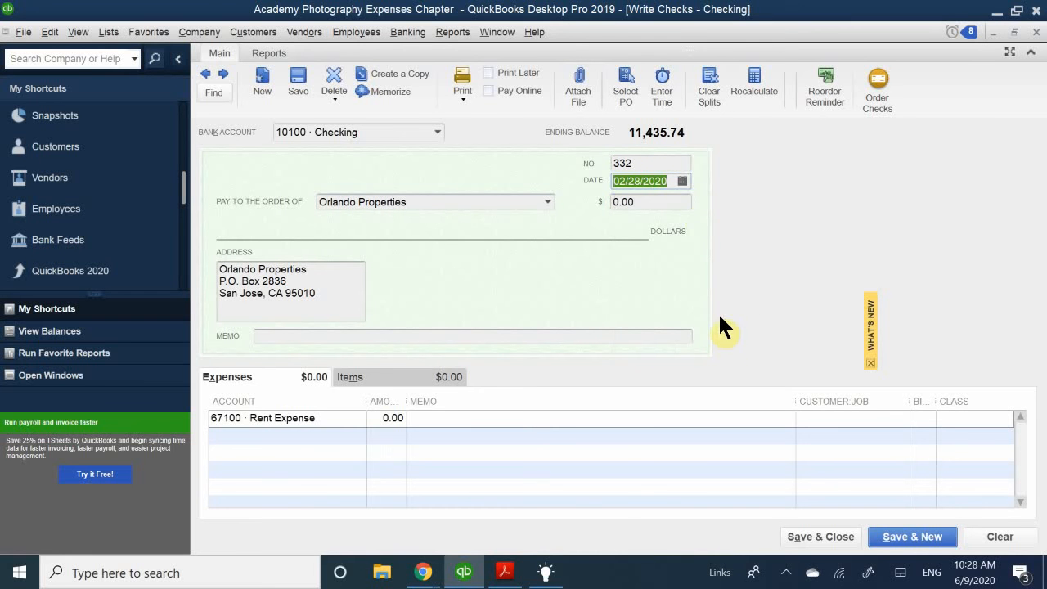
left_click(655, 201)
left_click(642, 161)
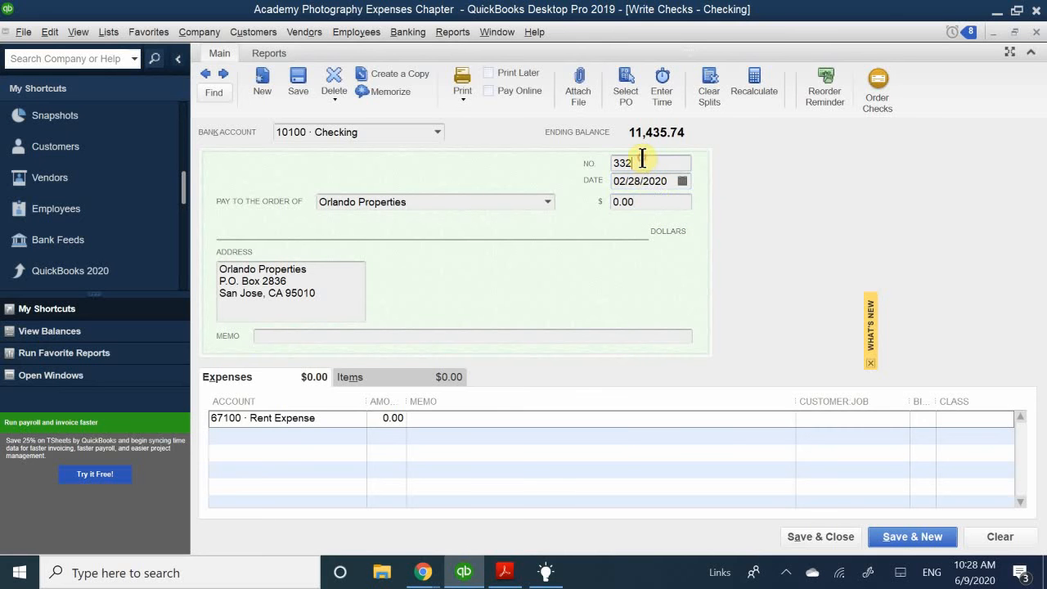
left_click(654, 201)
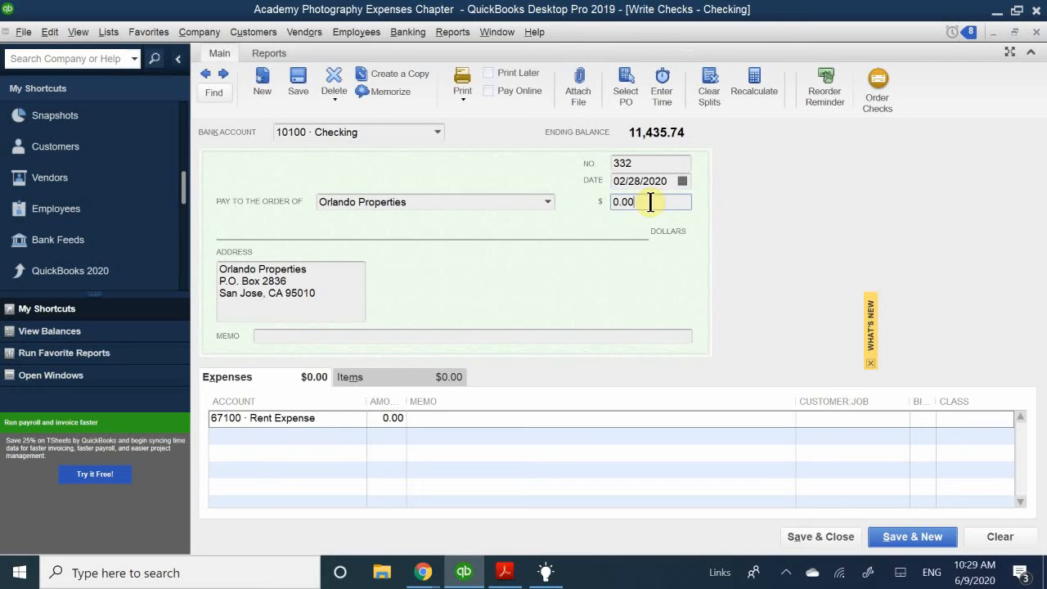
left_click(488, 72)
left_click(494, 70)
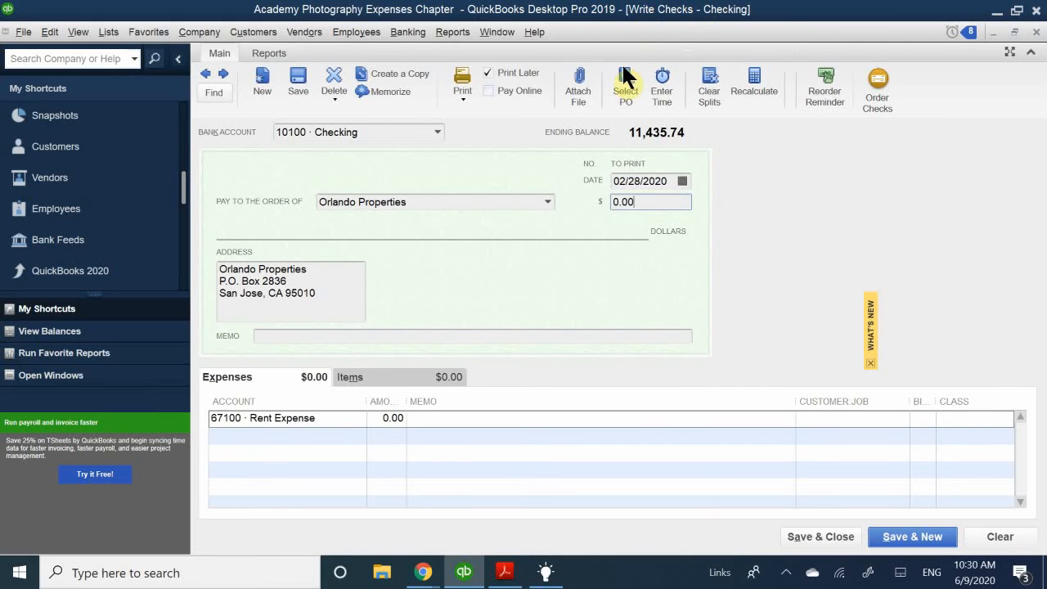
Set the check amount to 3200.00
left_click_drag(658, 199, 579, 195)
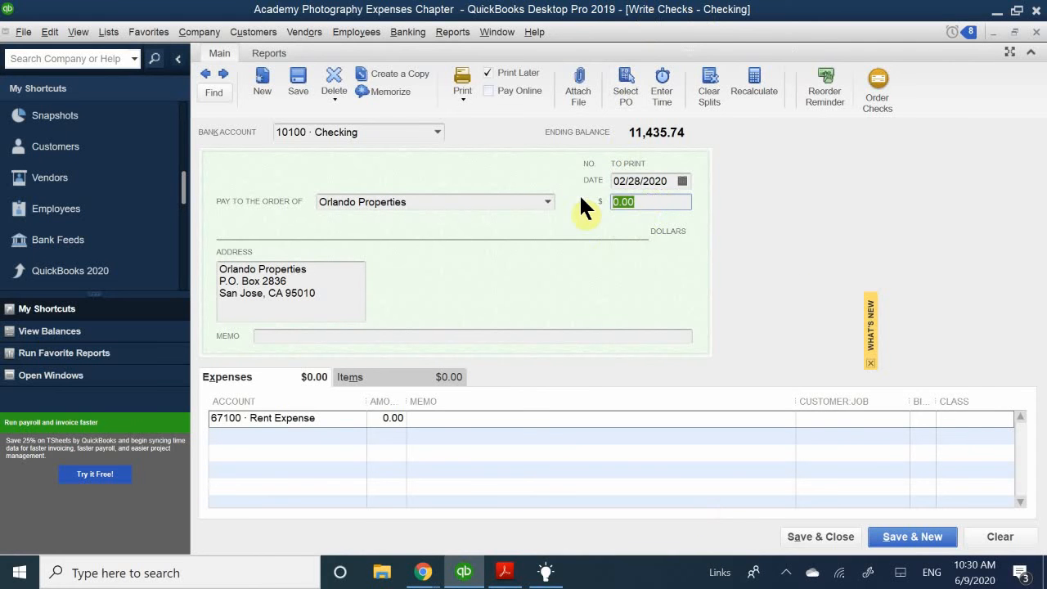
type("3200.00")
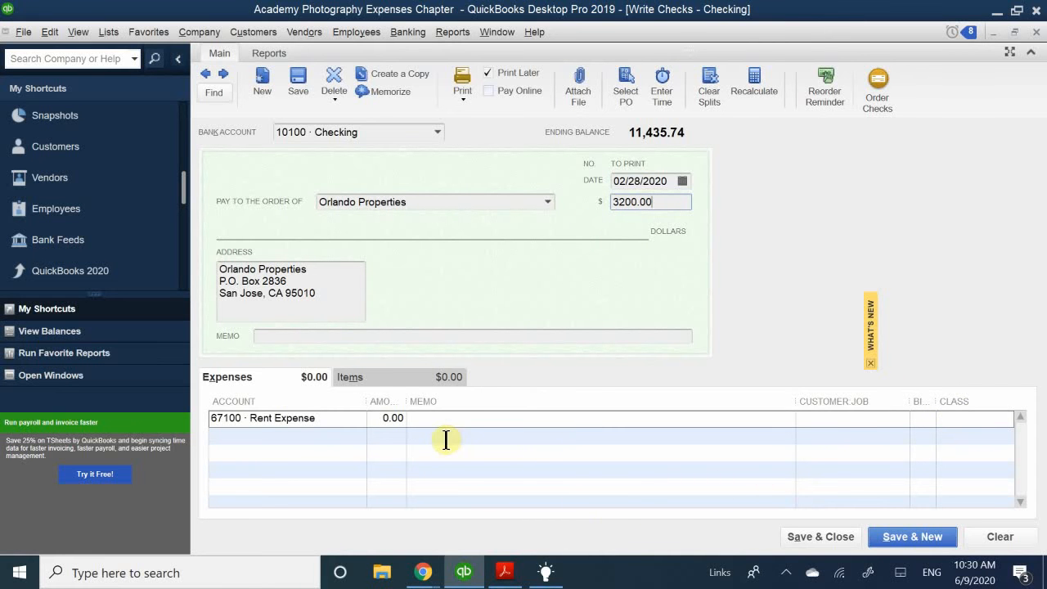
left_click(353, 337)
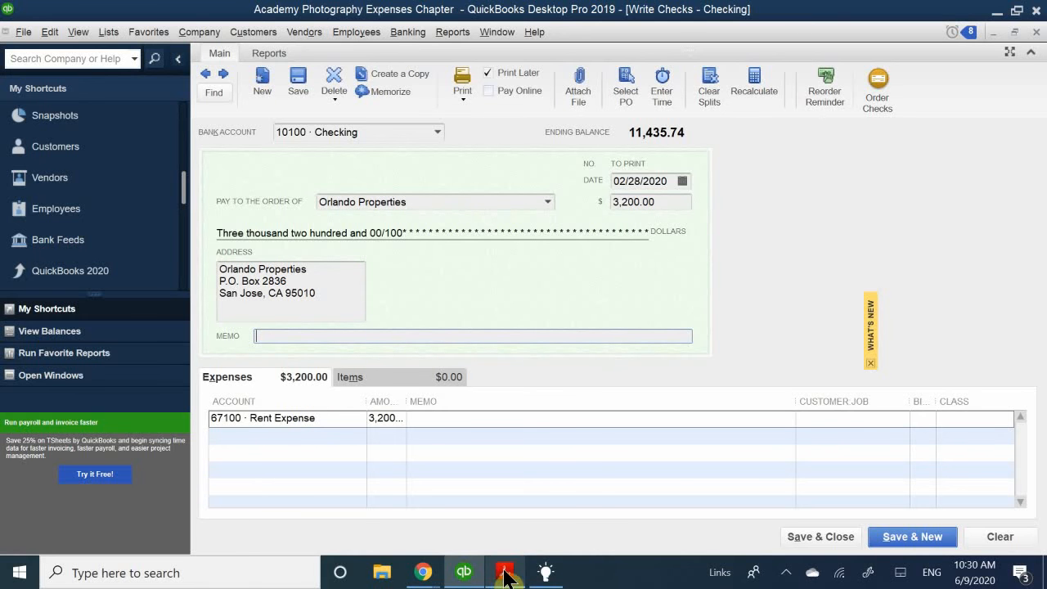
Switch to Acrobat Reader, read the memo, account and class instructions in QB CH 4.pdf, and return to QuickBooks
mouse_move(504, 571)
mouse_move(510, 512)
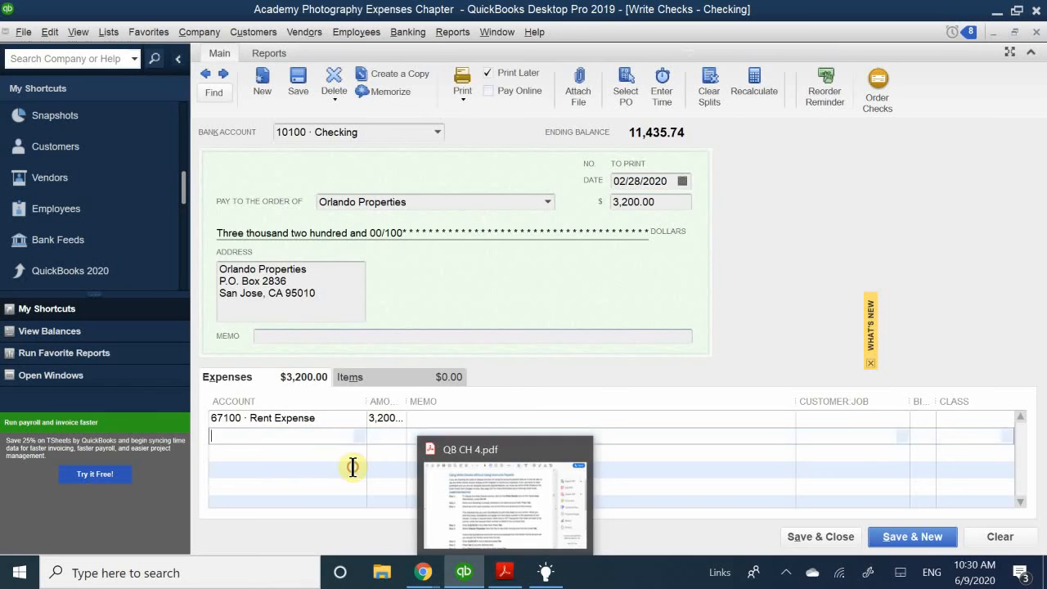
left_click(504, 571)
scroll(499, 462, "down", 4)
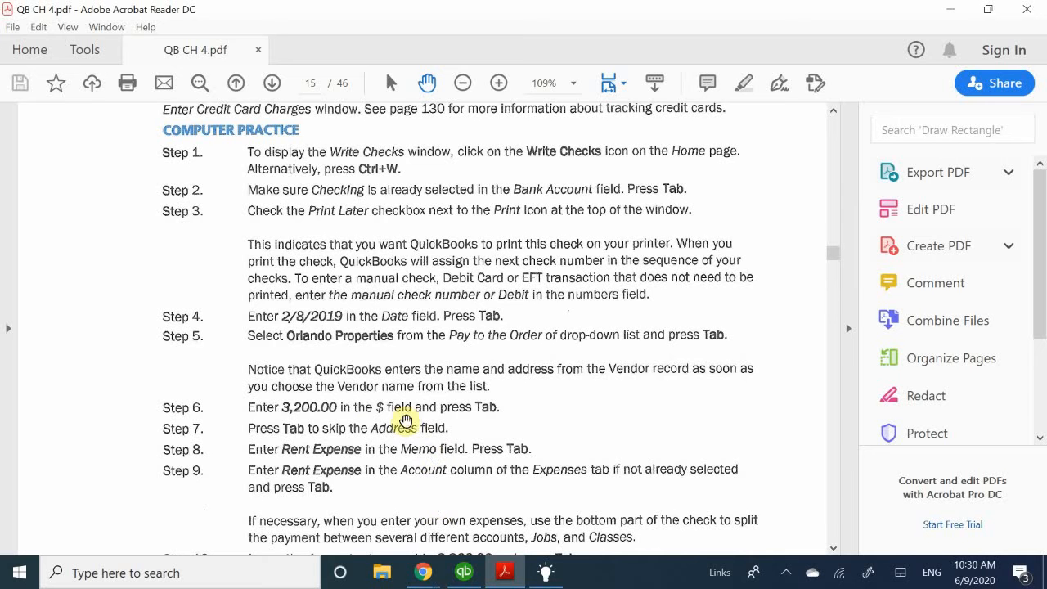
scroll(369, 487, "down", 2)
scroll(370, 488, "down", 3)
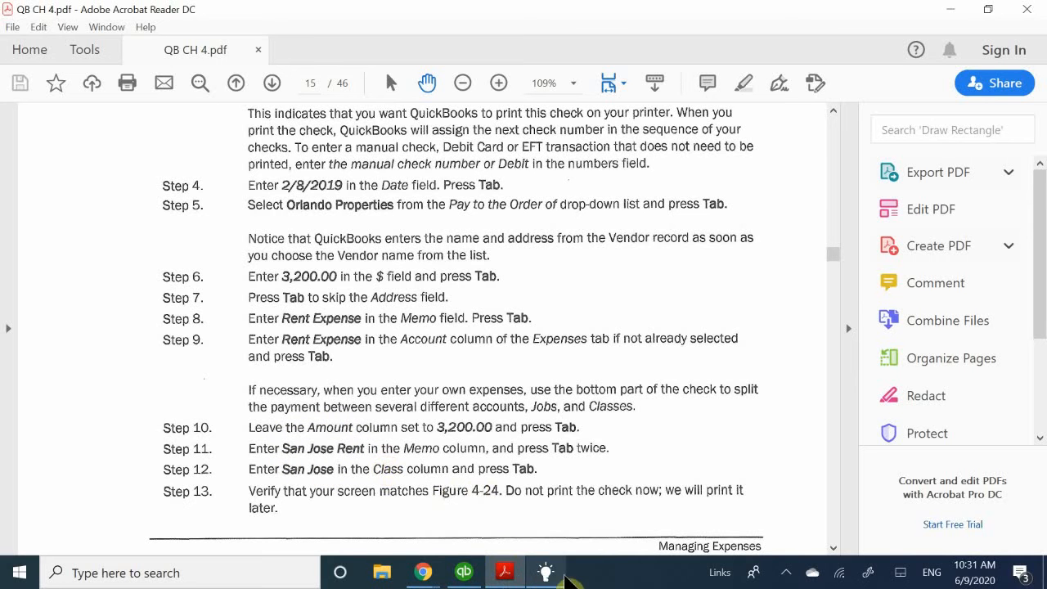
left_click(463, 572)
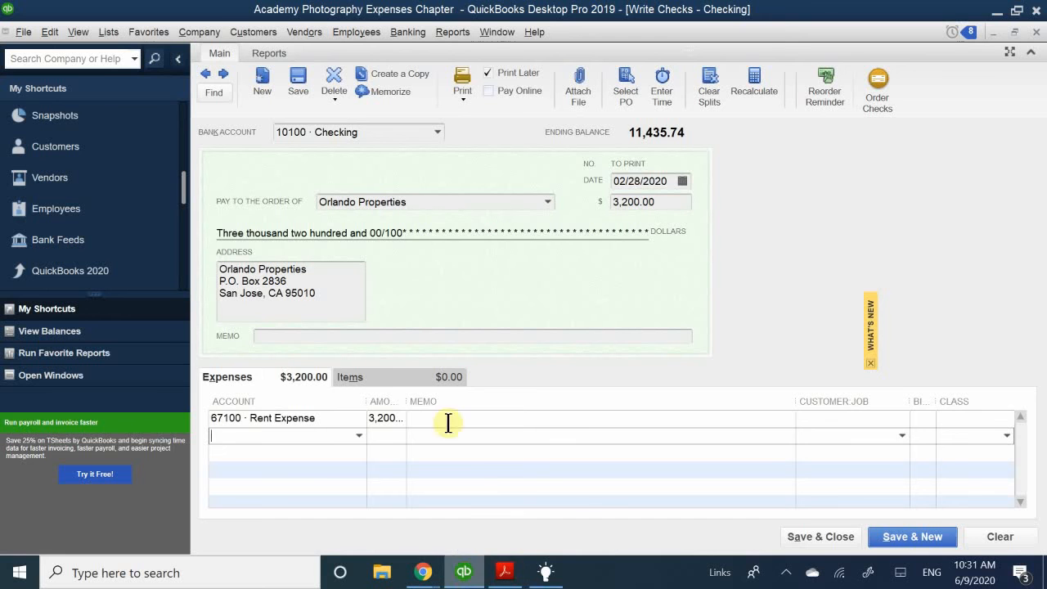
Enter the check memo "Rent Expense for San Jpse" and assign the class San Jose to the Rent Expense line
left_click(297, 337)
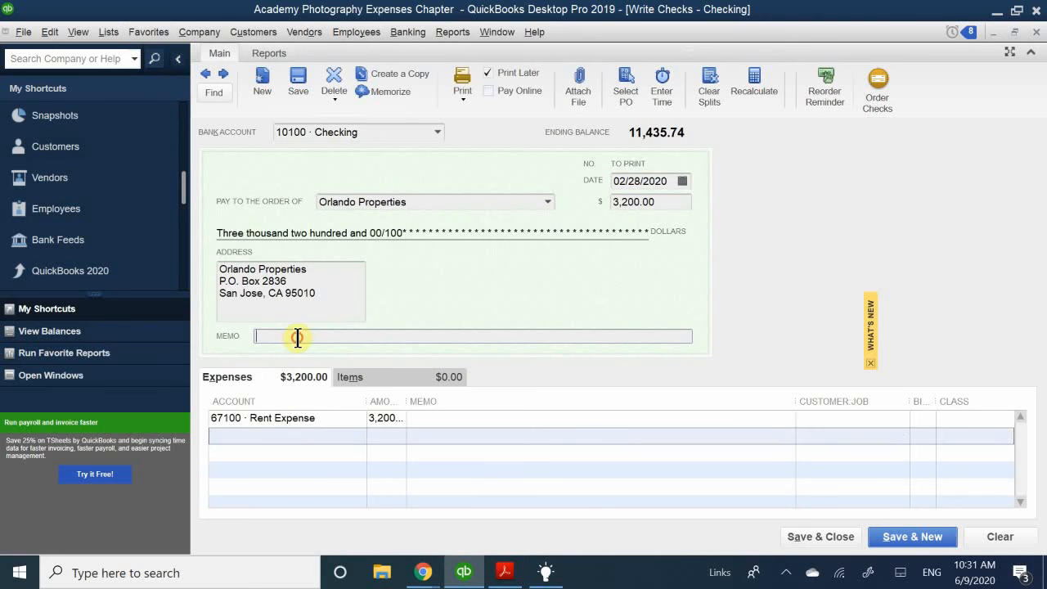
type("Rent Exp")
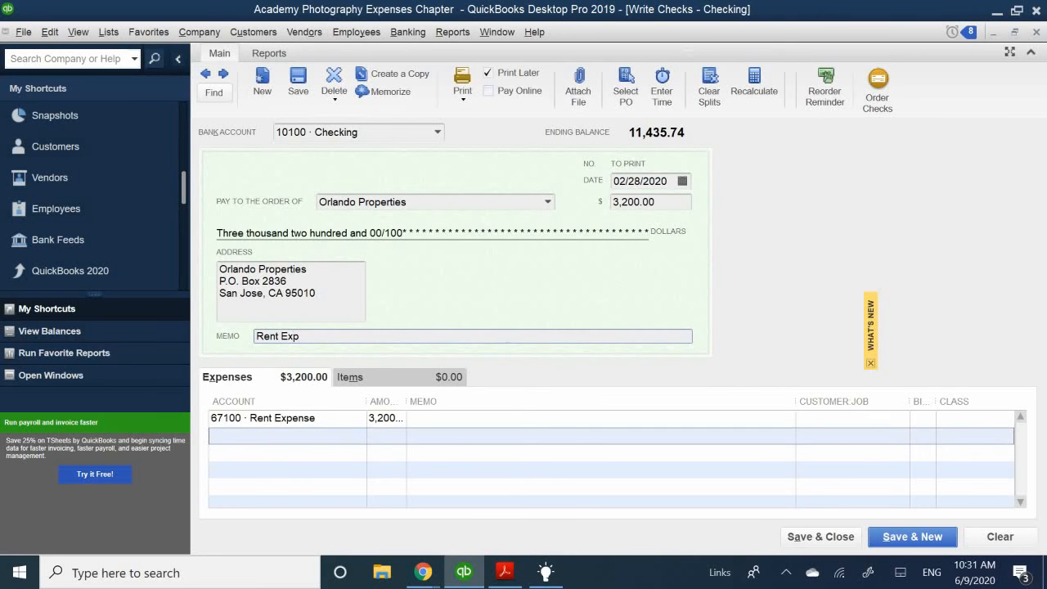
type("ense for San Jpse")
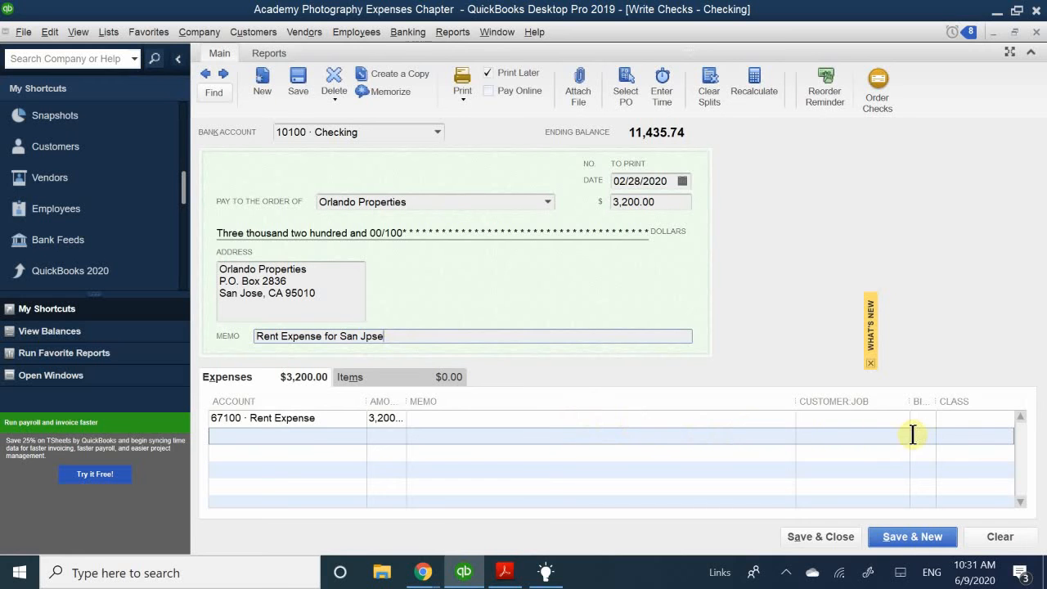
left_click(953, 419)
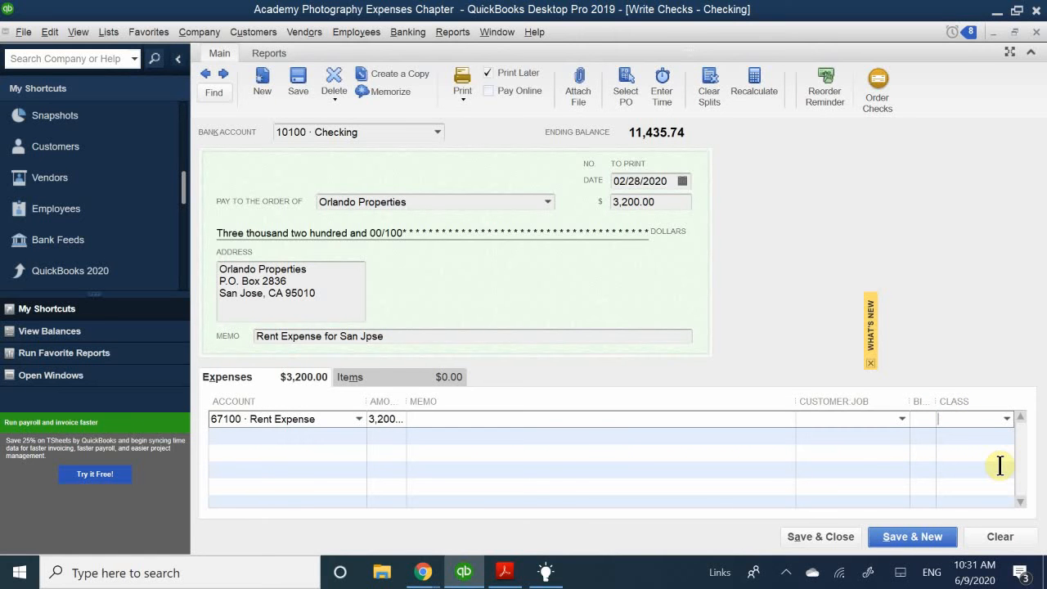
type("San Jose")
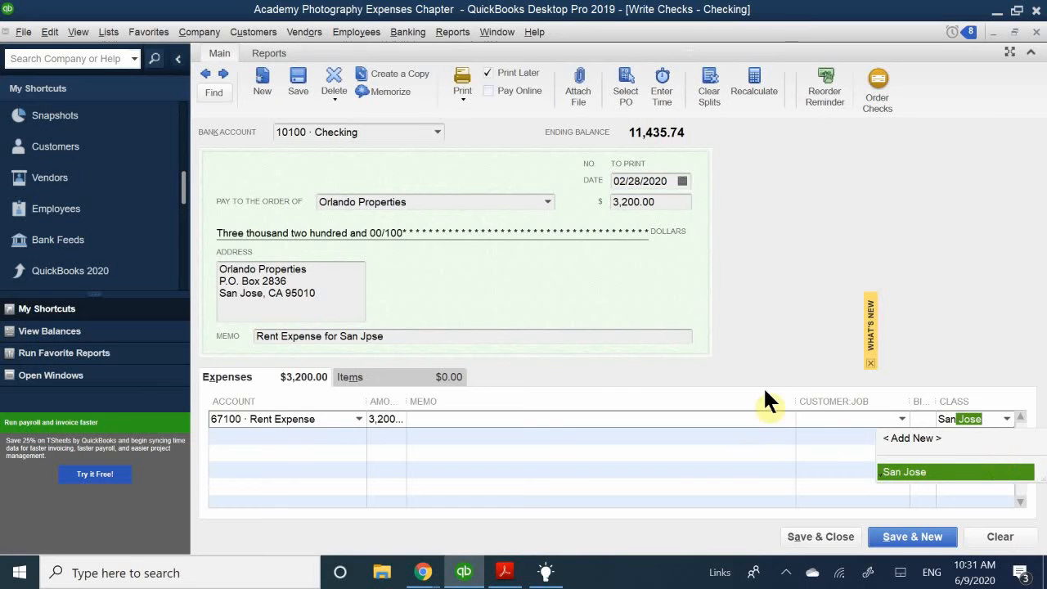
Confirm the class San Jose on the Rent Expense line, then save and close the Orlando Properties check
left_click(916, 472)
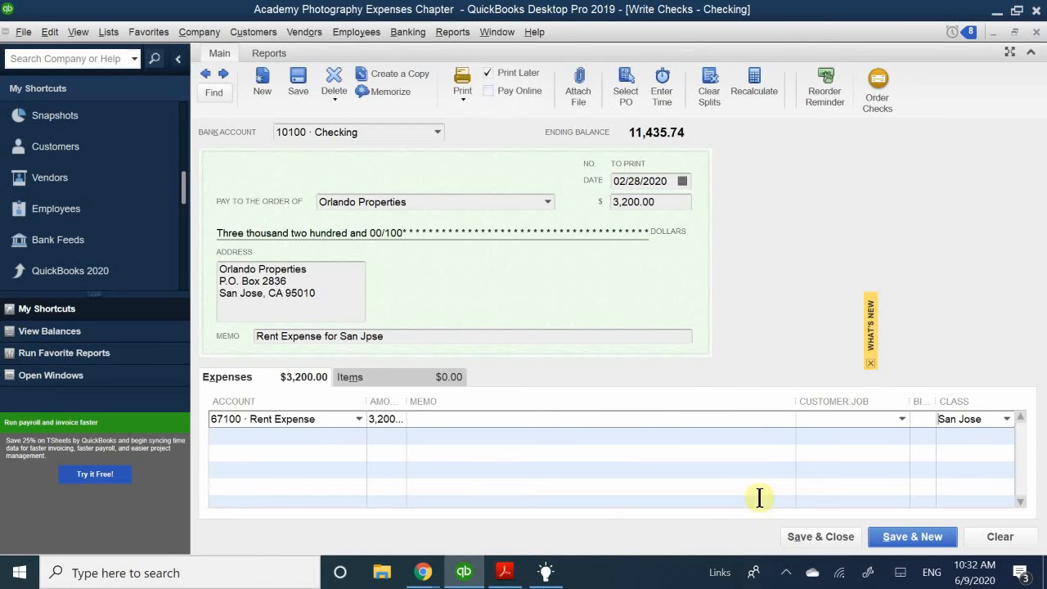
left_click(802, 537)
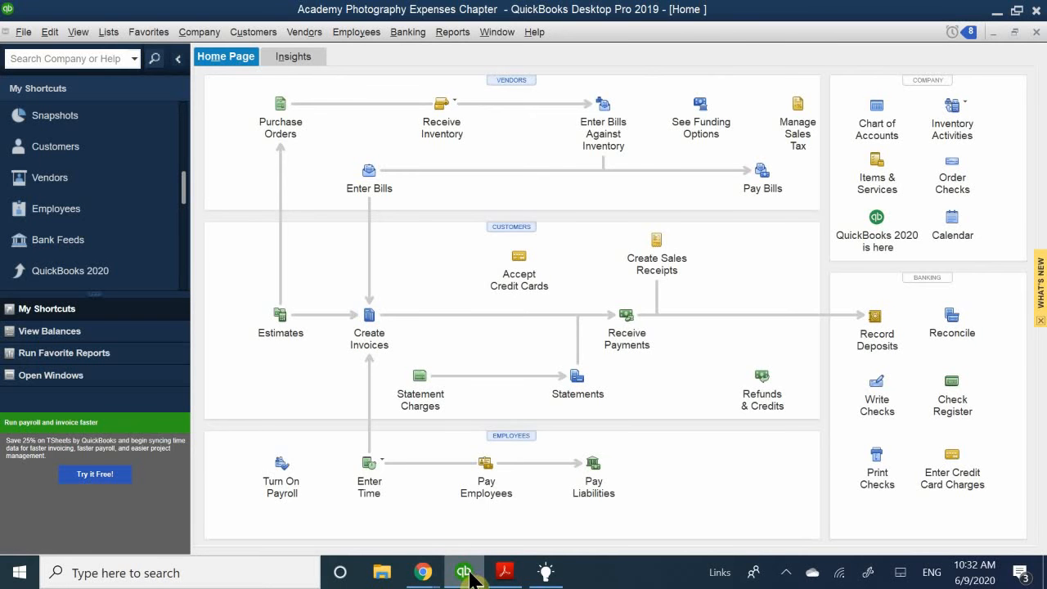
Switch to Acrobat Reader and read the end of the check practice, Managing Accounts Payable and the Entering Bills instructions in QB CH 4.pdf
mouse_move(507, 577)
left_click(502, 517)
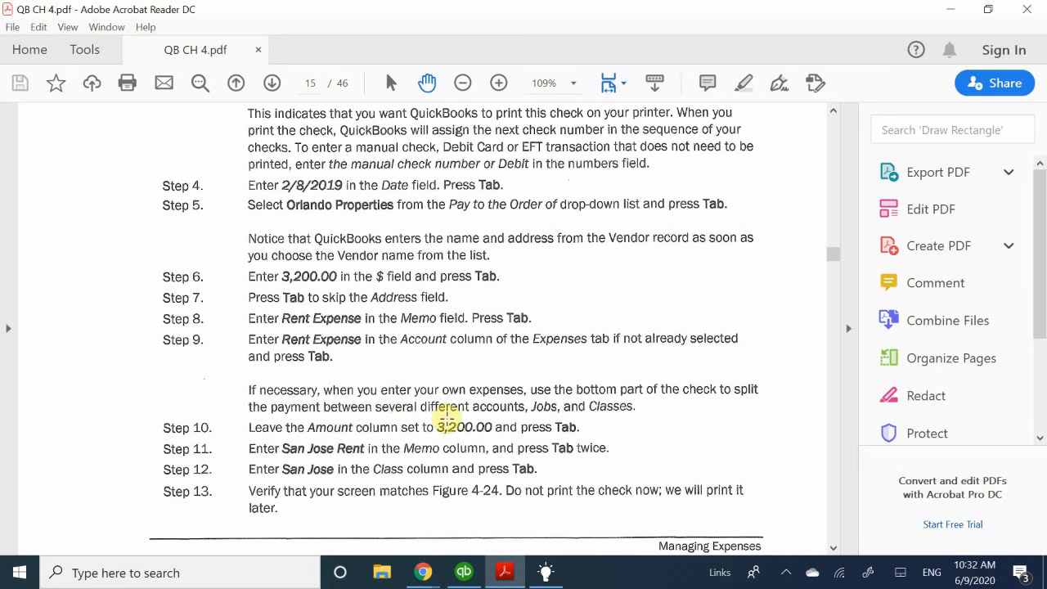
scroll(446, 418, "down", 2)
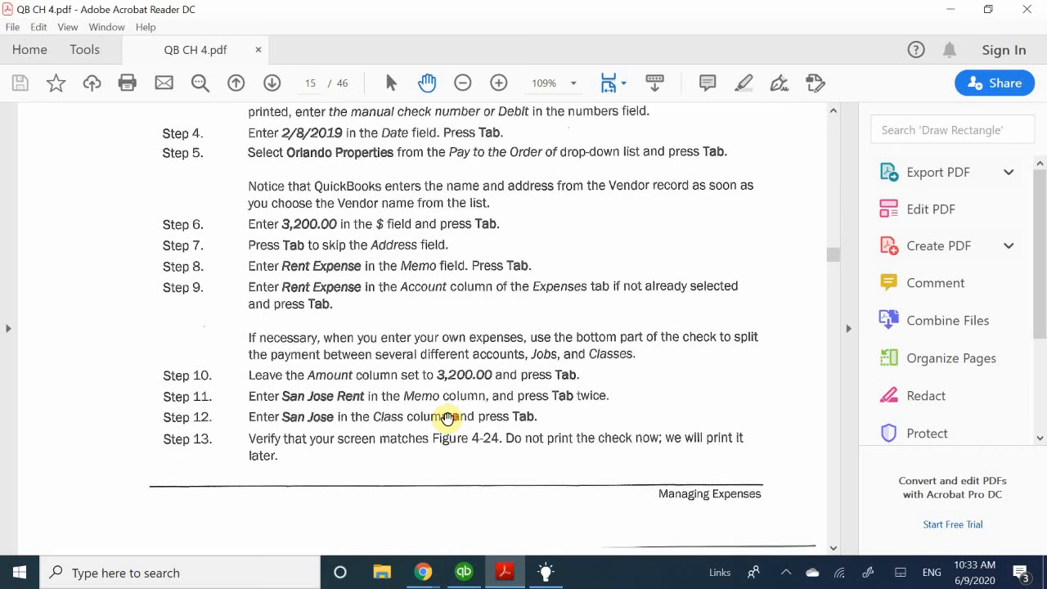
scroll(446, 419, "down", 10)
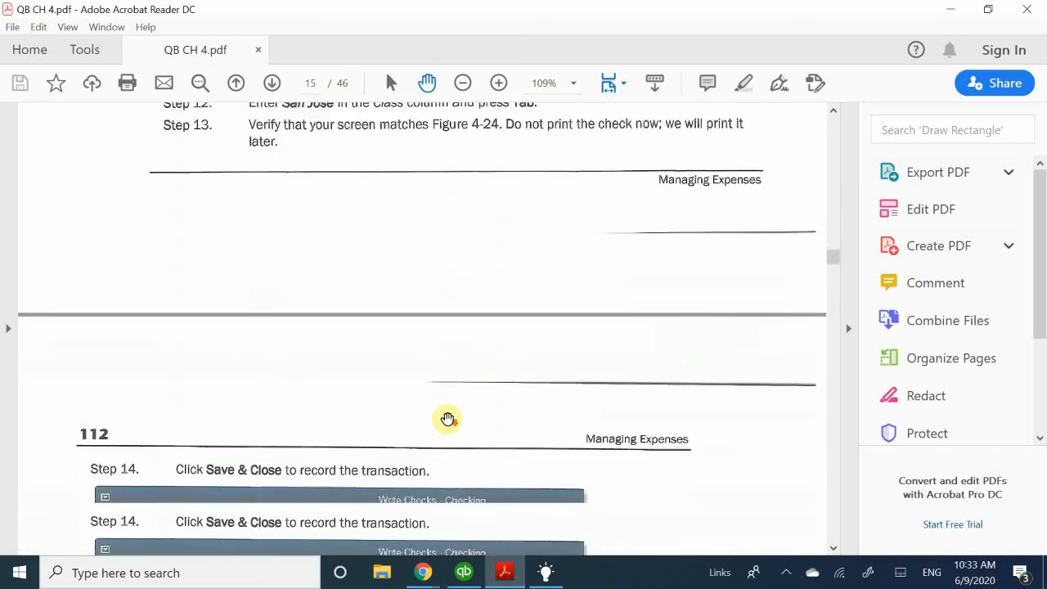
scroll(447, 418, "down", 10)
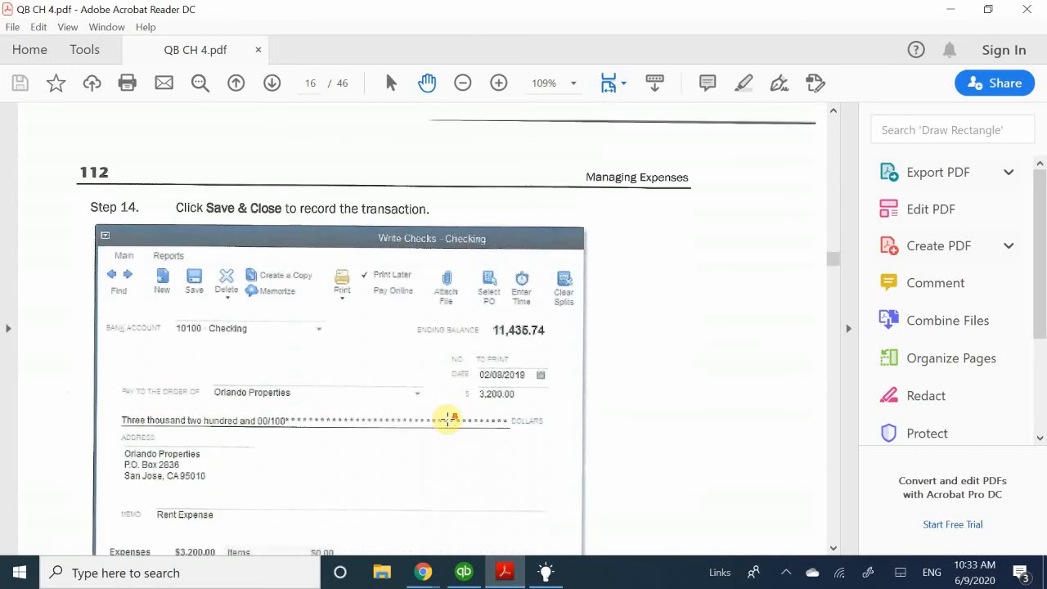
scroll(448, 419, "down", 13)
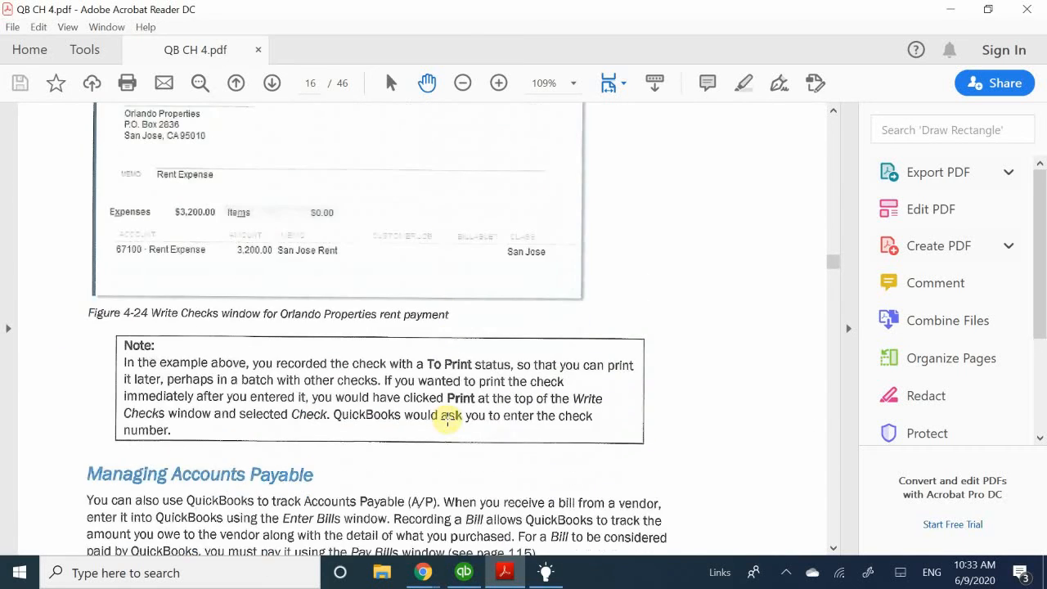
scroll(447, 418, "down", 1)
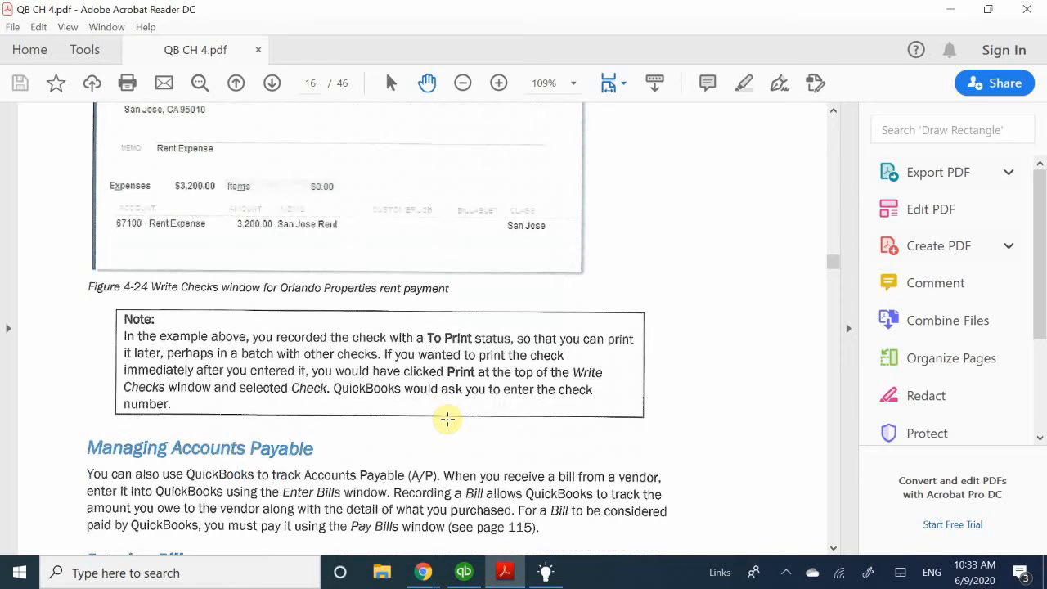
scroll(447, 418, "down", 2)
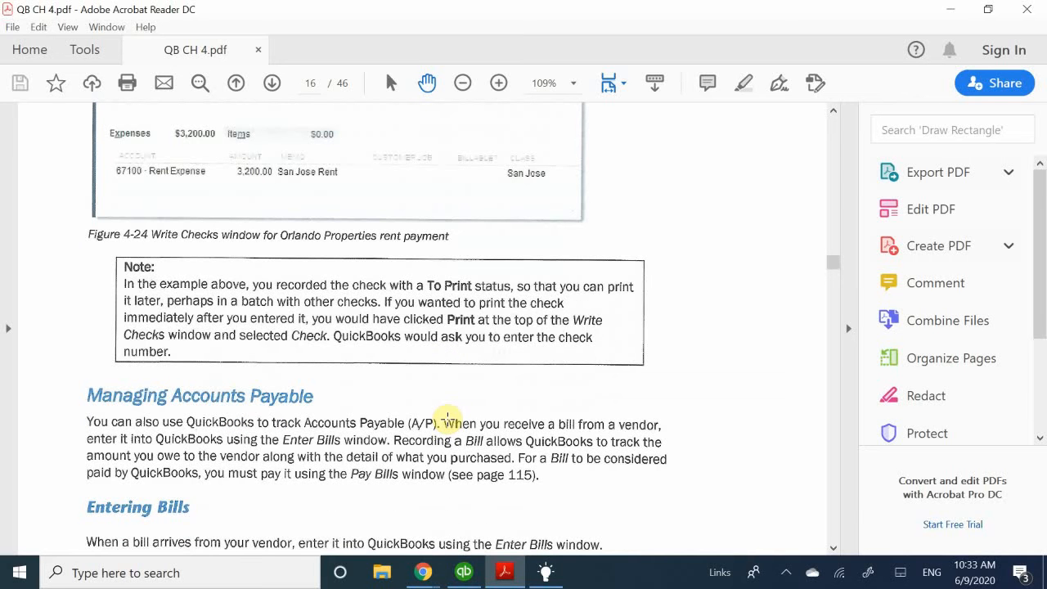
scroll(447, 417, "down", 1)
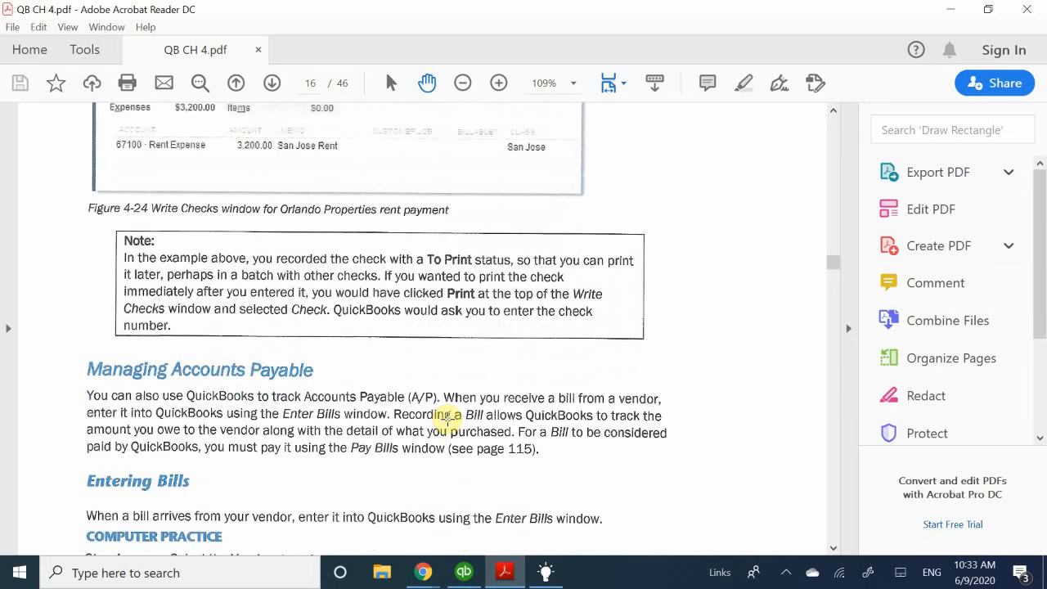
scroll(447, 416, "down", 3)
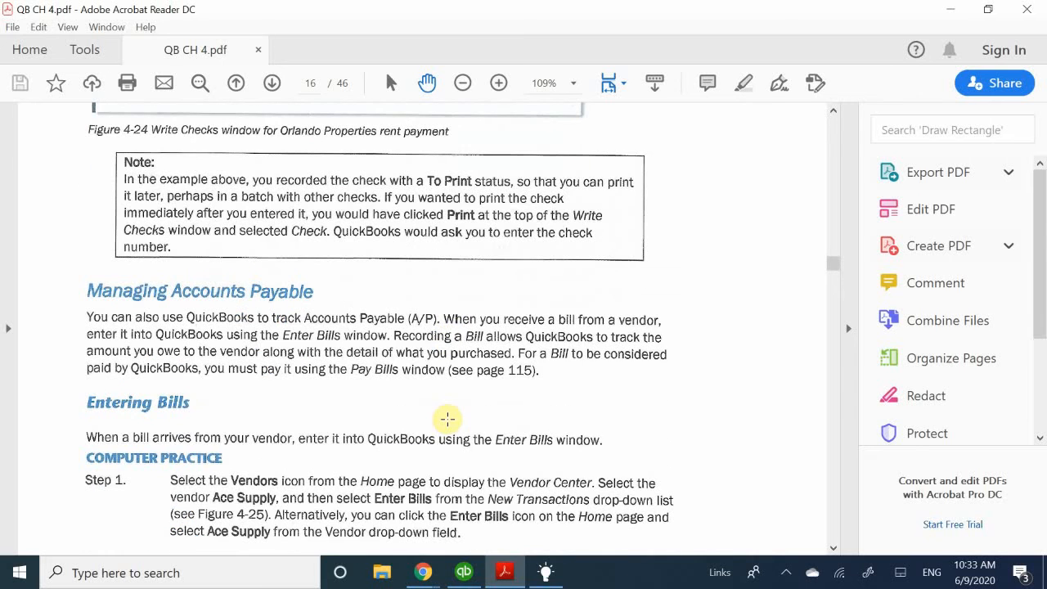
scroll(447, 418, "down", 1)
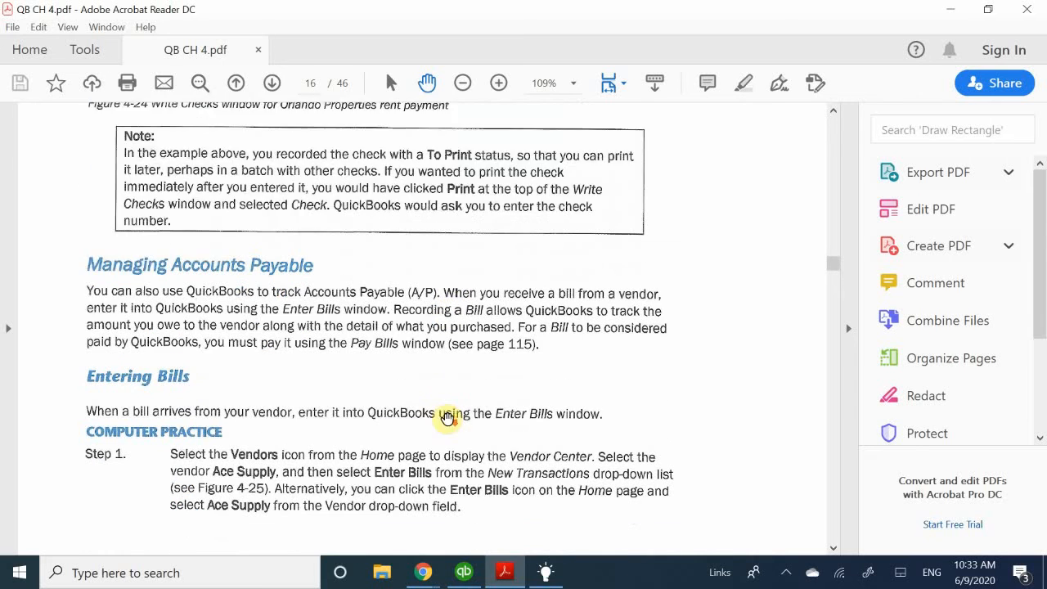
scroll(447, 418, "down", 1)
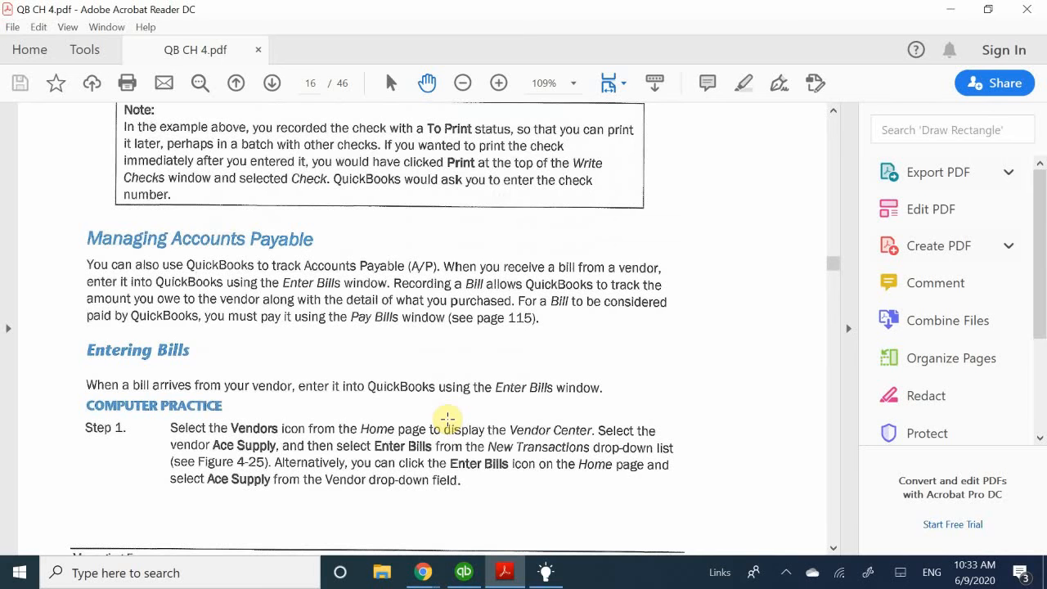
scroll(447, 418, "down", 2)
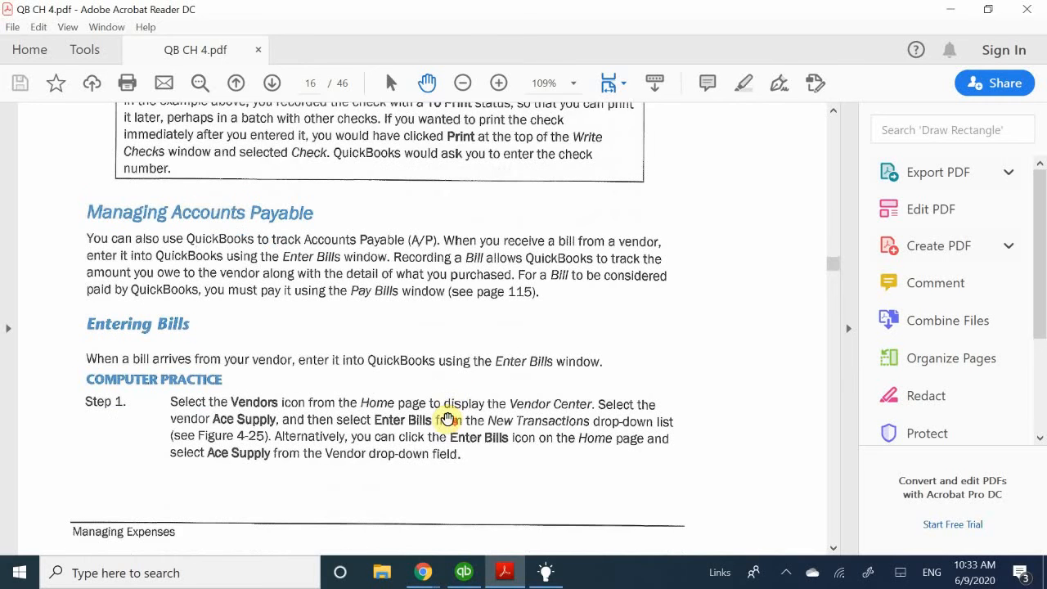
scroll(447, 418, "up", 2)
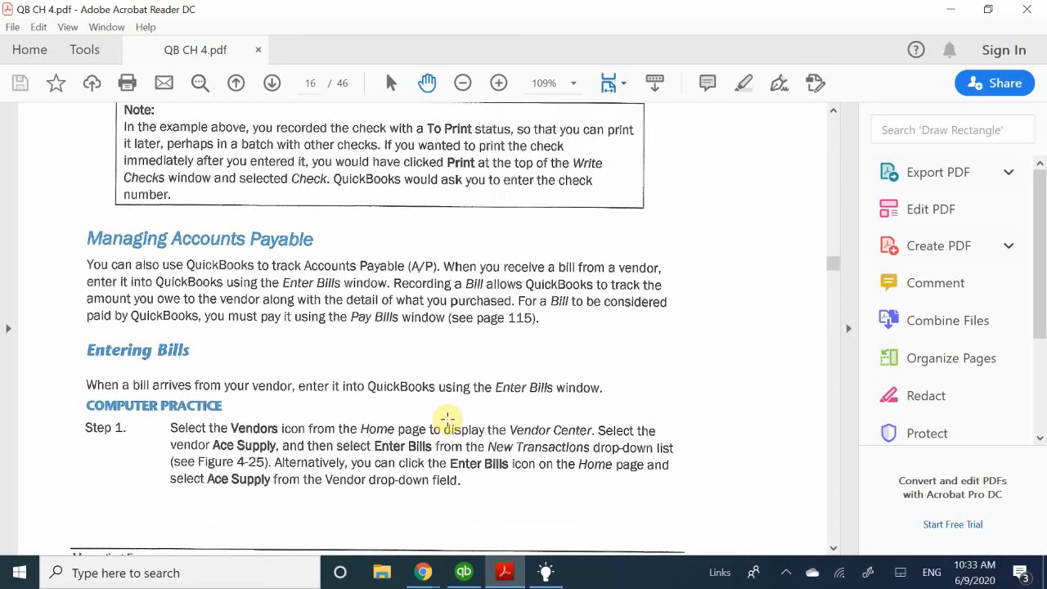
scroll(448, 420, "down", 2)
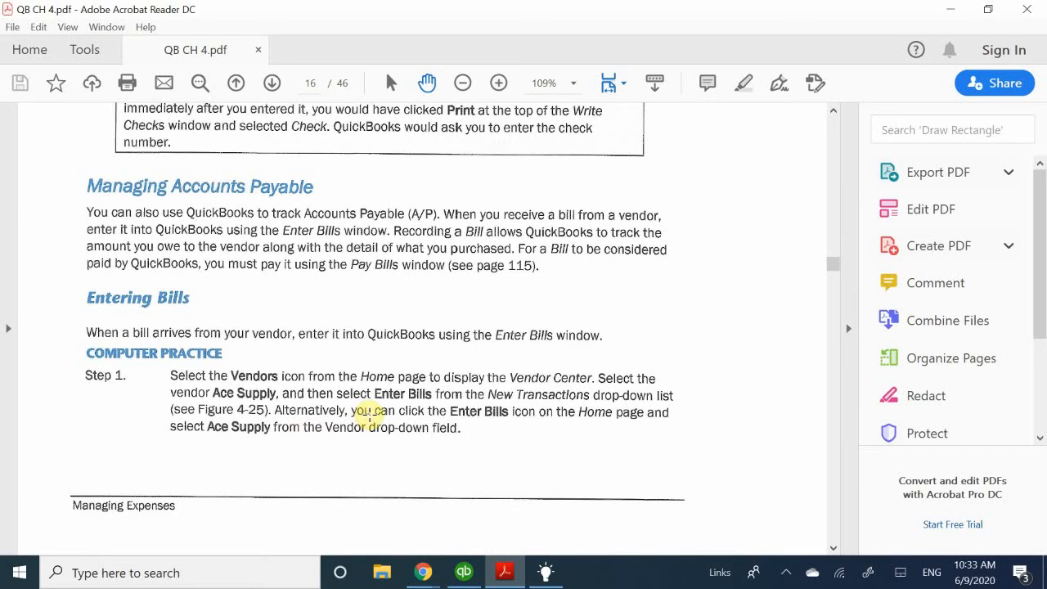
scroll(370, 417, "down", 1)
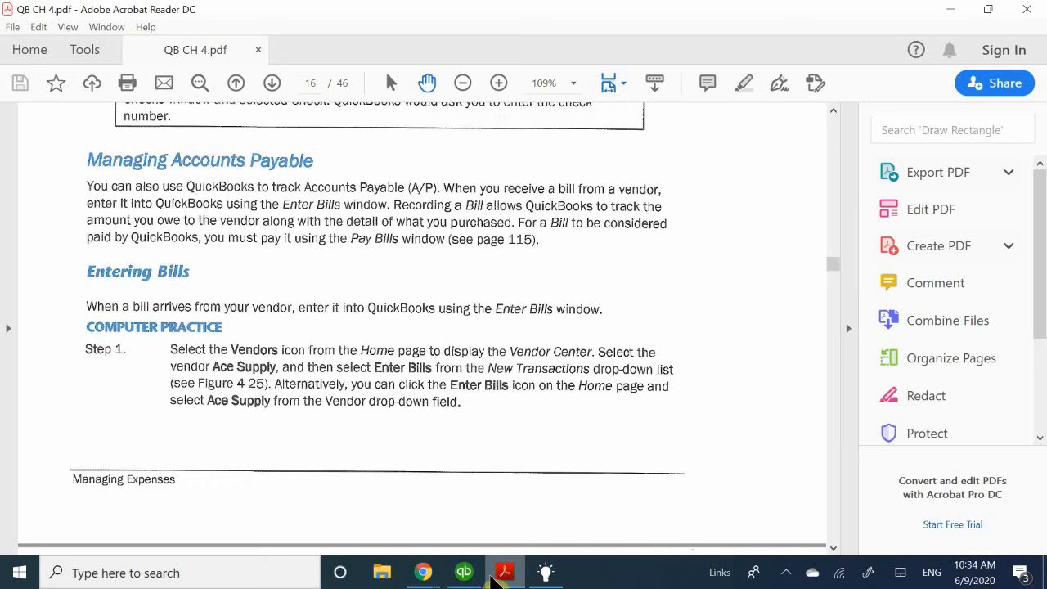
Return to QuickBooks, open the Vendor Center and look over the new transaction choices for Ace Supply
left_click(464, 572)
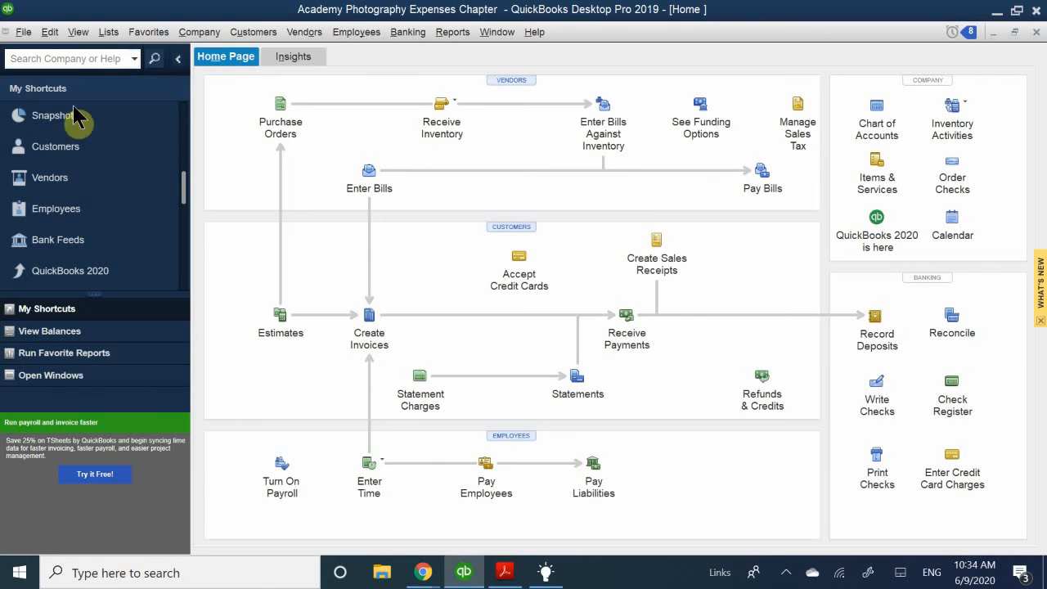
scroll(97, 187, "down", 5)
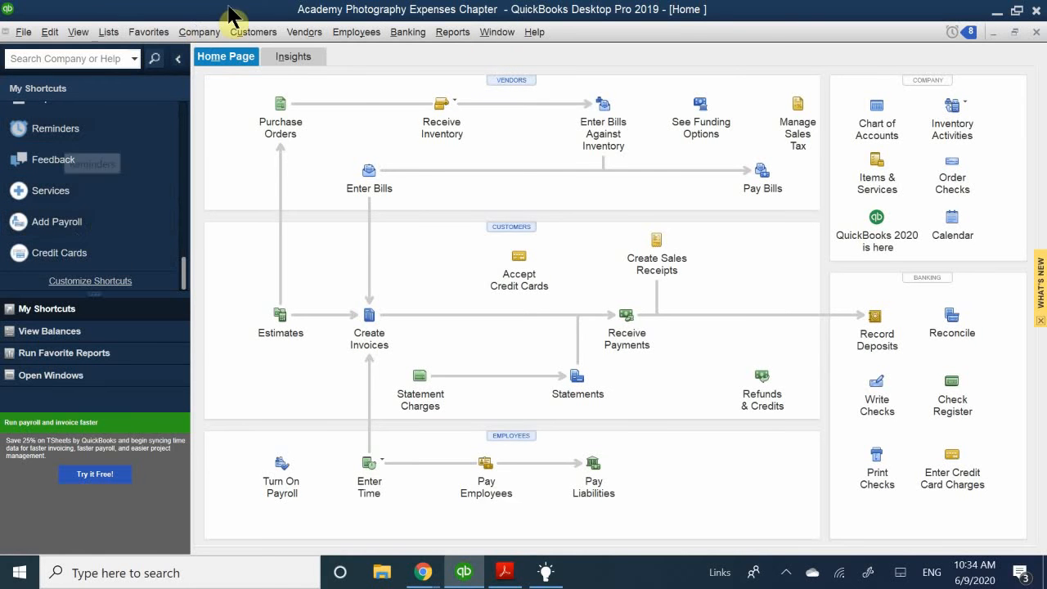
left_click(296, 36)
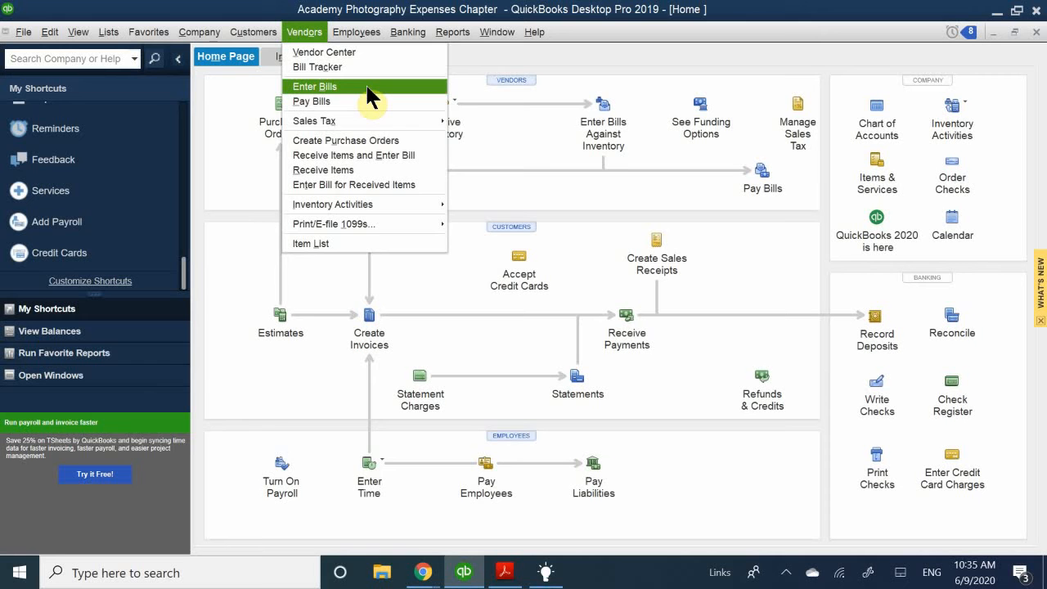
left_click(226, 110)
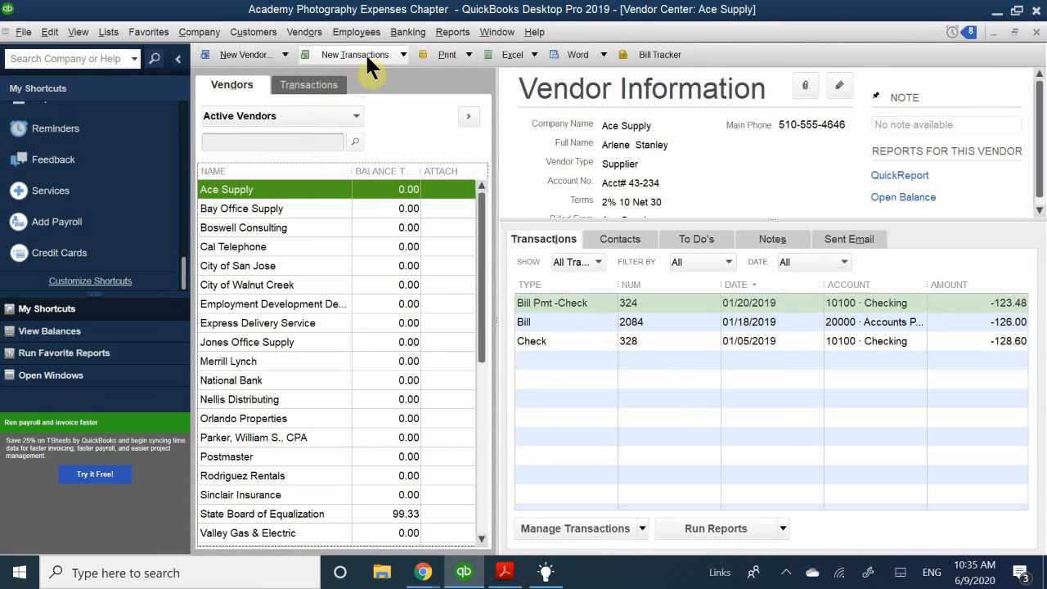
left_click(402, 54)
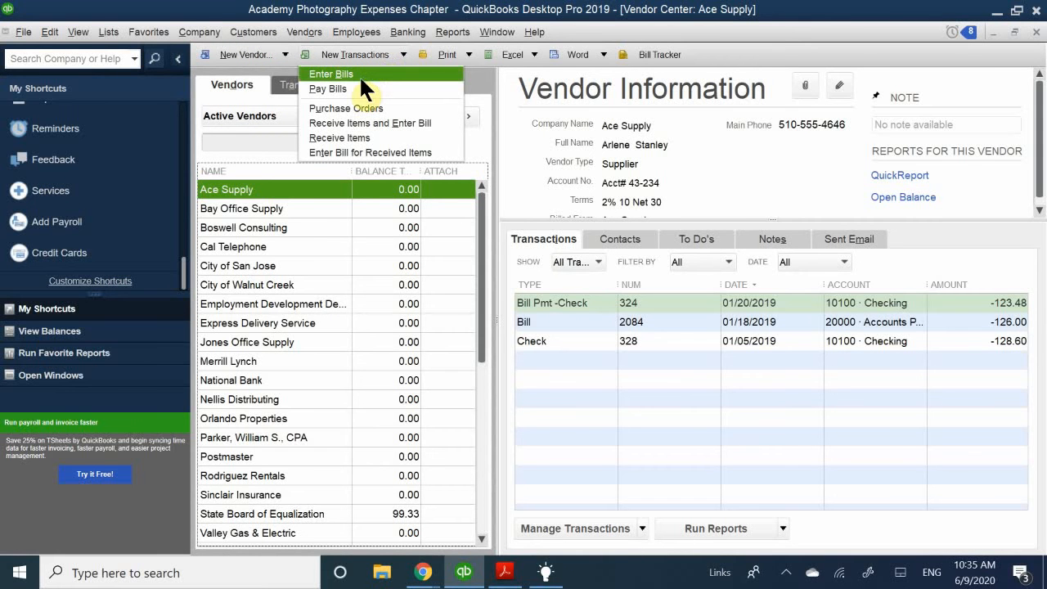
left_click(202, 11)
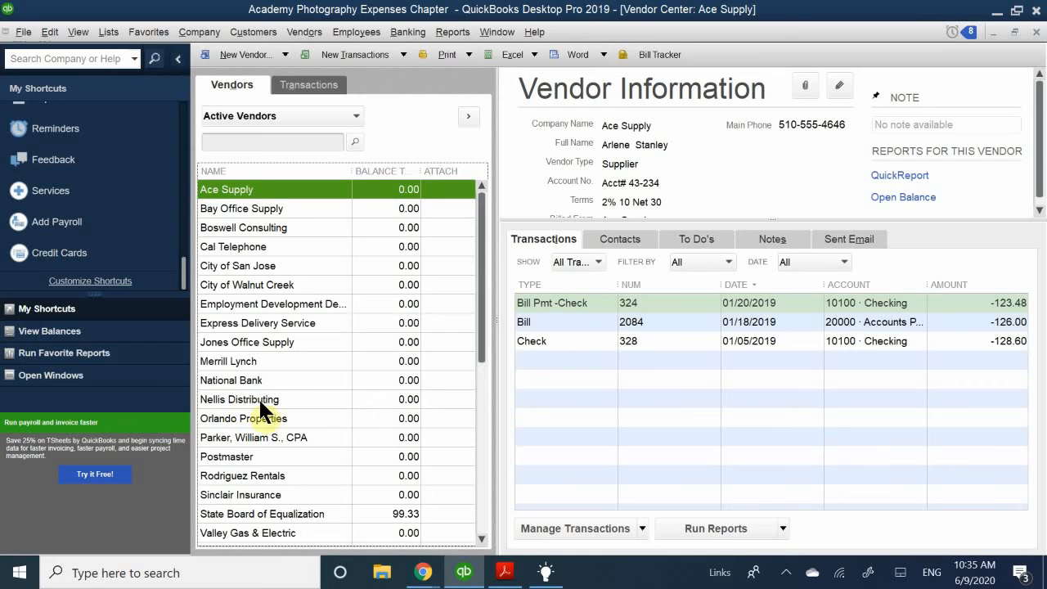
Switch to Acrobat Reader, check Figure 4-25 on selecting Enter Bills in QB CH 4.pdf, and return to QuickBooks
mouse_move(506, 570)
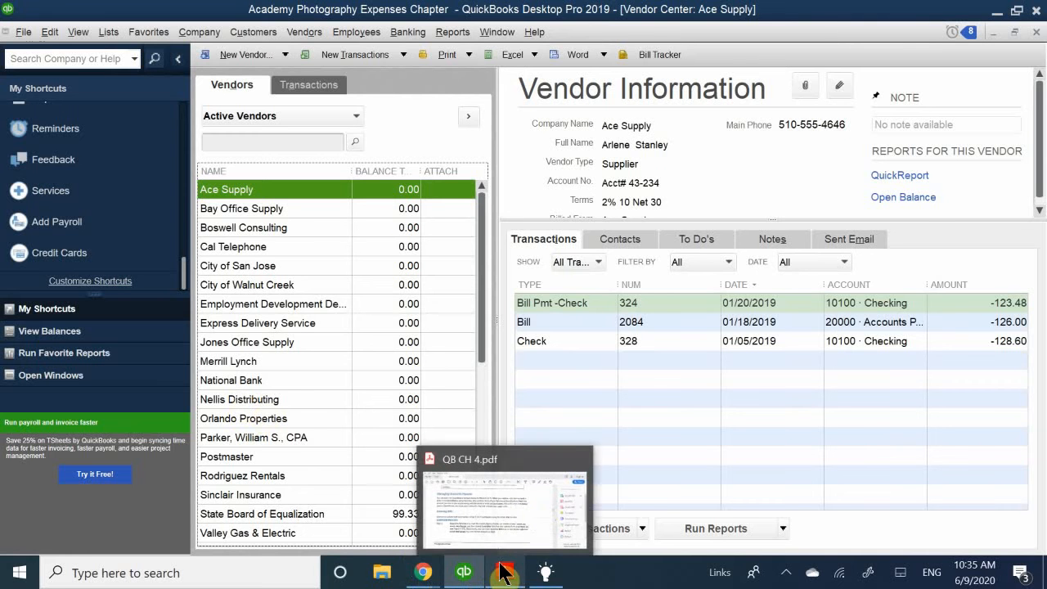
mouse_move(510, 509)
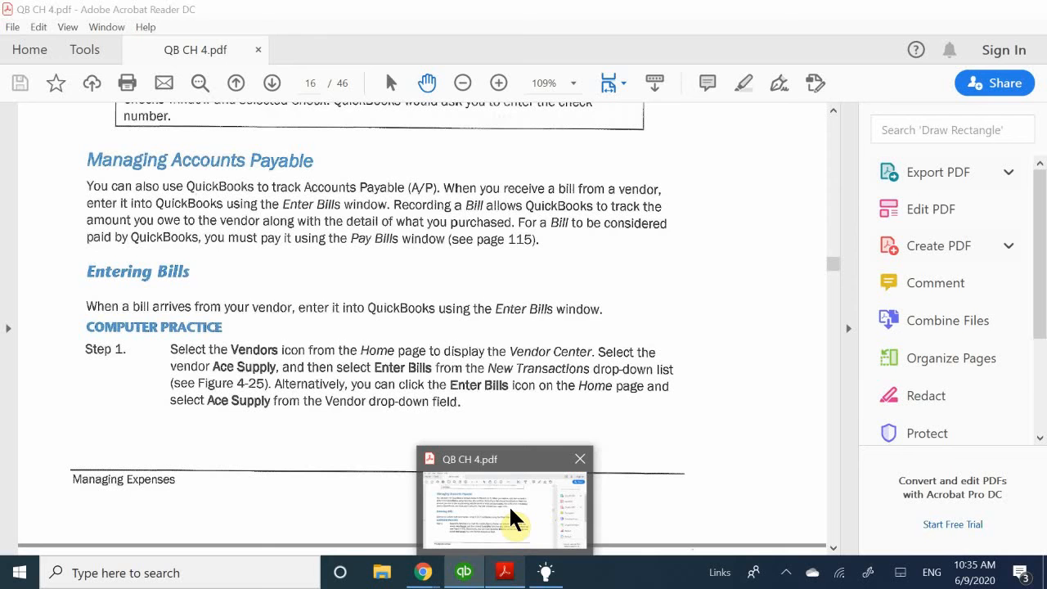
left_click(509, 505)
scroll(466, 352, "down", 5)
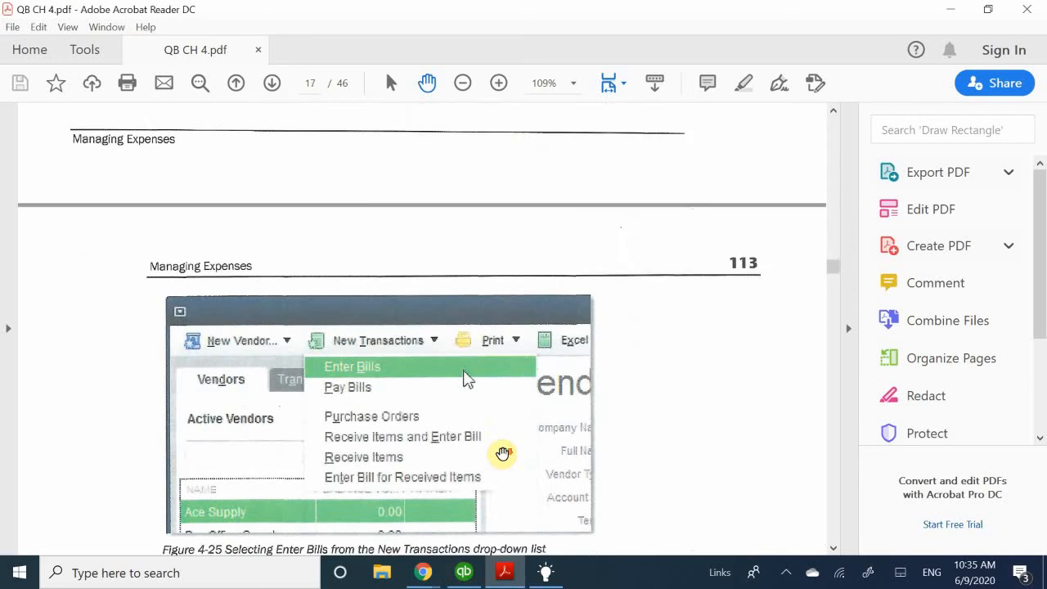
scroll(502, 454, "down", 1)
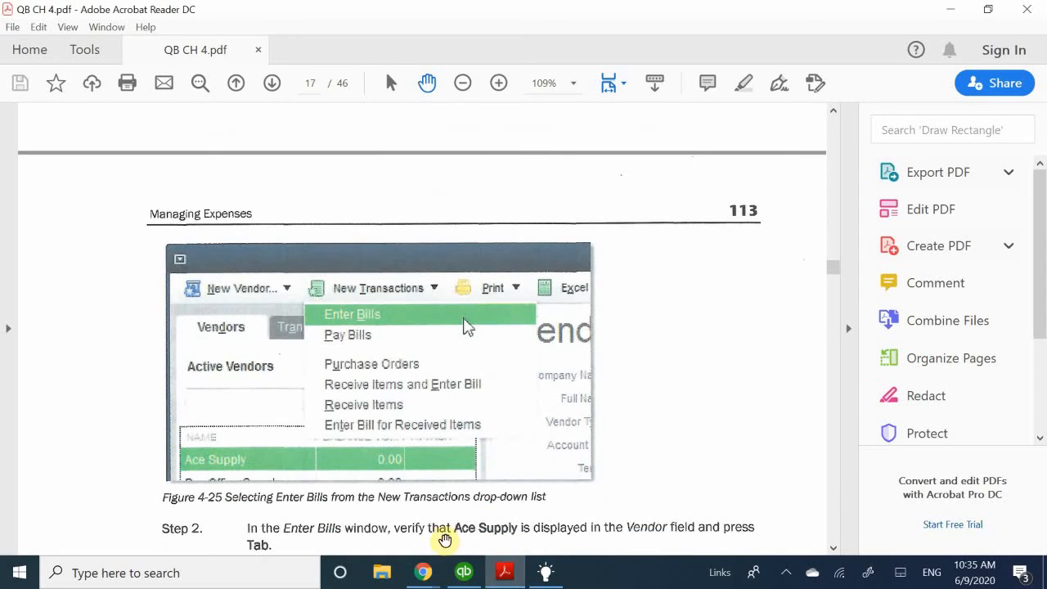
left_click(525, 577)
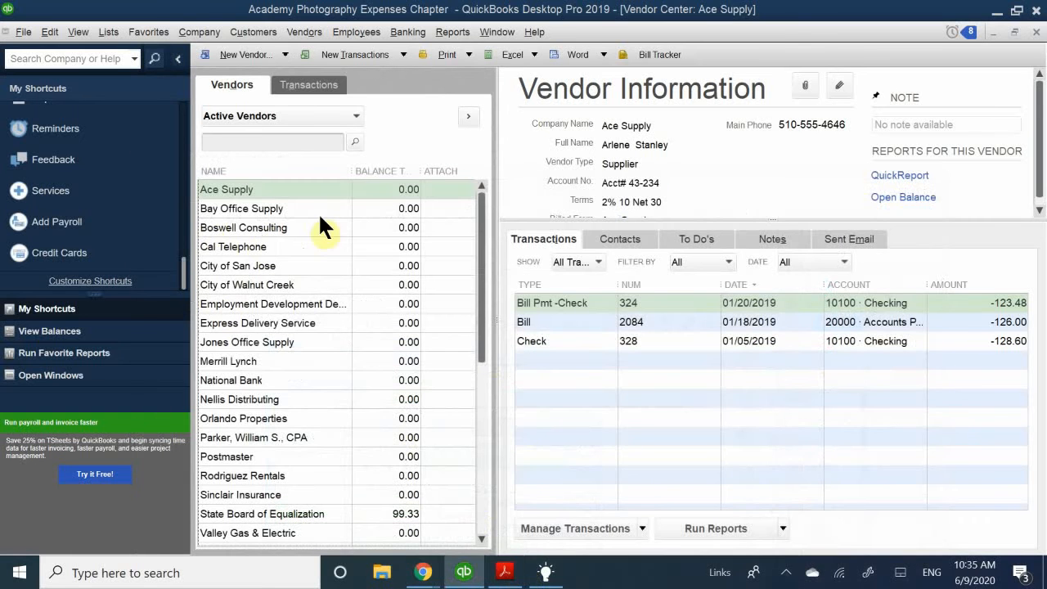
Select Ace Supply in the vendor list and examine the different ways to start entering or paying its bills
left_click(233, 188)
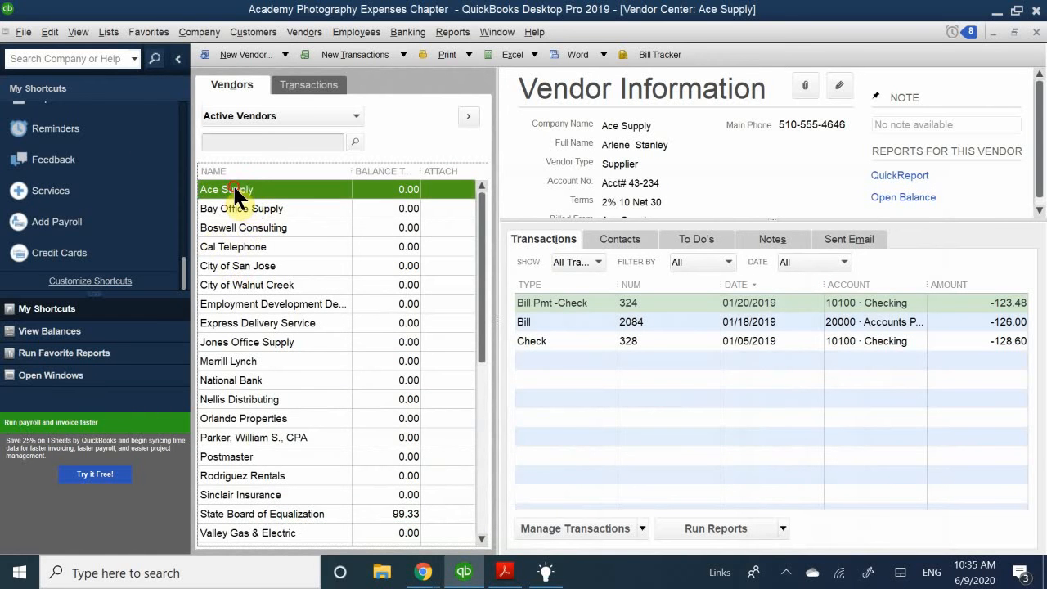
right_click(256, 186)
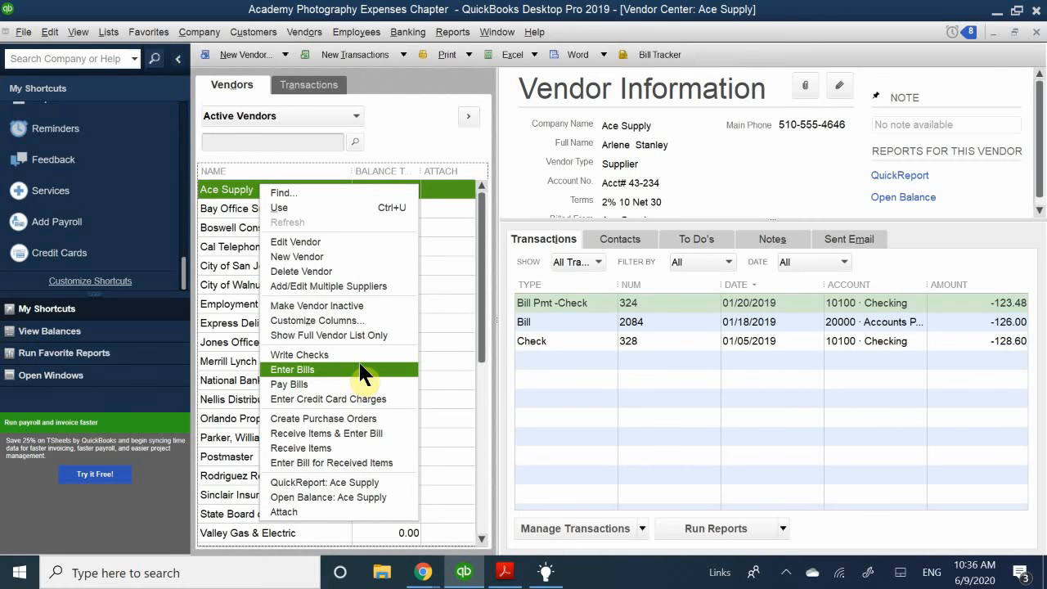
left_click(236, 187)
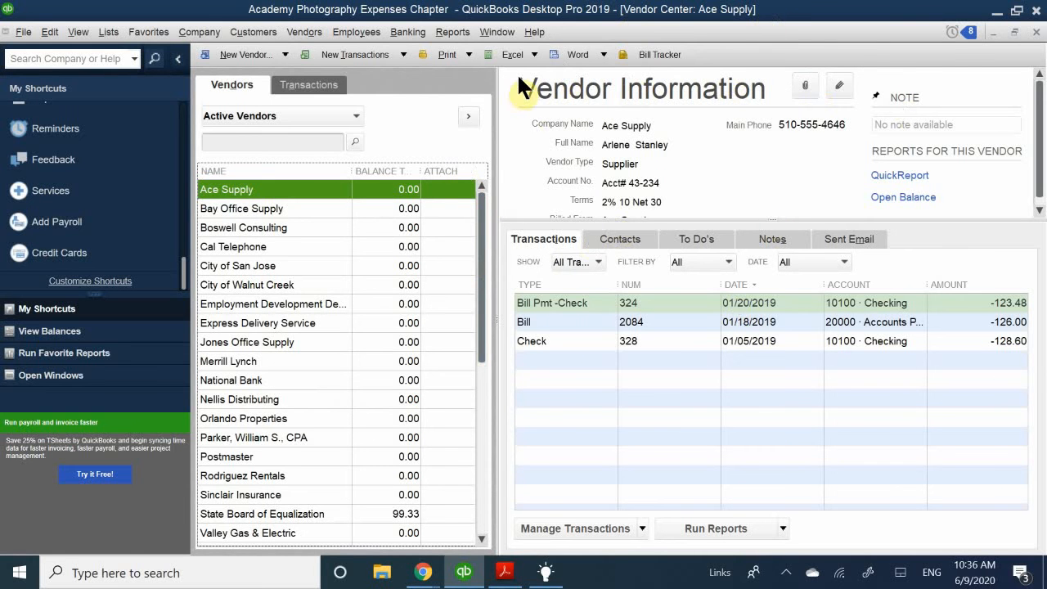
left_click(643, 524)
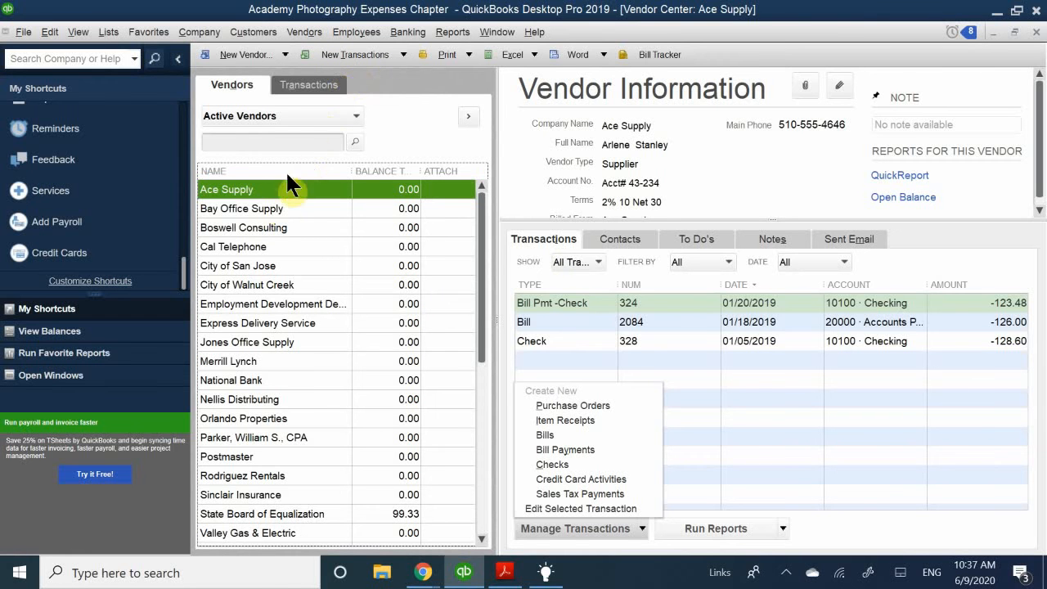
right_click(255, 184)
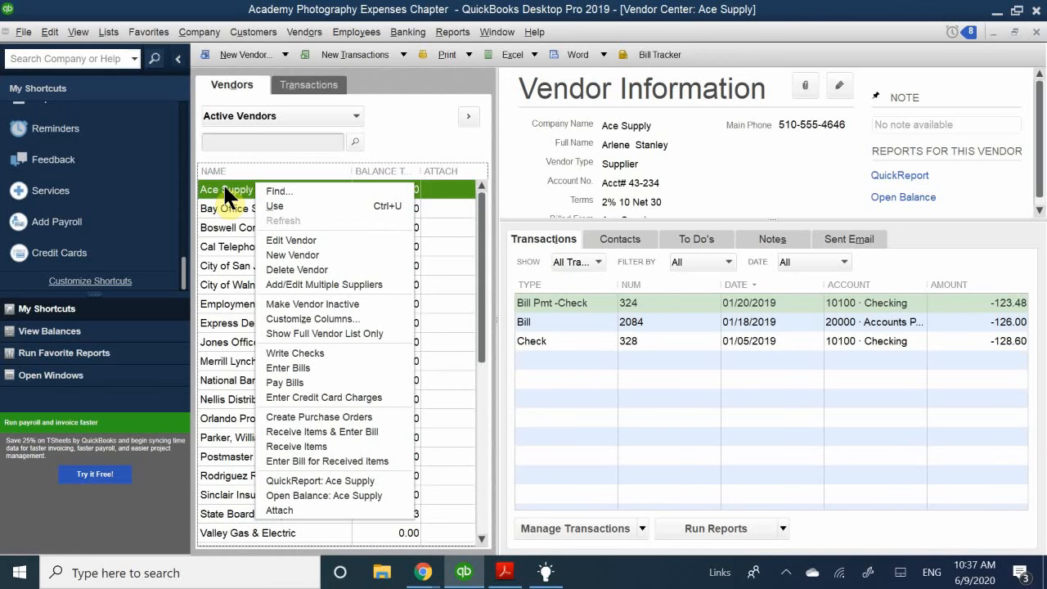
left_click(300, 32)
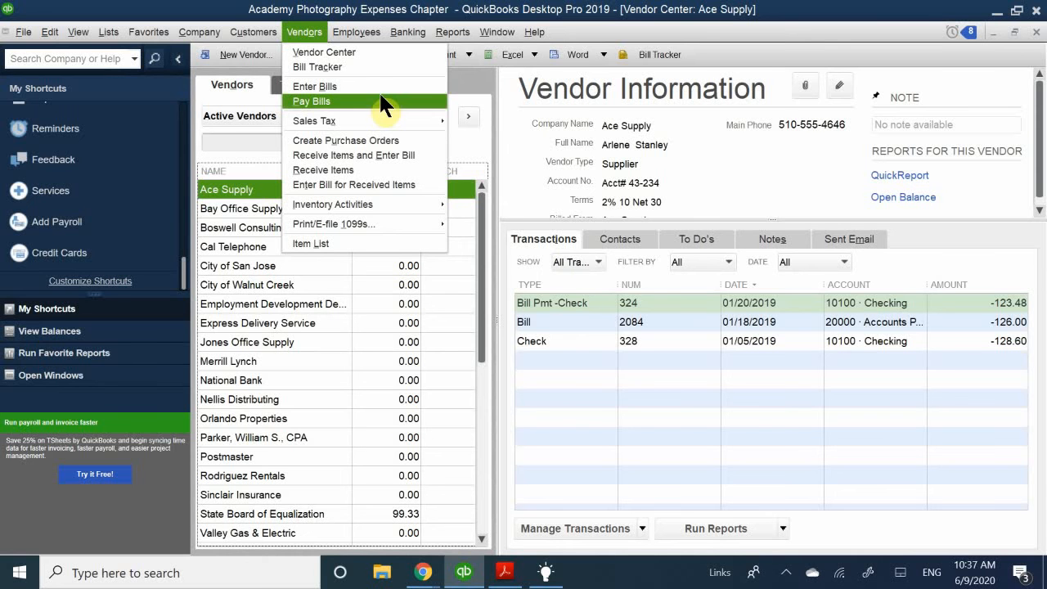
left_click(643, 528)
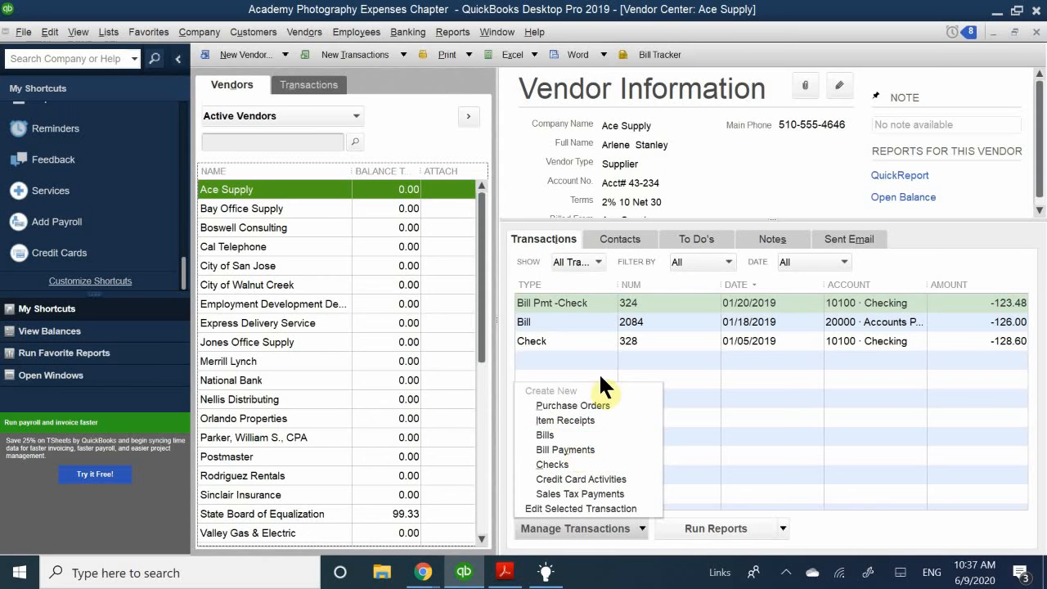
Open a new bill for Ace Supply, load the vendor's address and terms, and widen the Account column on the expense lines
left_click(774, 422)
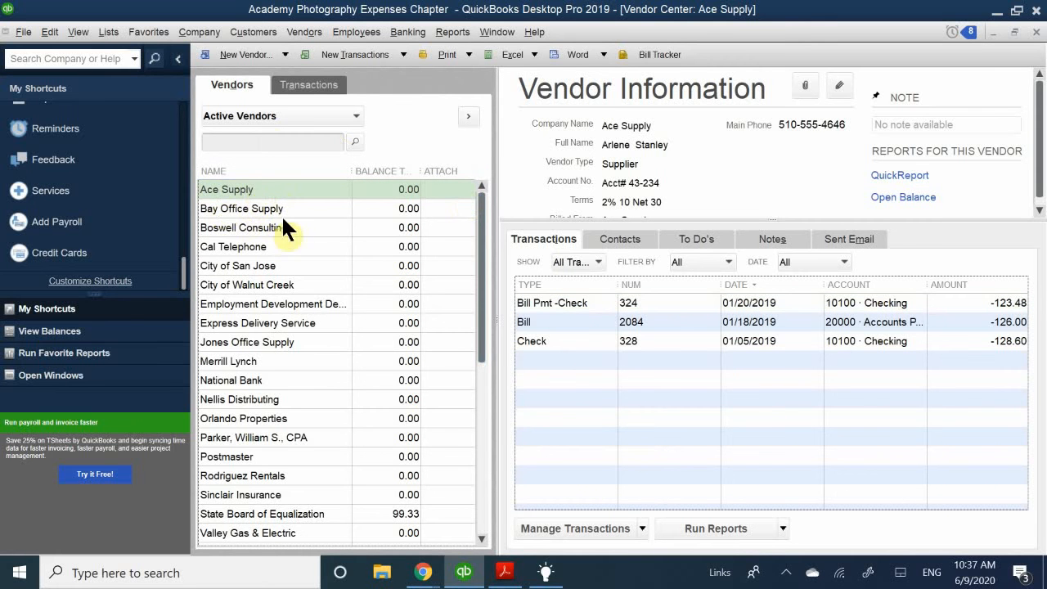
right_click(225, 190)
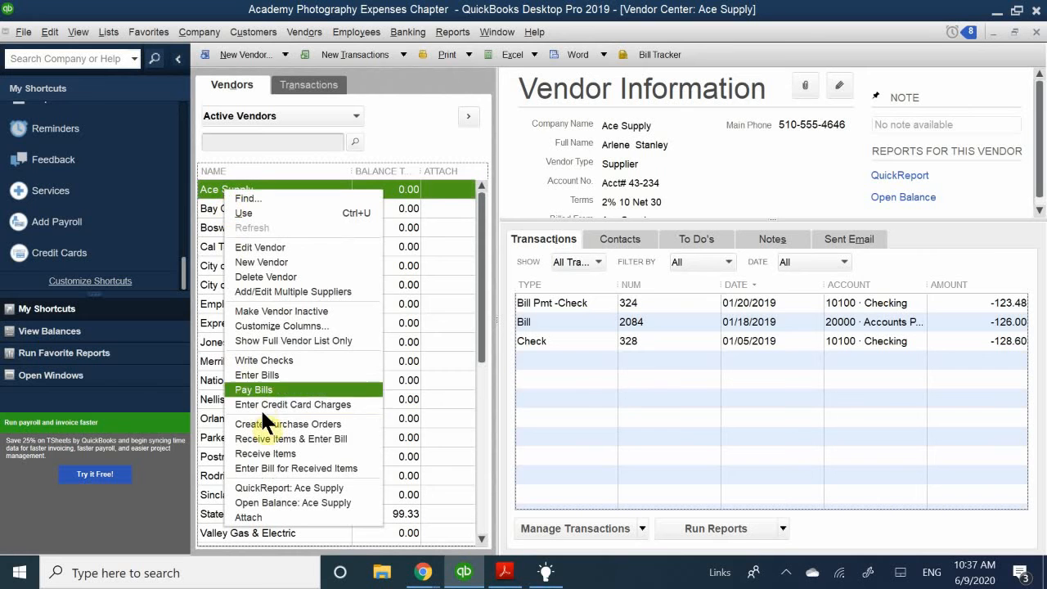
left_click(309, 374)
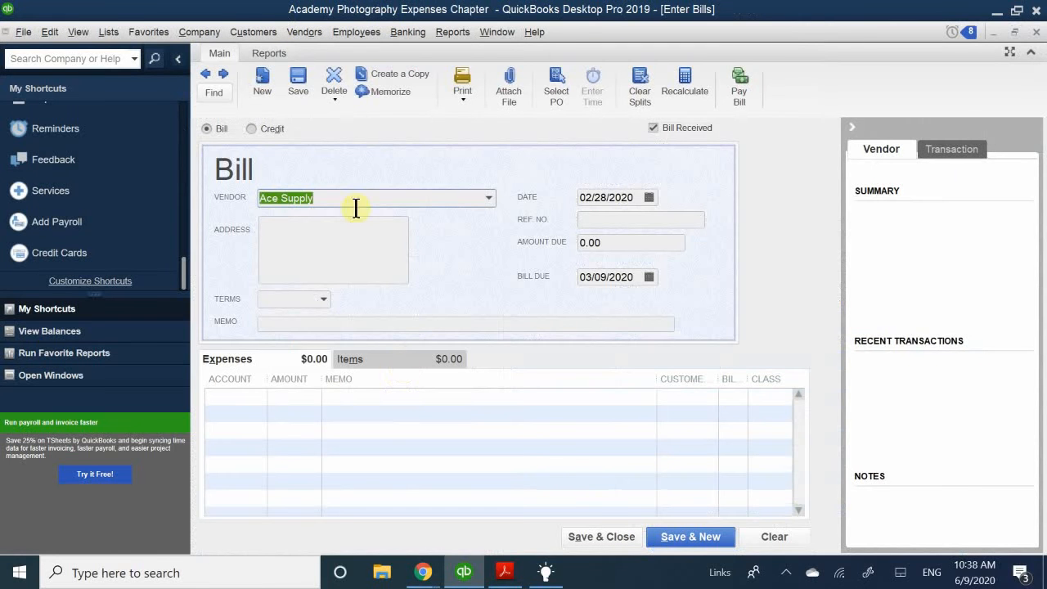
left_click(350, 198)
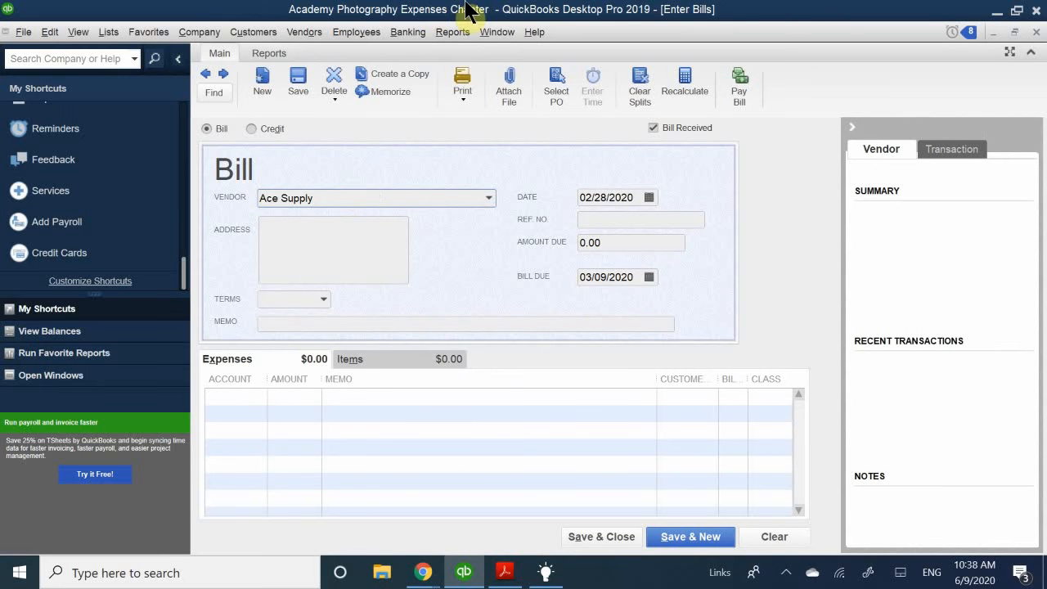
left_click(357, 217)
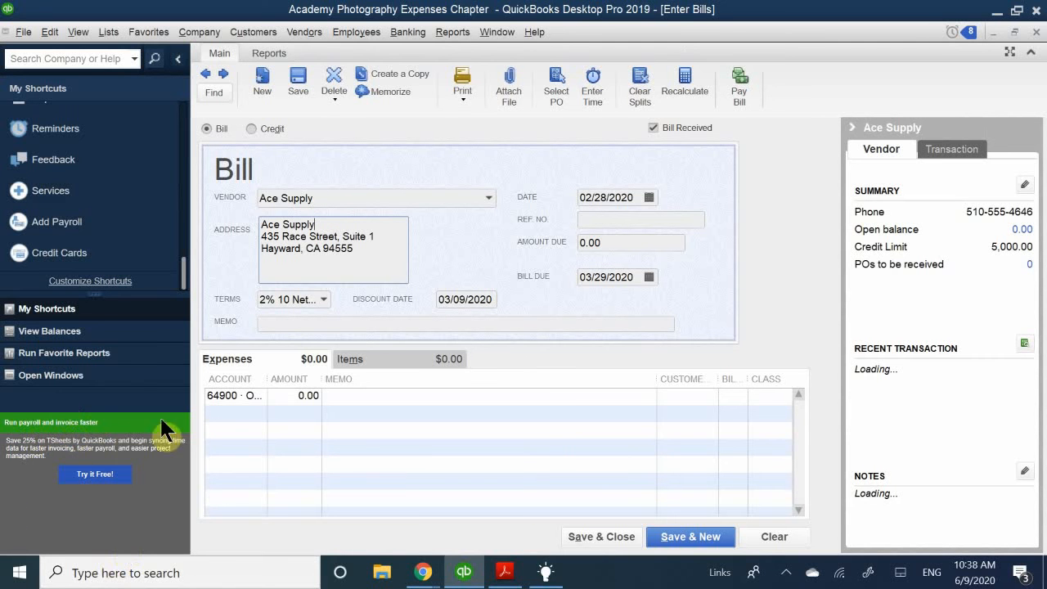
left_click_drag(264, 380, 327, 382)
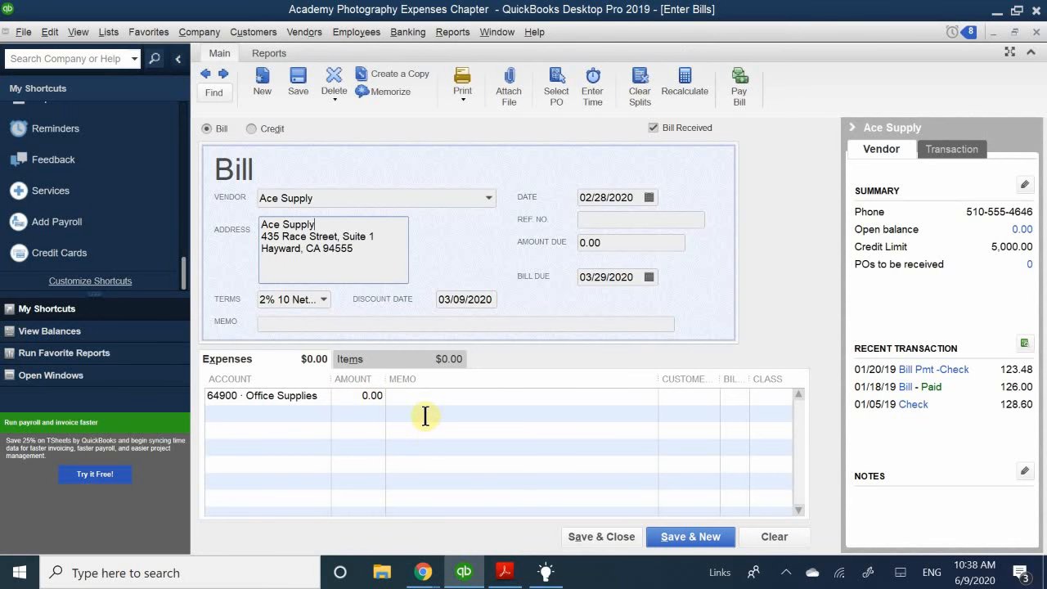
Switch to Acrobat Reader, read Steps 2 to 5 for entering the bill in QB CH 4.pdf, and return to QuickBooks
left_click(505, 572)
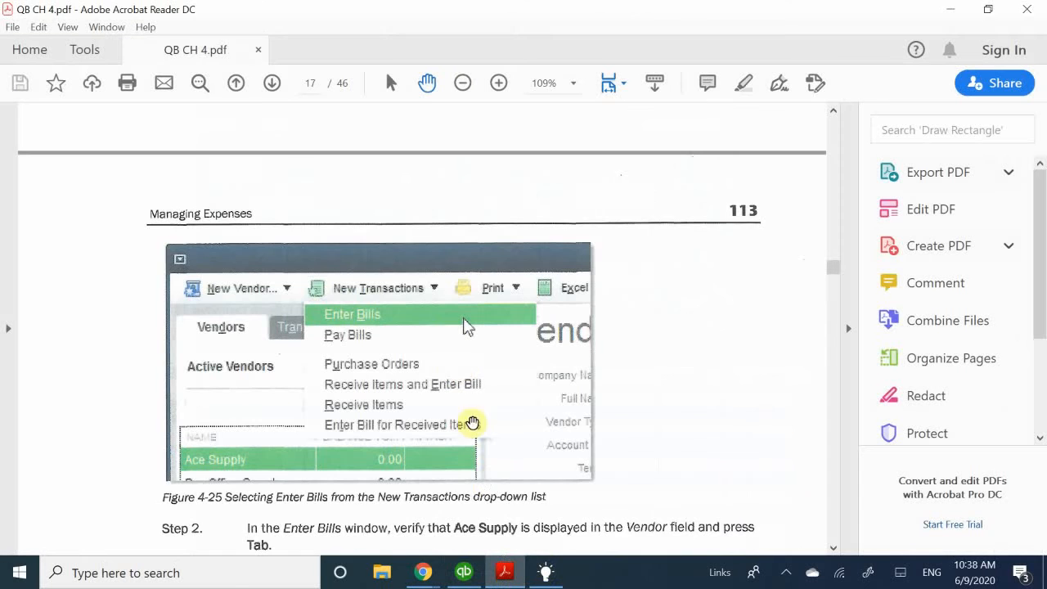
scroll(451, 332, "down", 3)
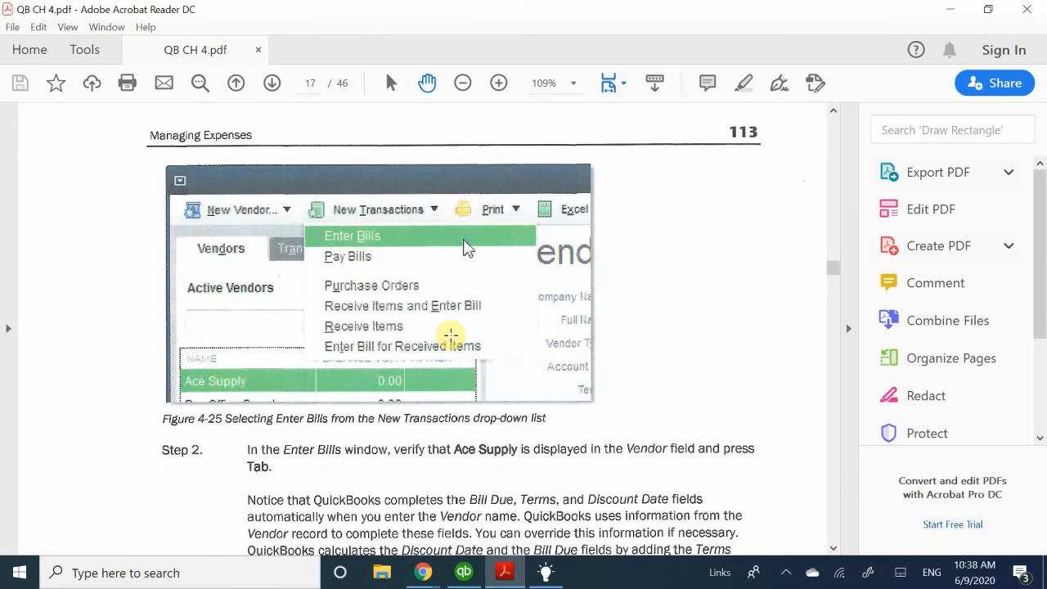
scroll(451, 335, "down", 3)
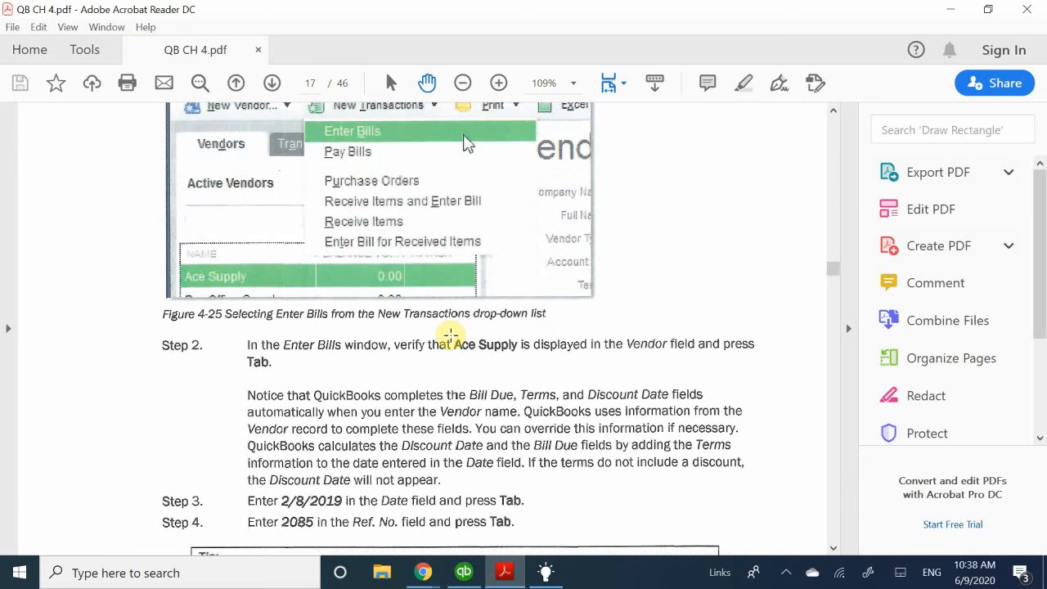
scroll(451, 335, "down", 1)
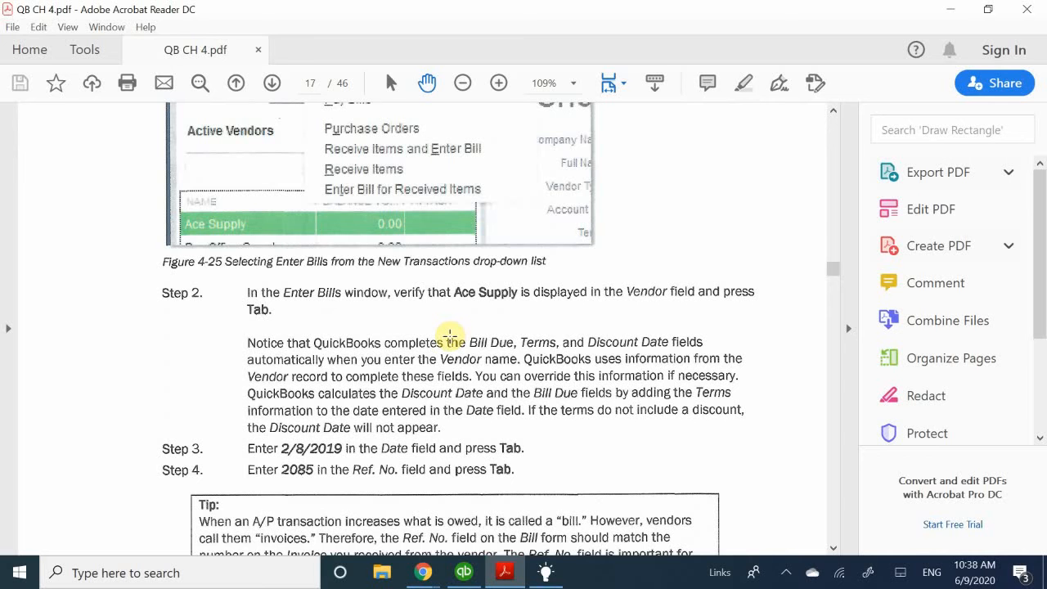
scroll(451, 335, "down", 3)
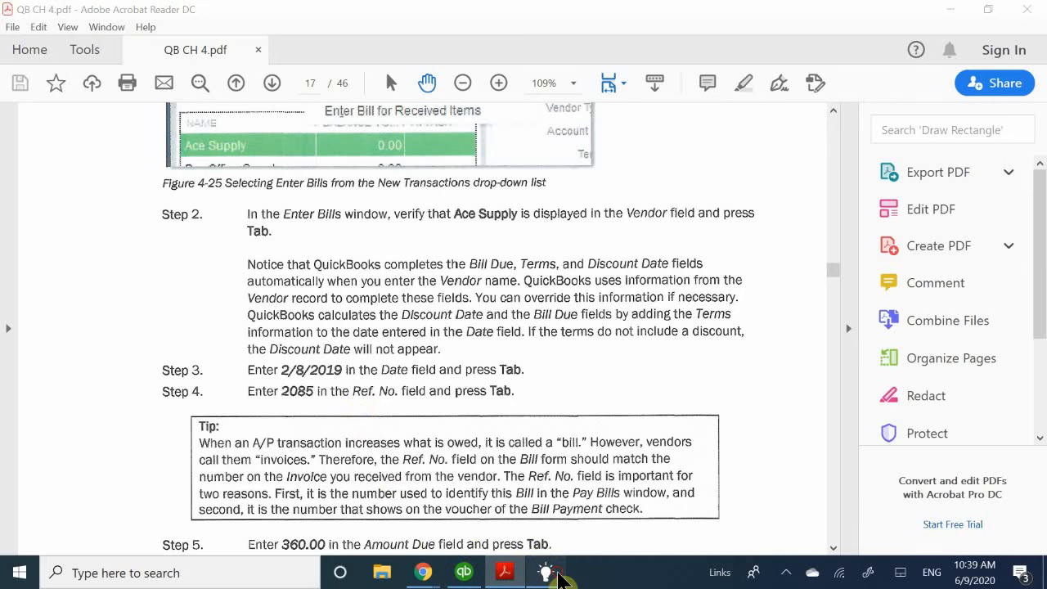
left_click(548, 573)
left_click(551, 573)
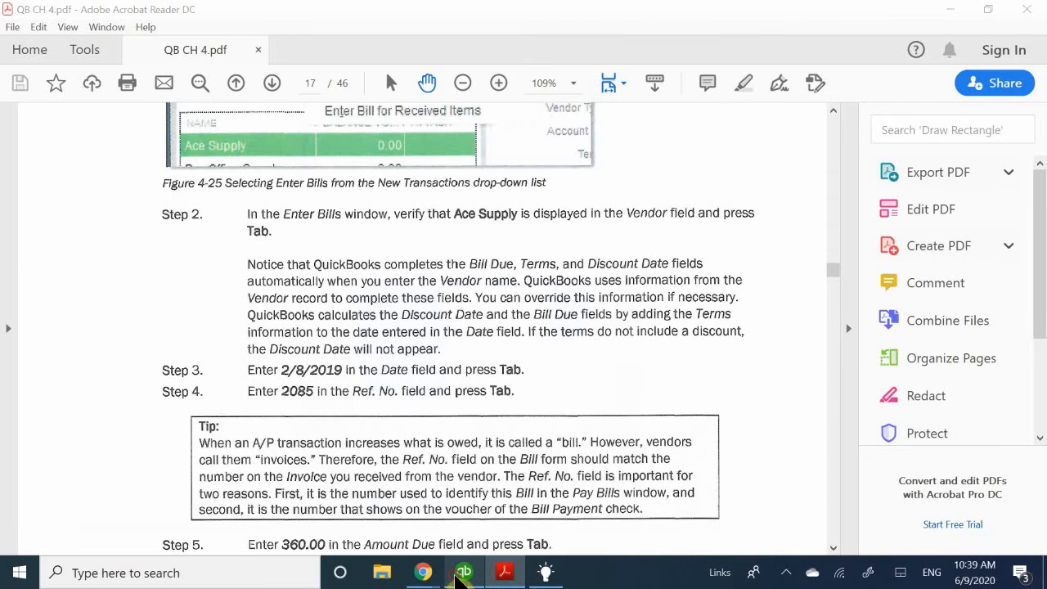
left_click(464, 573)
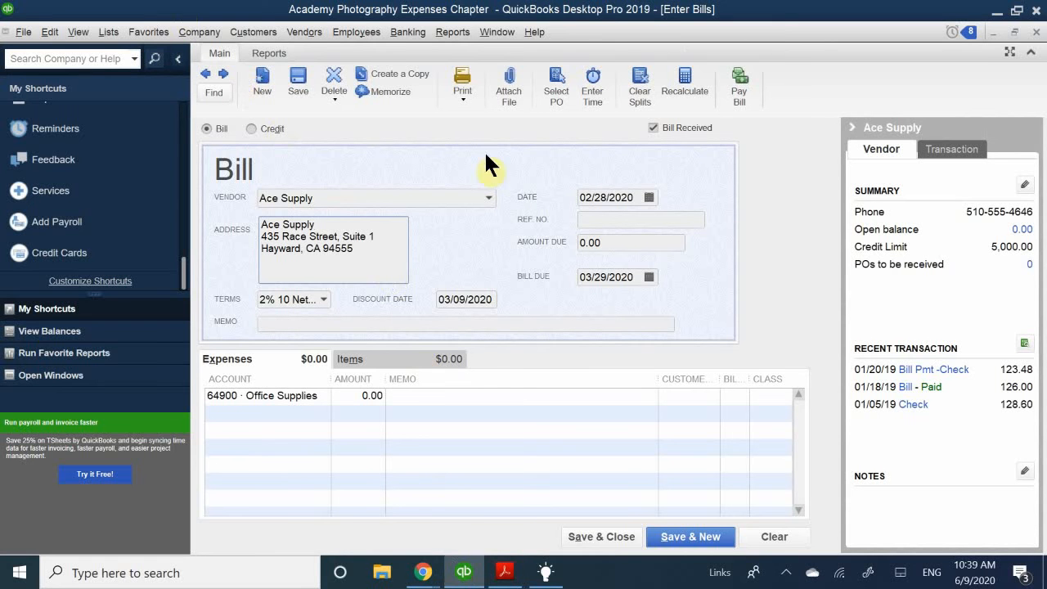
Set the Ace Supply bill's date to 03/01/2020 and its reference number to 2085
left_click(648, 198)
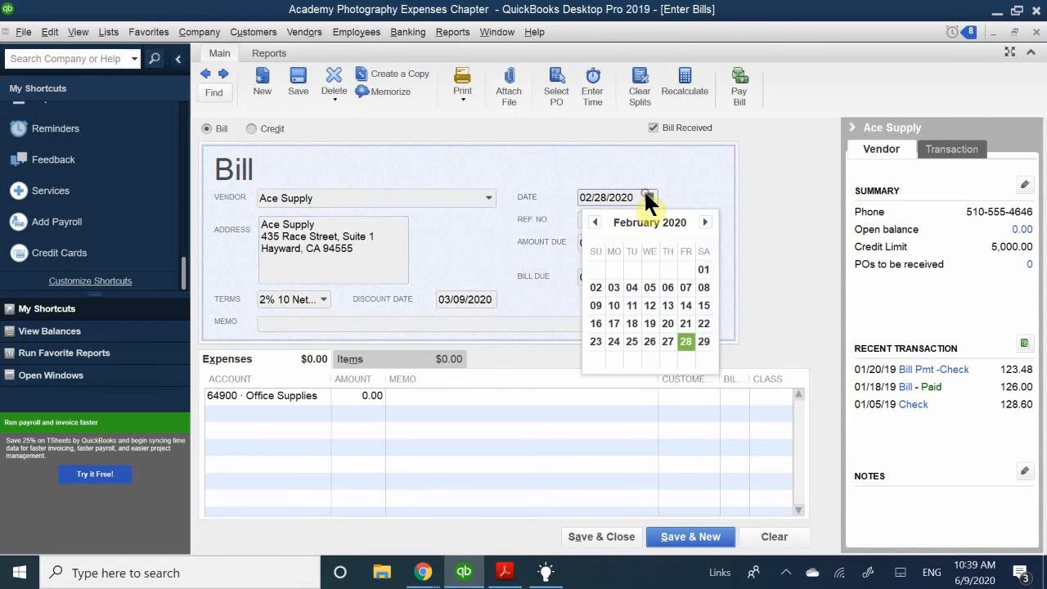
left_click(704, 223)
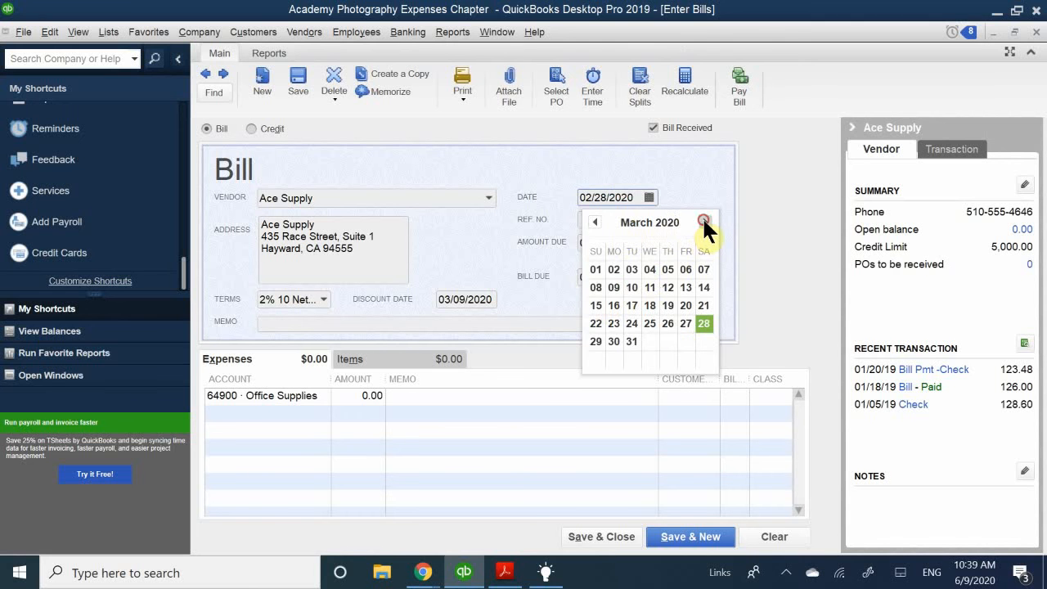
left_click(597, 272)
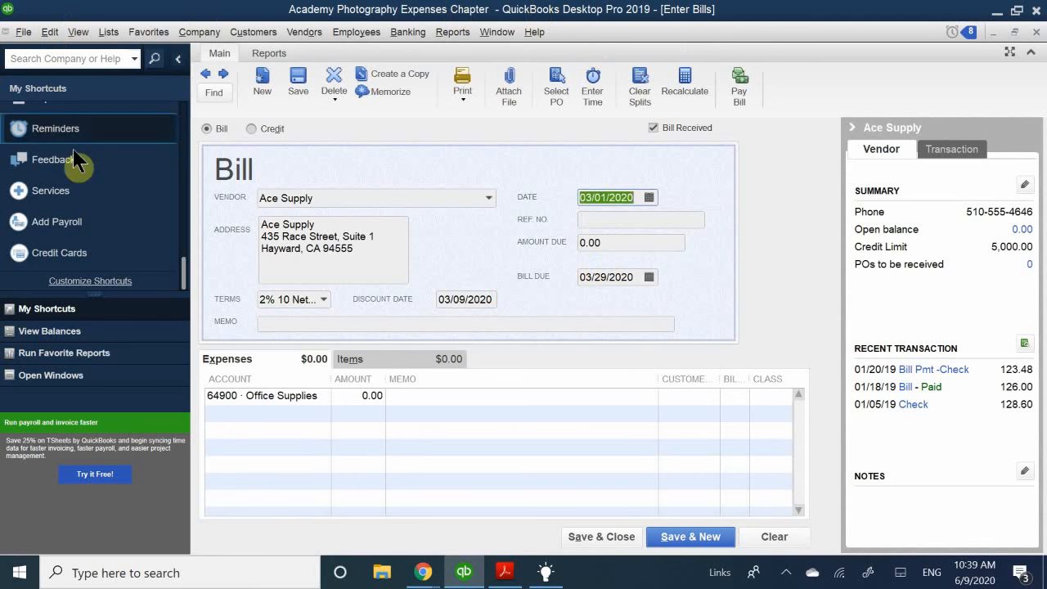
left_click(601, 219)
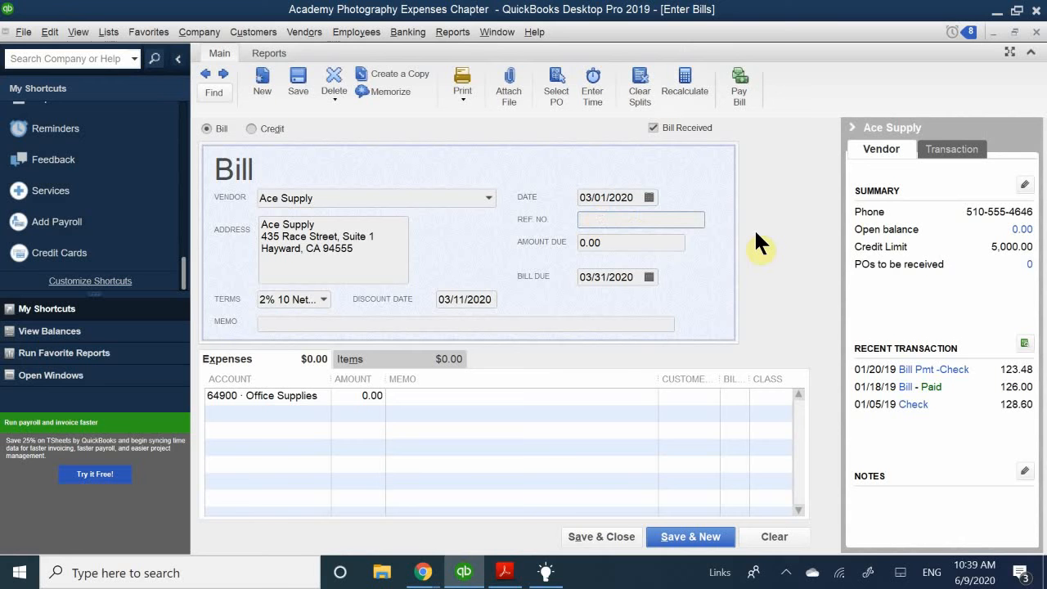
type("2085")
Switch to Acrobat Reader, read the reference number tip and Steps 5 to 8 in QB CH 4.pdf, and return to QuickBooks
mouse_move(513, 573)
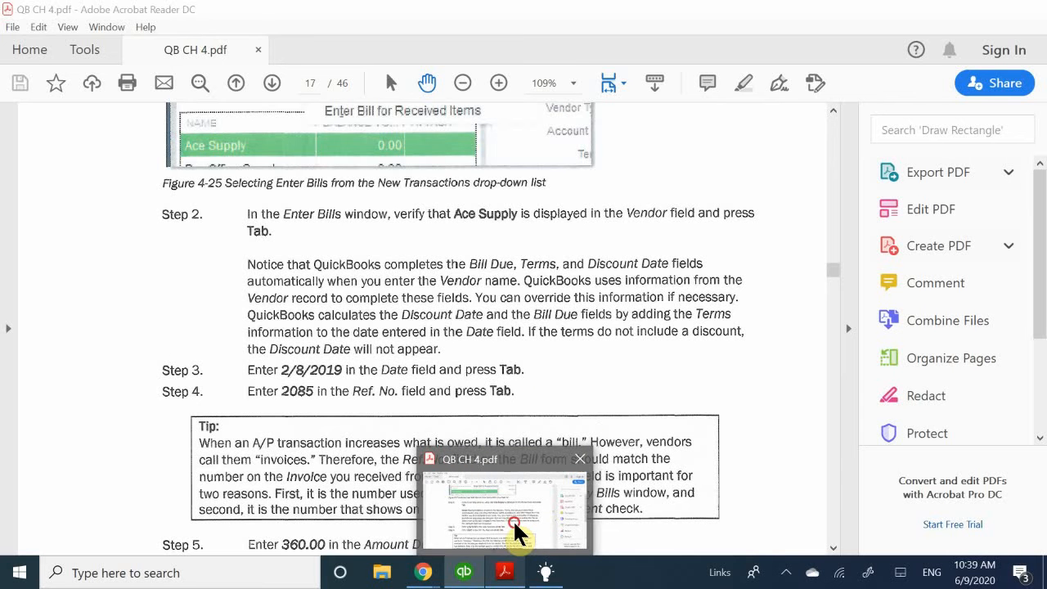
left_click(515, 524)
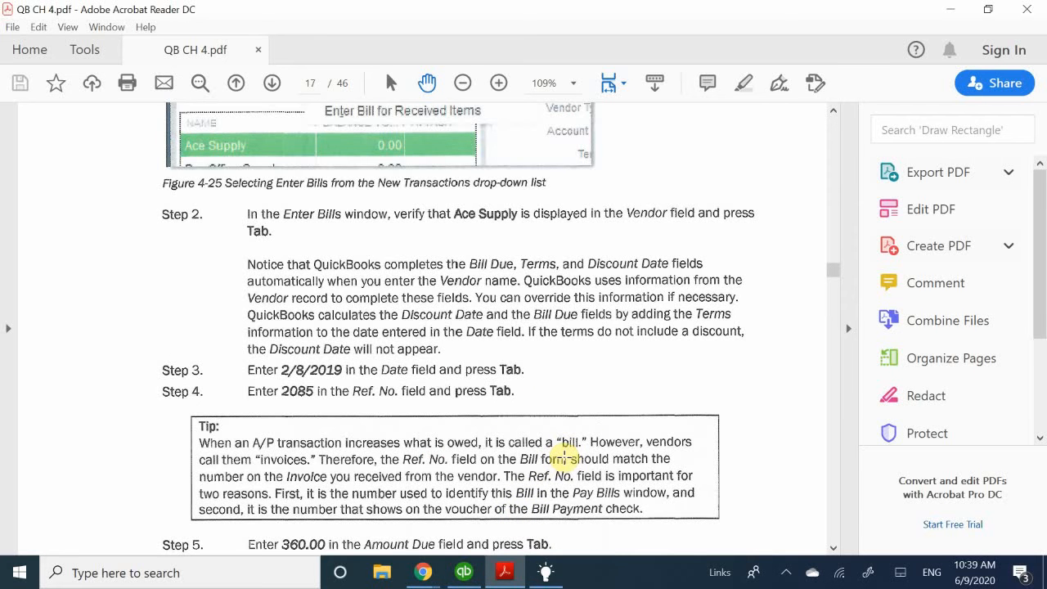
scroll(565, 455, "down", 5)
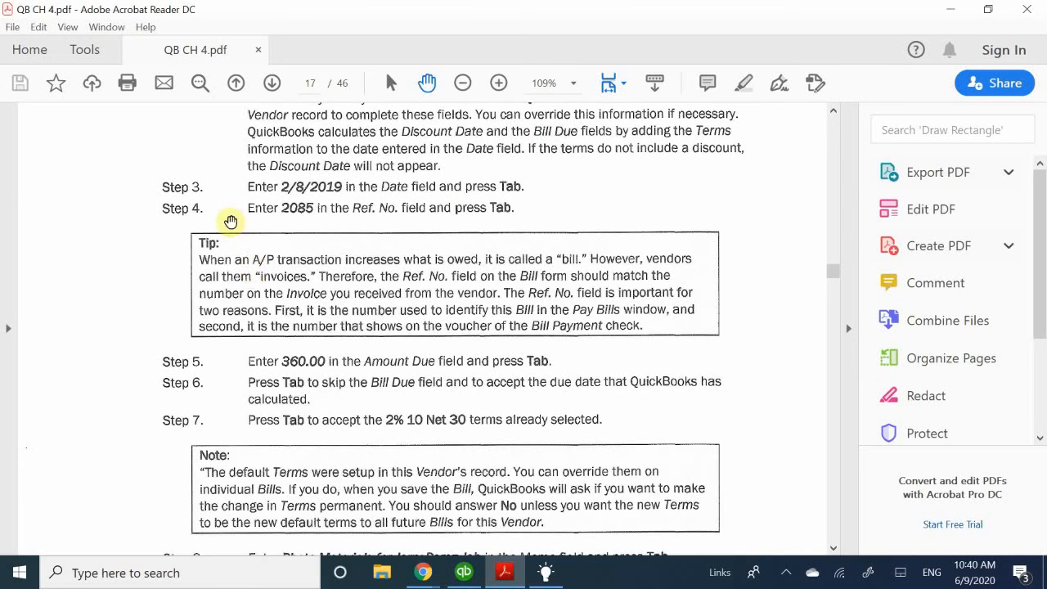
scroll(448, 409, "down", 1)
scroll(448, 409, "down", 5)
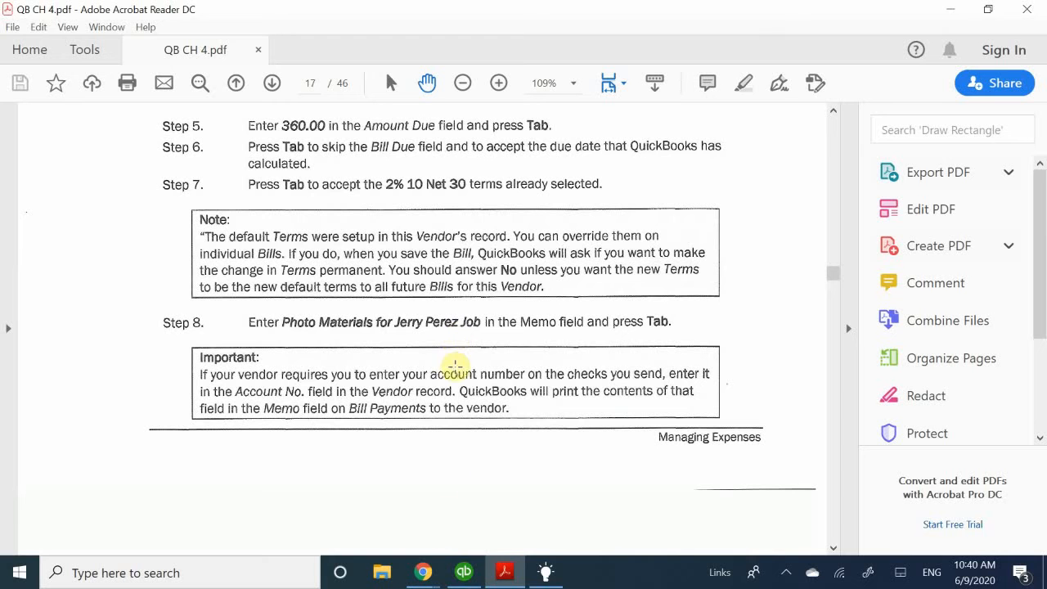
left_click(505, 573)
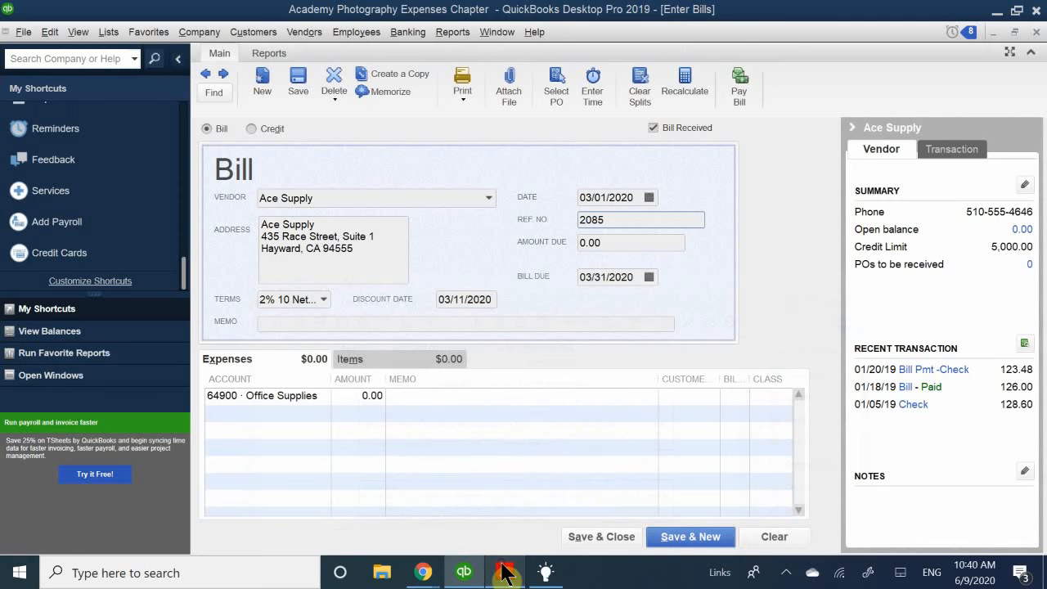
left_click(504, 573)
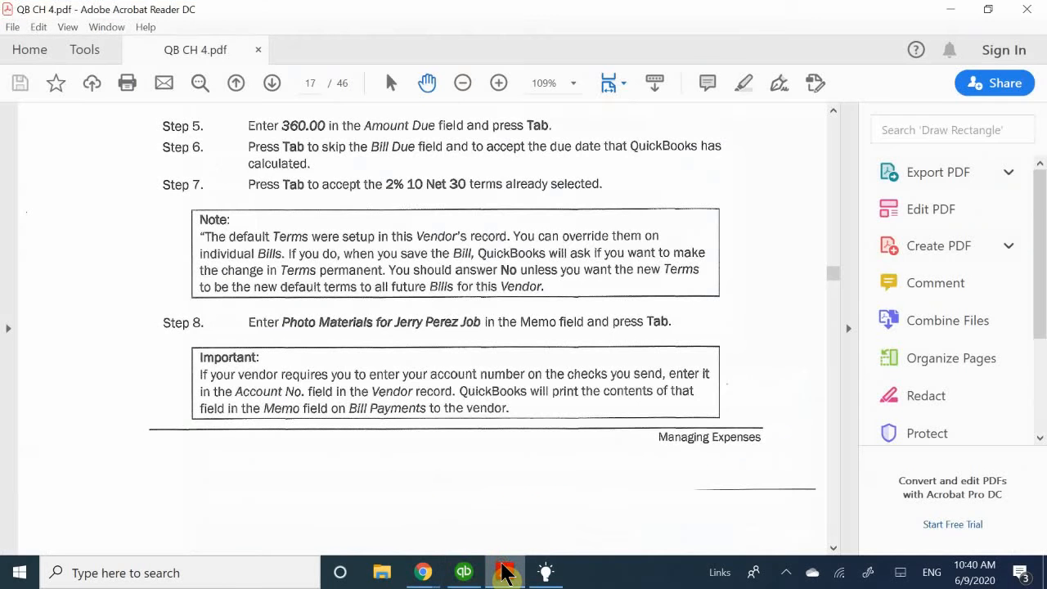
left_click(504, 571)
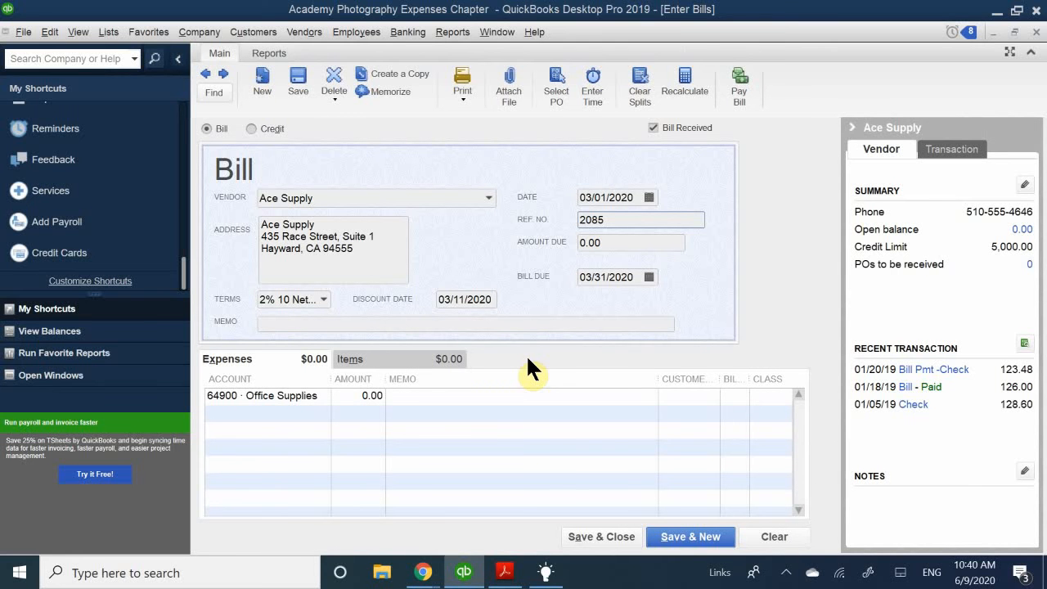
Set the bill's amount due to 360.00 and enter the memo "Photo Materials for" followed by the customer's full name
left_click(619, 245)
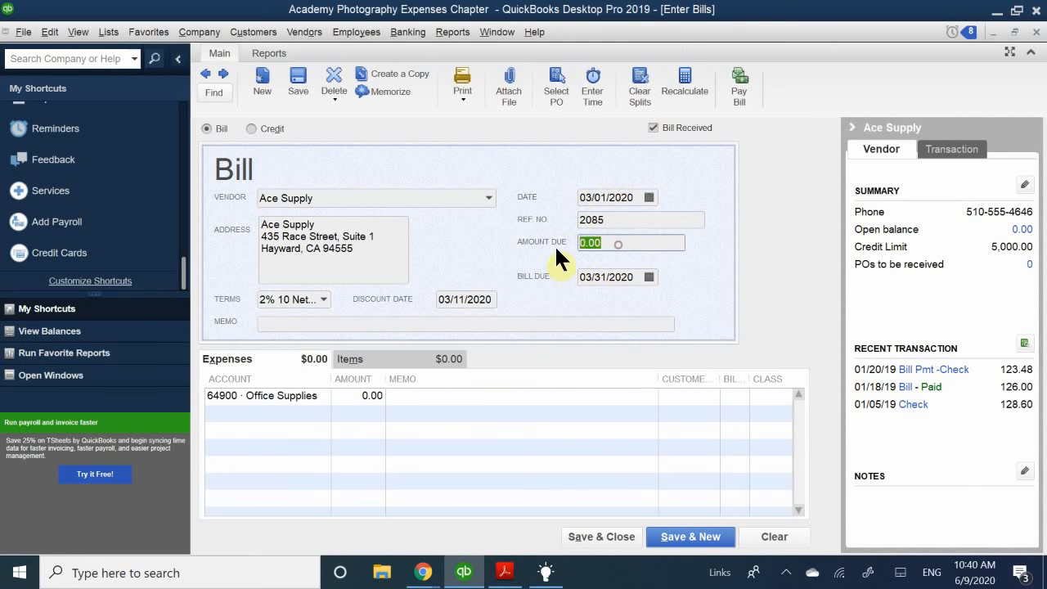
type("360.00")
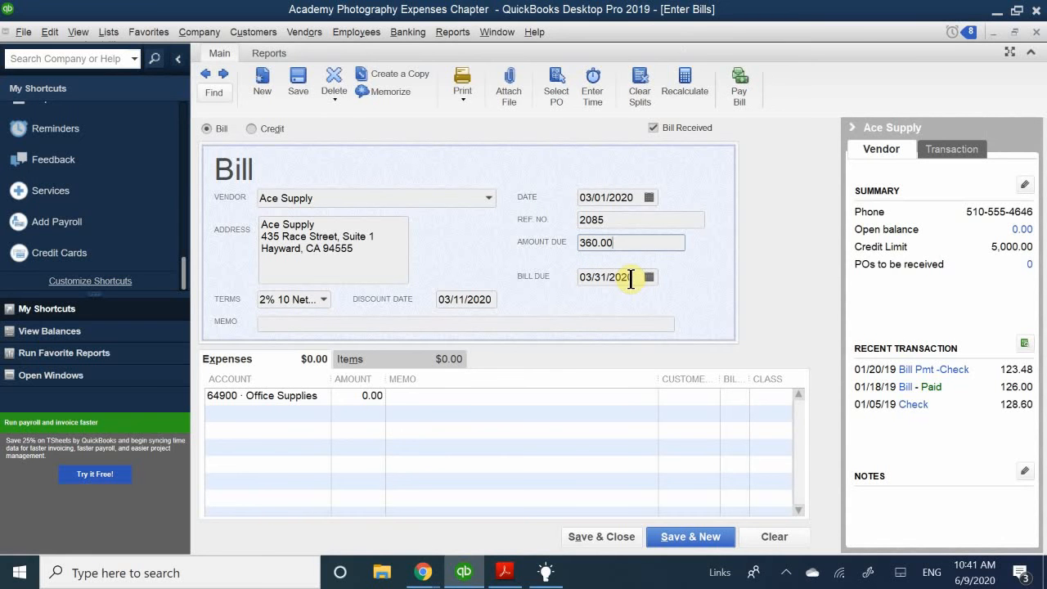
left_click(277, 325)
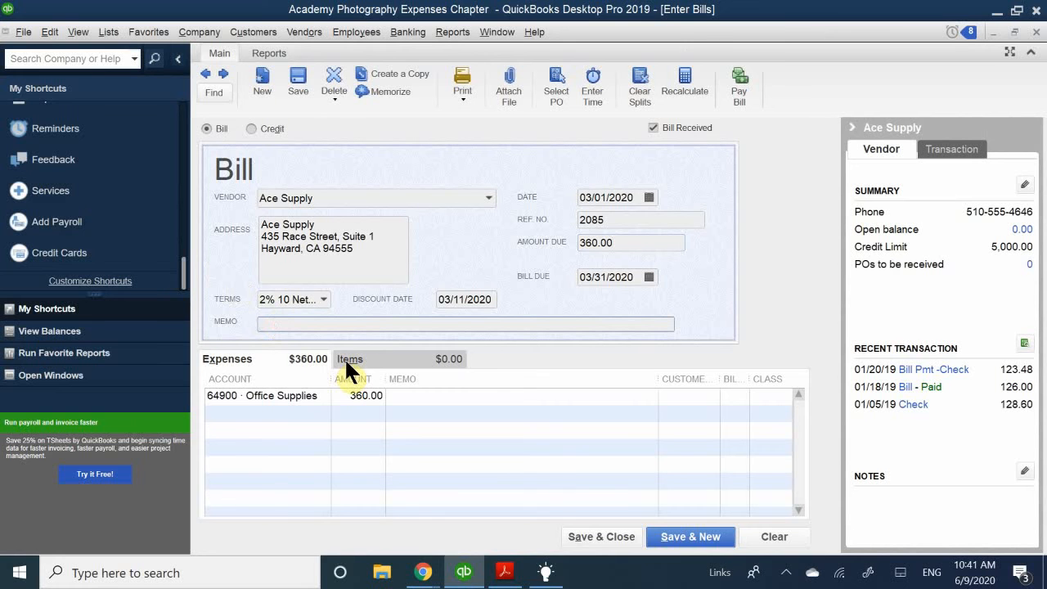
type("Photo Materials for Jerry Per")
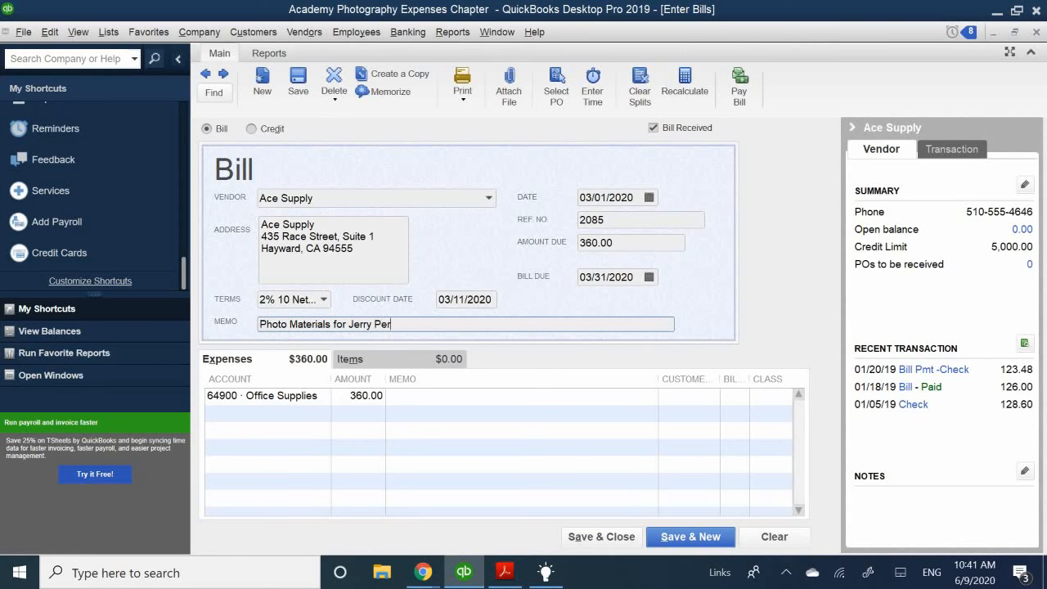
type("ez")
Enter "Photo Materials" as the Office Supplies expense line's memo and assign the line to the customer named in the bill memo
left_click(437, 397)
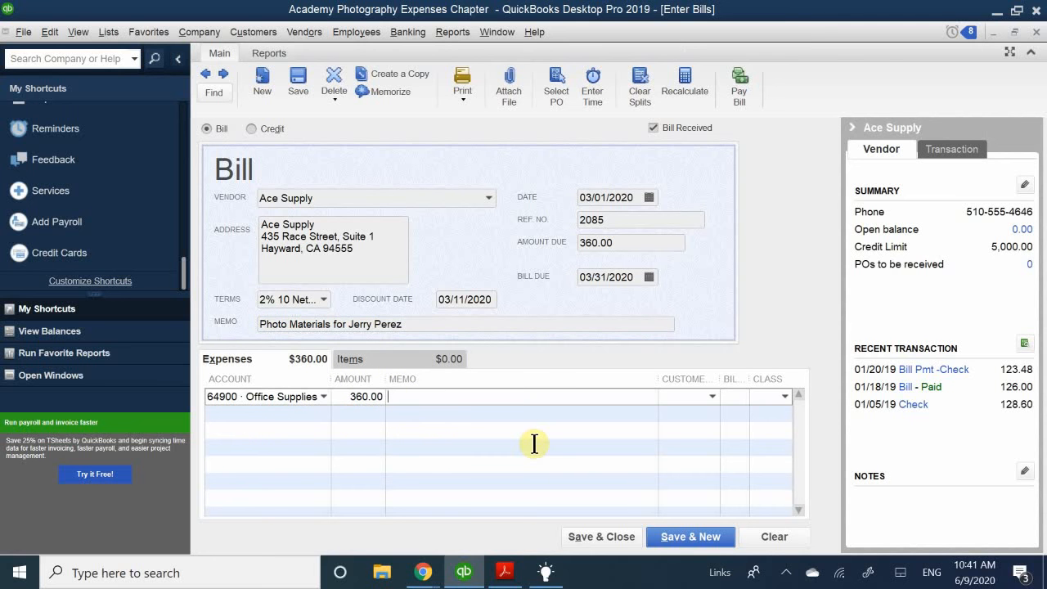
type("Photo Mater")
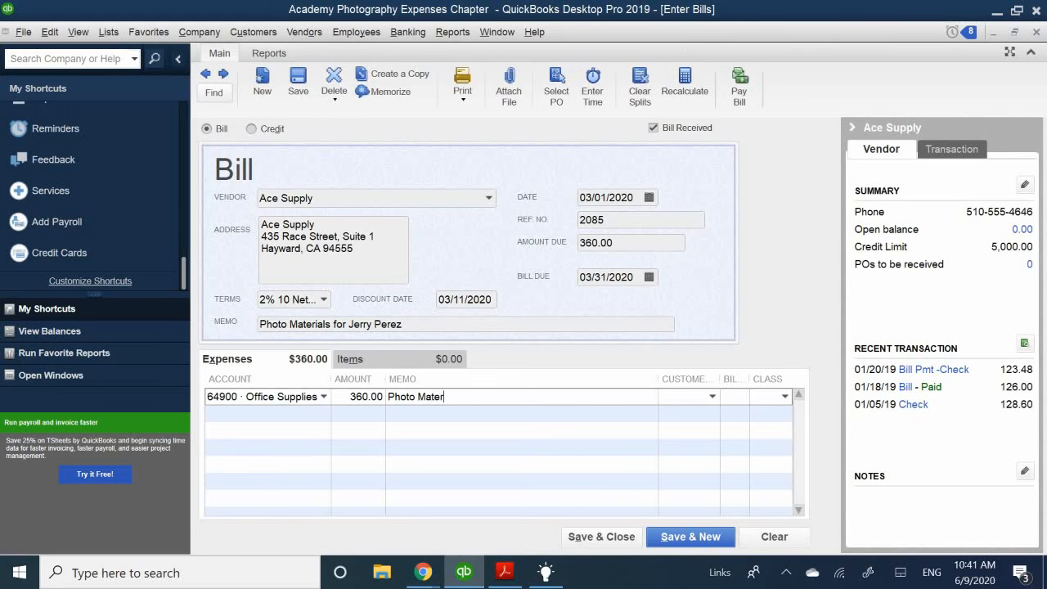
type("ials")
left_click(697, 397)
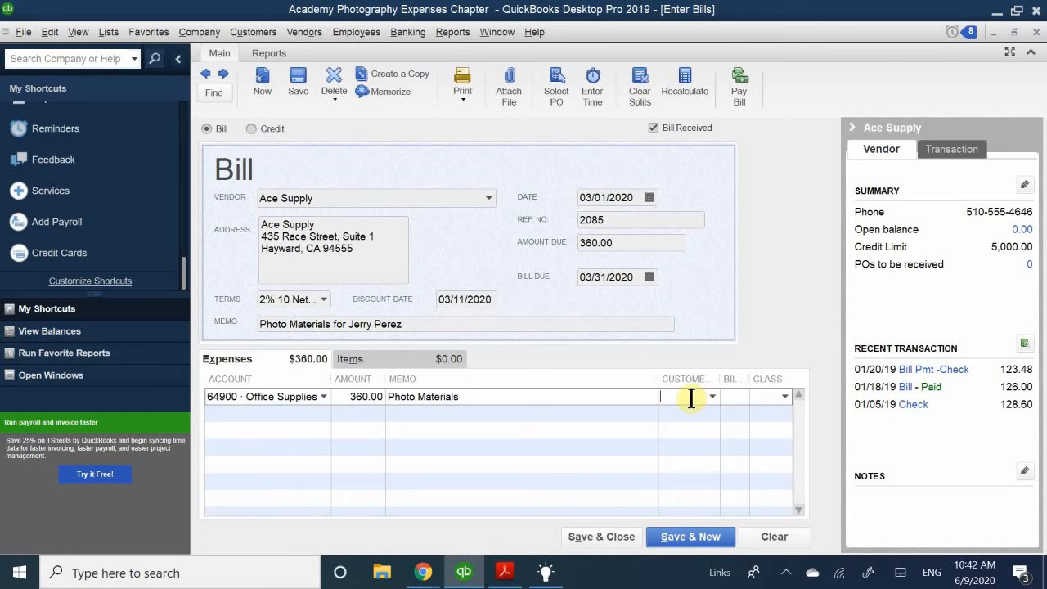
type("P")
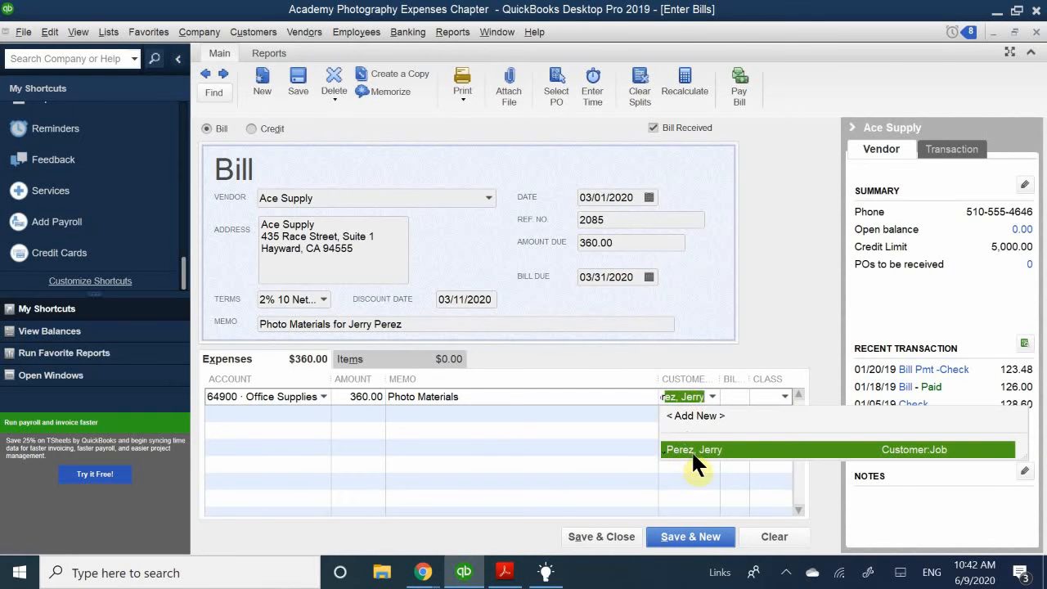
left_click(702, 448)
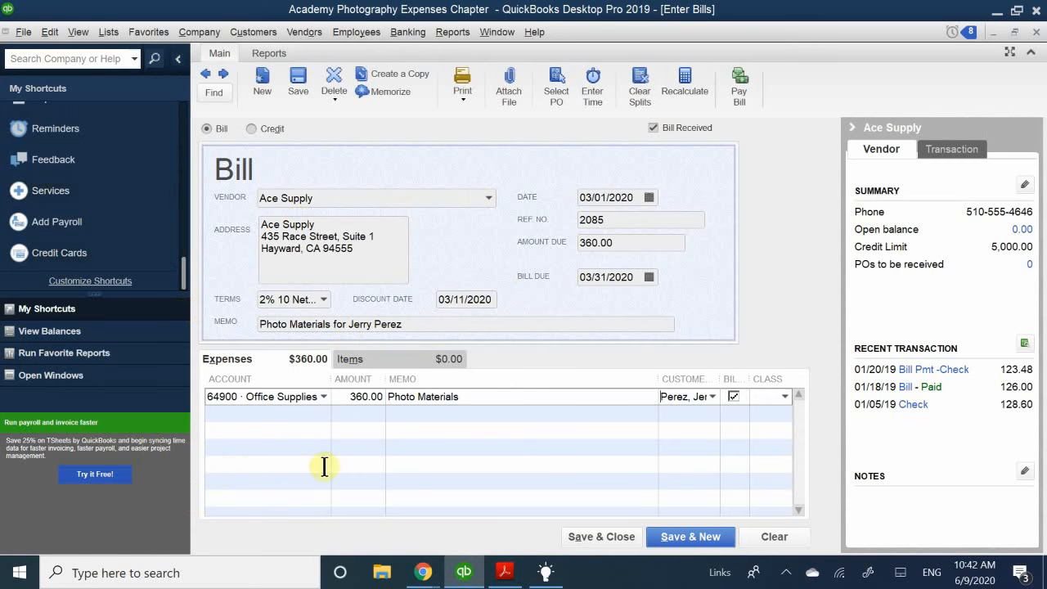
Switch to Acrobat Reader, read Steps 9 to 14 of the bill practice in QB CH 4.pdf, and return to QuickBooks
left_click(507, 572)
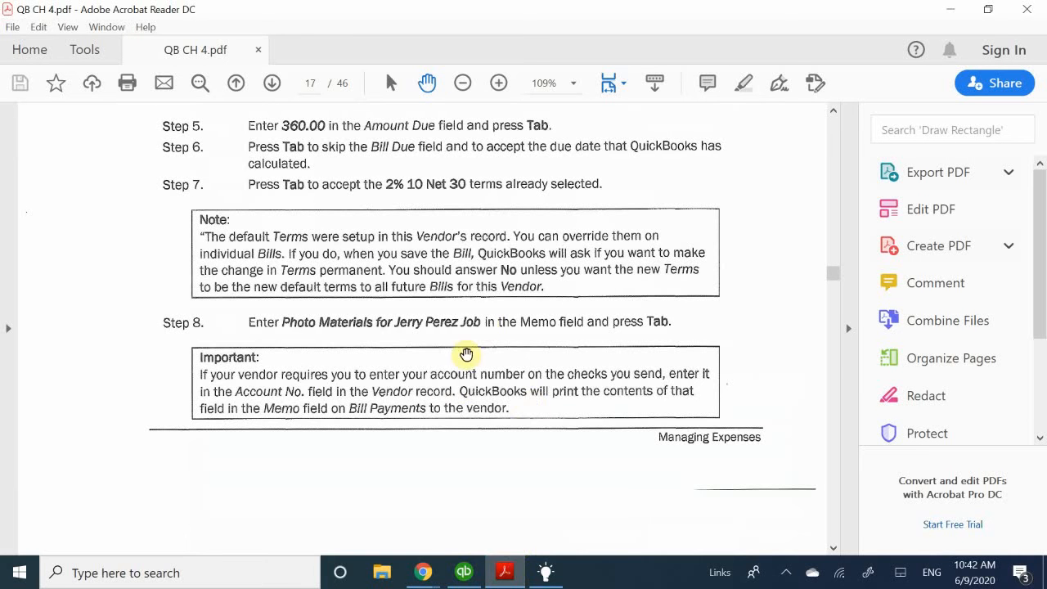
scroll(438, 434, "down", 8)
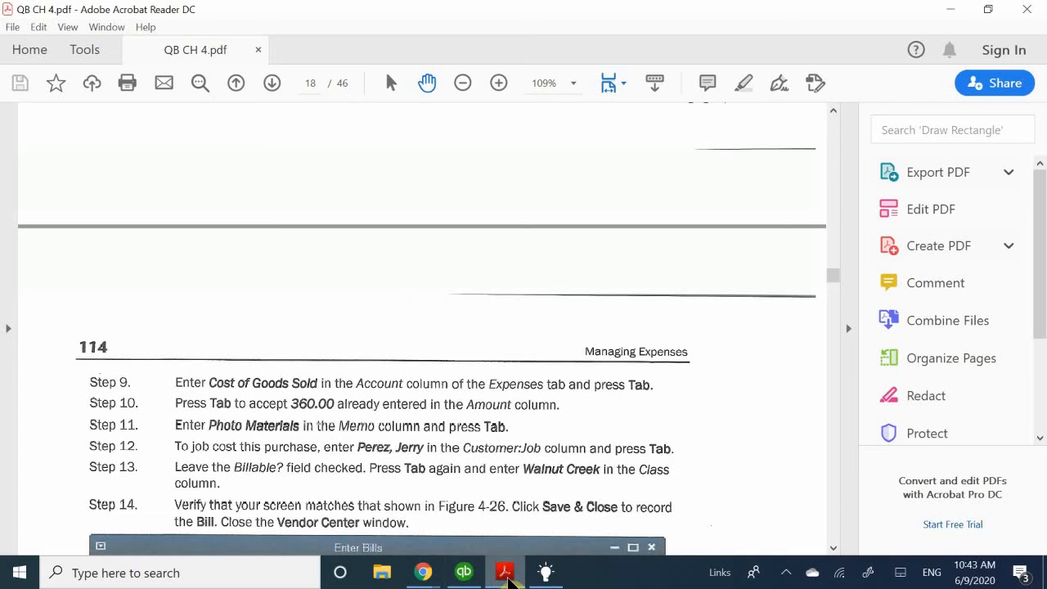
mouse_move(508, 577)
mouse_move(462, 577)
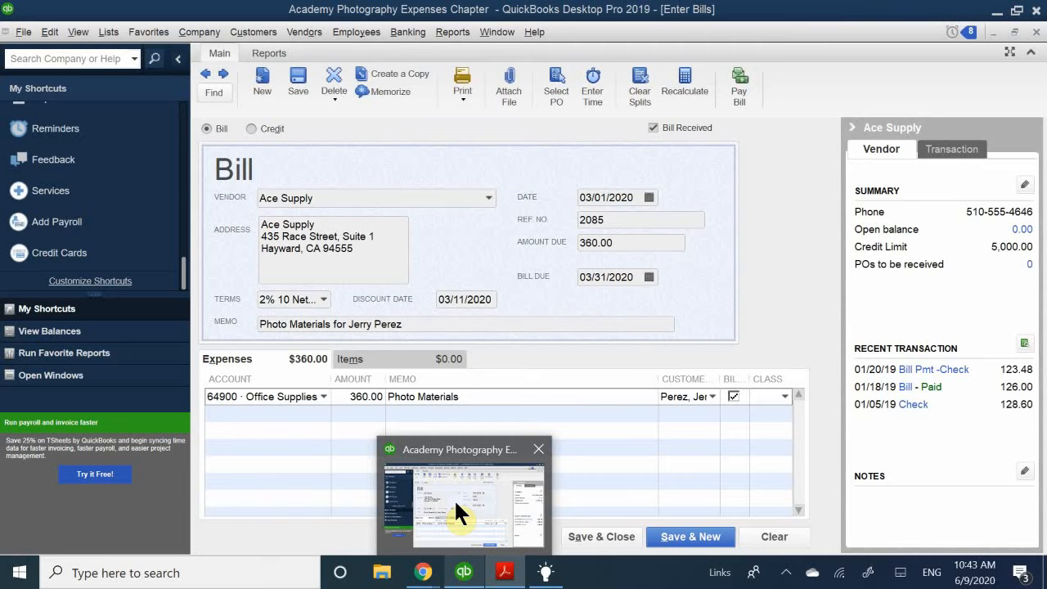
left_click(454, 498)
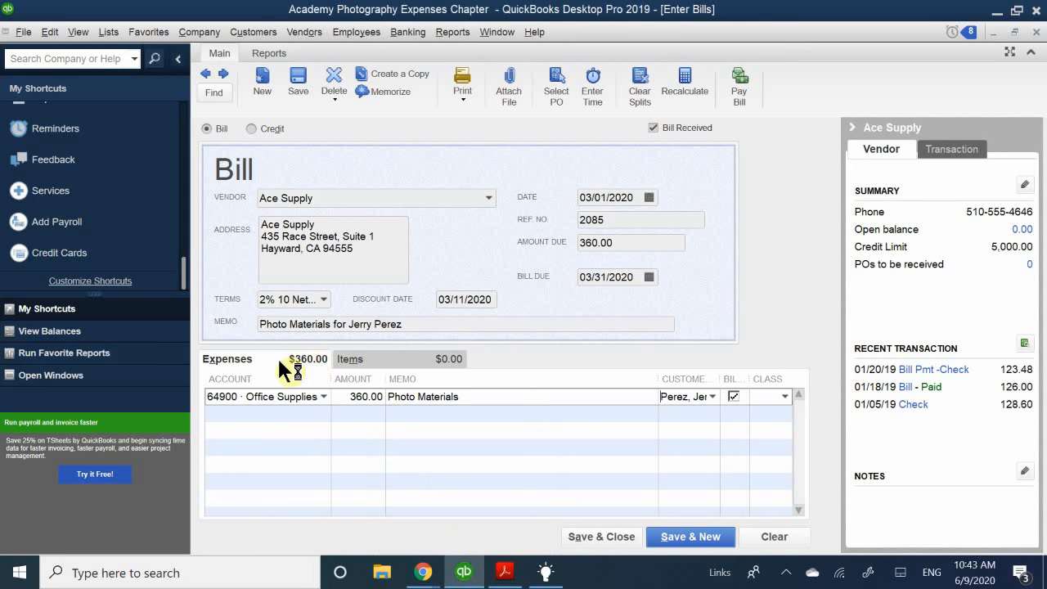
Replace the expense line's Office Supplies account with 50000 · Cost of Goods Sold
left_click(313, 393)
left_click_drag(314, 401, 155, 398)
key("Delete")
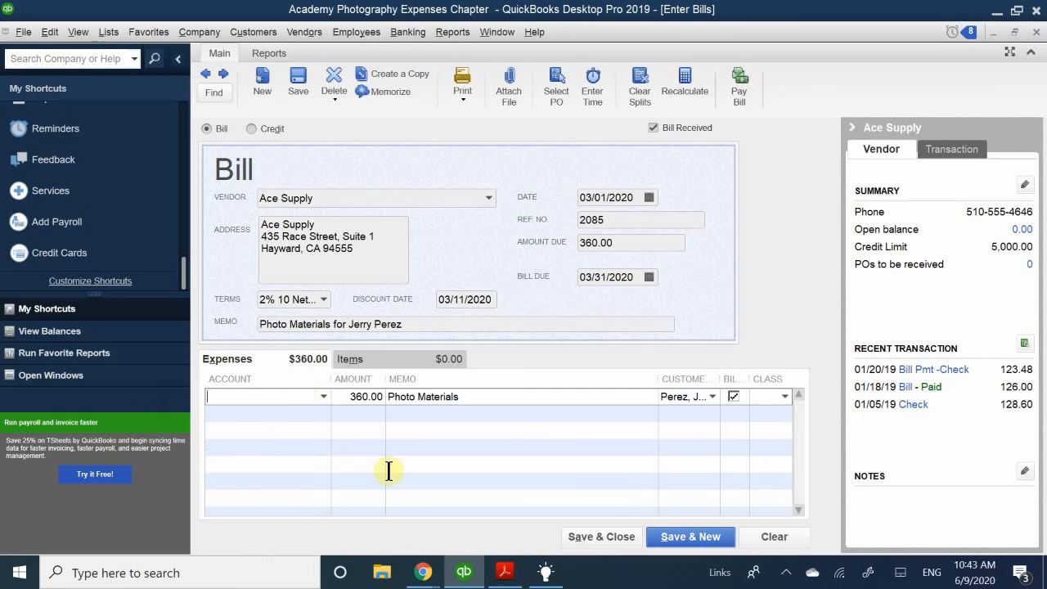
type("cost of")
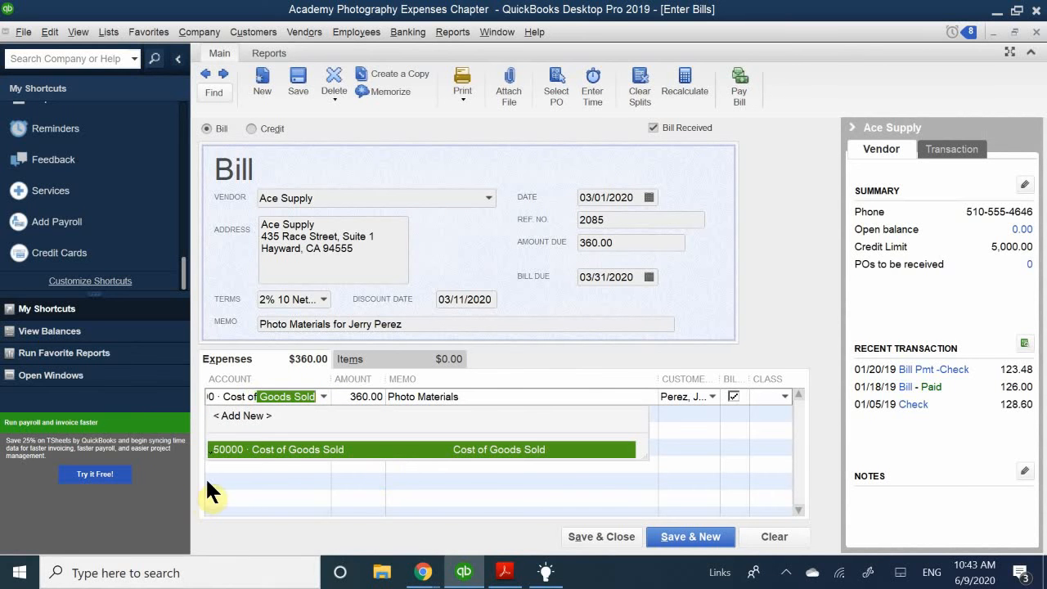
left_click(283, 449)
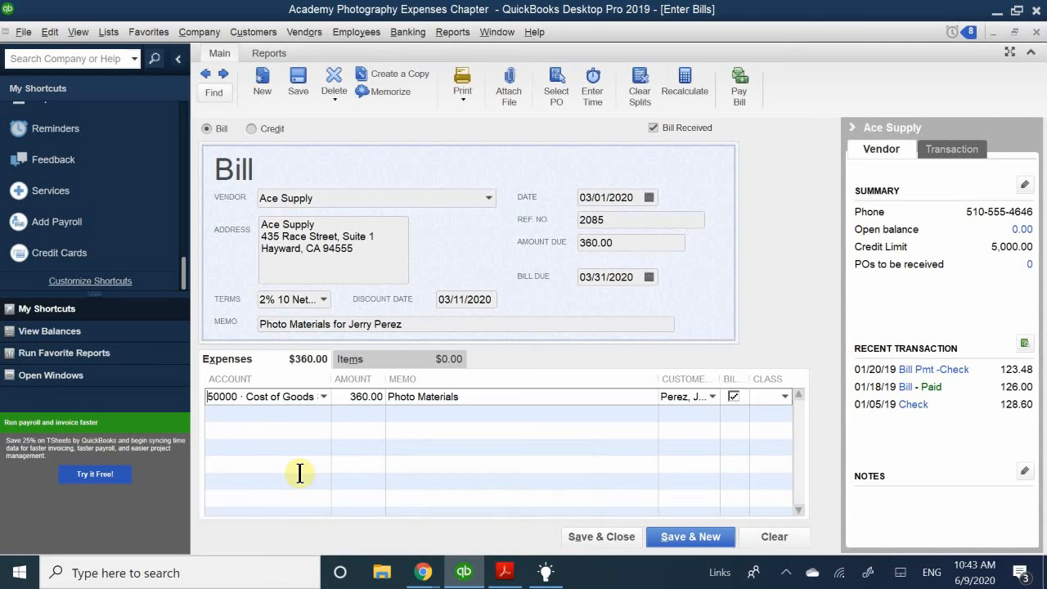
Switch to Acrobat Reader, check Steps 13 and 14 for the class and saving instructions, and return to QuickBooks
left_click(504, 570)
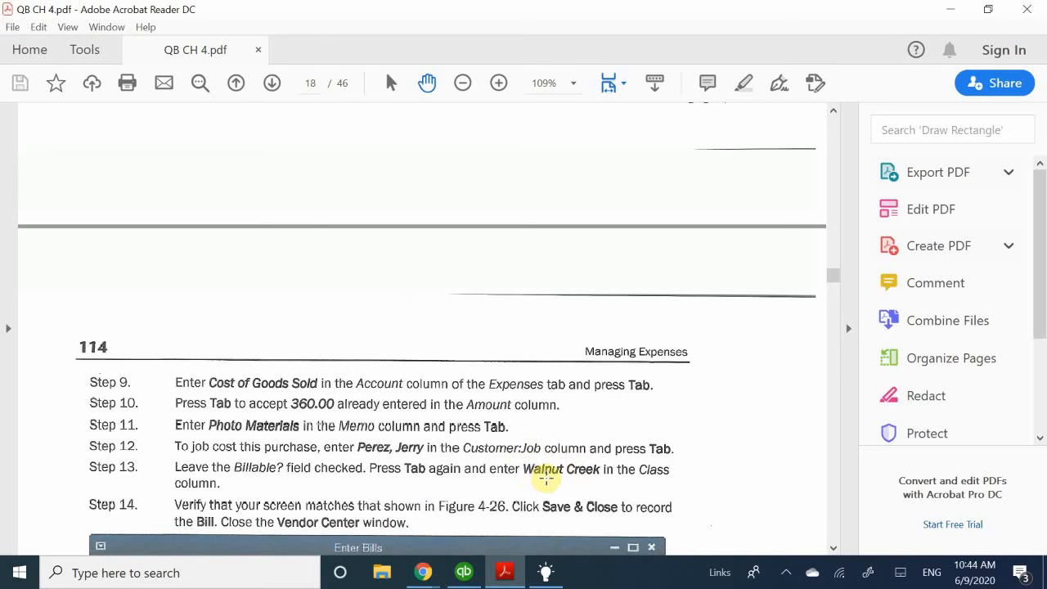
scroll(545, 479, "down", 1)
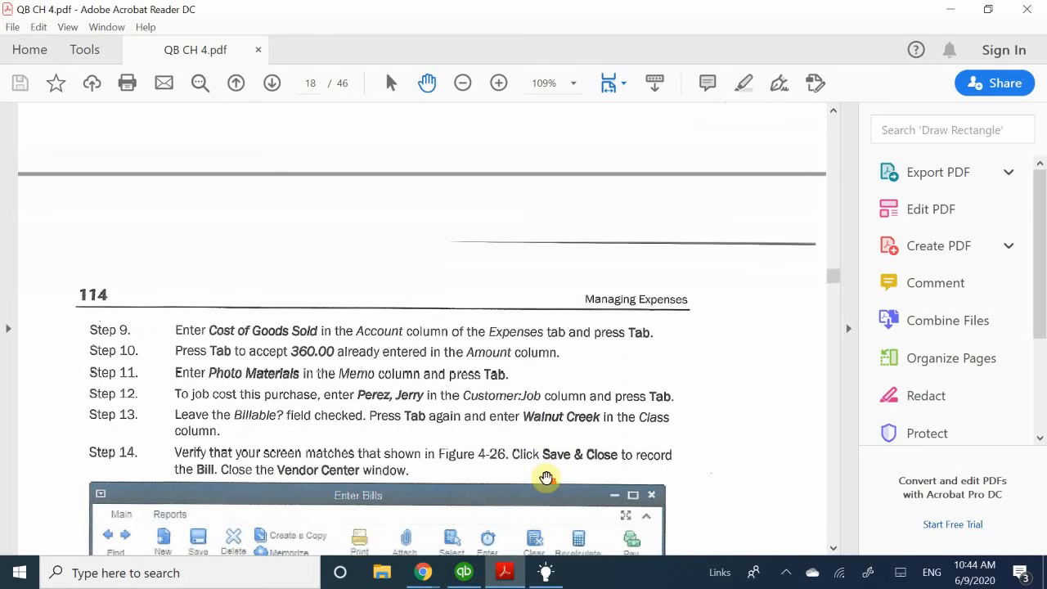
scroll(545, 479, "down", 1)
scroll(546, 477, "down", 1)
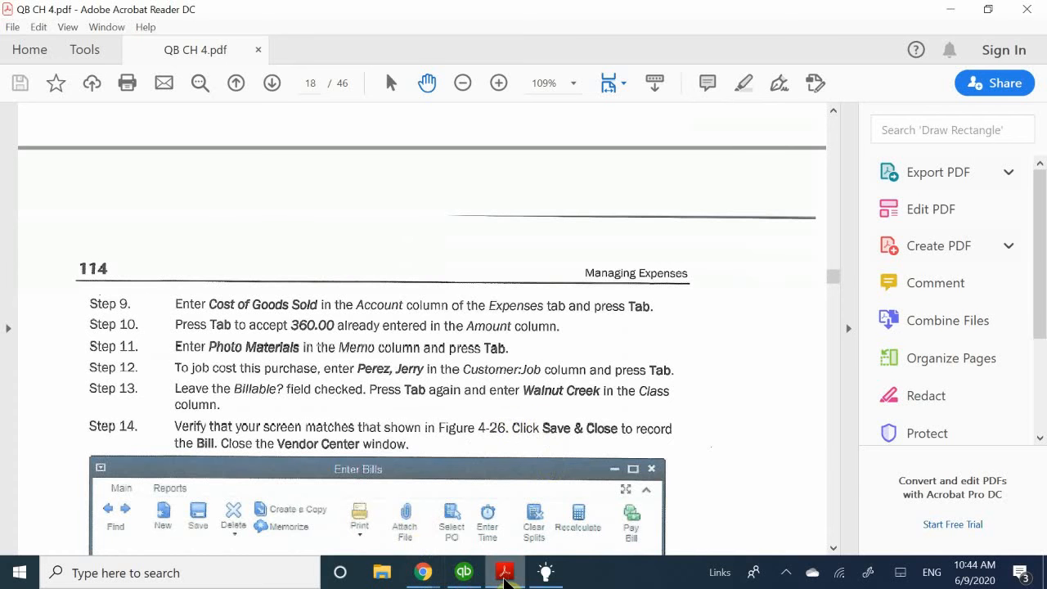
left_click(478, 574)
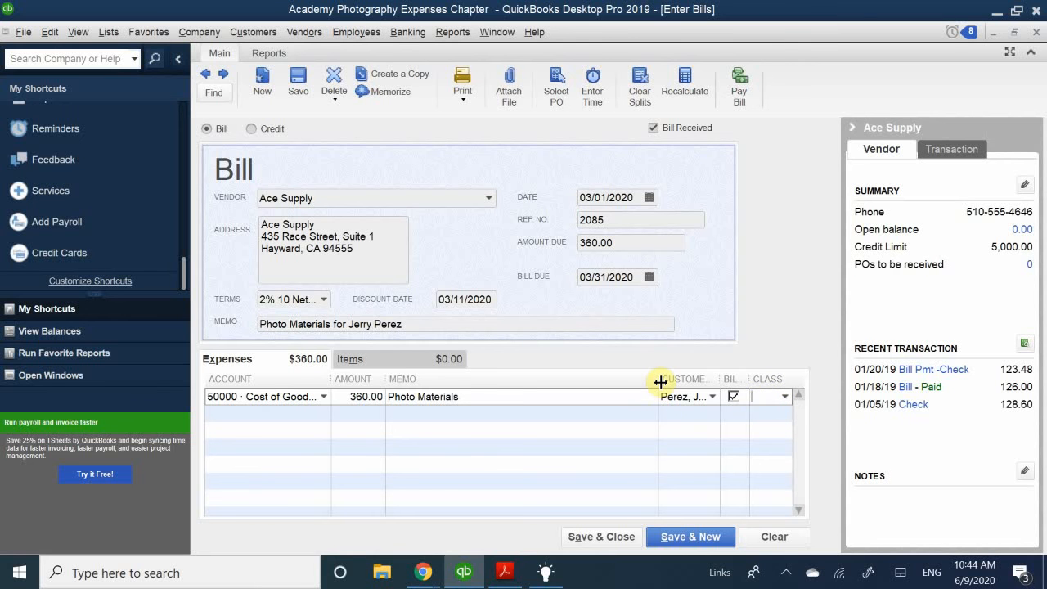
Set the Cost of Goods Sold expense line's class to Walnut Creek, and save and close the bill
left_click_drag(660, 382, 519, 383)
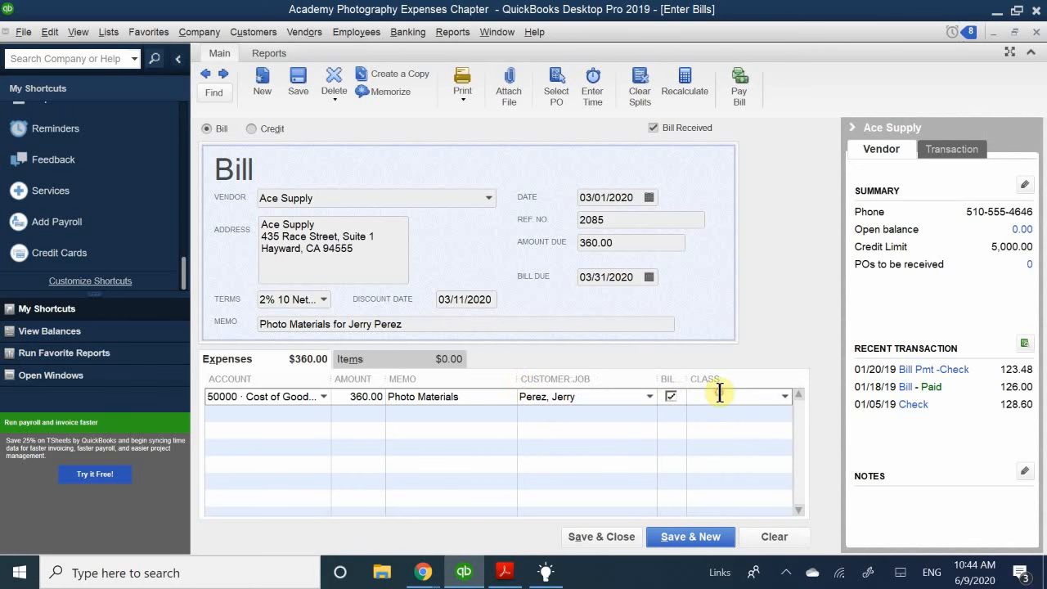
type("Walnut Creek")
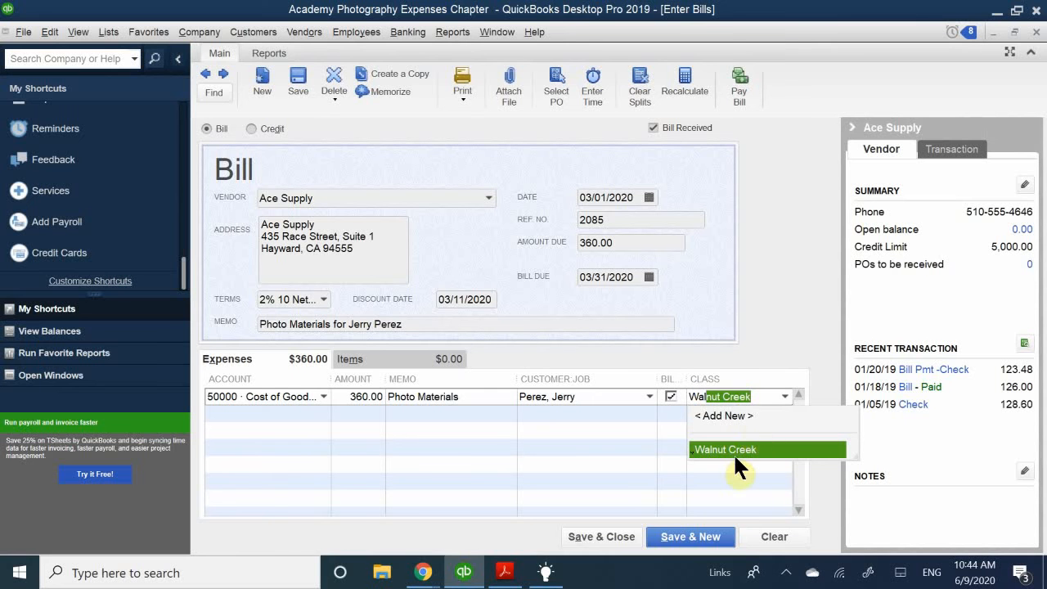
left_click(735, 449)
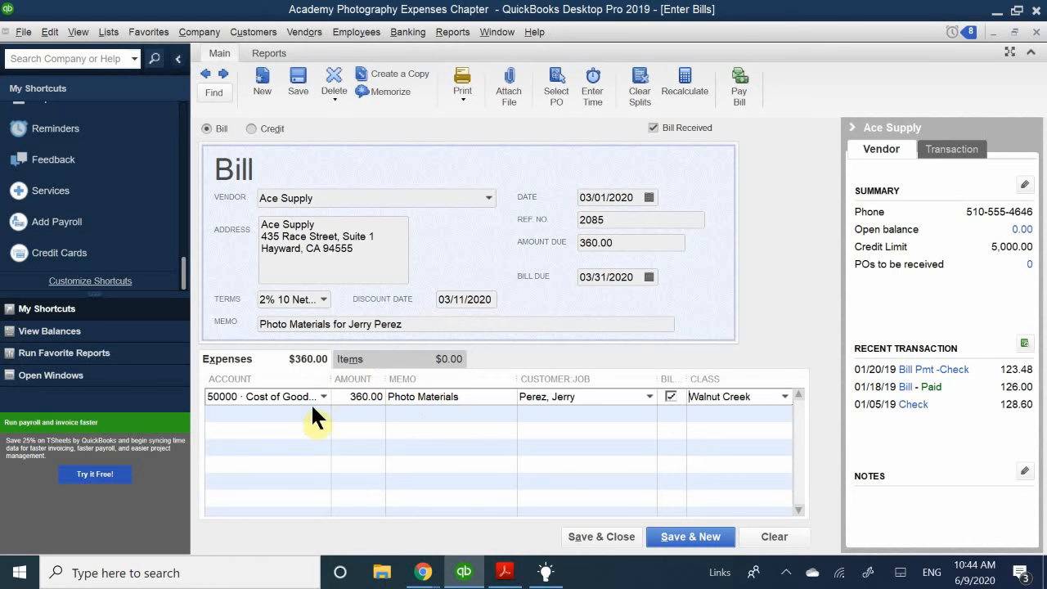
left_click(602, 531)
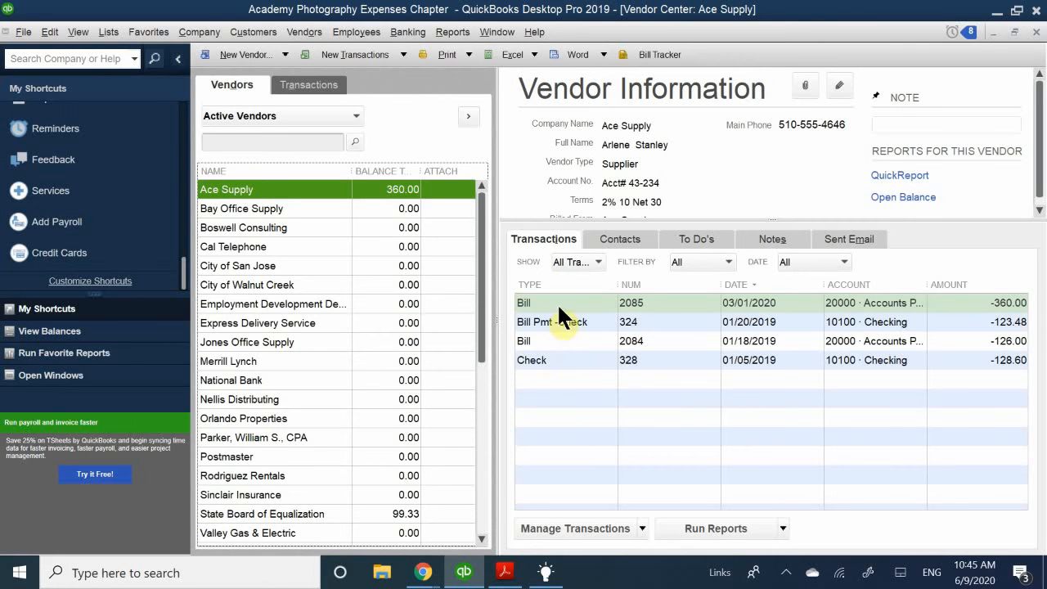
Open bill 2085 from Ace Supply's transactions in the Vendor Center to review it, and close it again
double_click(650, 302)
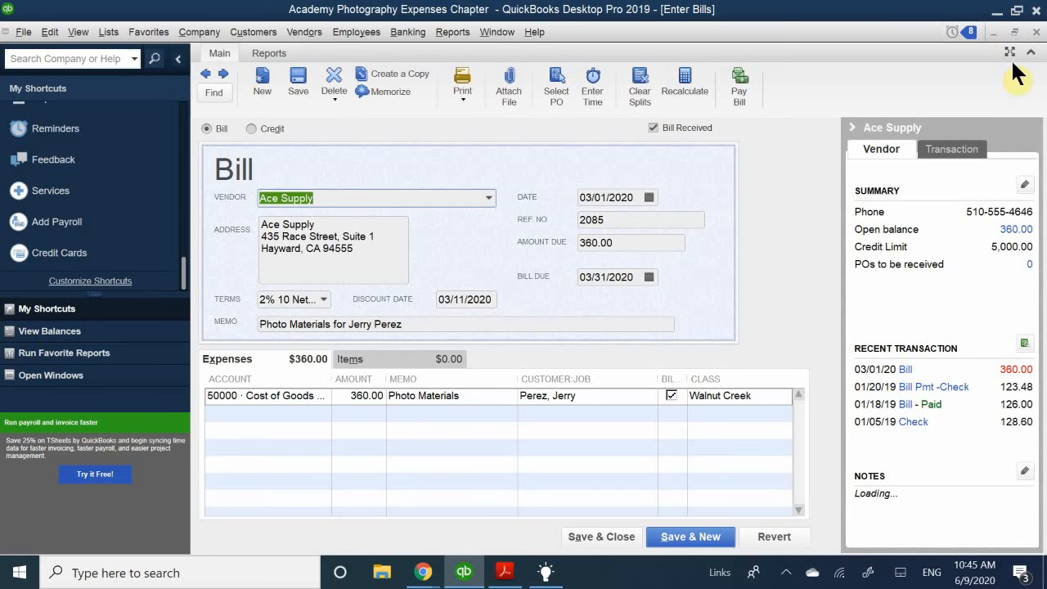
left_click(1014, 32)
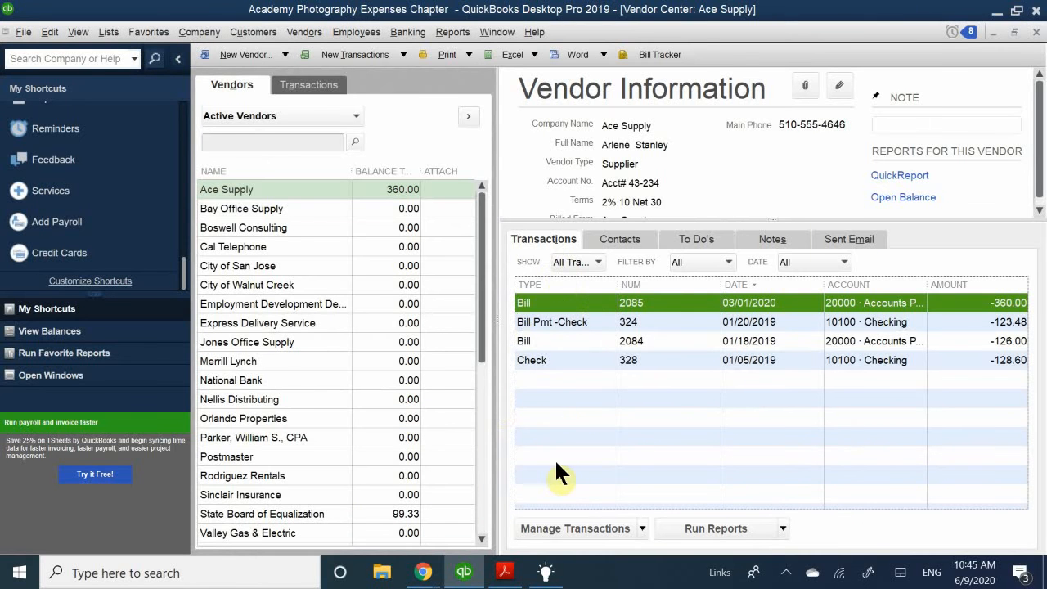
left_click(578, 399)
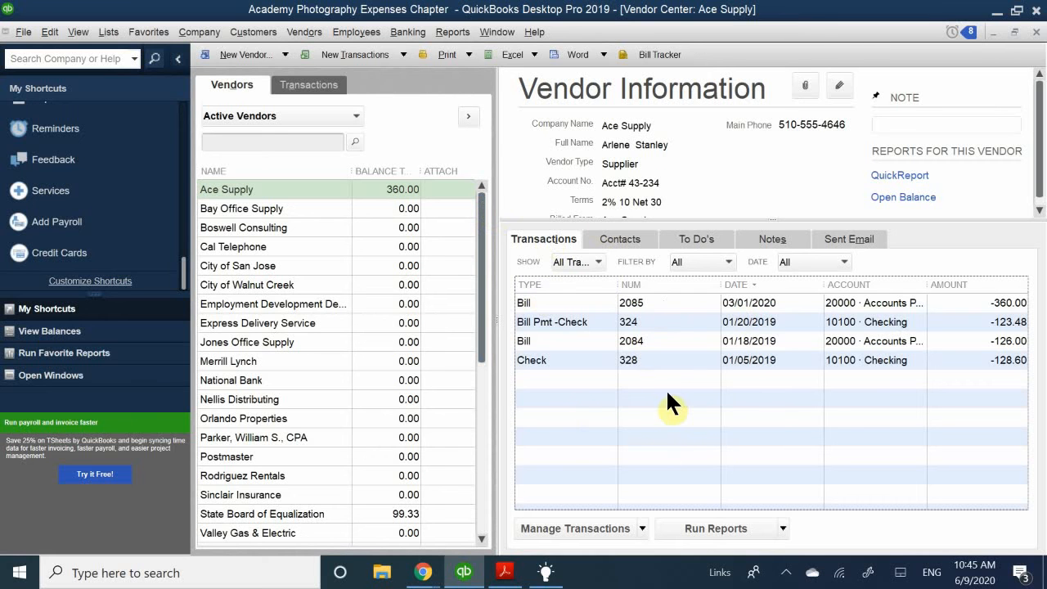
left_click(784, 575)
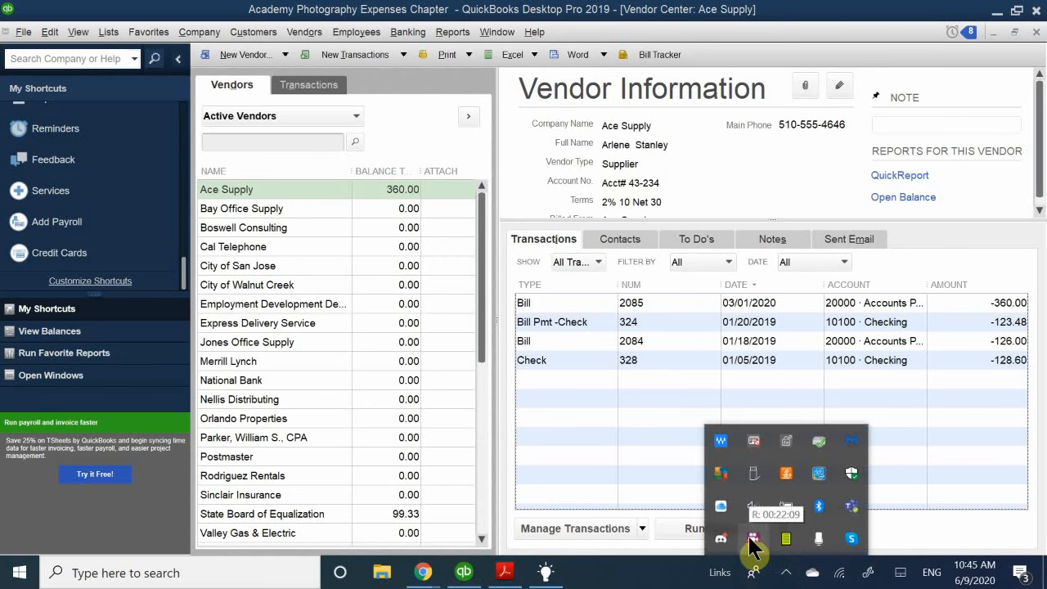
left_click(658, 583)
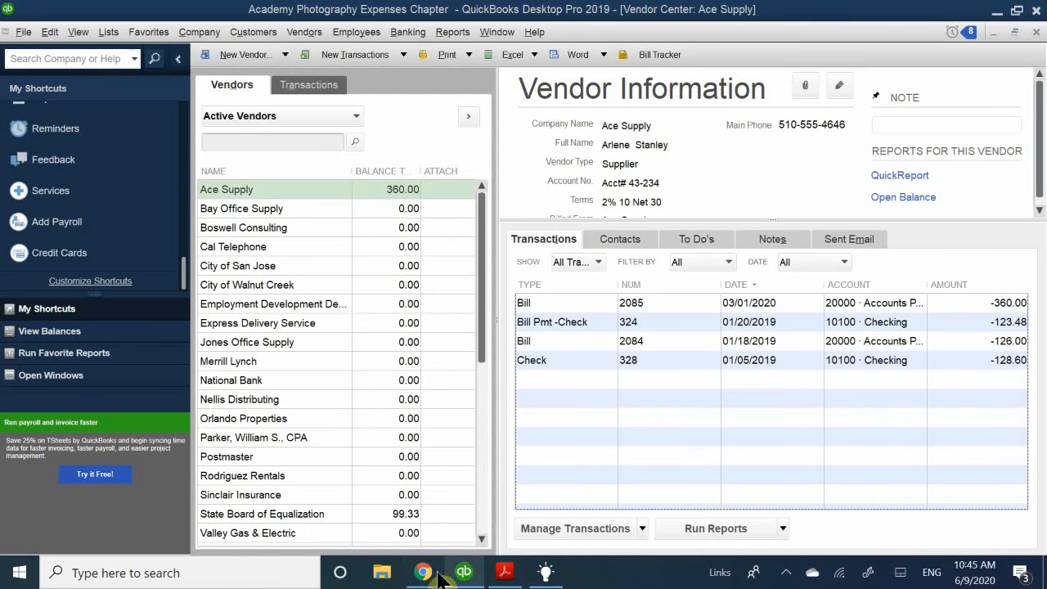
Switch to Acrobat Reader and read the Attaching Documents section and the Unpaid Bills Detail Report practice in QB CH 4.pdf
left_click(503, 572)
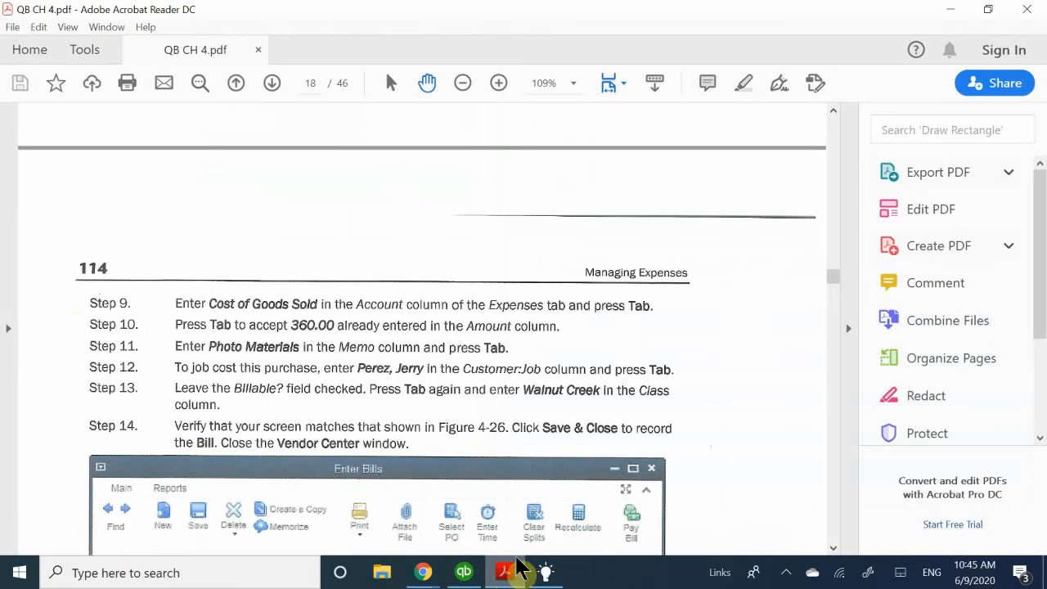
scroll(320, 401, "down", 6)
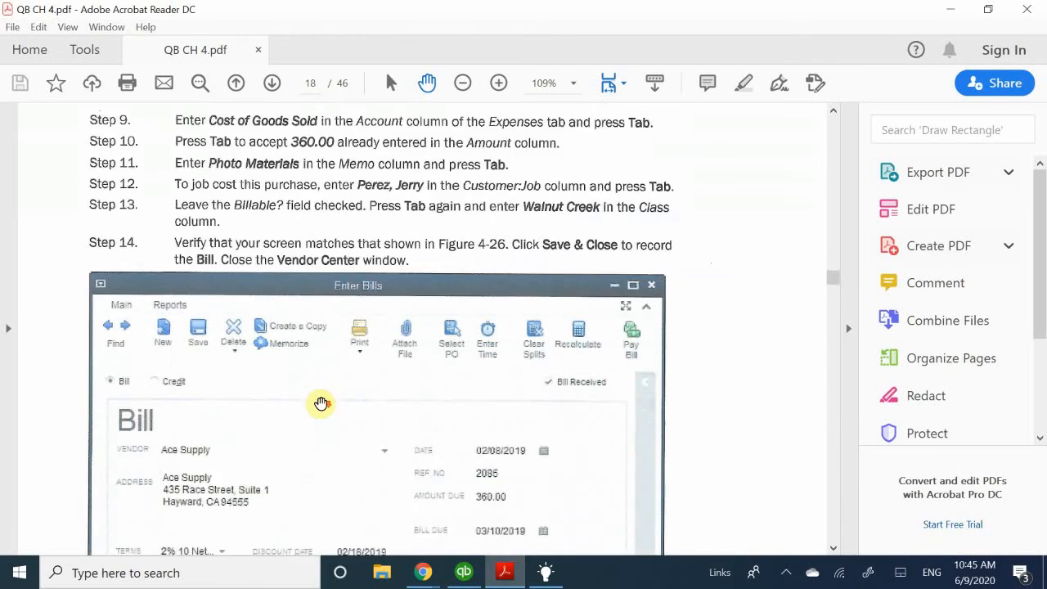
scroll(321, 401, "down", 6)
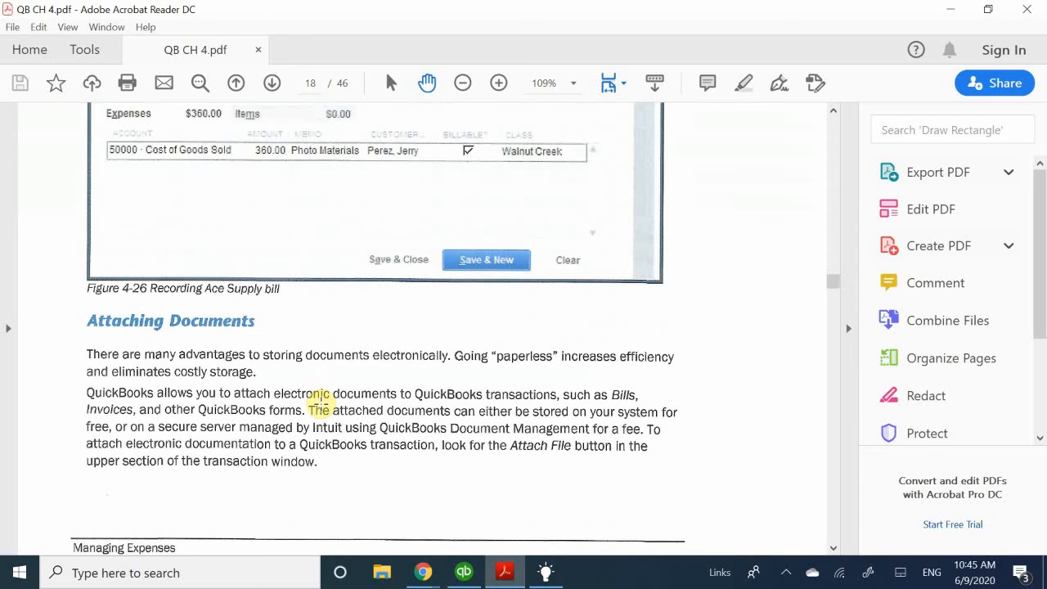
scroll(317, 417, "down", 7)
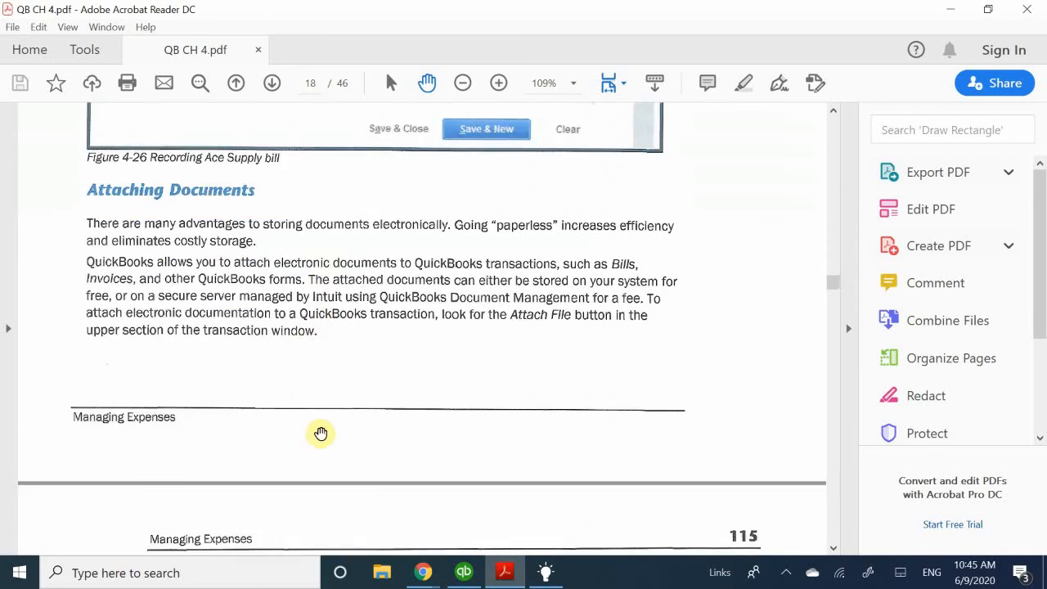
scroll(323, 429, "down", 2)
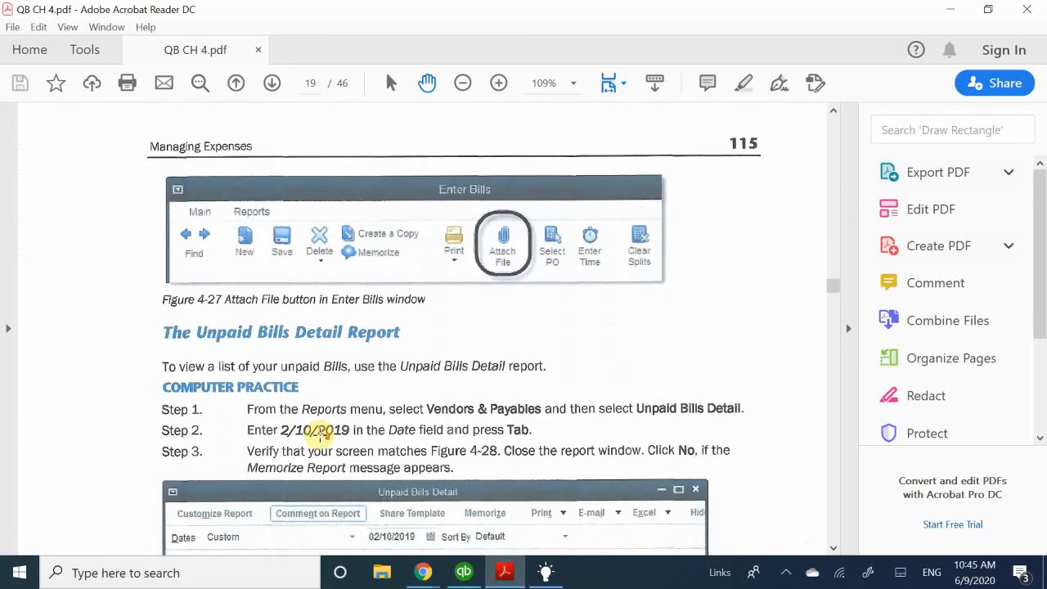
scroll(311, 436, "up", 1)
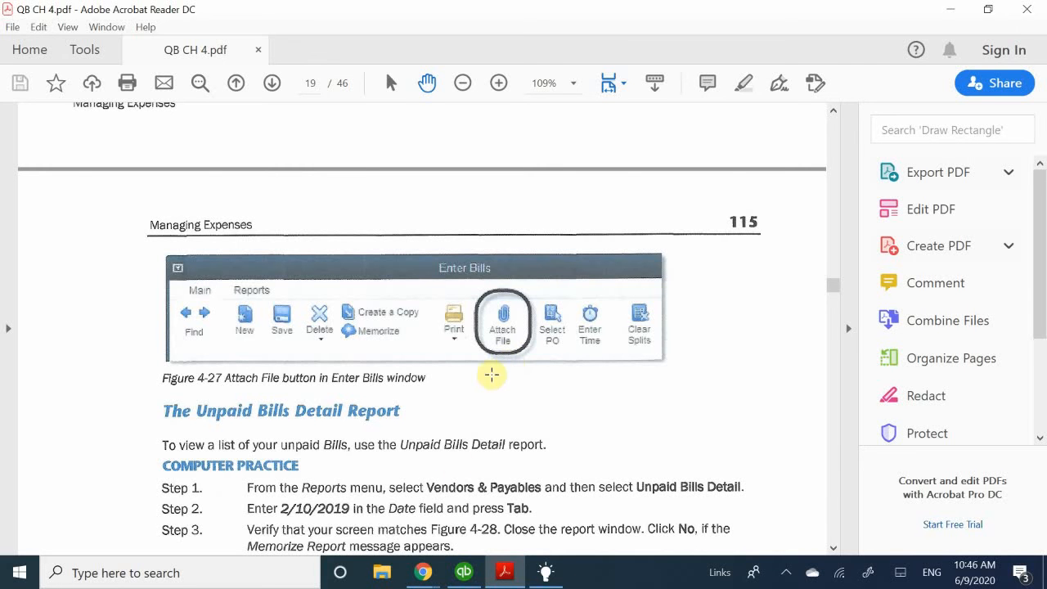
scroll(406, 381, "down", 4)
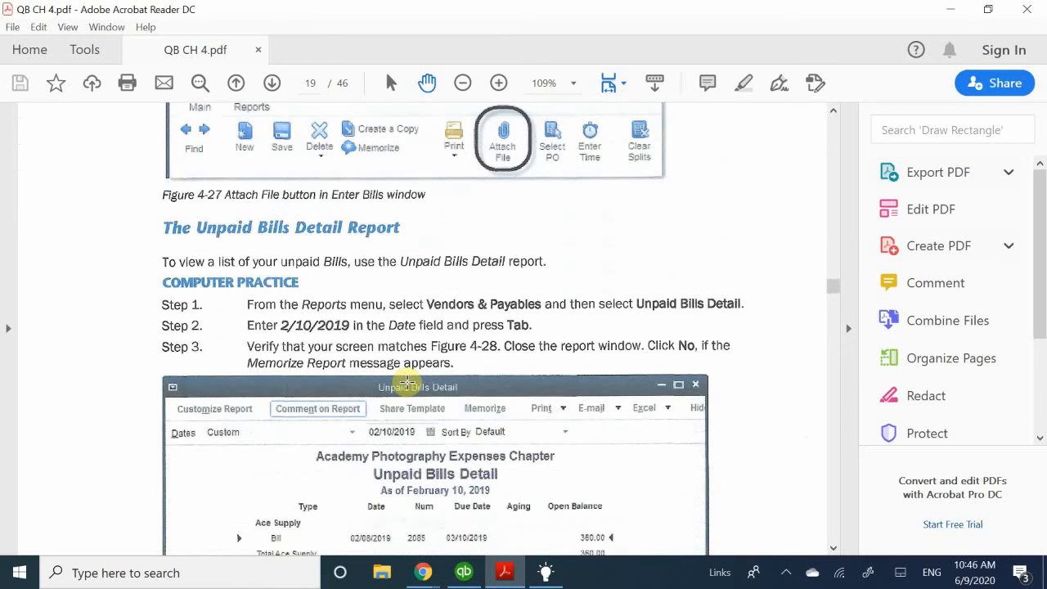
scroll(406, 382, "down", 3)
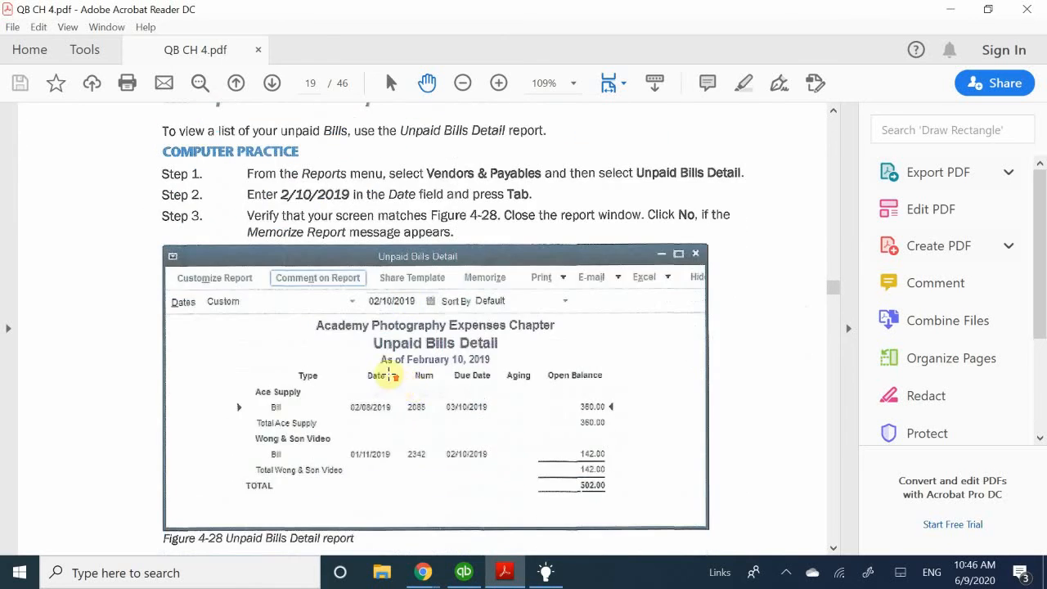
scroll(384, 376, "up", 4)
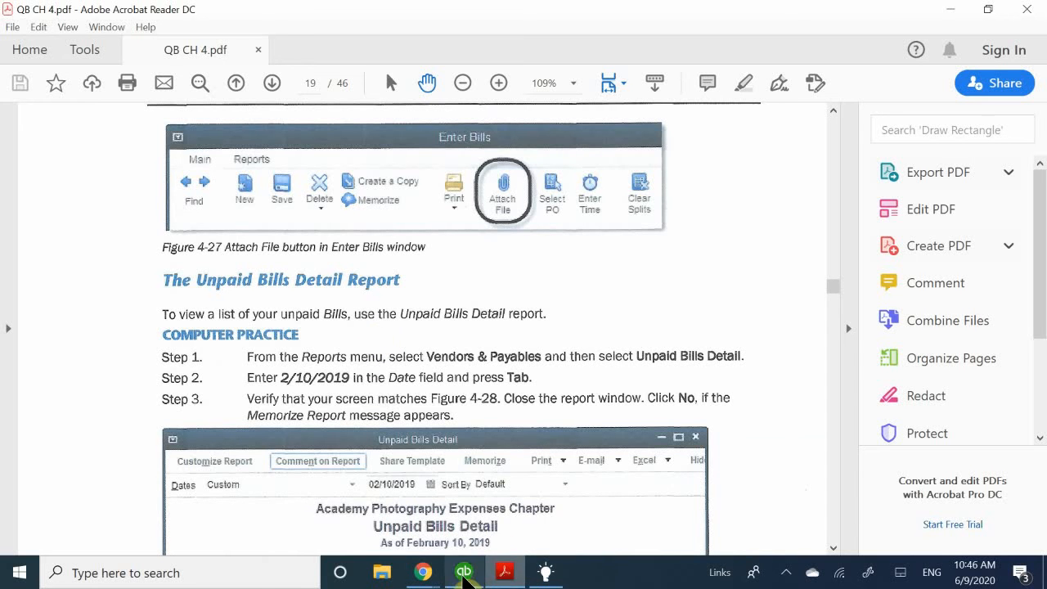
Return to QuickBooks and run the Unpaid Bills Detail report for vendors and payables
left_click(463, 572)
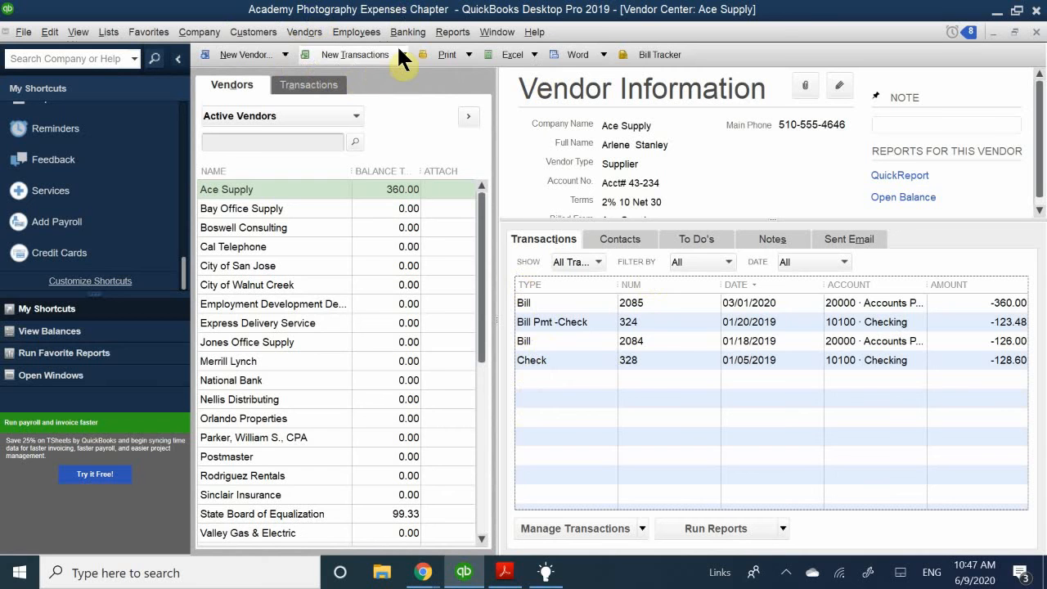
left_click(459, 29)
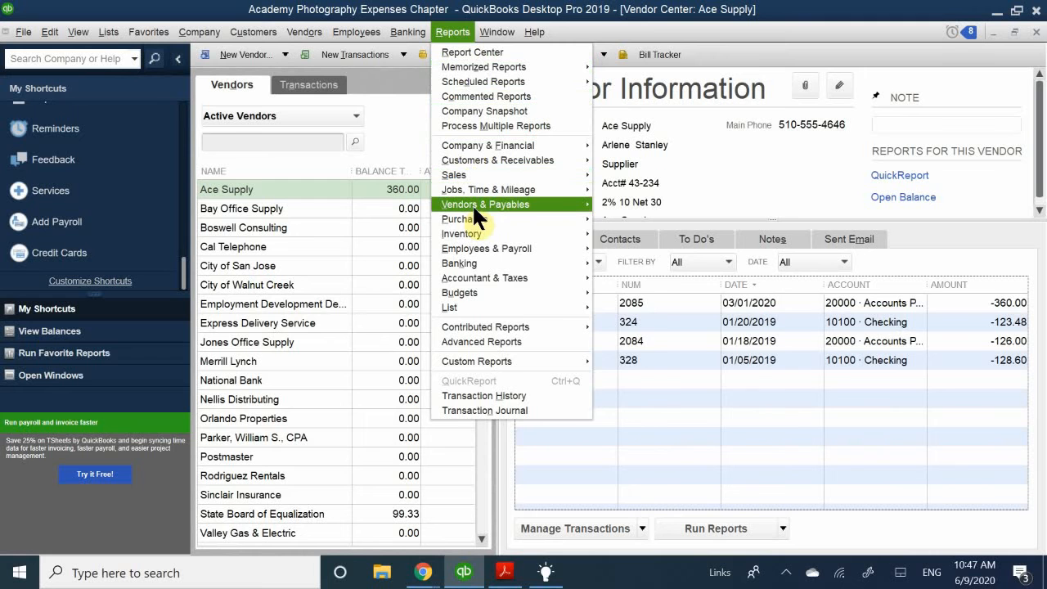
mouse_move(472, 206)
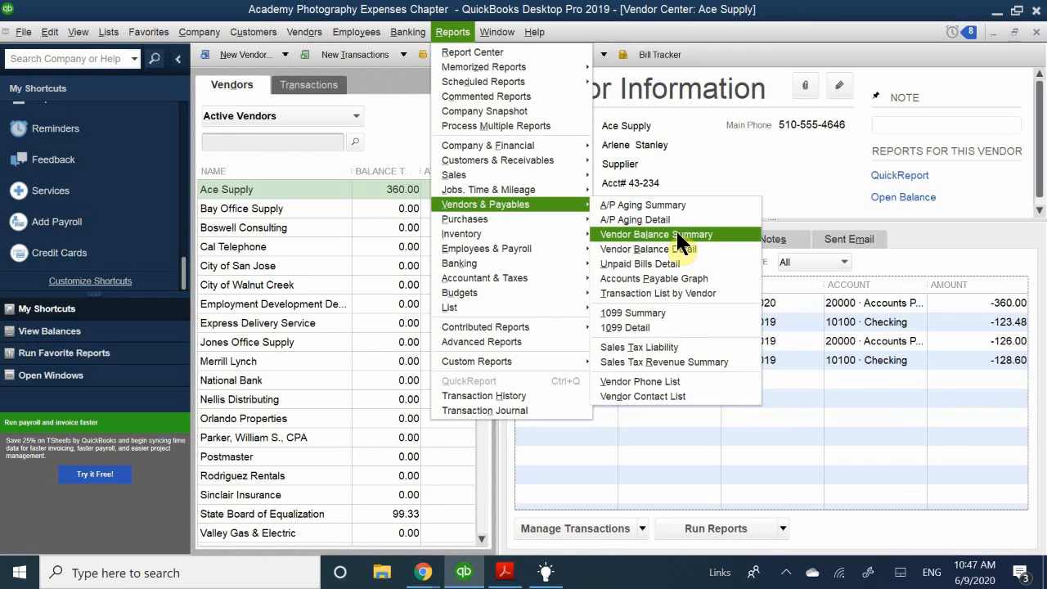
left_click(631, 263)
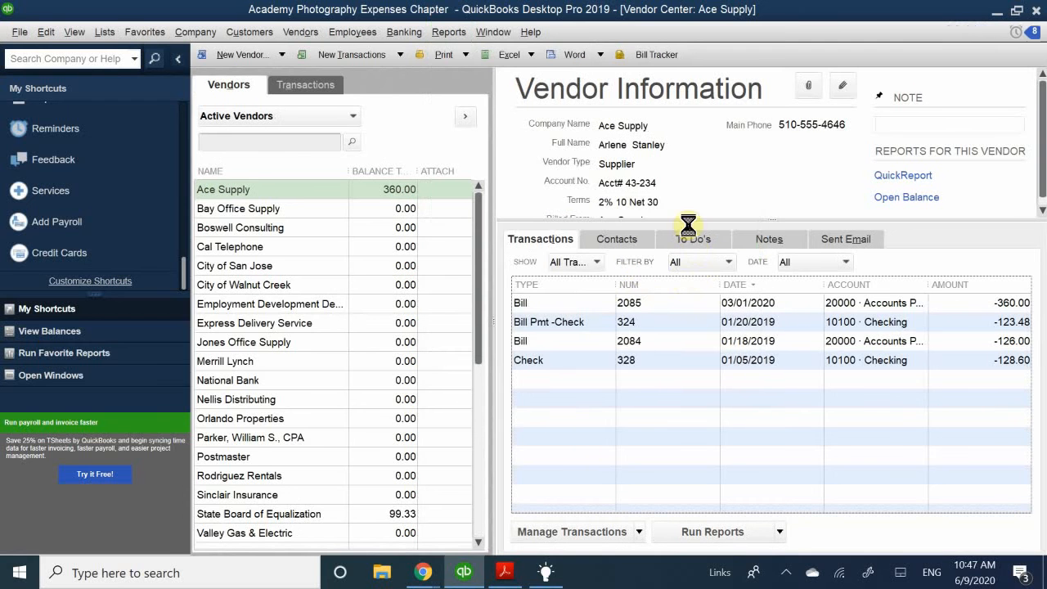
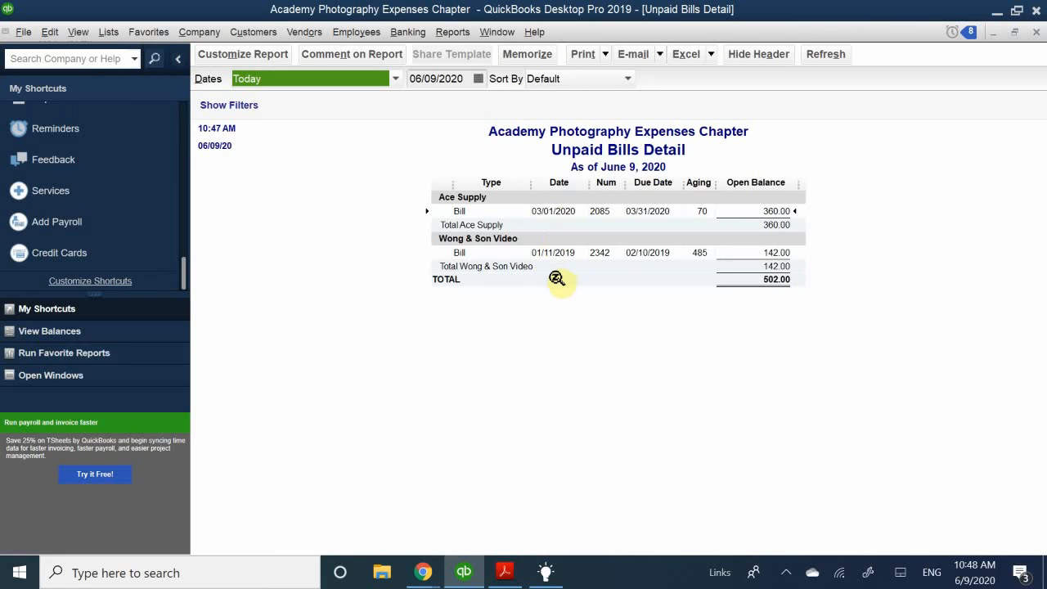
Switch to Acrobat Reader and read the Paying Bills practice in QB CH 4.pdf
left_click(504, 572)
scroll(506, 529, "down", 7)
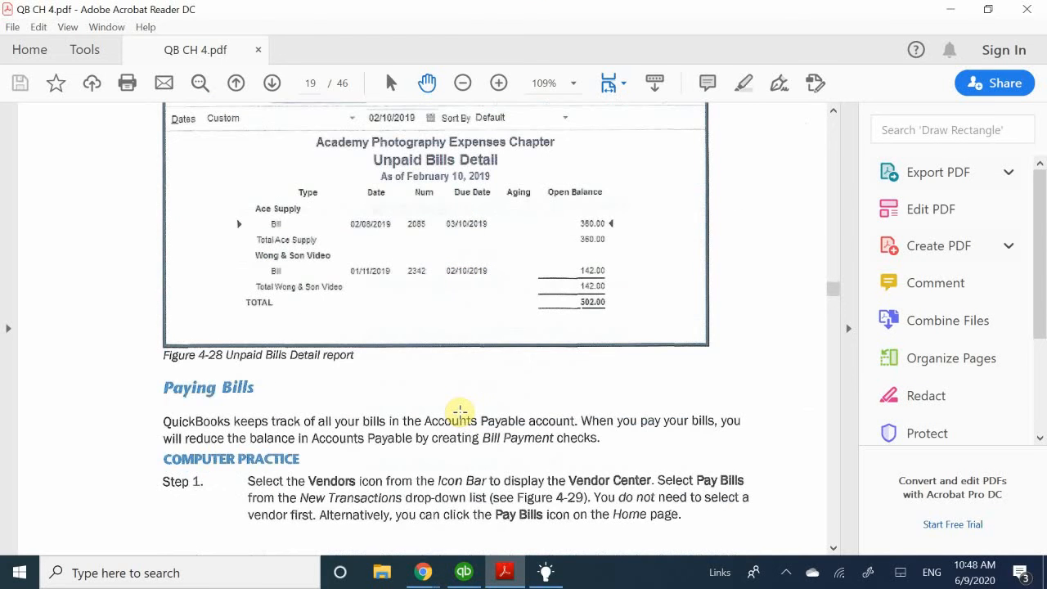
scroll(460, 410, "down", 5)
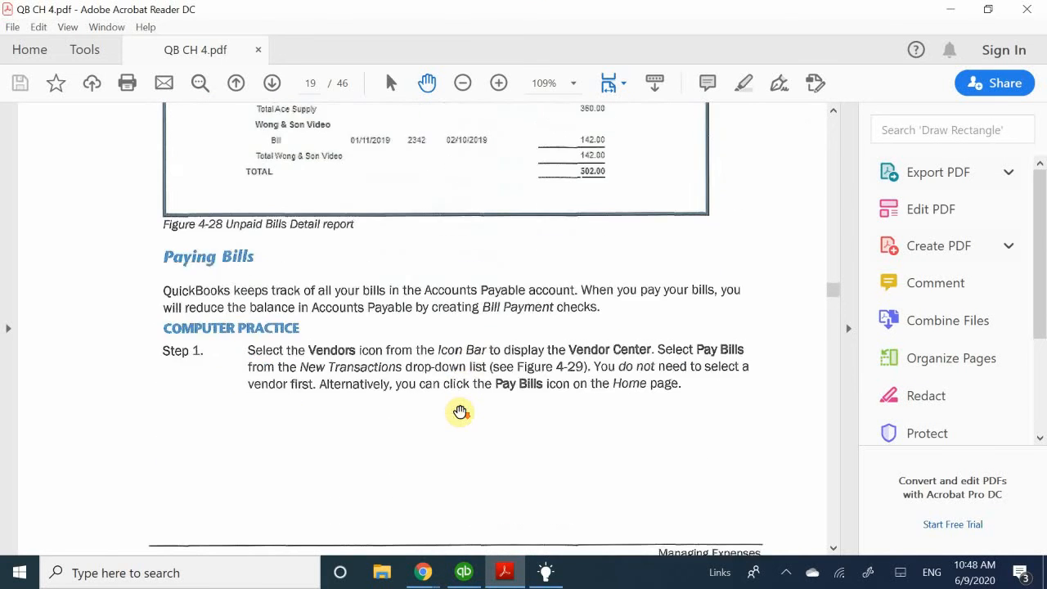
scroll(461, 412, "down", 2)
scroll(460, 412, "down", 2)
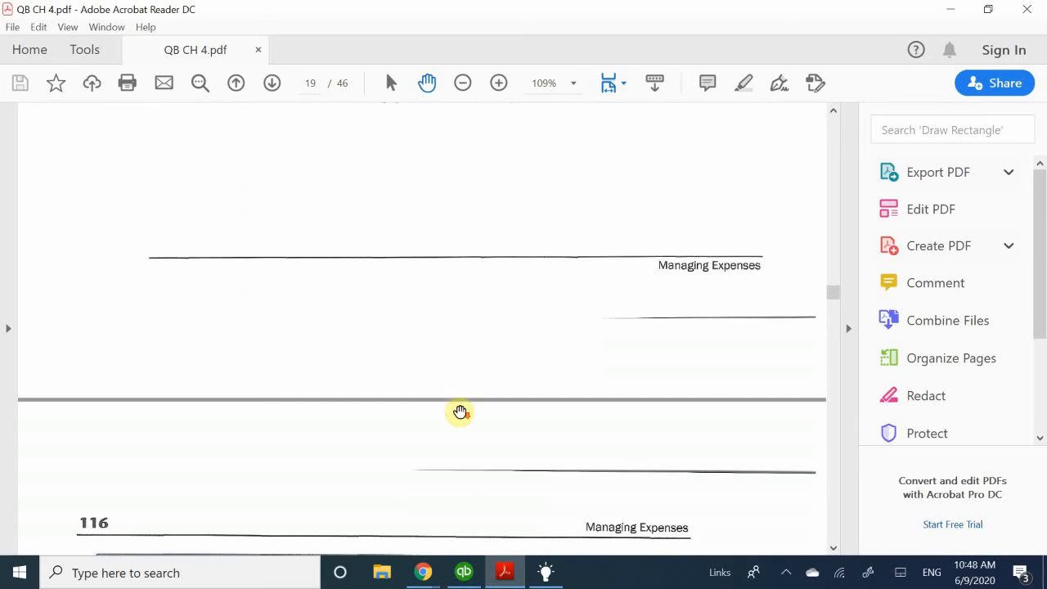
Return to QuickBooks and close the Unpaid Bills Detail report and any window still covering the Home page
left_click(505, 573)
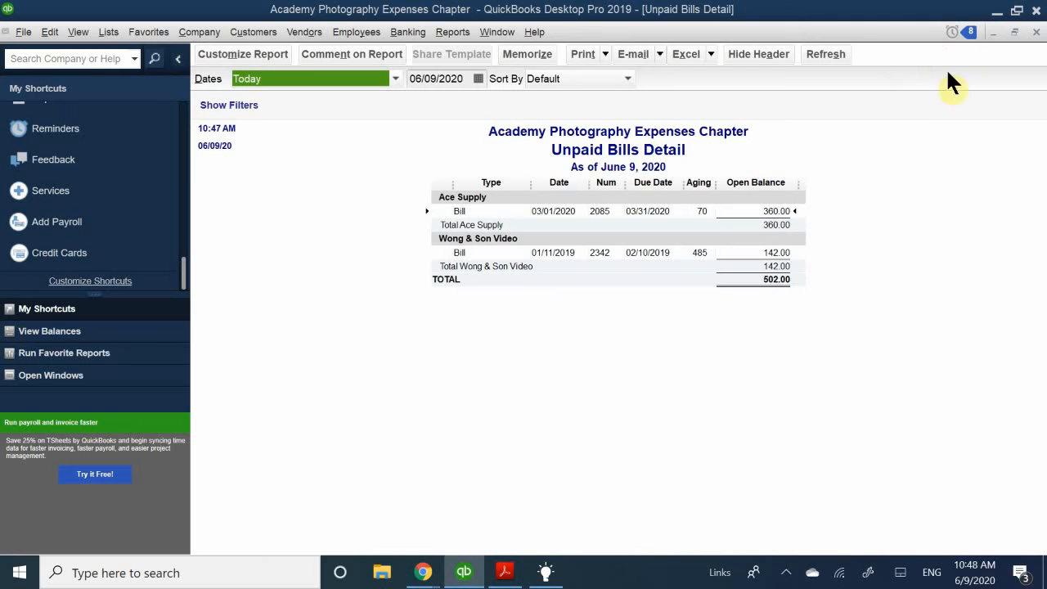
left_click(1036, 32)
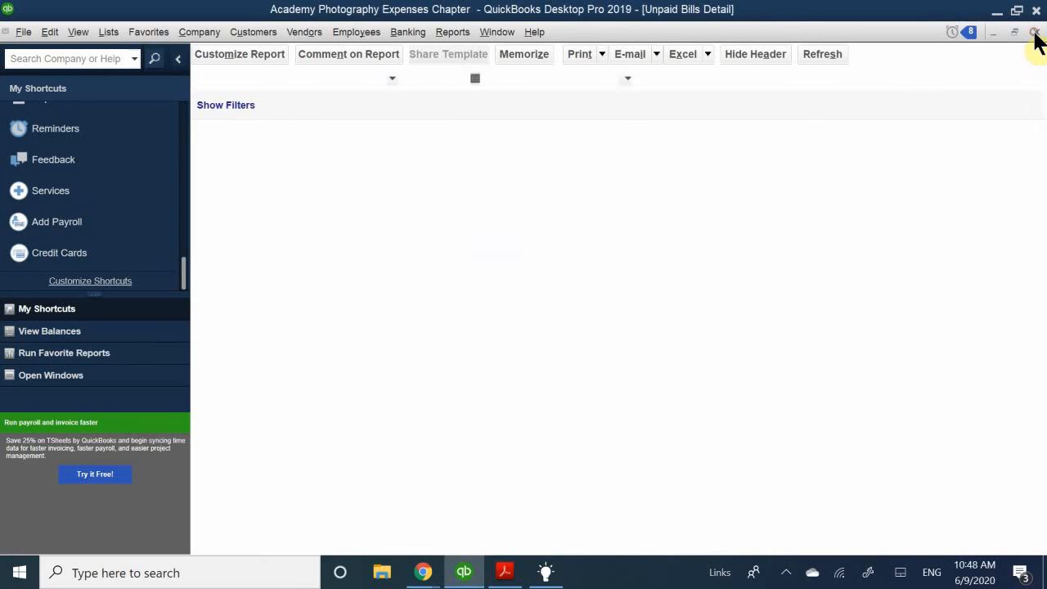
left_click(1036, 33)
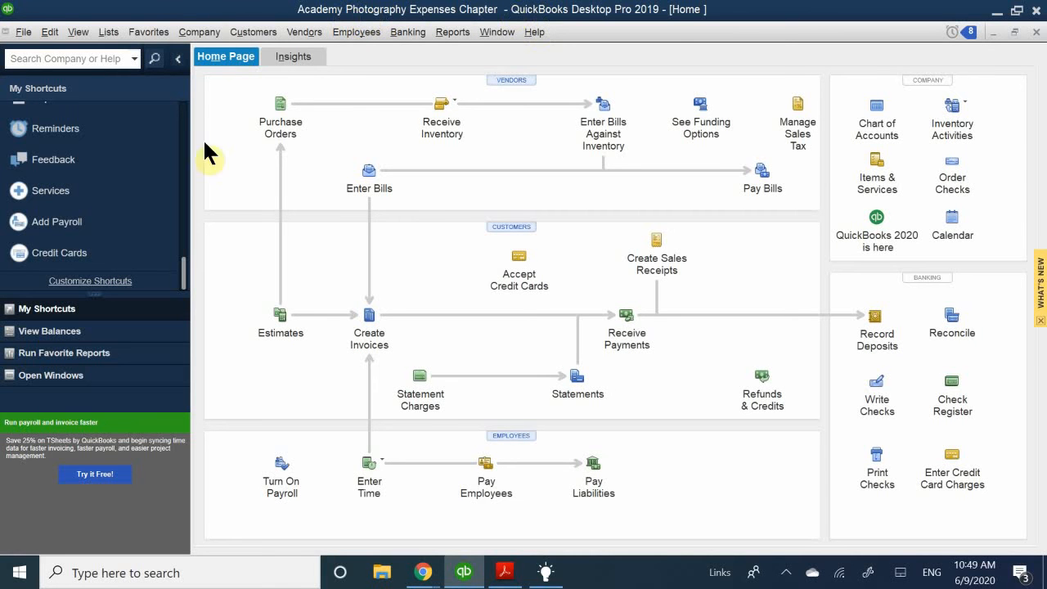
Open the Vendor Center and examine the new-transaction and Manage Transactions commands available for paying bills
left_click(300, 33)
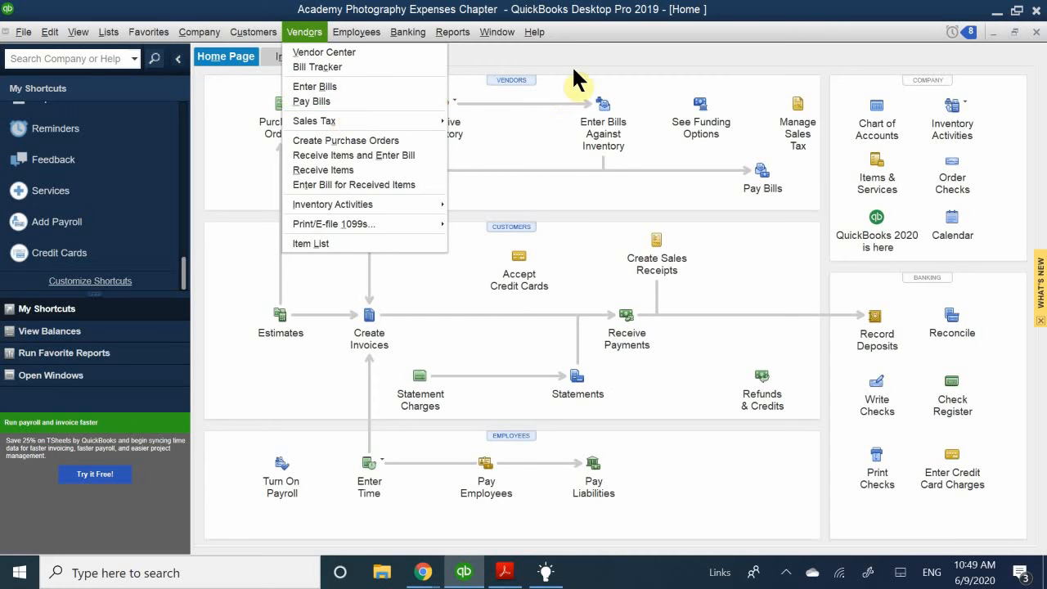
left_click(504, 83)
left_click(504, 83)
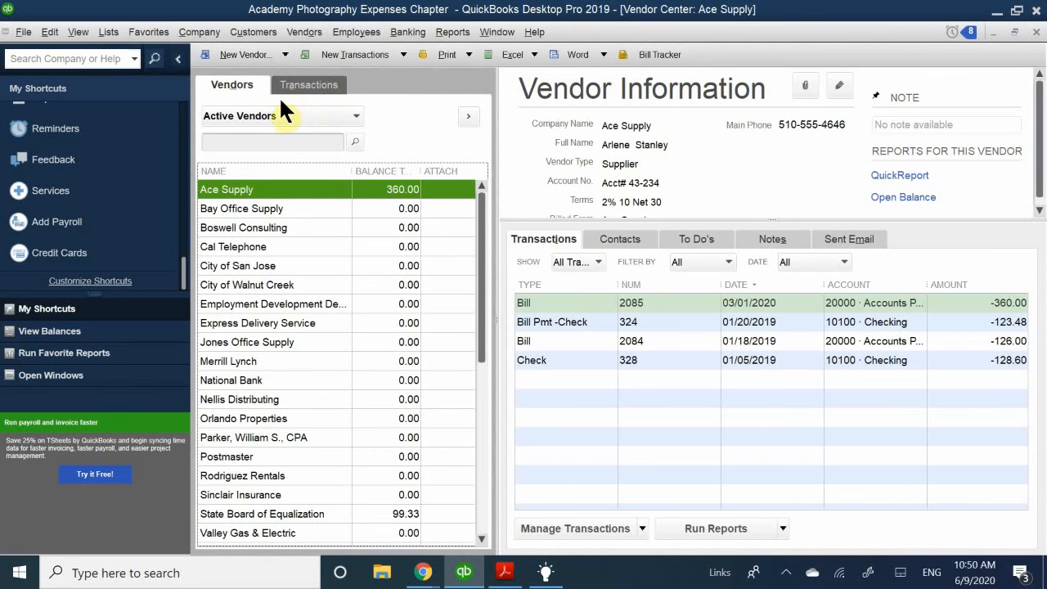
left_click(323, 84)
left_click(404, 54)
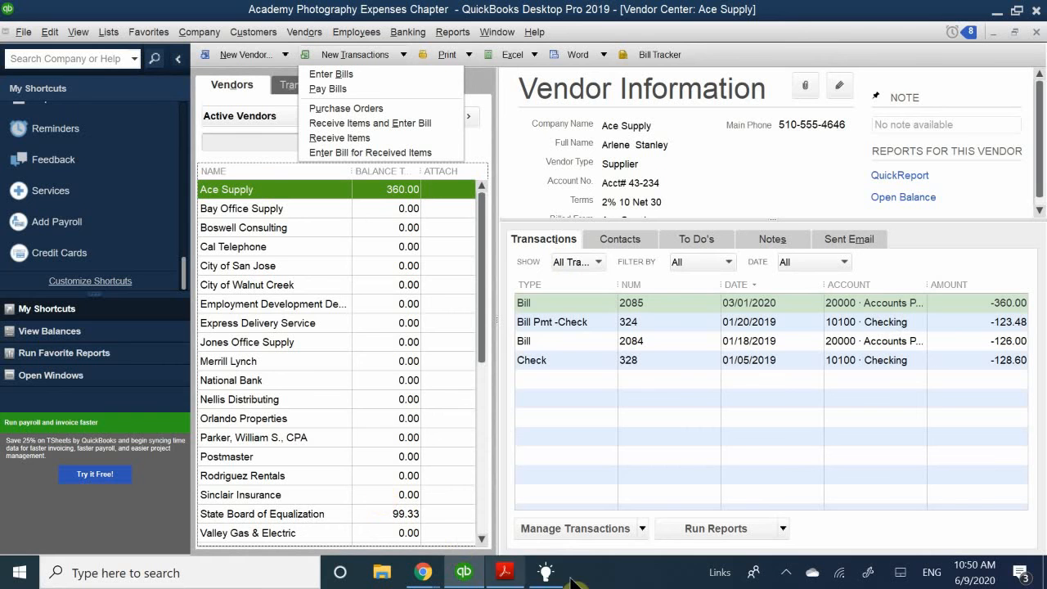
left_click(646, 525)
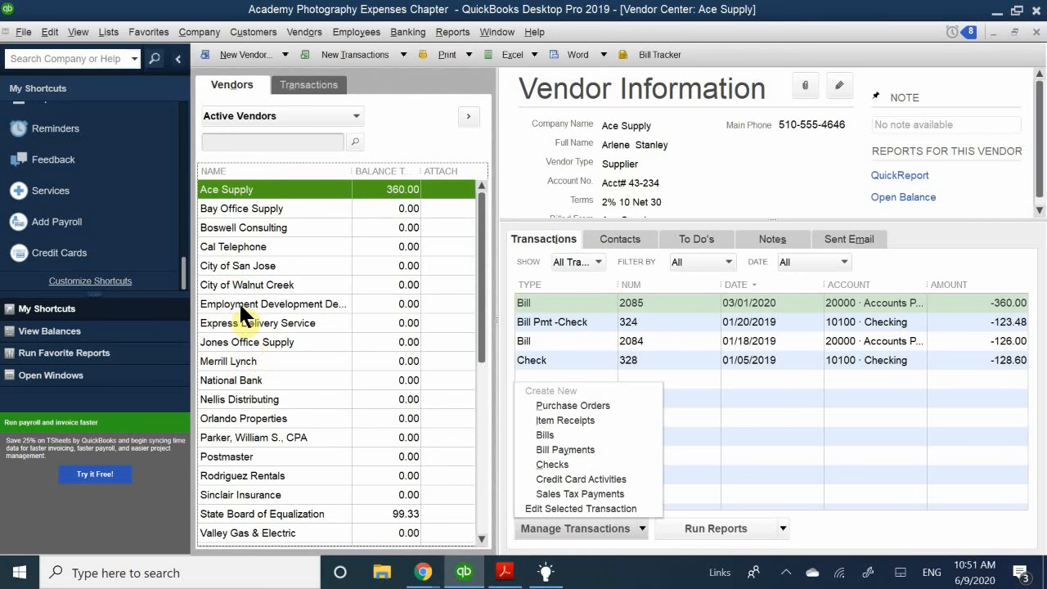
Review Wong & Son Video's transactions and vendor commands, and open Ace Supply's bill 2085 to check it
scroll(246, 315, "down", 1)
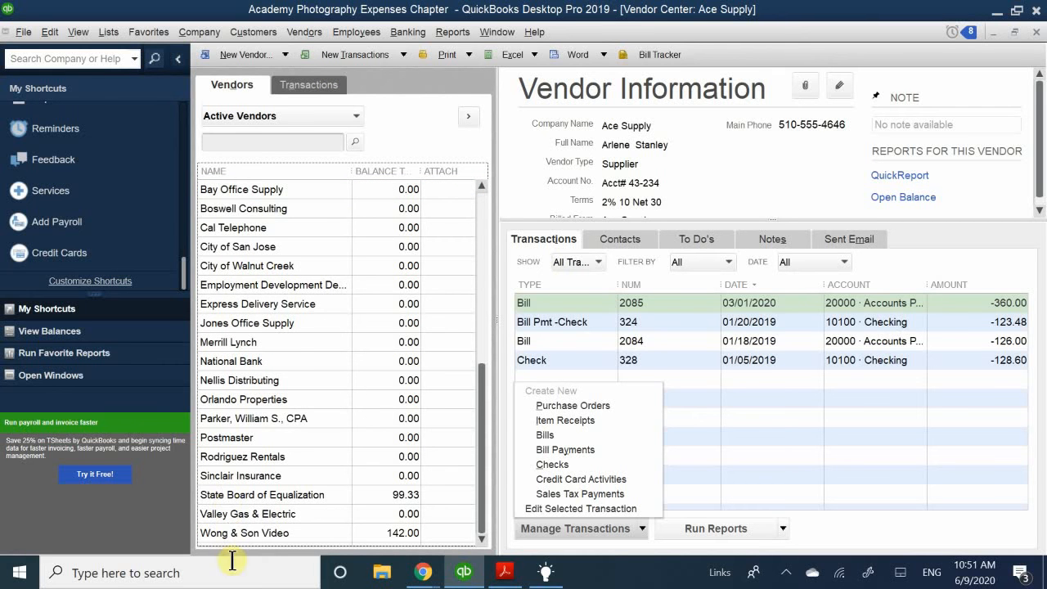
left_click(245, 532)
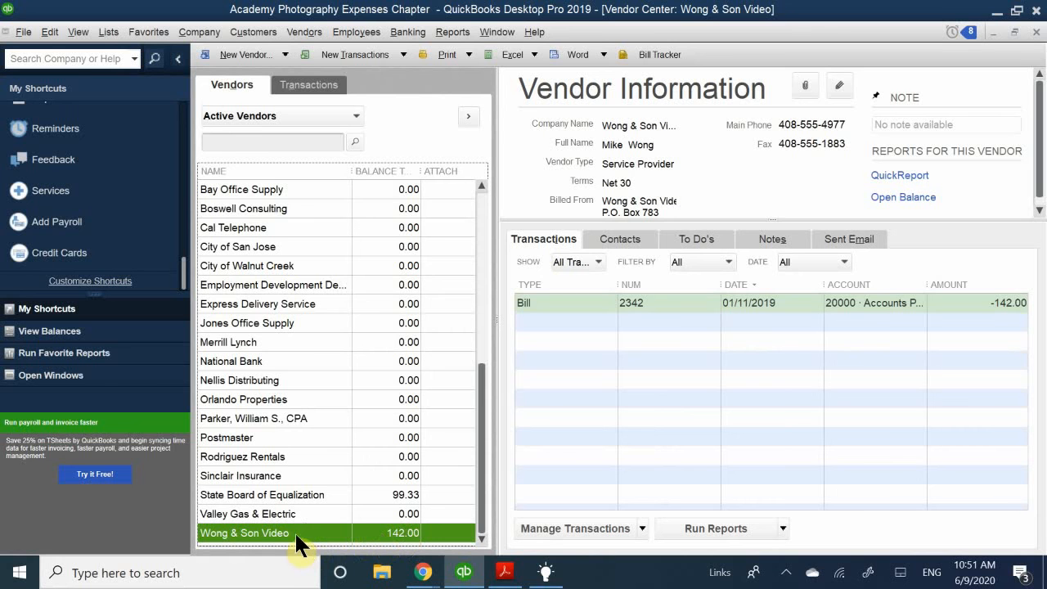
right_click(284, 529)
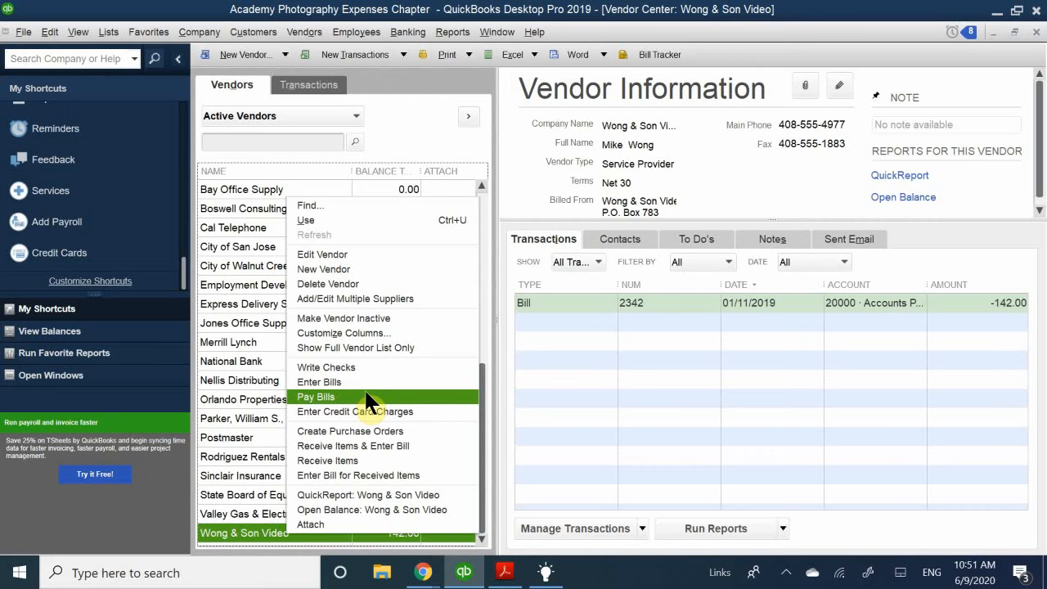
left_click(235, 186)
scroll(260, 293, "up", 1)
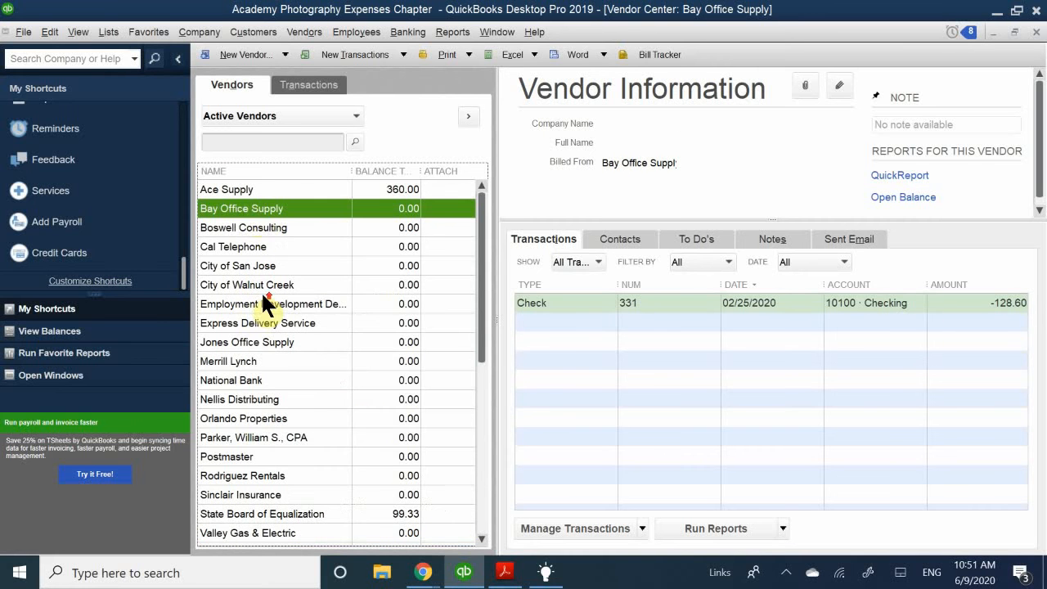
left_click(256, 190)
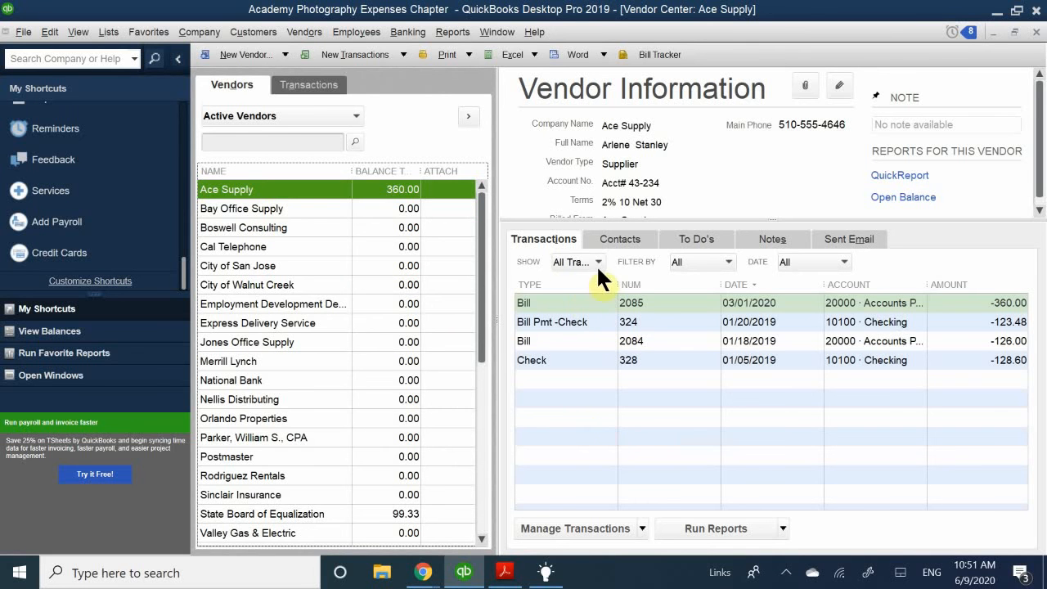
double_click(567, 301)
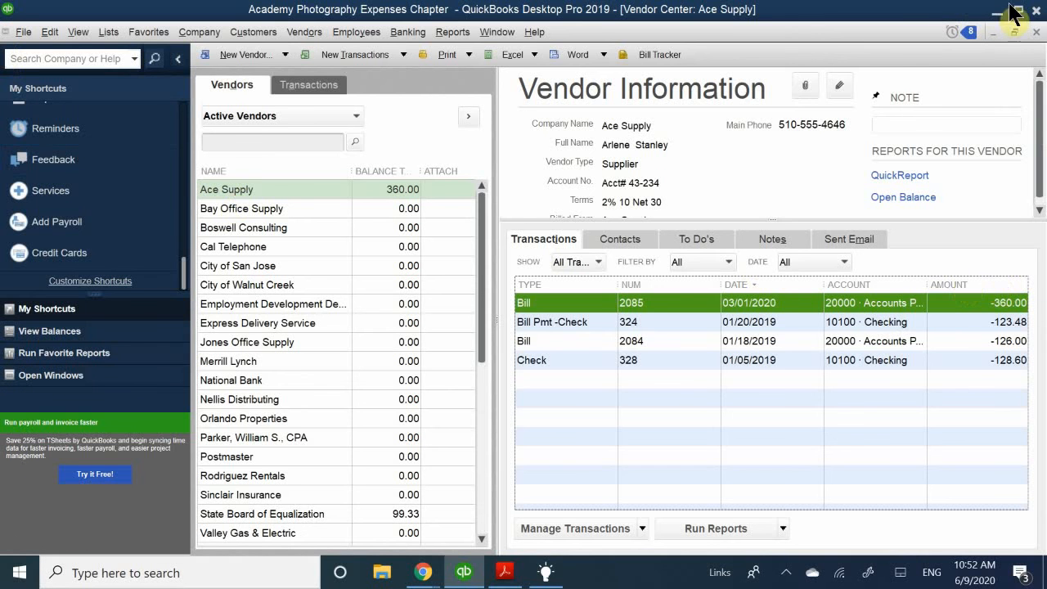
Close the Vendor Center and open the Pay Bills window
left_click(1033, 33)
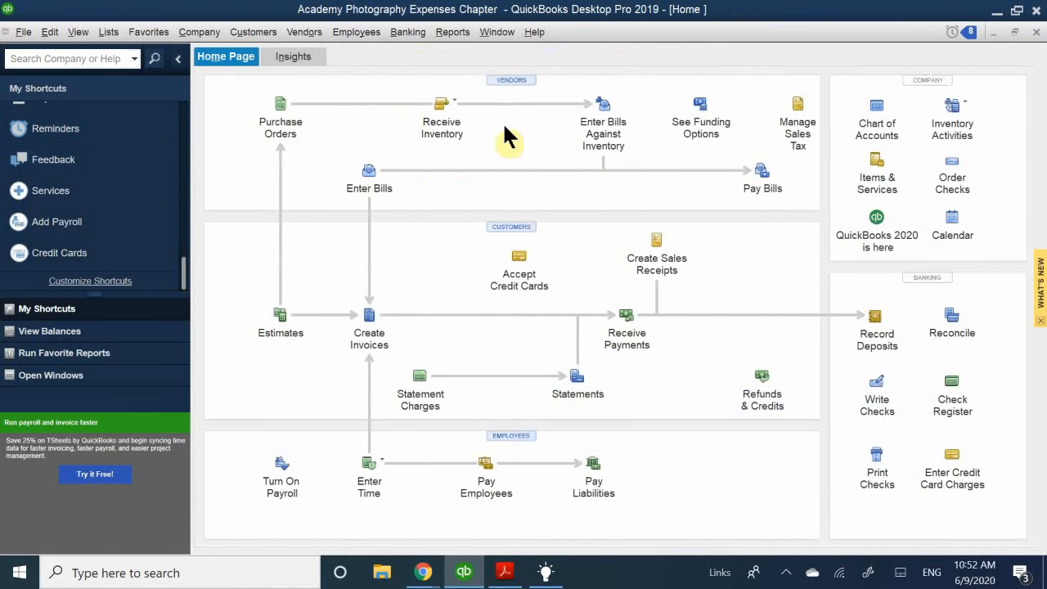
left_click(759, 178)
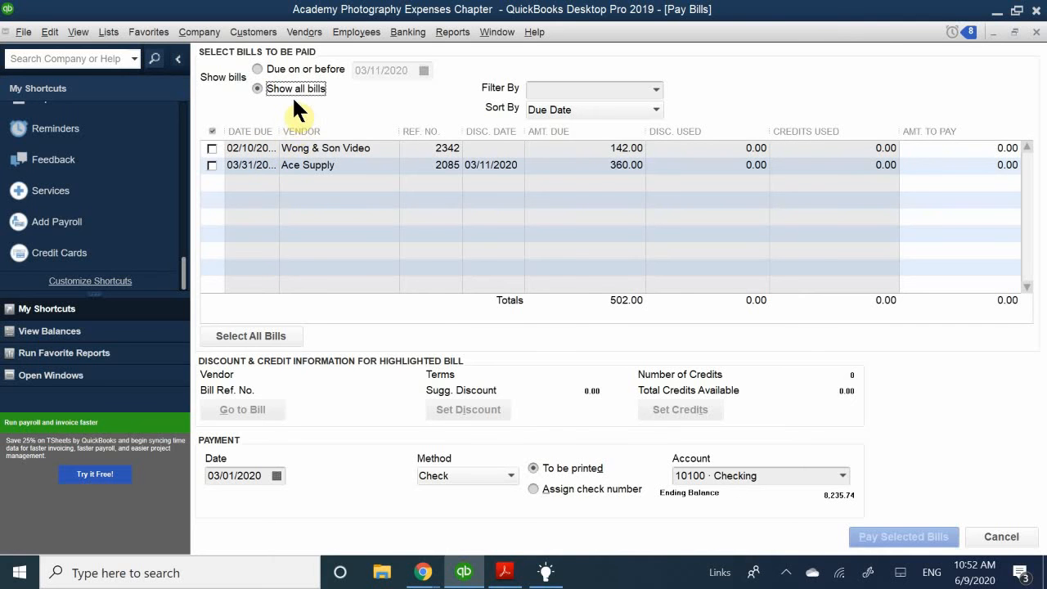
Try limiting the list to bills due on or before 03/01/2020 and 02/25/2020, and switch back to showing all bills
left_click(324, 70)
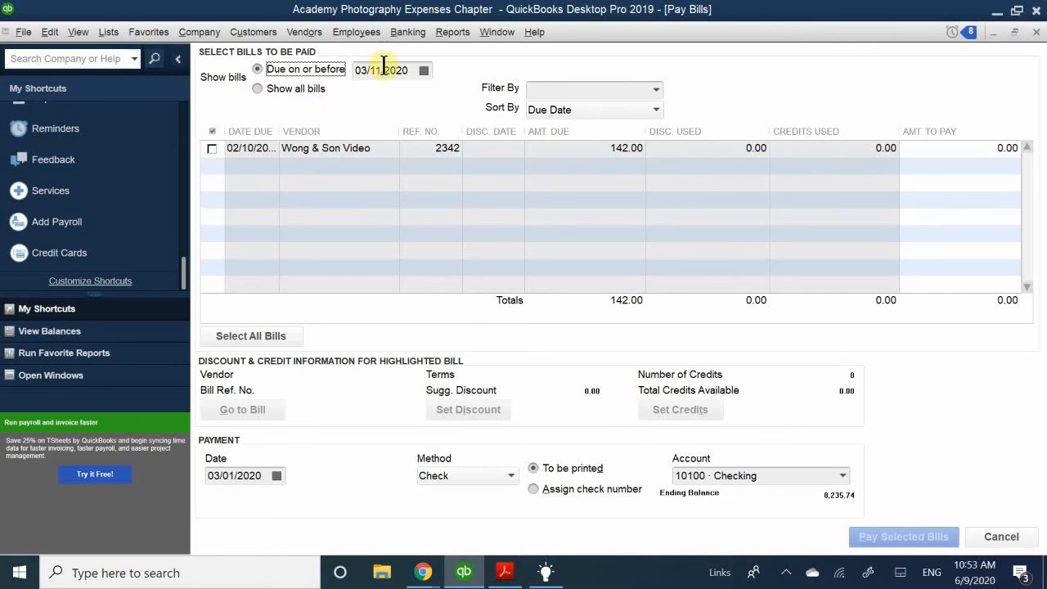
left_click(423, 71)
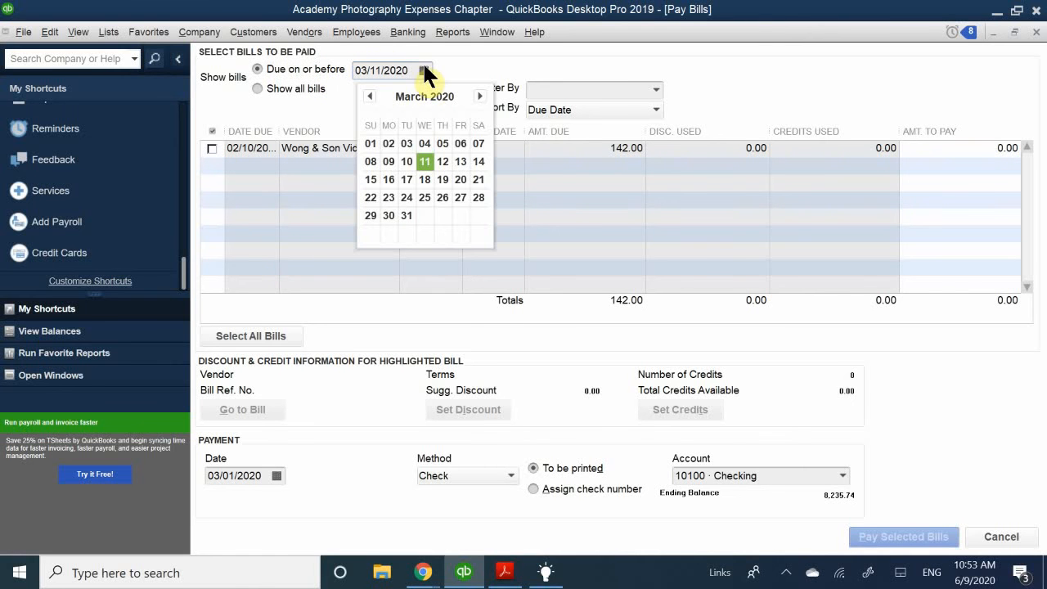
left_click(370, 144)
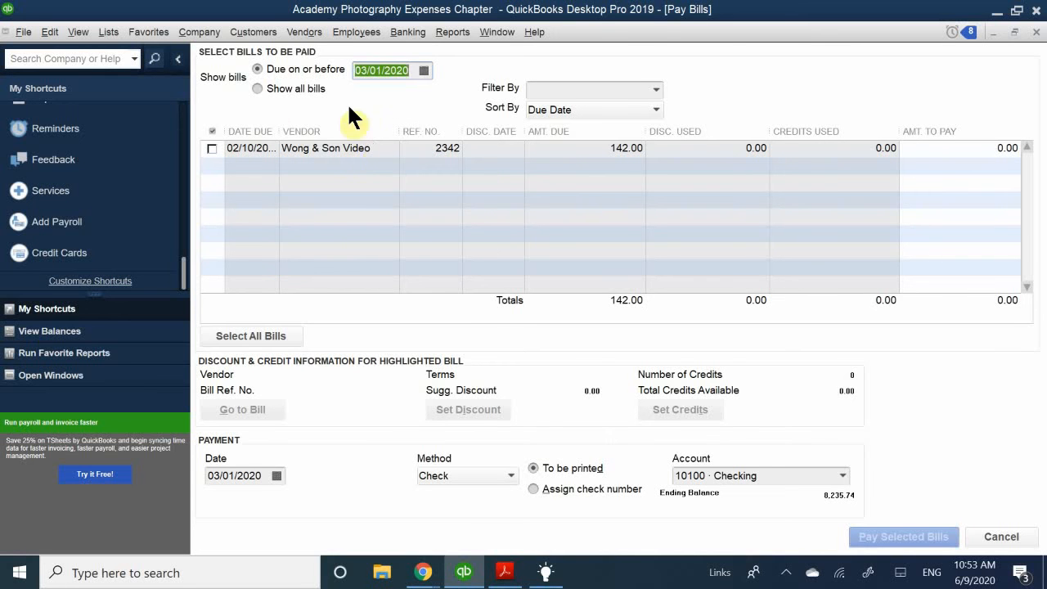
left_click(423, 71)
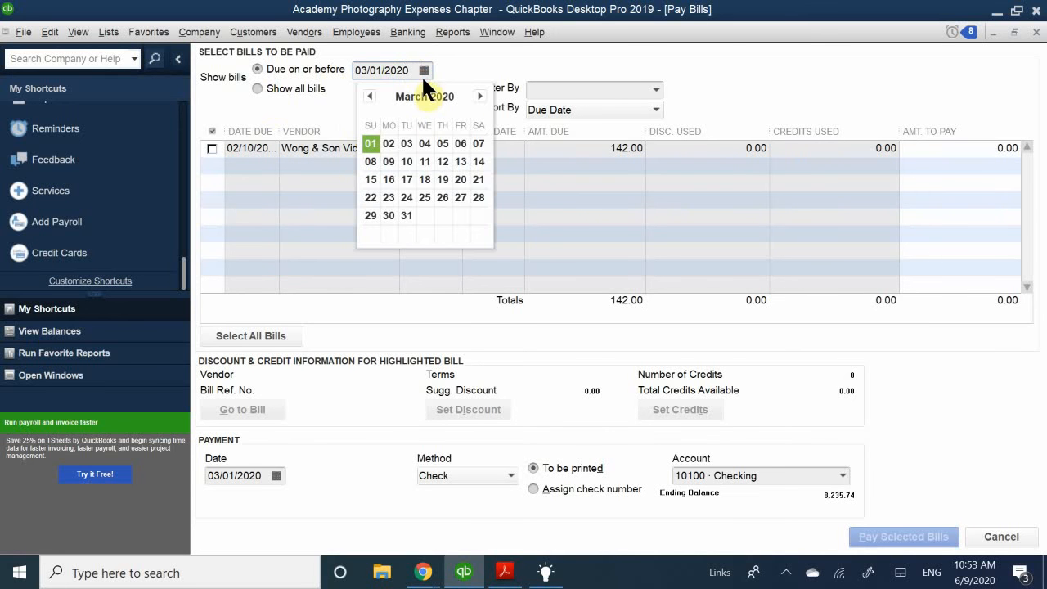
left_click(370, 96)
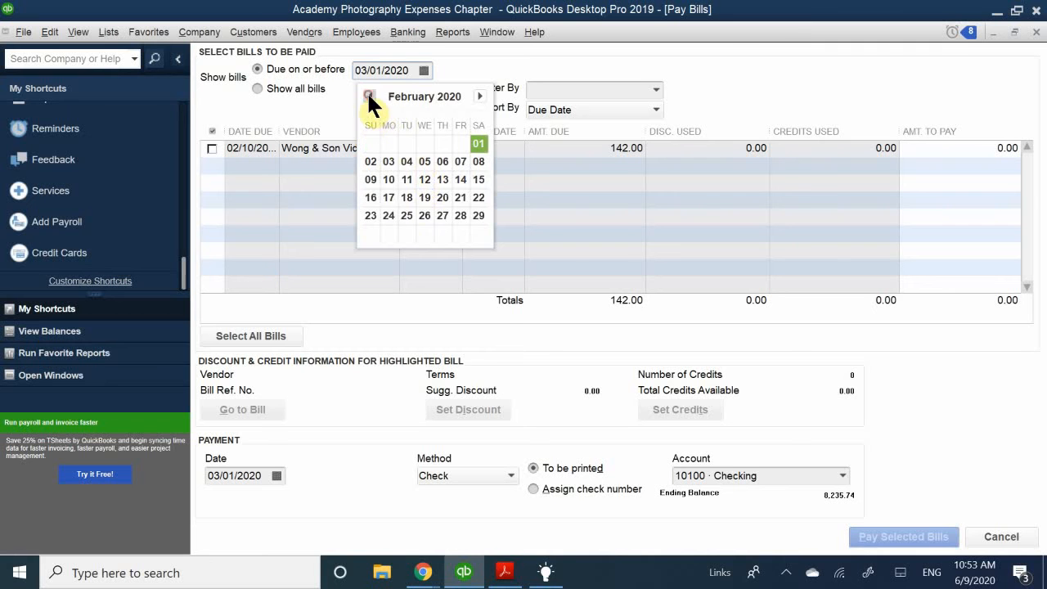
left_click(407, 215)
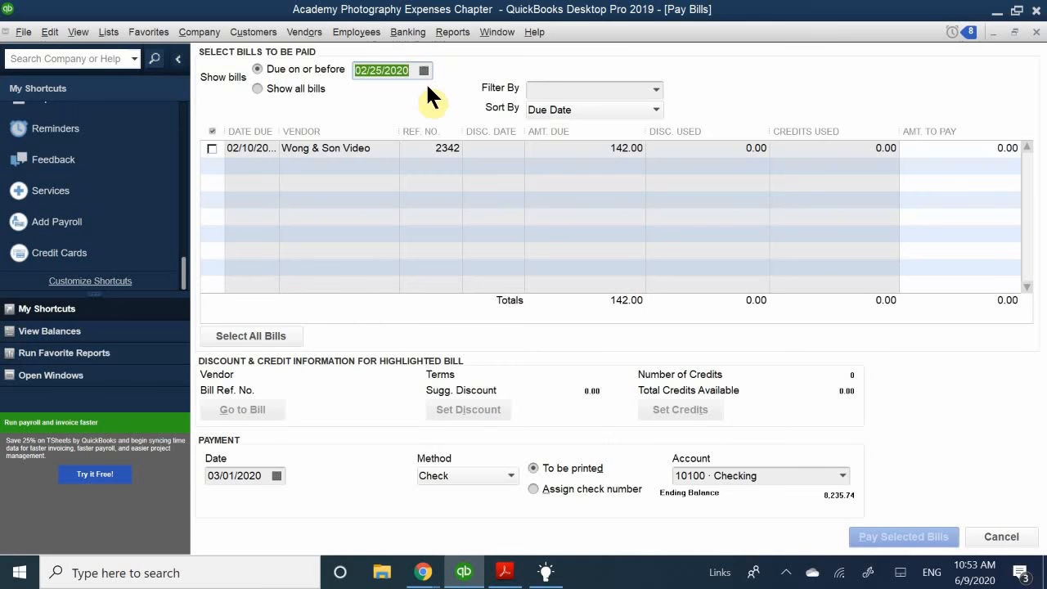
left_click(257, 89)
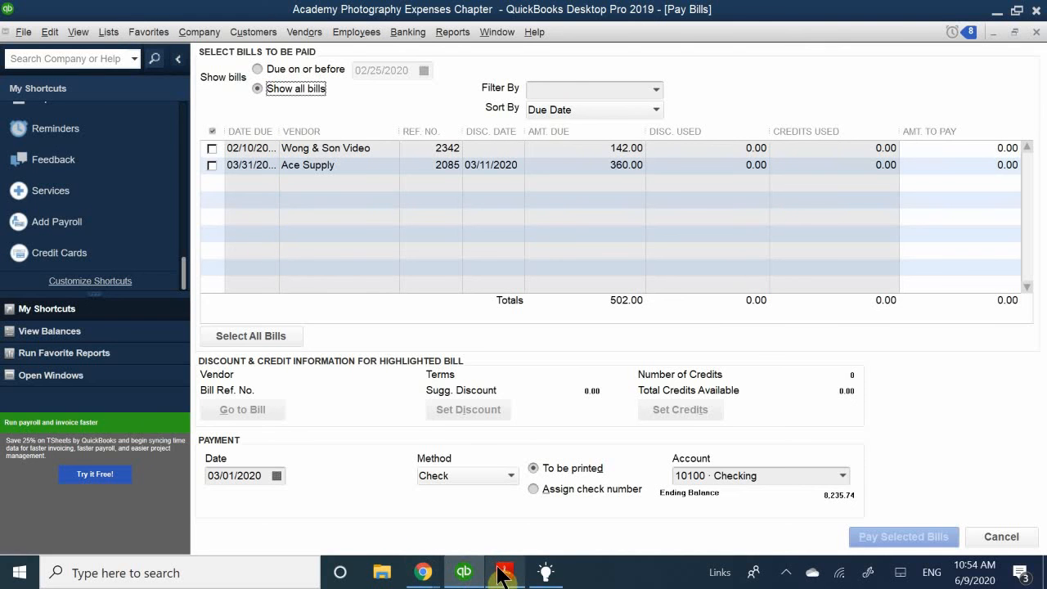
Select Wong & Son Video's bill 2342 and Ace Supply's bill 2085 for payment
mouse_move(502, 574)
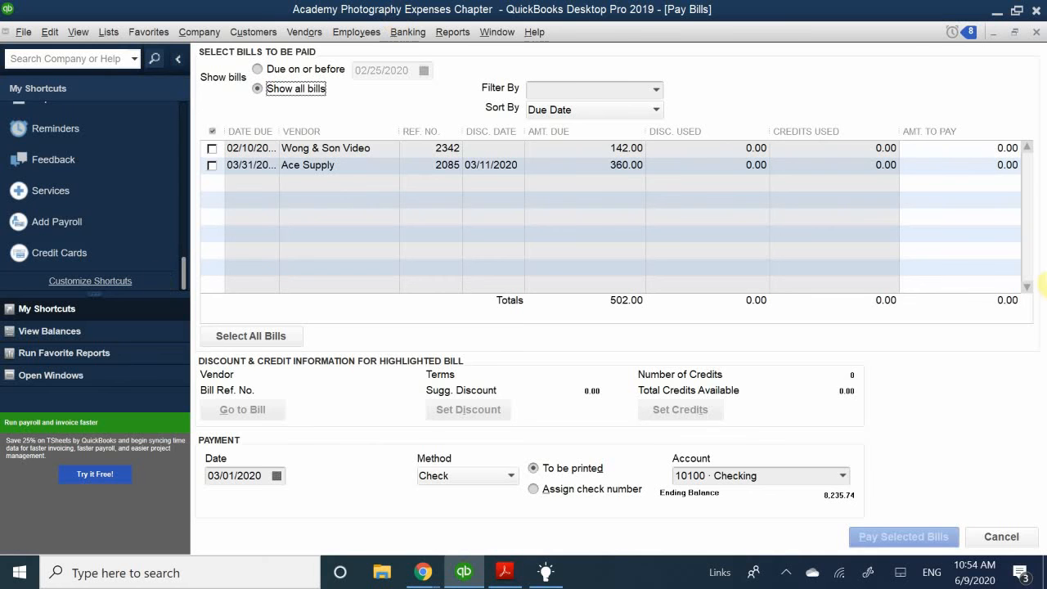
left_click(212, 148)
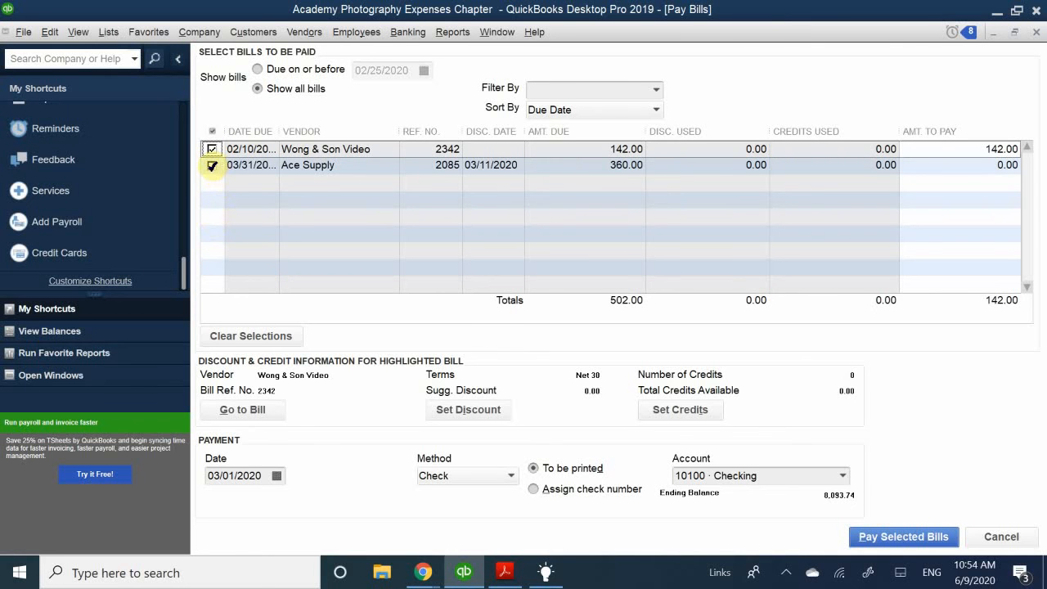
left_click(212, 165)
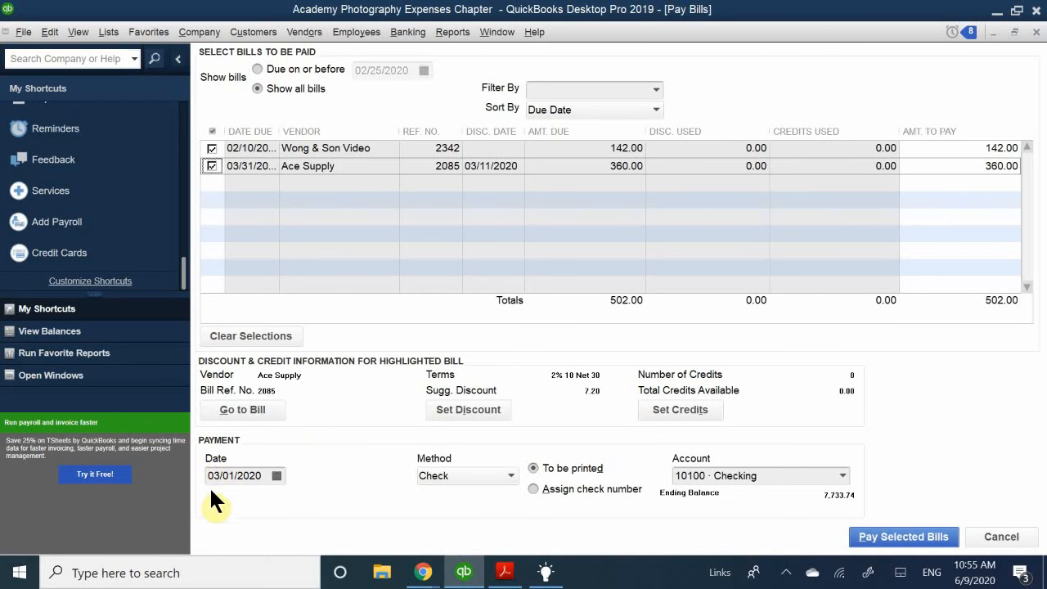
Set the bill payment date to 03/25/2020
left_click(282, 475)
left_click(277, 475)
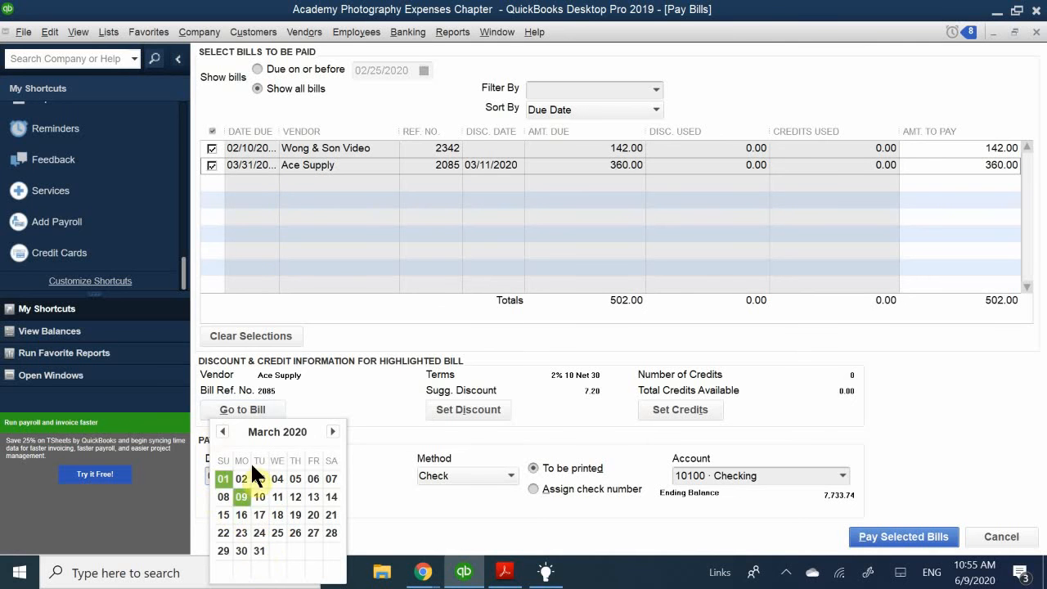
left_click(277, 533)
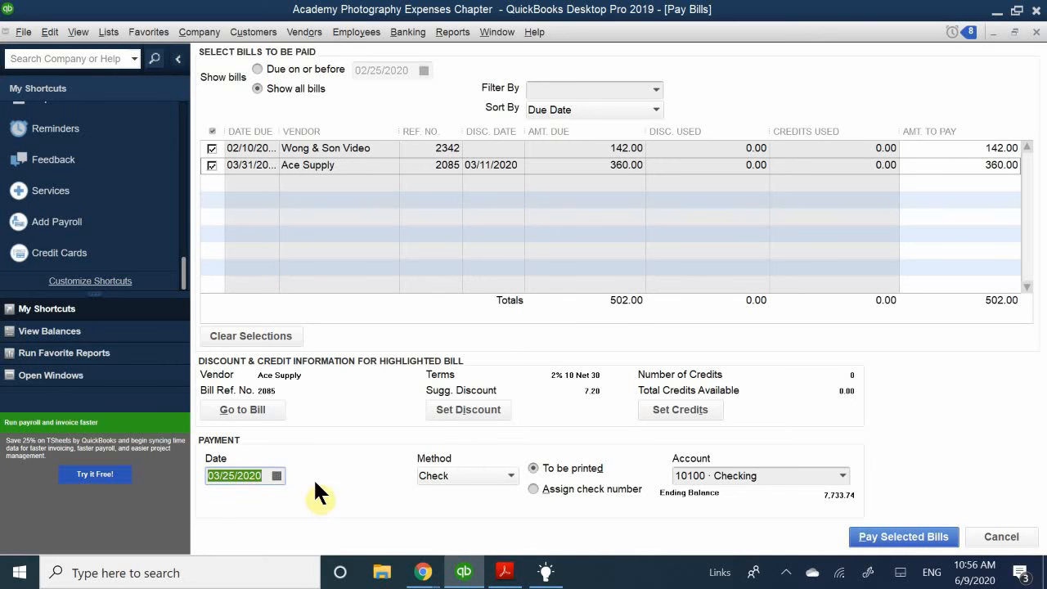
Choose Check as the payment method and mark the checks as To be printed
left_click(470, 475)
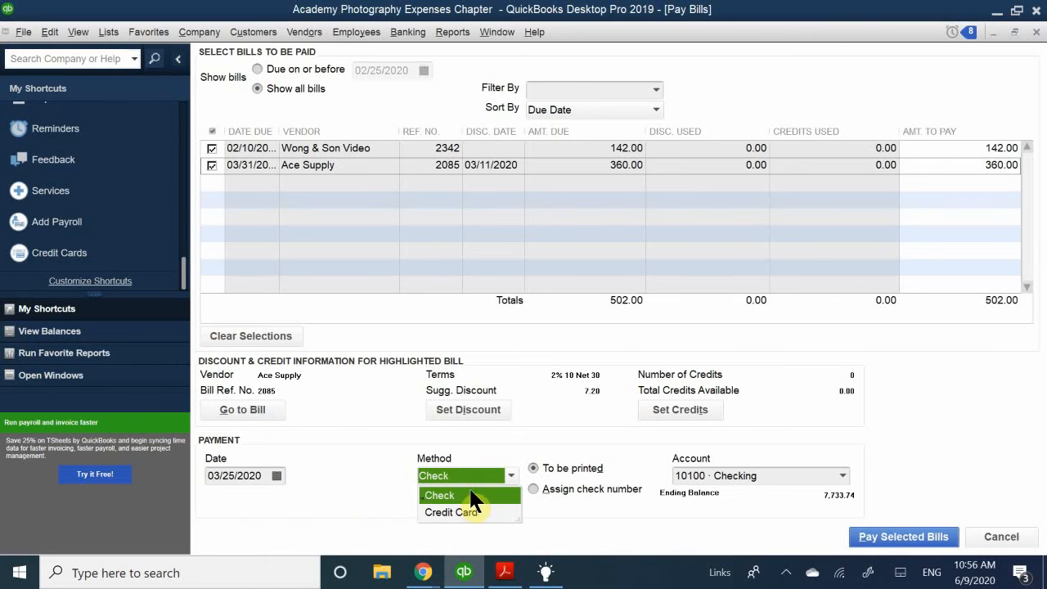
left_click(469, 495)
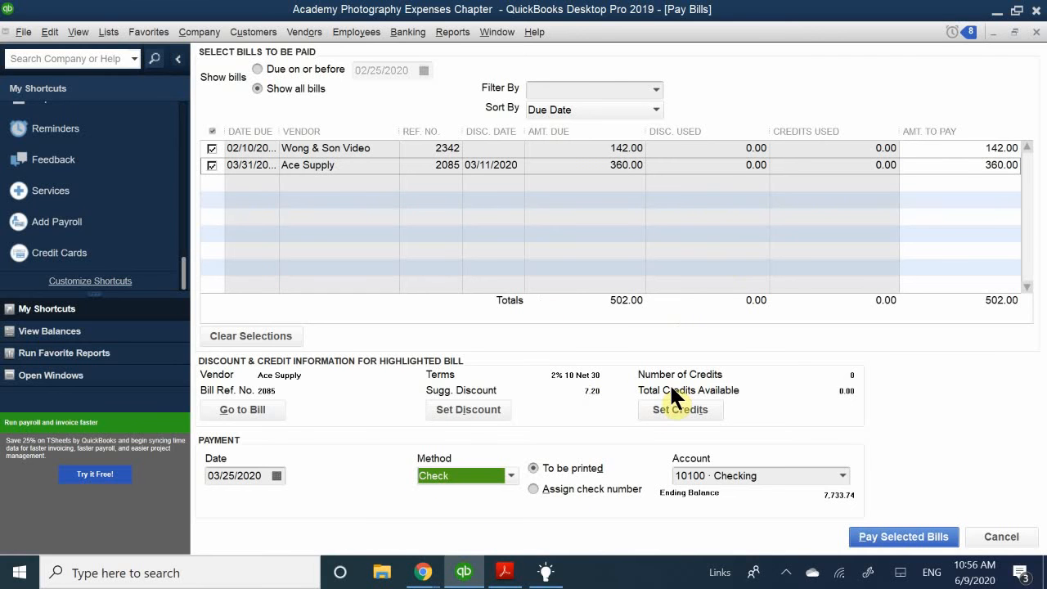
left_click(533, 467)
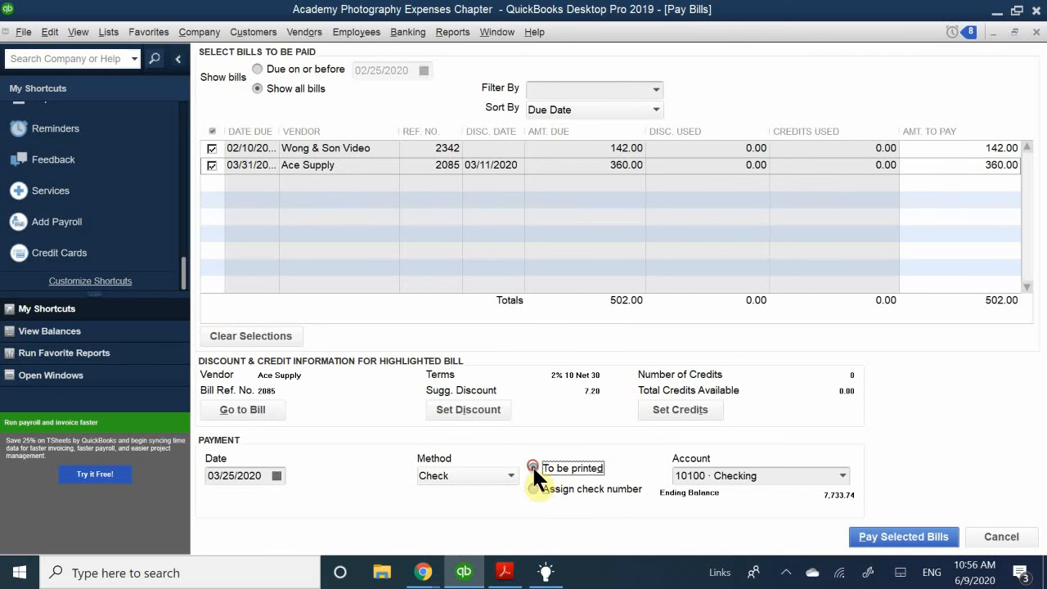
left_click(587, 489)
left_click(578, 467)
Check the available credits for Ace Supply's bill 2085 and close them without applying any
left_click(685, 413)
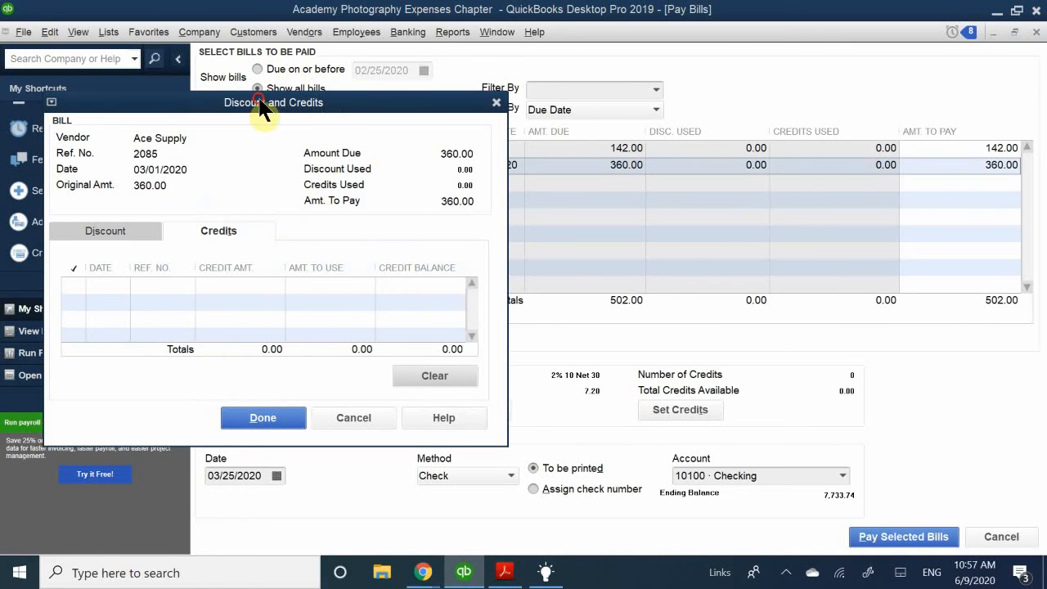
left_click_drag(259, 102, 280, 208)
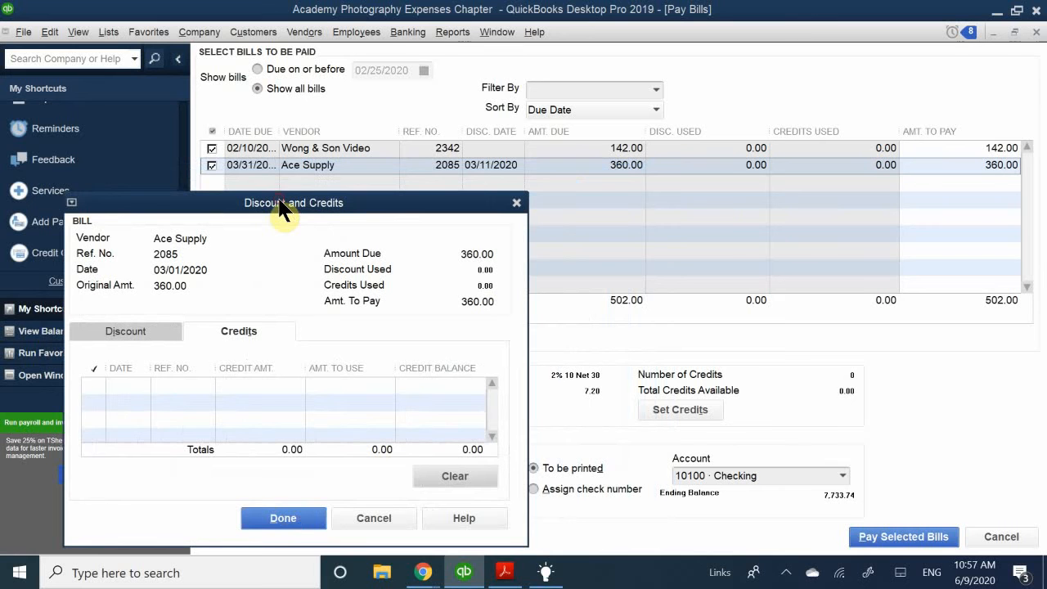
left_click(516, 203)
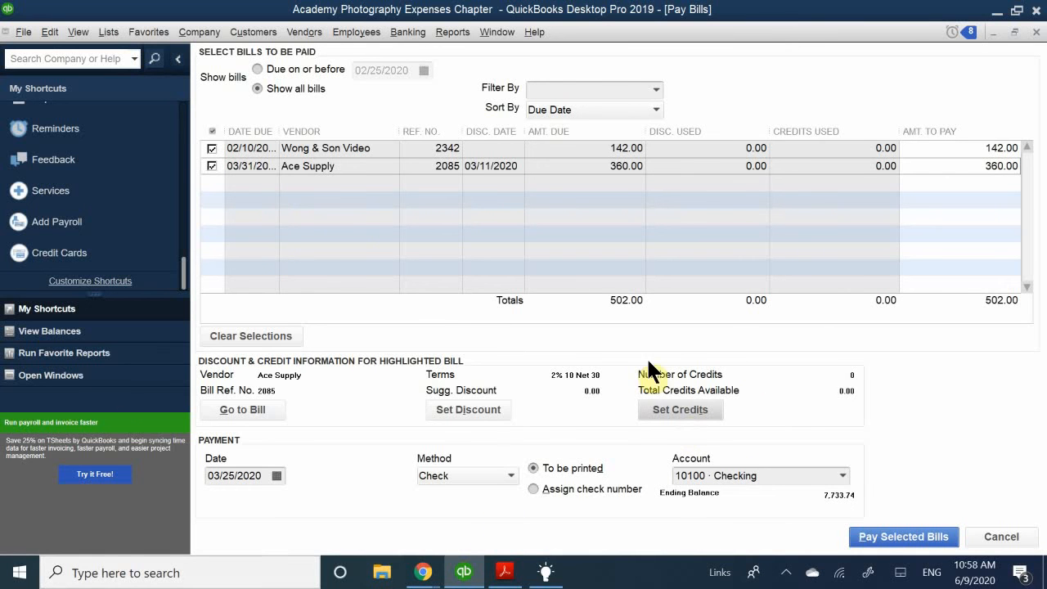
Pay the two selected bills from the 10100 · Checking account and dismiss the payment summary without printing the checks
left_click(1009, 170)
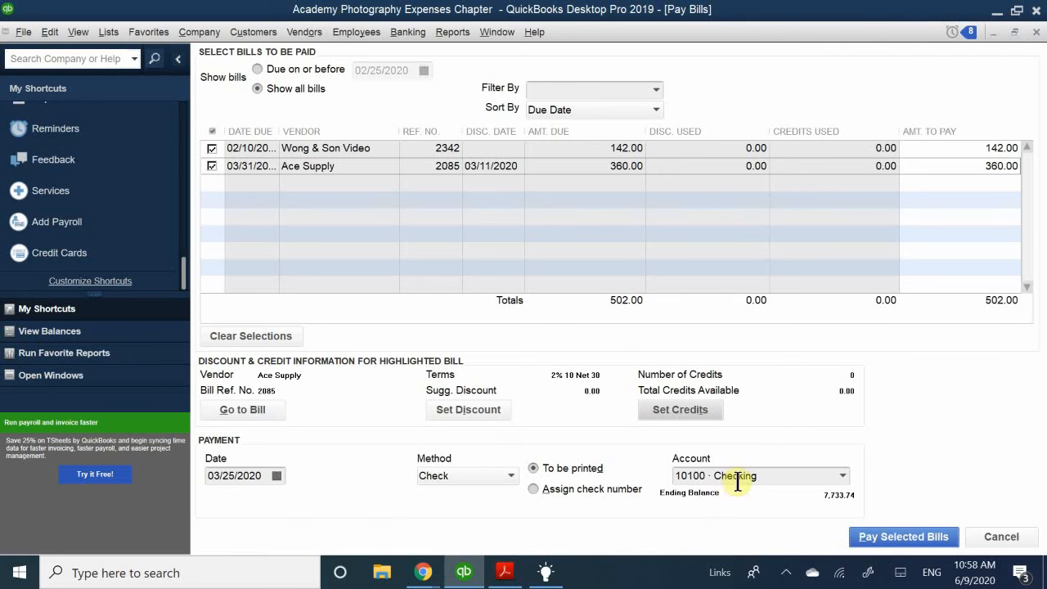
left_click(891, 536)
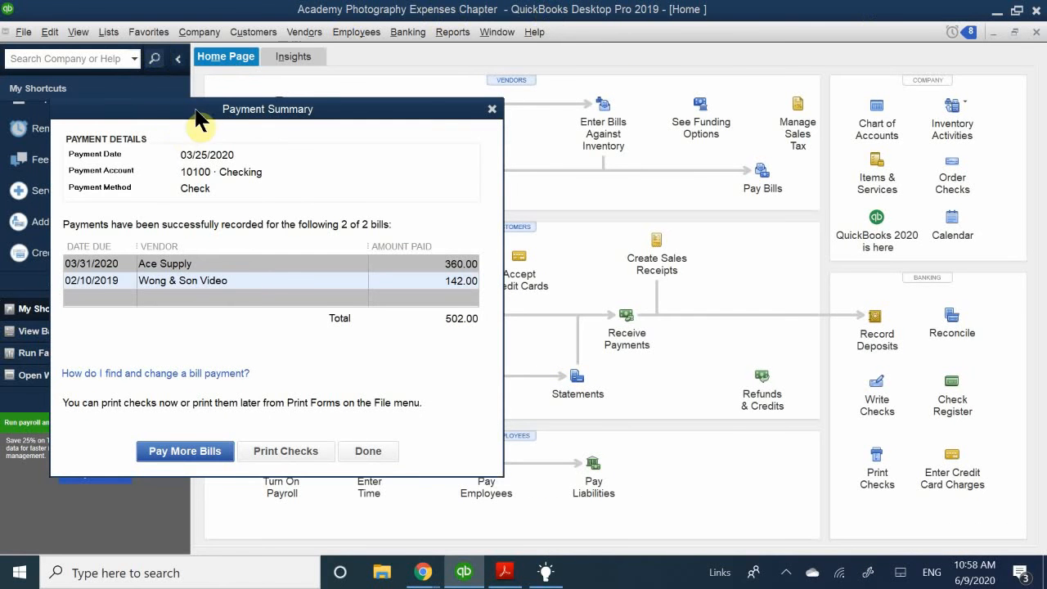
left_click_drag(196, 121, 418, 164)
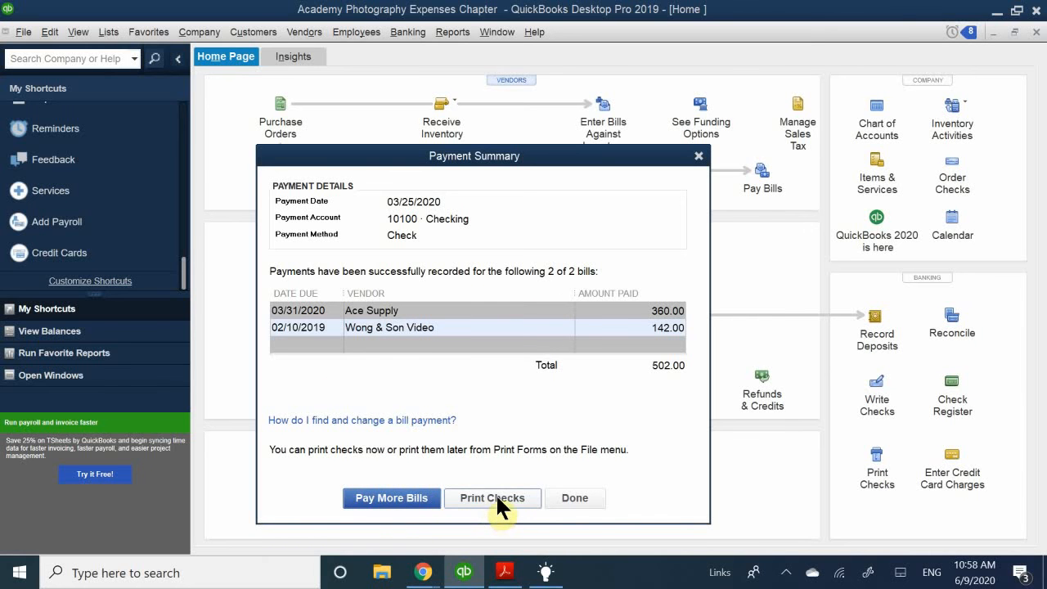
left_click(575, 497)
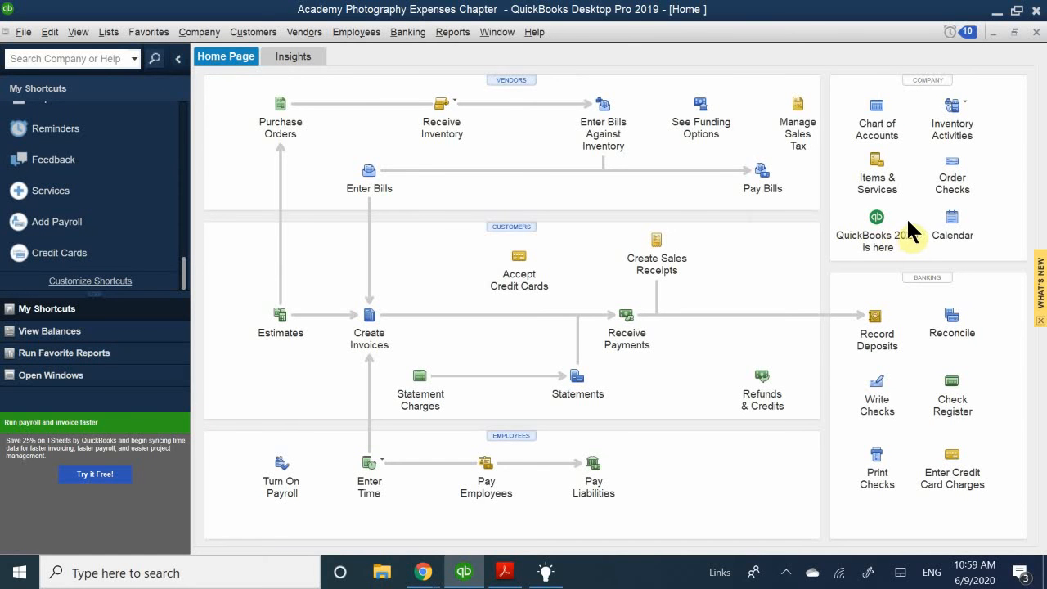
Review the Ace Supply and Wong & Son Video bill payments in the 10100 · Checking register, view the printable form types, and close the register
left_click(947, 398)
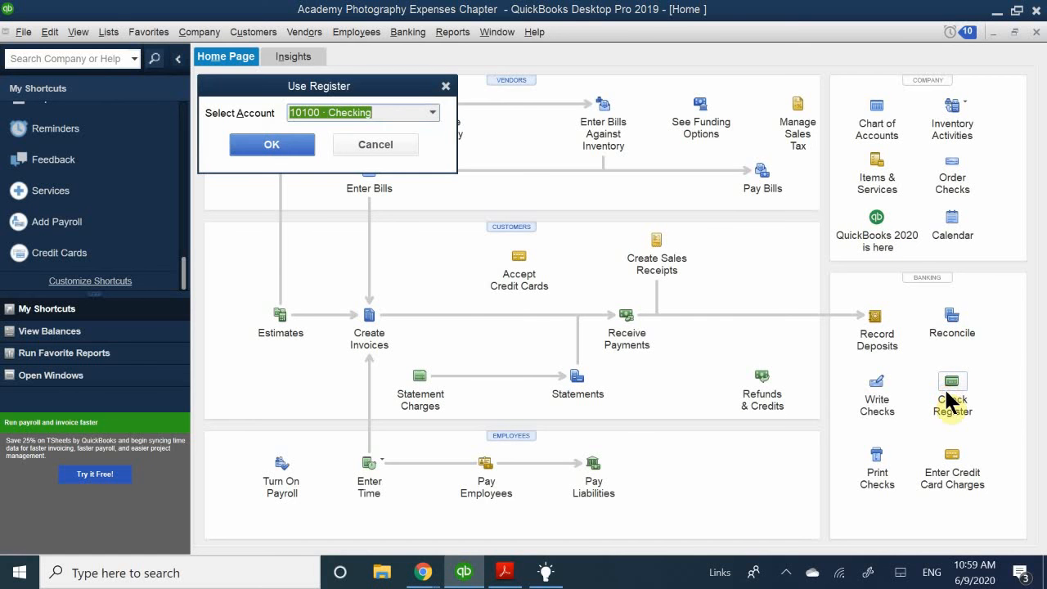
left_click(269, 141)
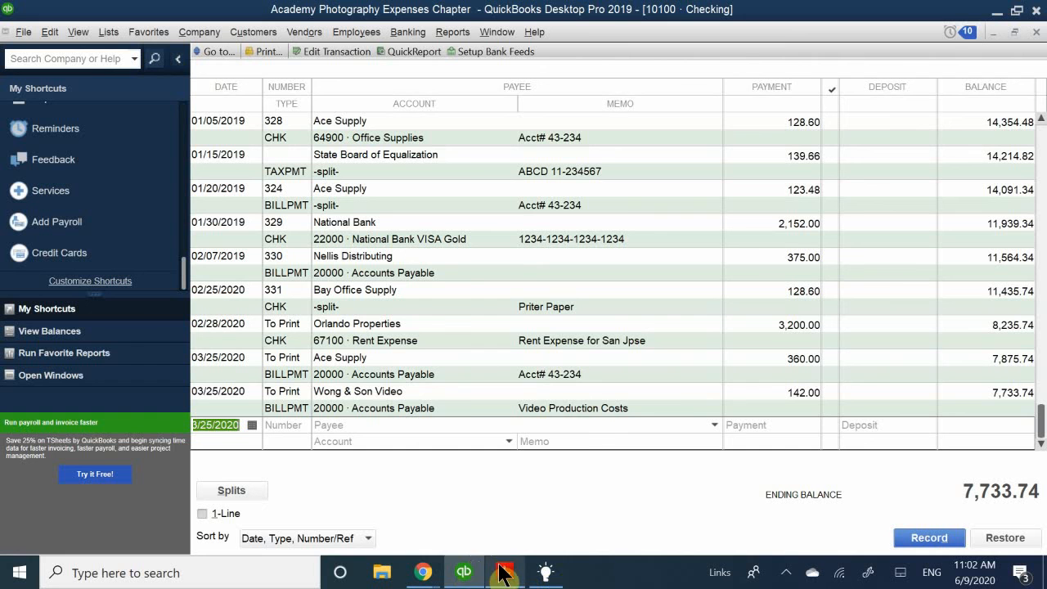
mouse_move(503, 574)
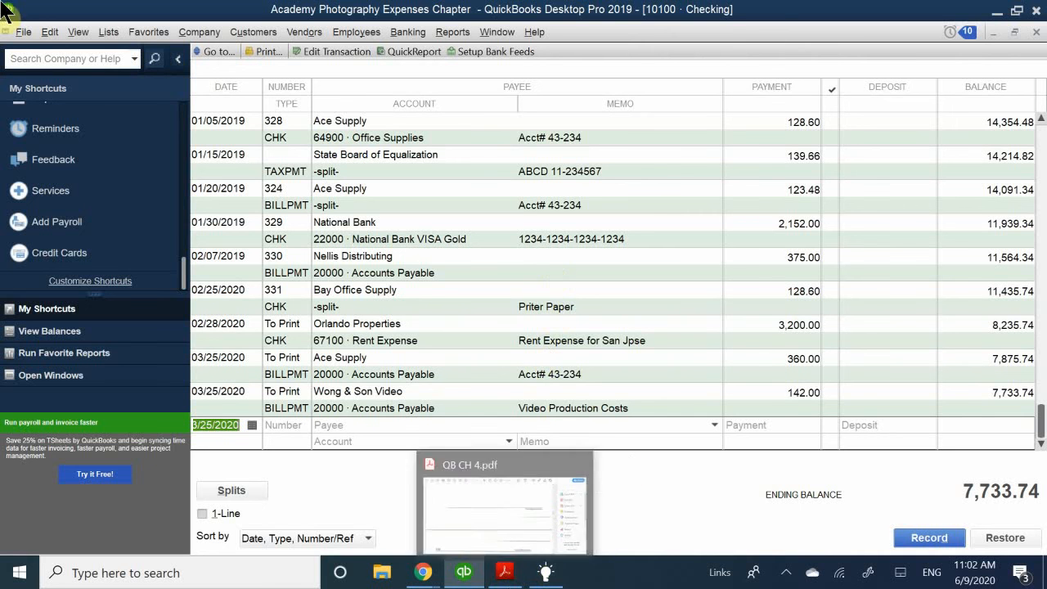
left_click(18, 32)
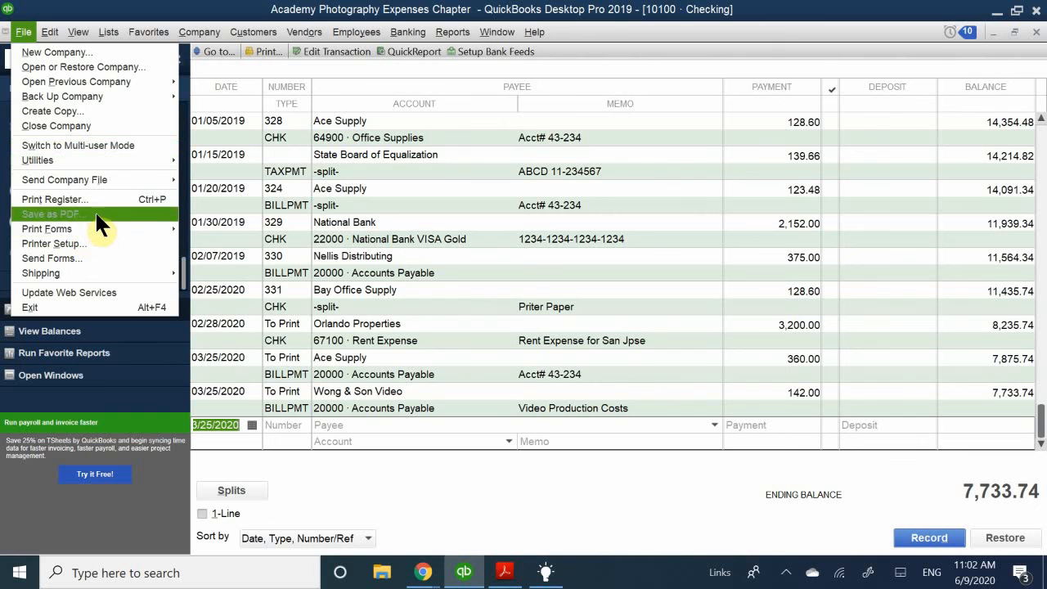
mouse_move(96, 227)
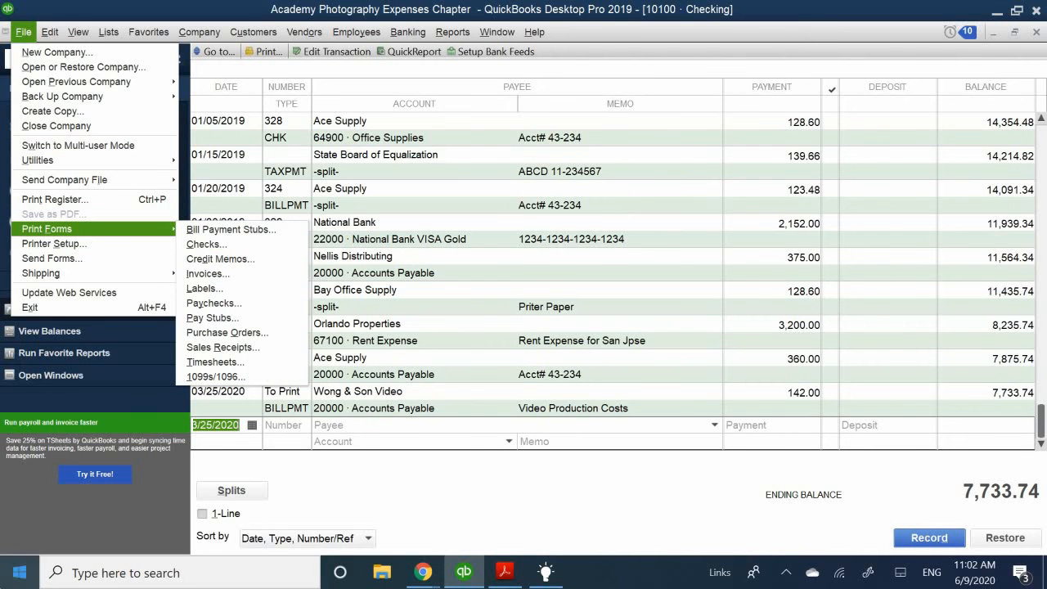
left_click(1025, 30)
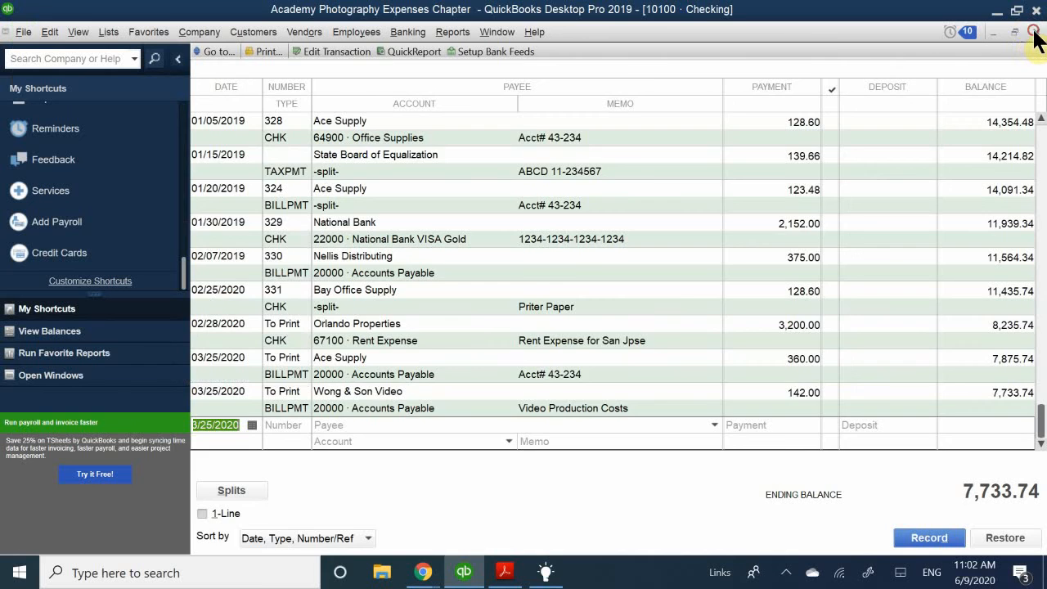
left_click(1035, 32)
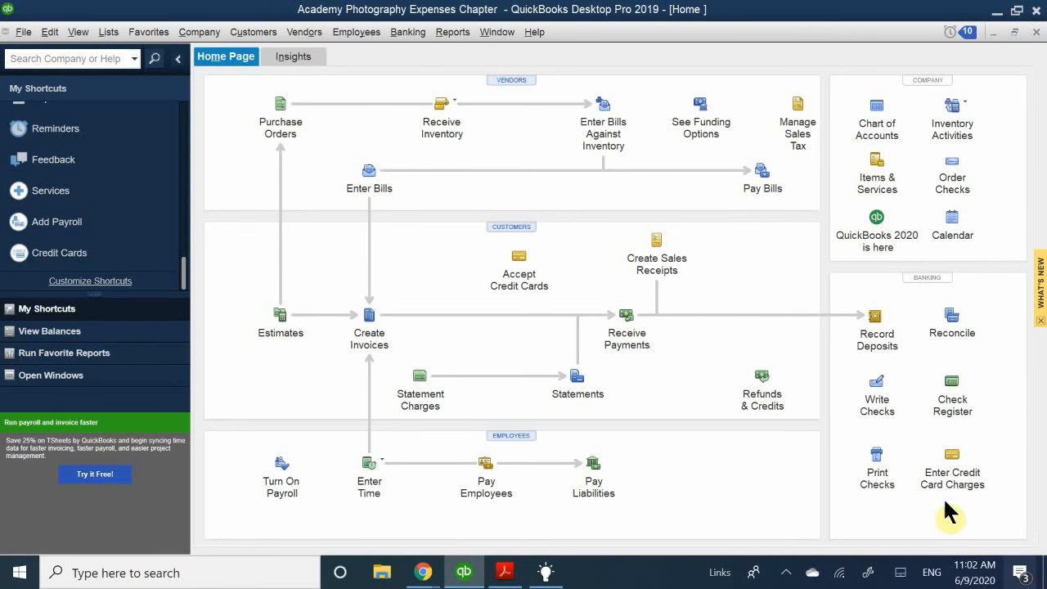
Select the Orlando Properties, Ace Supply and Wong & Son Video checks in the 10100 · Checking account for printing
left_click(877, 475)
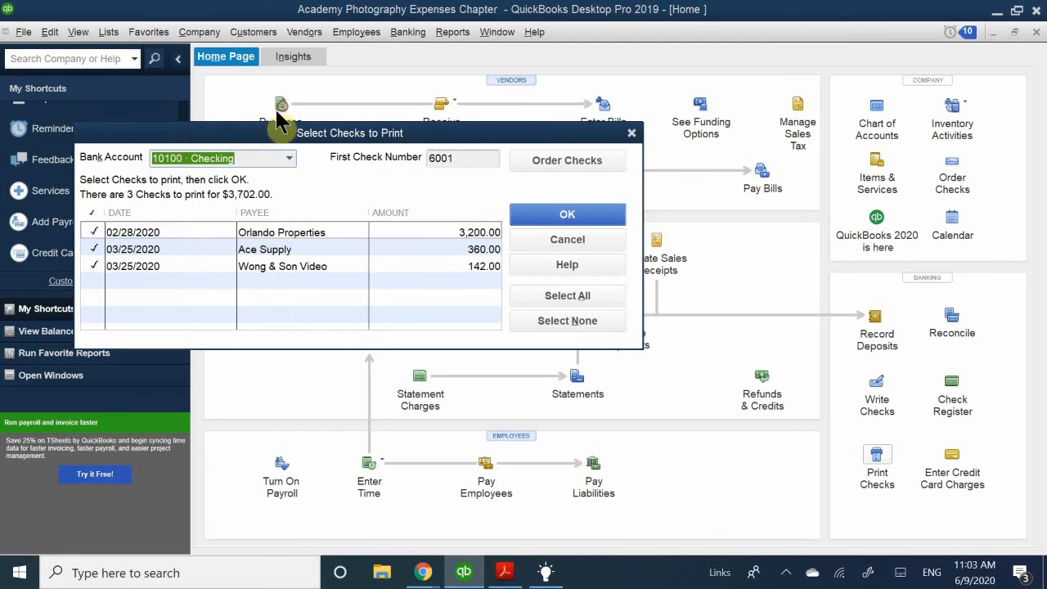
left_click_drag(253, 122, 410, 85)
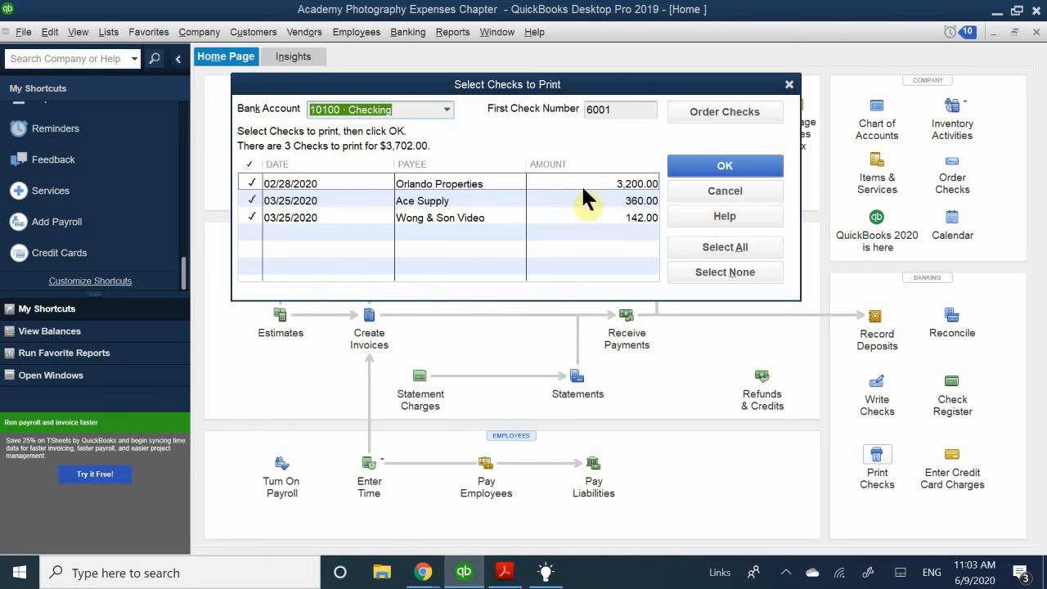
left_click(248, 183)
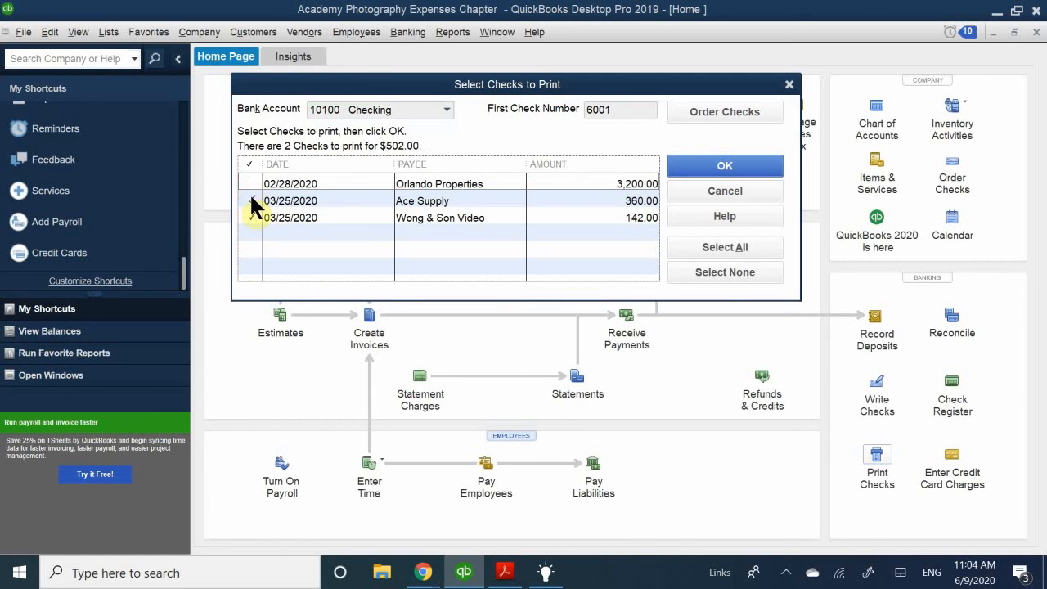
left_click(248, 200)
left_click(245, 216)
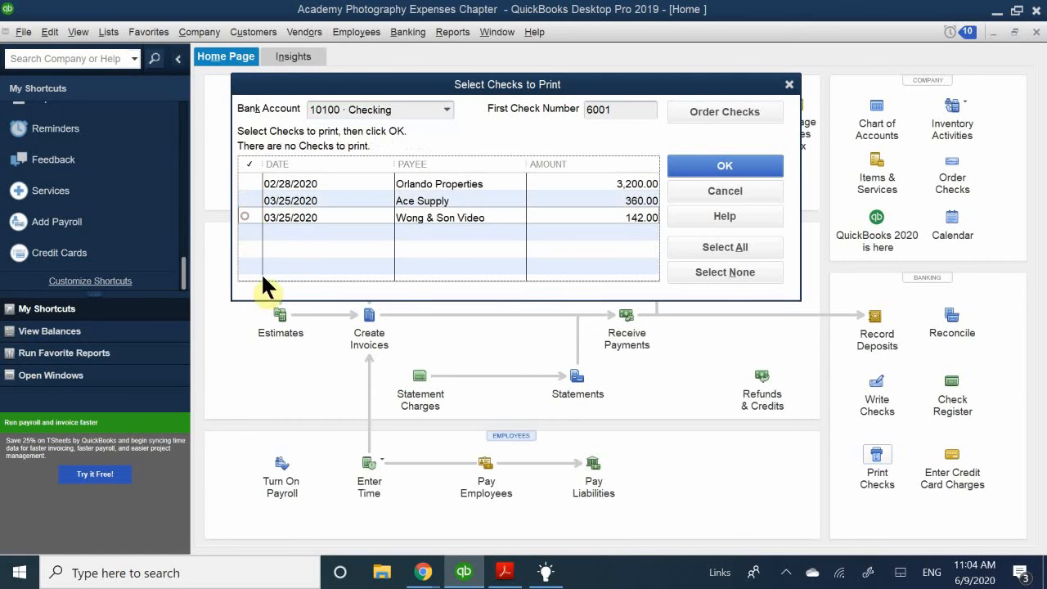
left_click(244, 181)
left_click(245, 200)
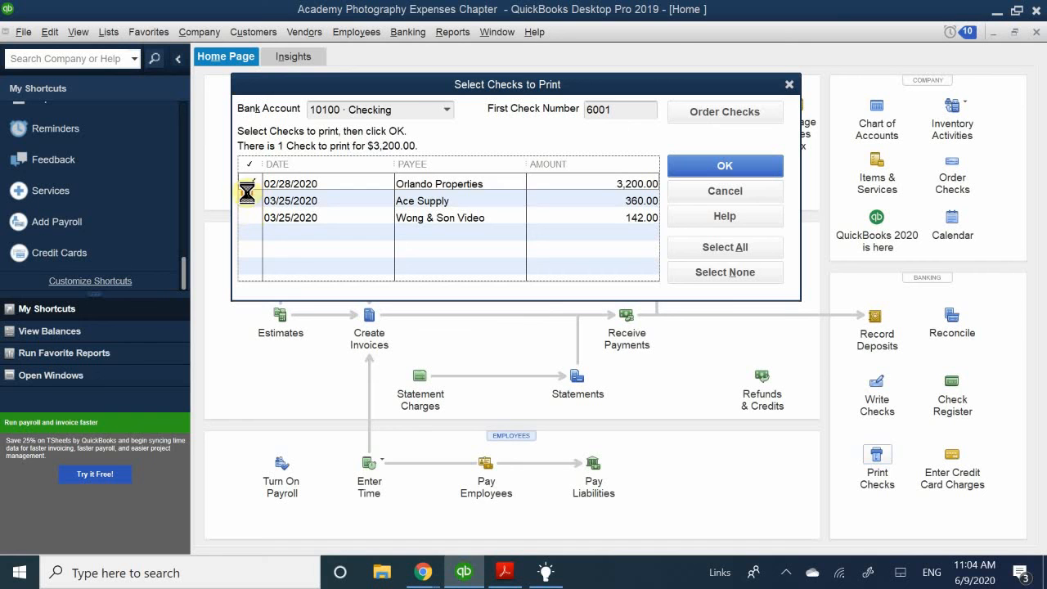
left_click(247, 215)
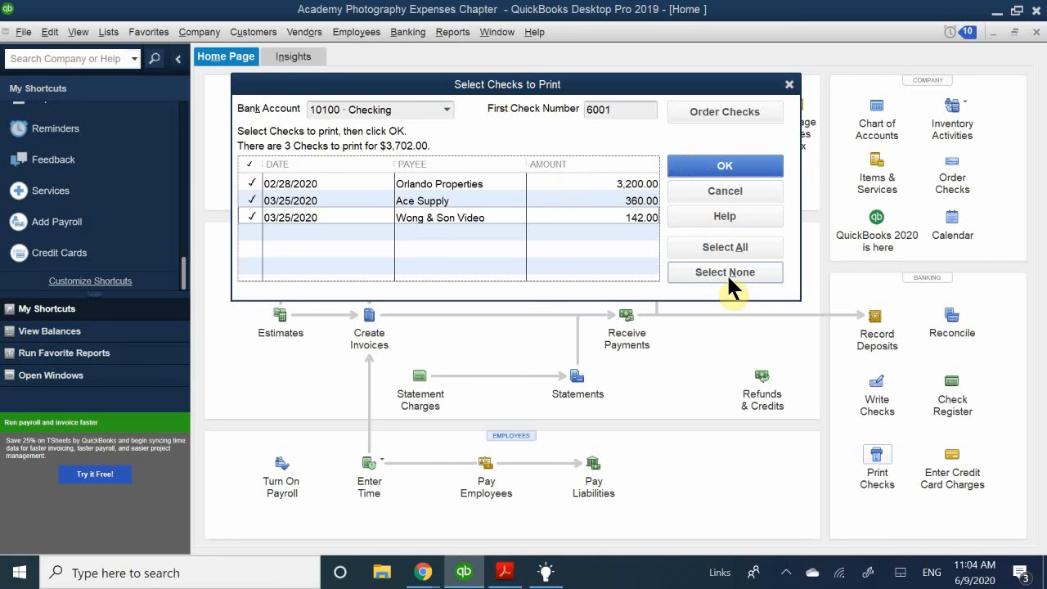
Proceed to the print settings for the selected checks and choose the Voucher check style
left_click(690, 166)
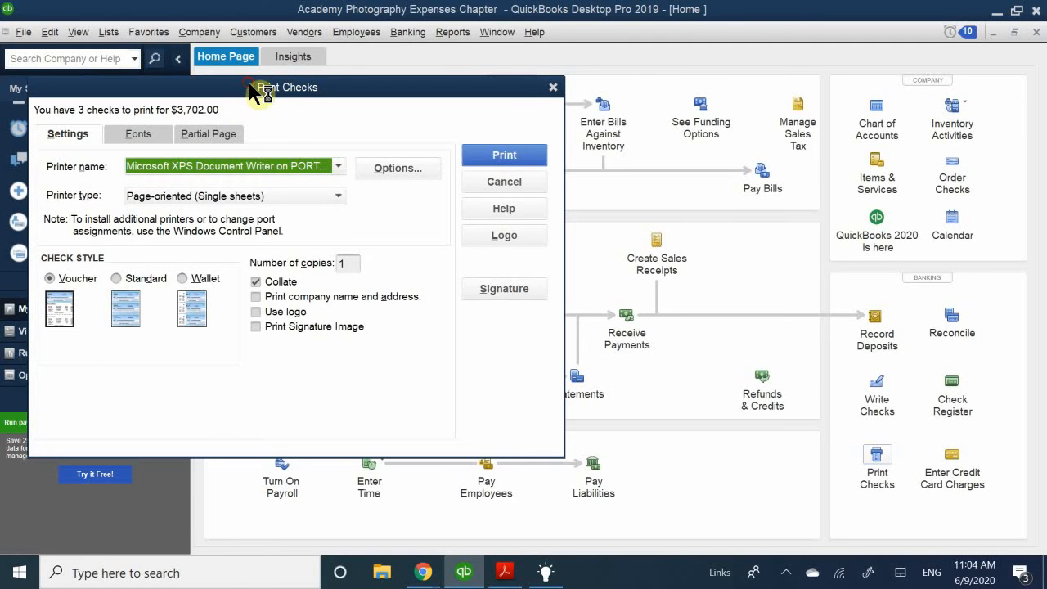
left_click_drag(253, 92, 483, 72)
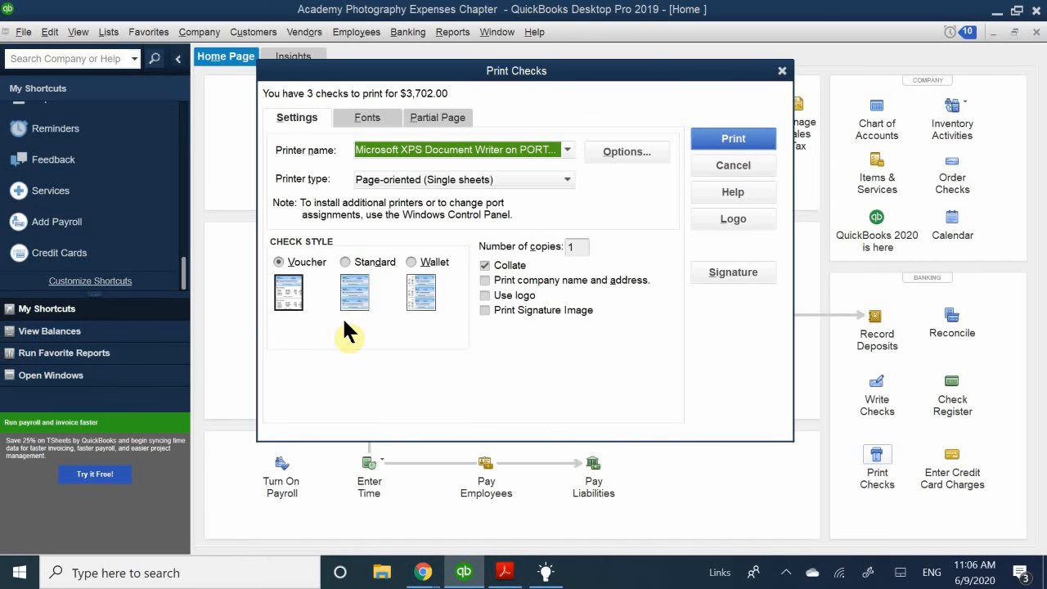
left_click(282, 262)
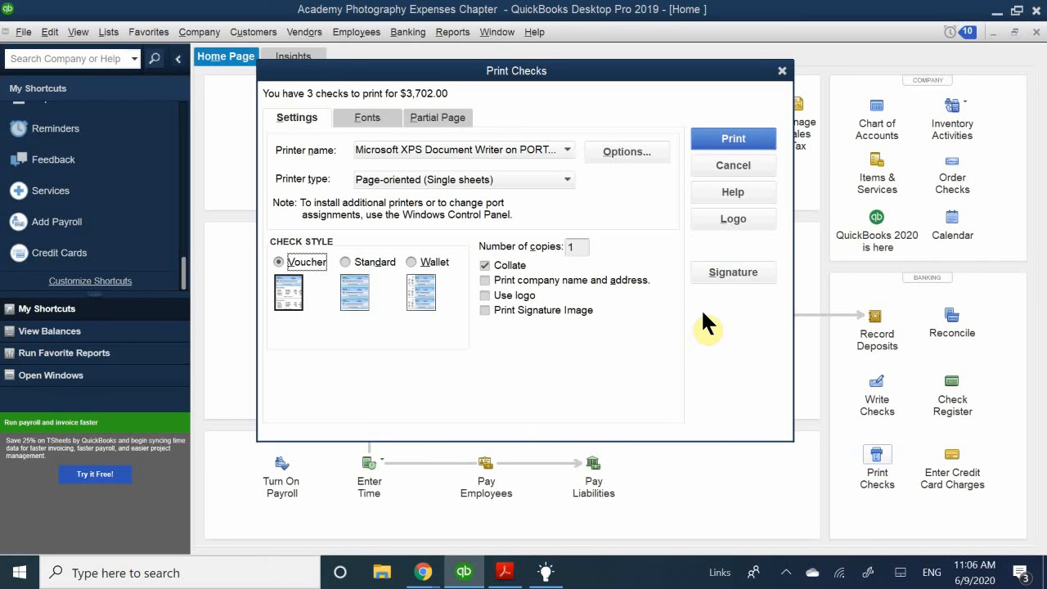
Open the signature settings for the printed checks
left_click(726, 271)
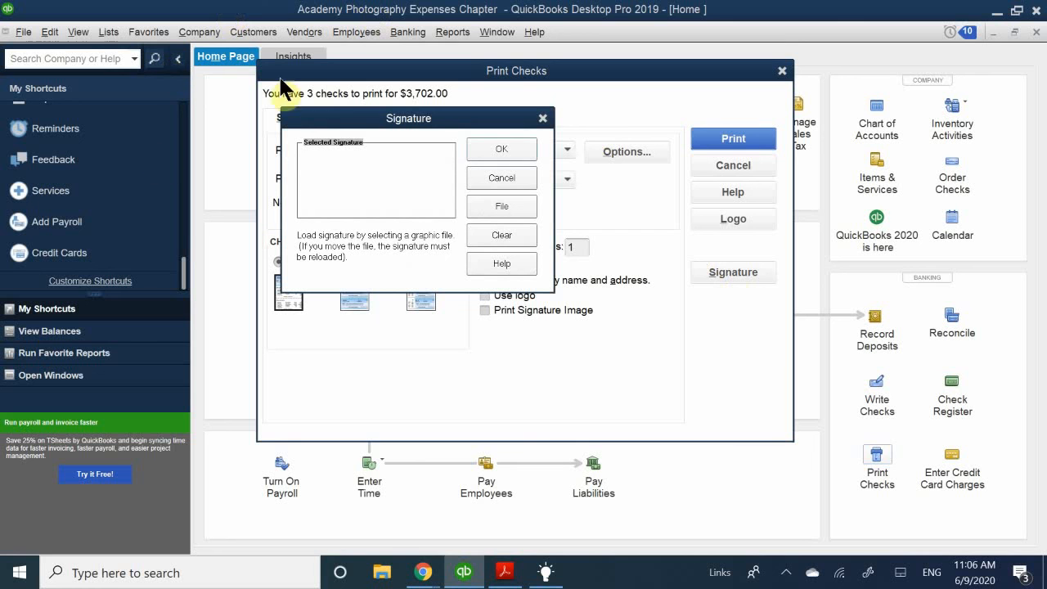
left_click(337, 161)
left_click(350, 143)
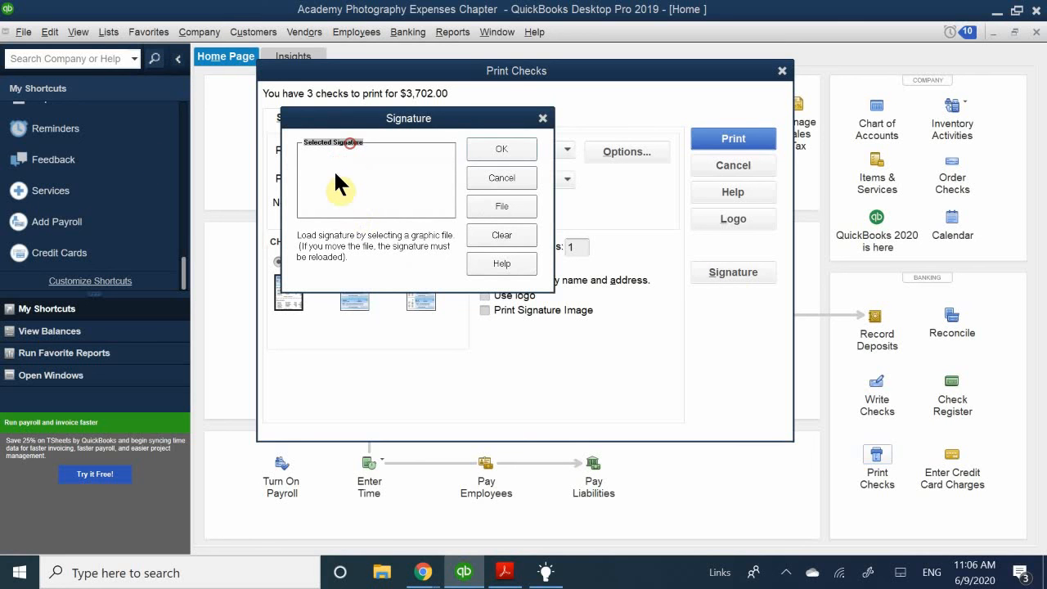
left_click(337, 172)
left_click(426, 174)
left_click(373, 162)
left_click(330, 162)
left_click(393, 163)
left_click(434, 196)
left_click_drag(364, 129, 395, 196)
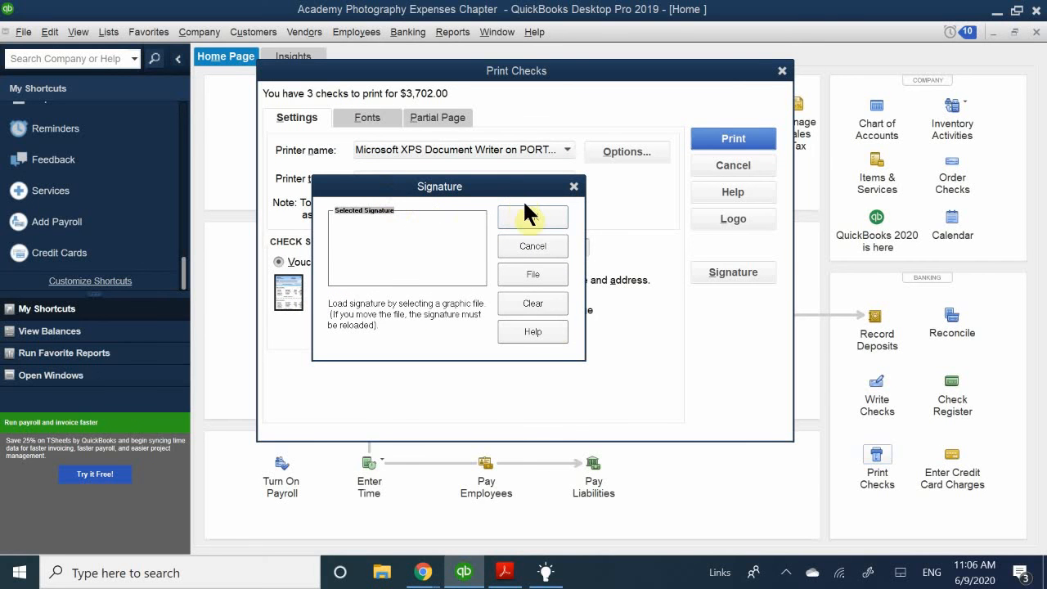
Load the Sig image from Documents/LV PITA/Accounting/Quickbooks Class/Quickbooks Portable Files/QuickBooks_2018_Classroom_Files - Copy as the check signature and accept copying the file
left_click(549, 270)
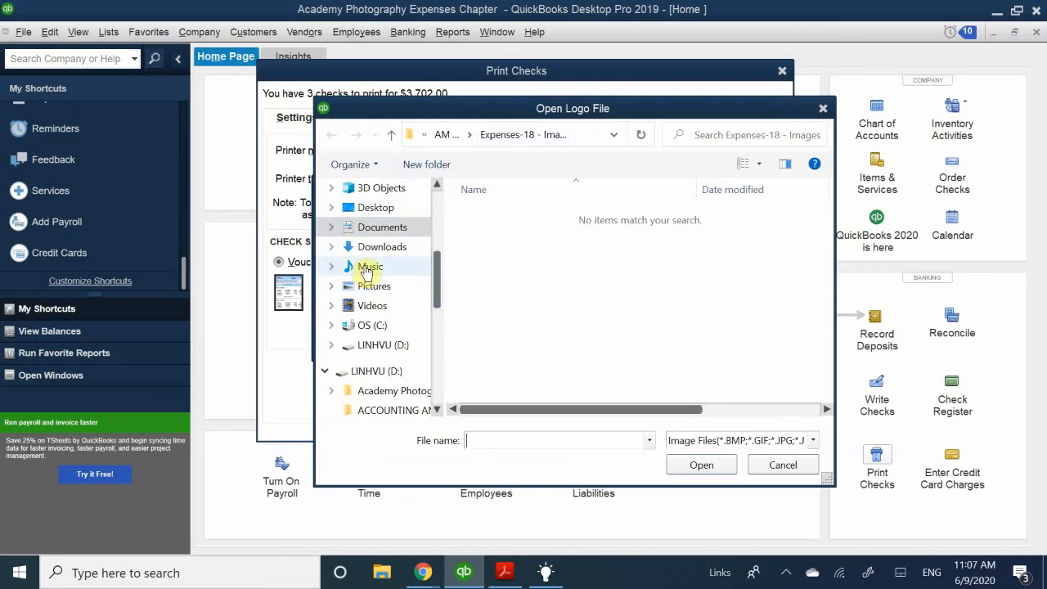
left_click(391, 232)
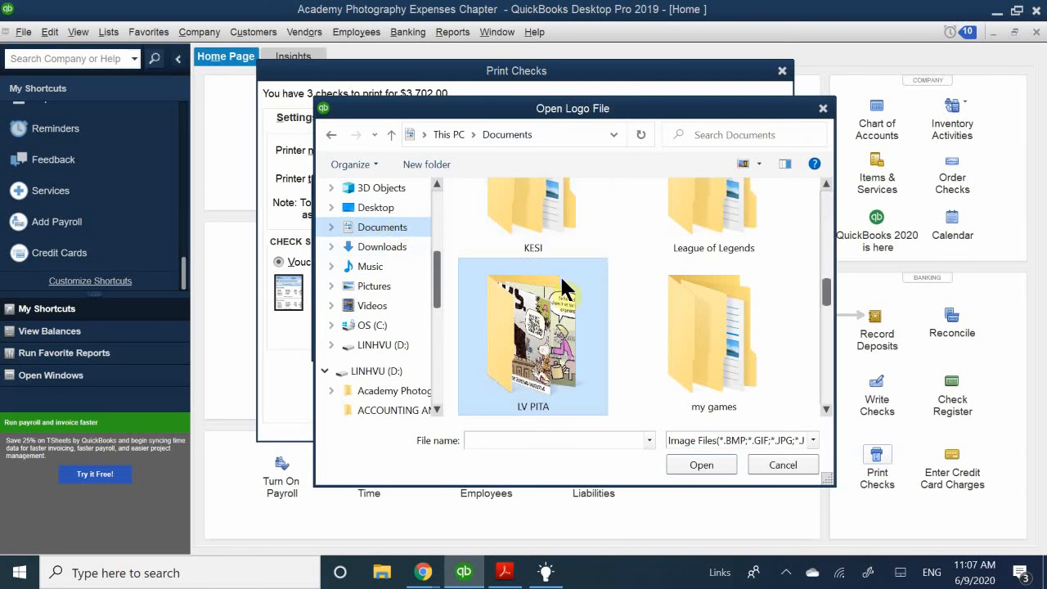
double_click(526, 302)
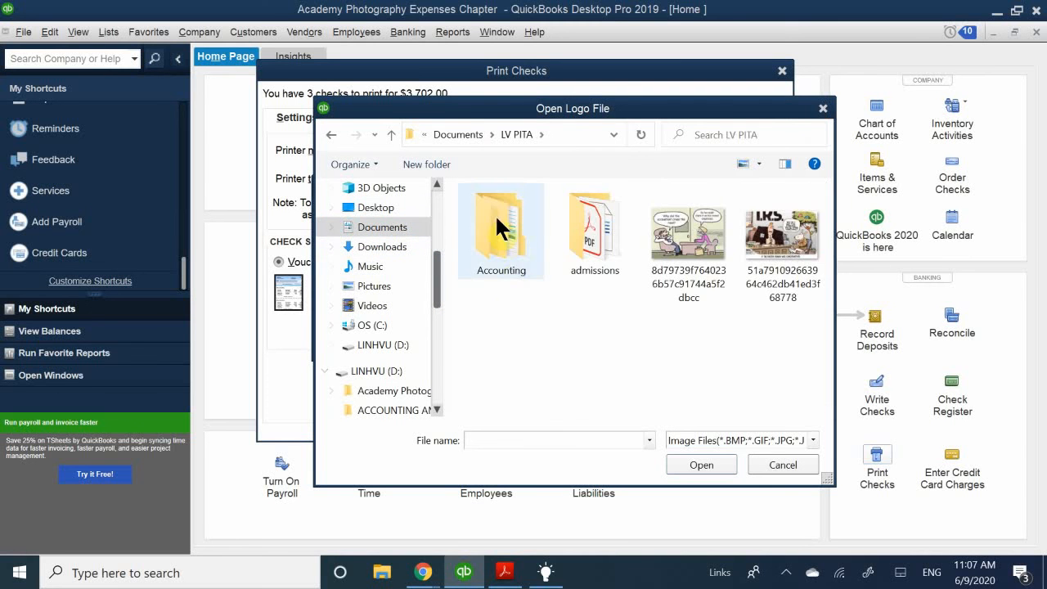
double_click(494, 214)
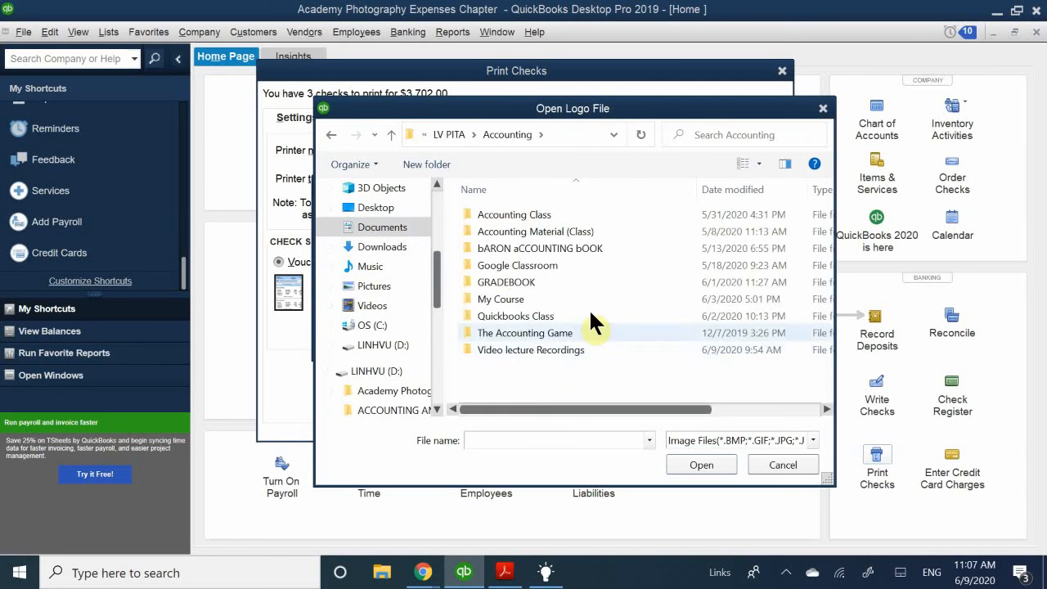
double_click(515, 317)
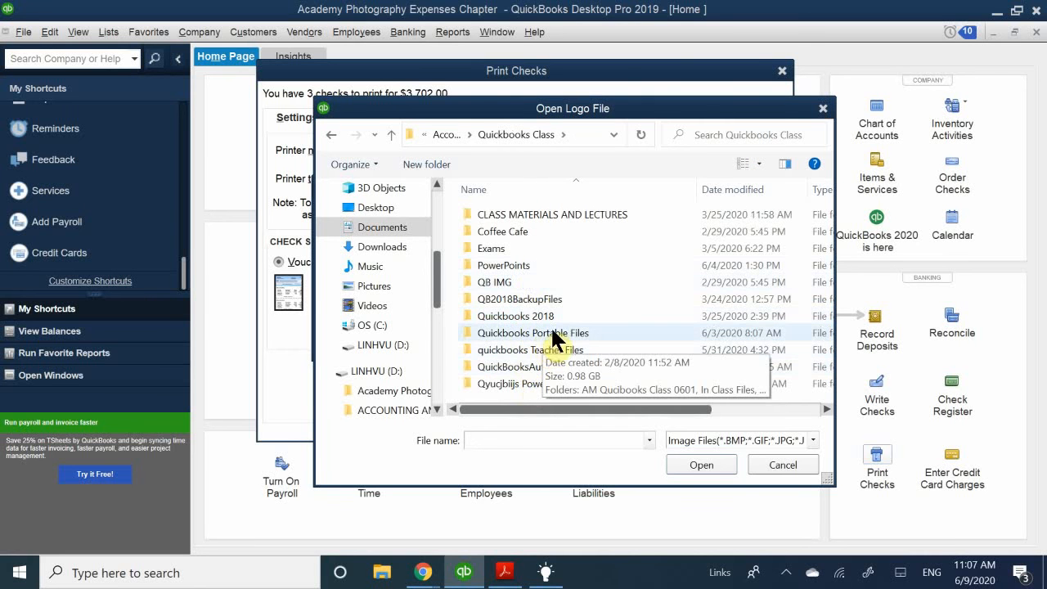
double_click(576, 333)
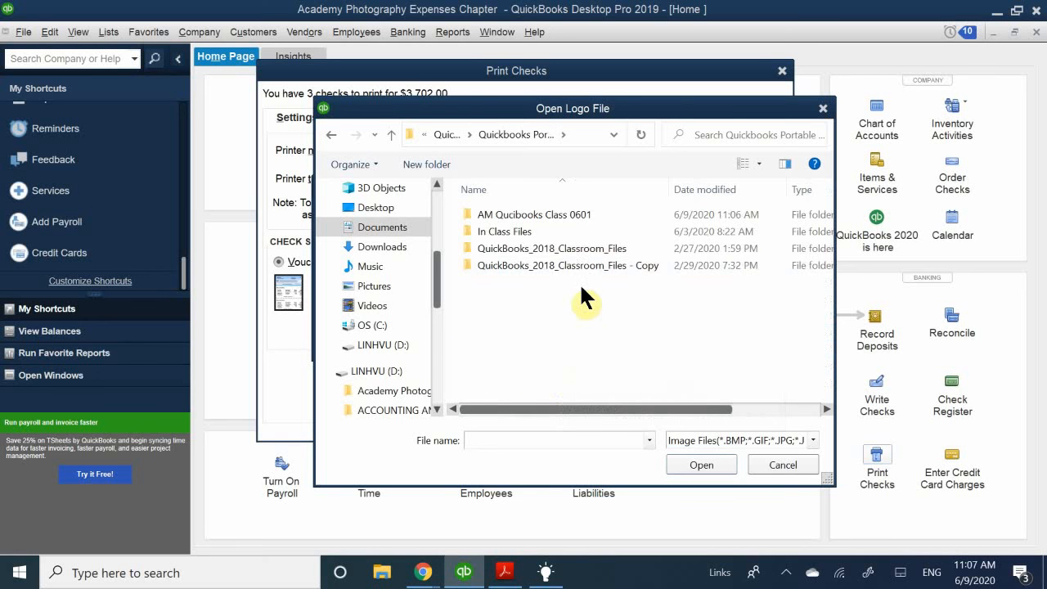
left_click(622, 267)
double_click(626, 265)
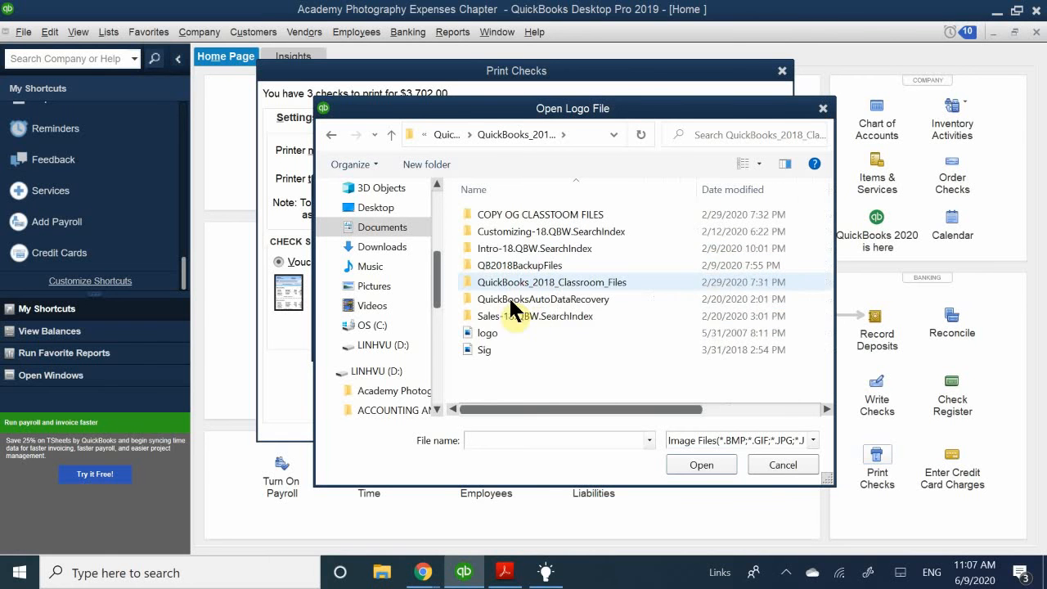
double_click(484, 350)
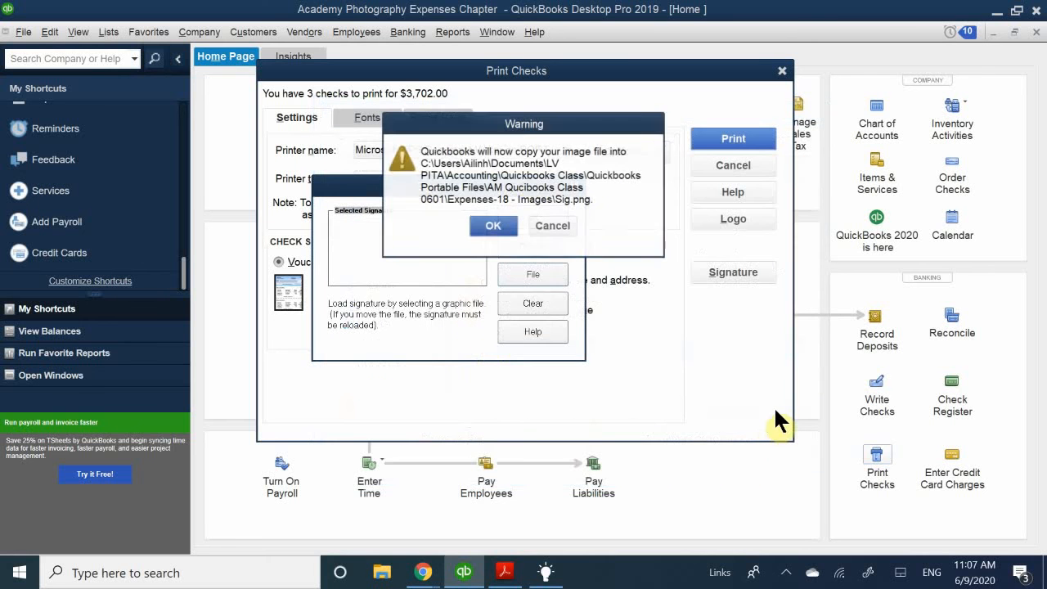
left_click(491, 226)
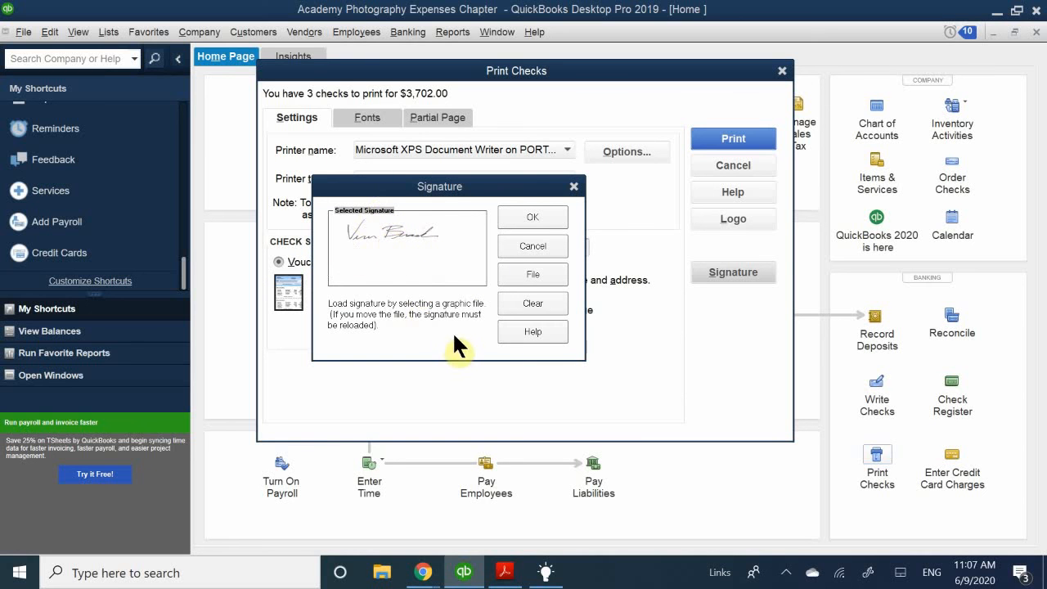
Accept the signature image, enable the logo on the printed checks and browse for a logo file
left_click(528, 217)
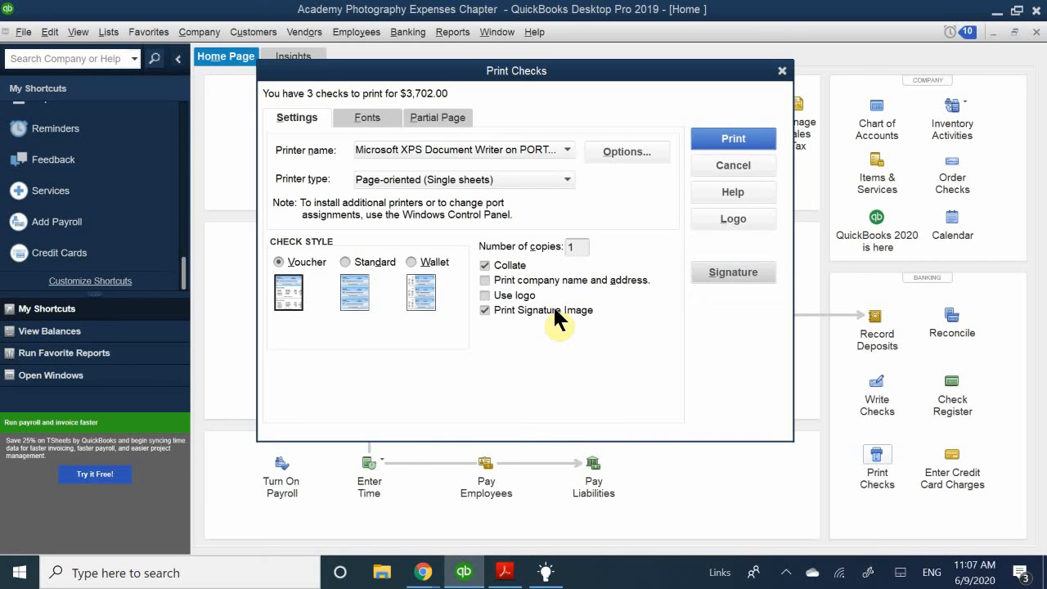
left_click(510, 289)
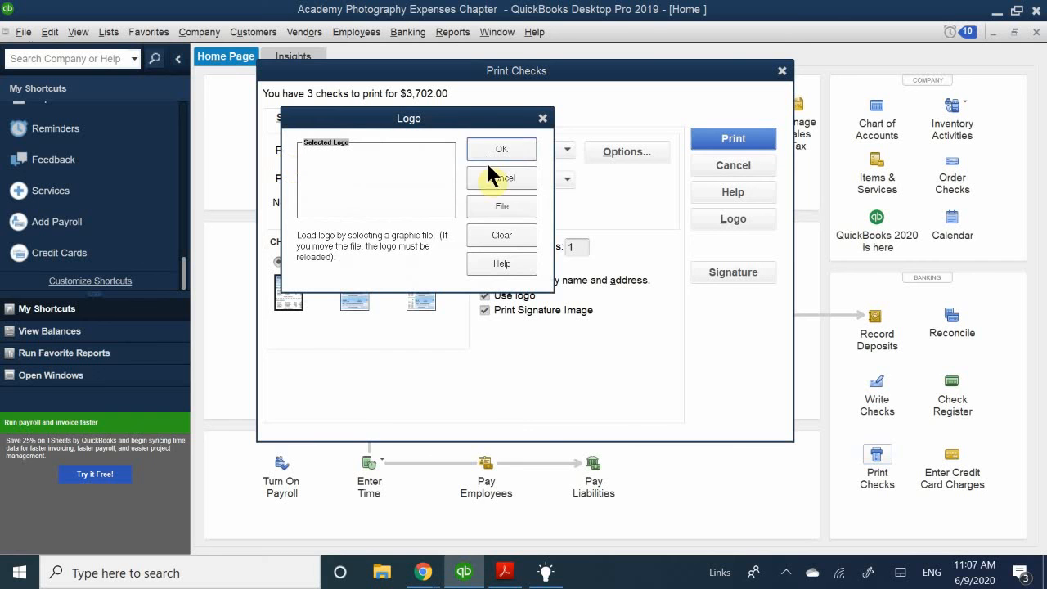
left_click(504, 205)
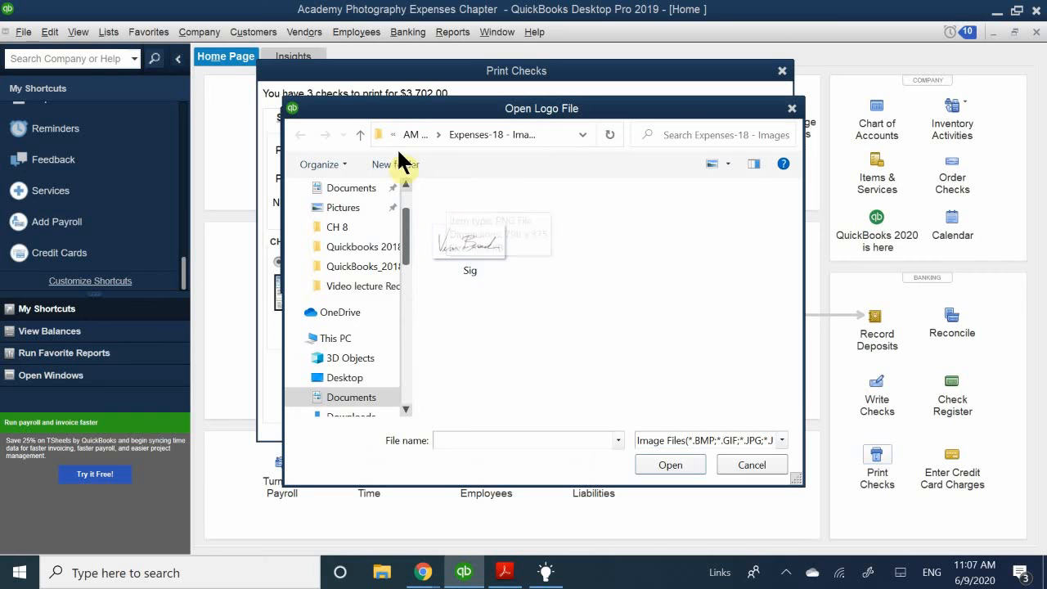
Load the logo image from the QuickBooks_2018_Classroom_Files - Copy folder as the check logo, accepting the file copy
left_click(354, 134)
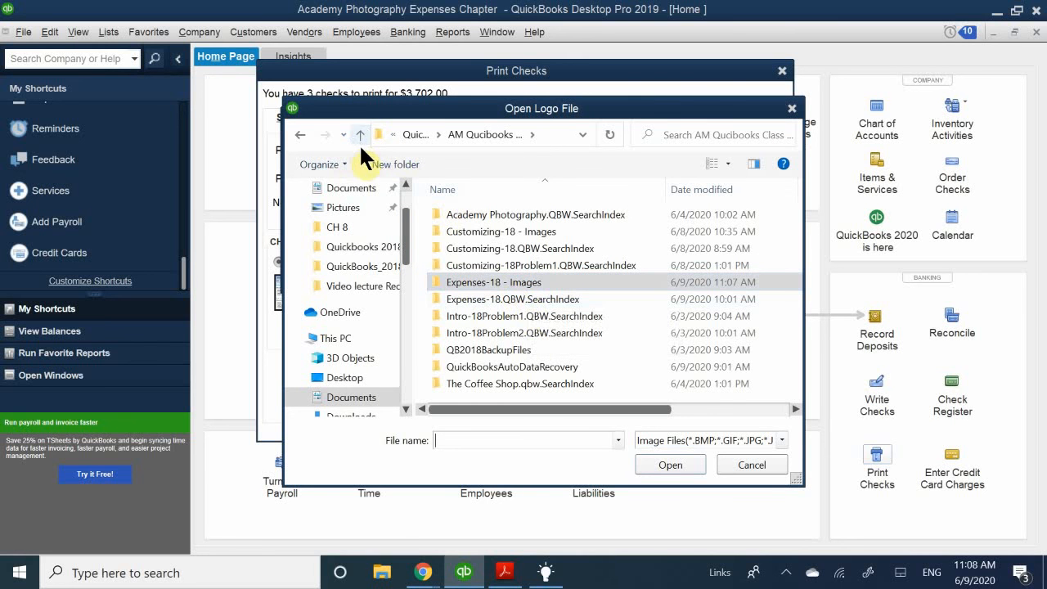
scroll(524, 336, "right", 1)
scroll(524, 334, "left", 1)
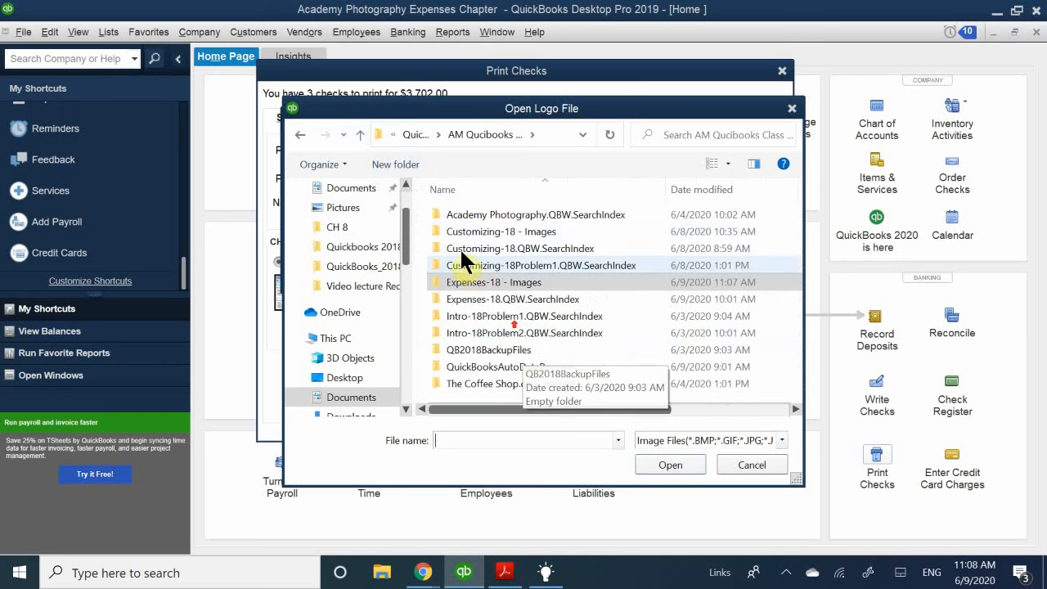
left_click(353, 133)
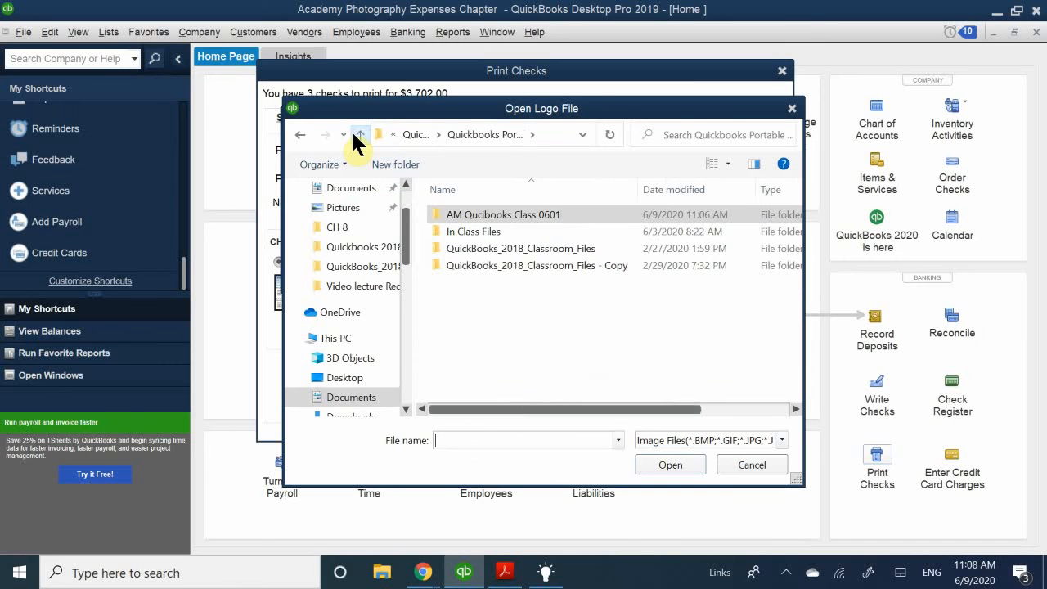
left_click(609, 265)
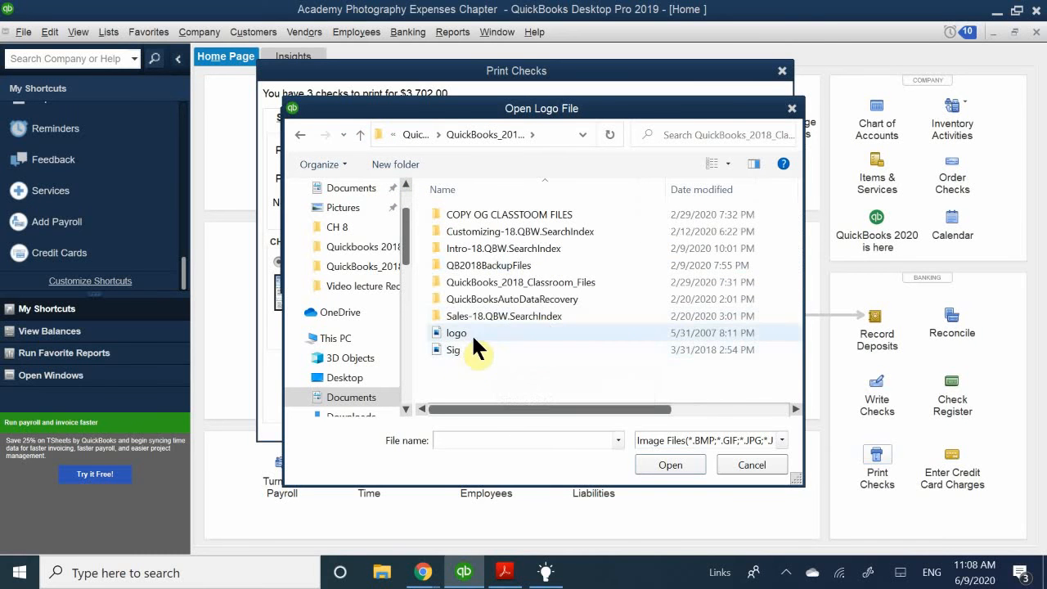
double_click(462, 332)
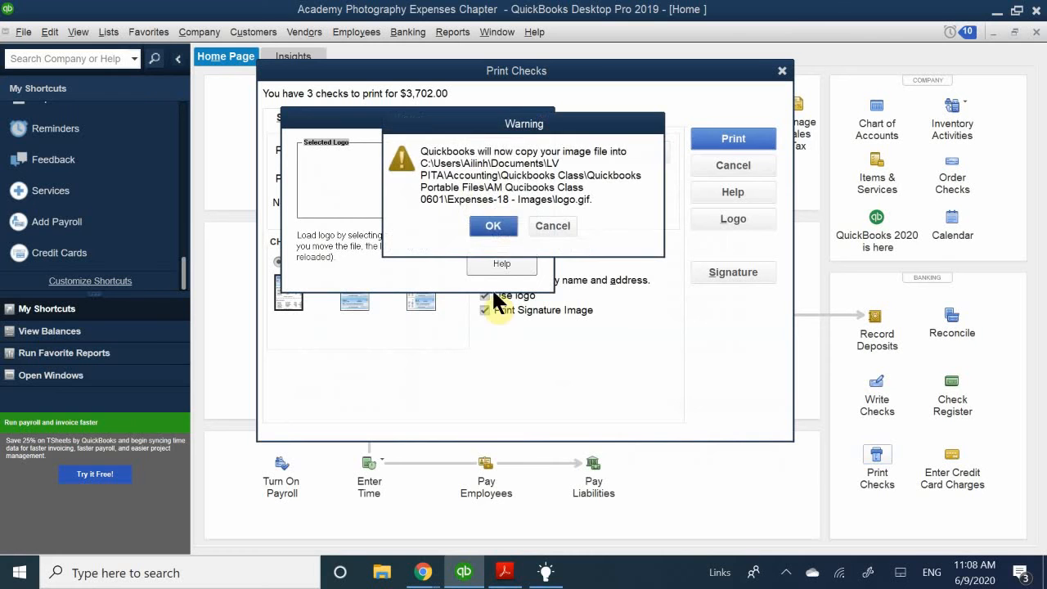
left_click(488, 226)
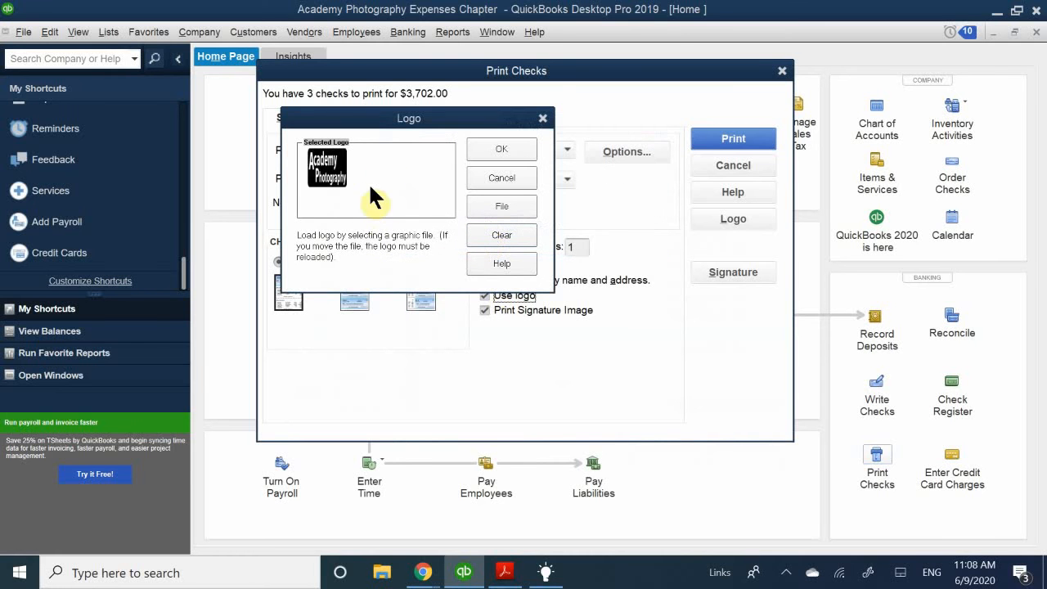
left_click(500, 148)
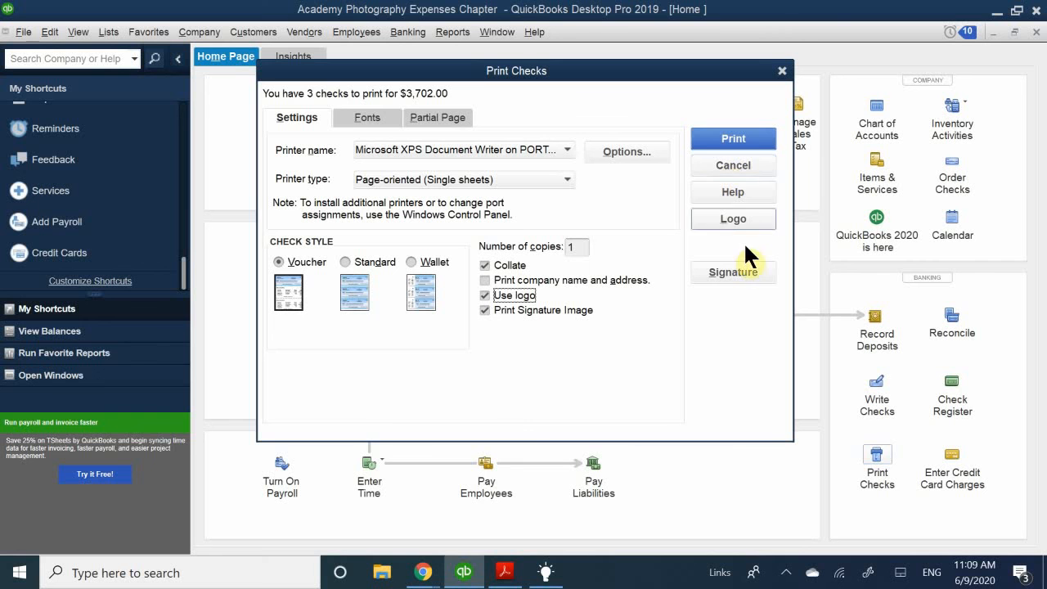
Leave check printing without printing and open the check register for the 10100 · Checking account
left_click(734, 167)
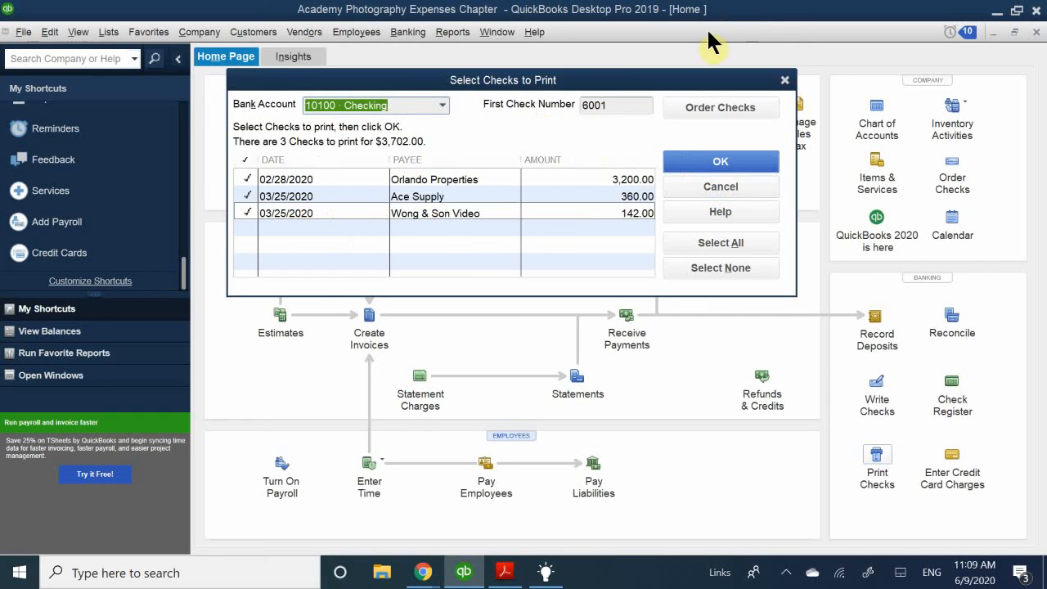
left_click(784, 82)
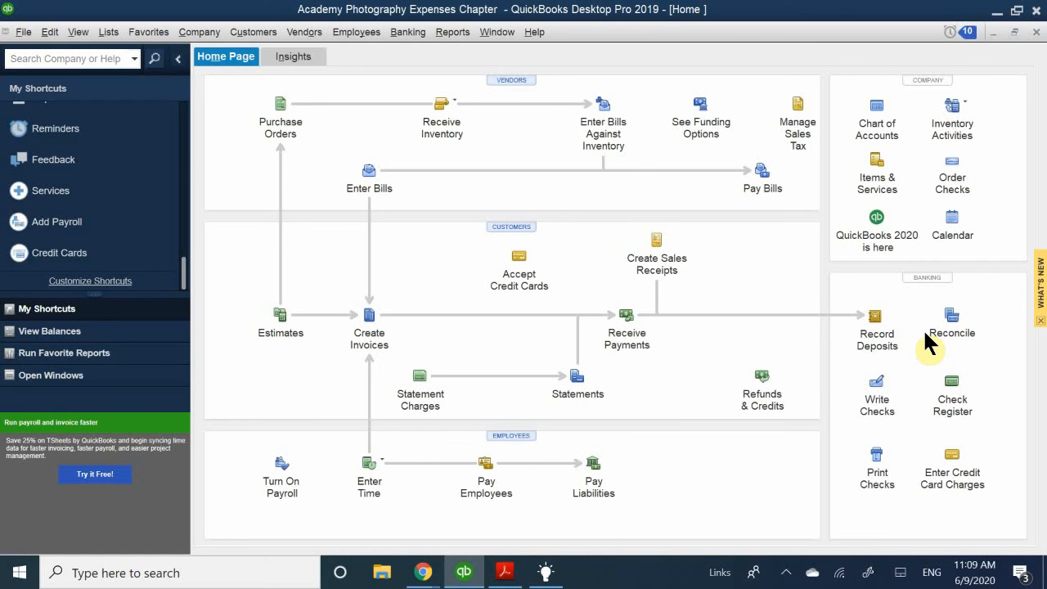
left_click(950, 402)
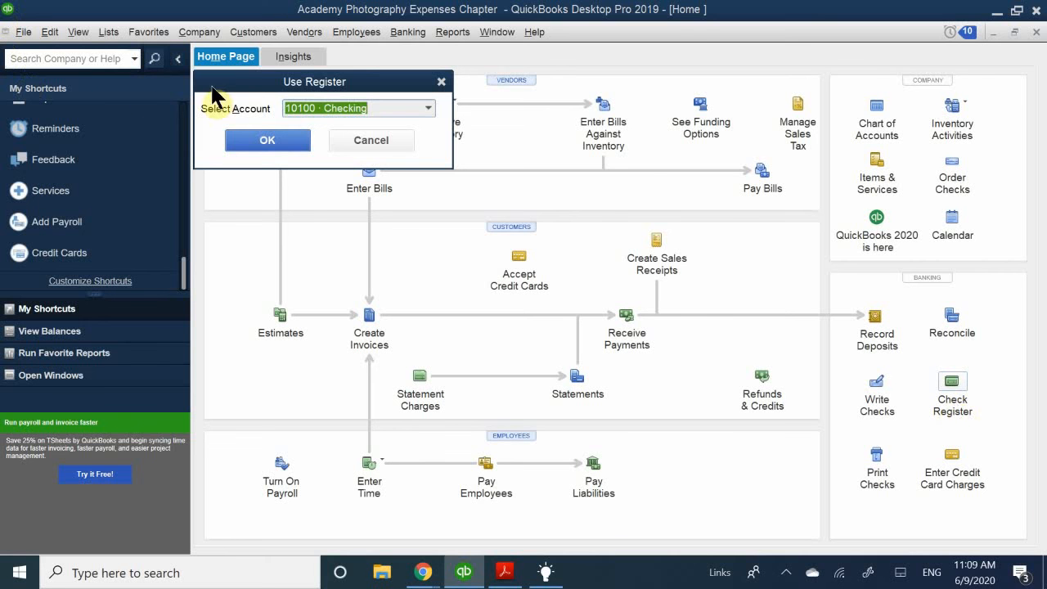
left_click(272, 134)
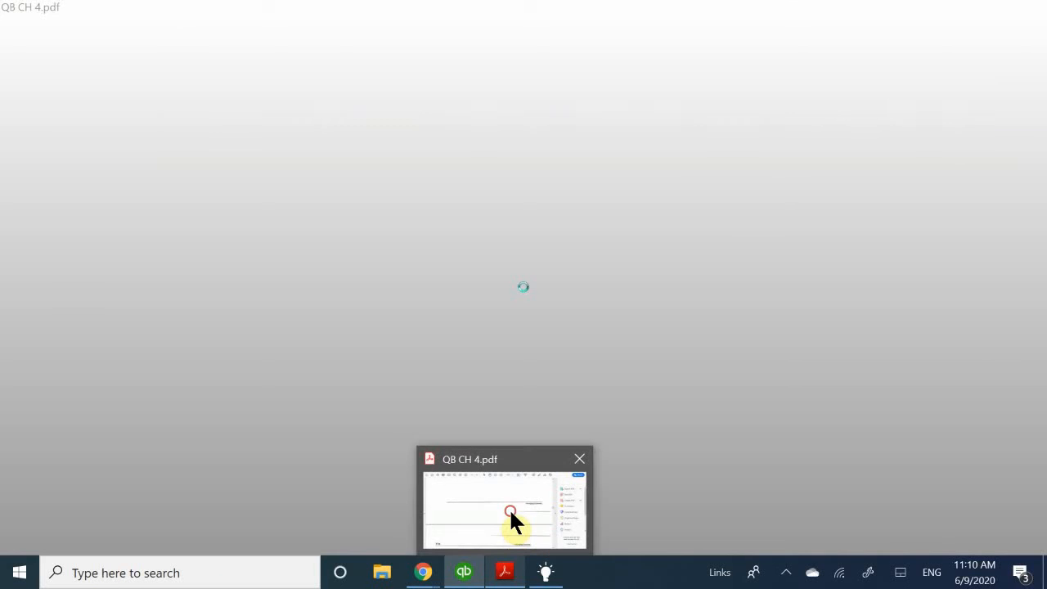
Switch to QB CH 4.pdf in Acrobat Reader, read the bill payment instructions on pages 20 and 21, and return to QuickBooks
left_click(508, 508)
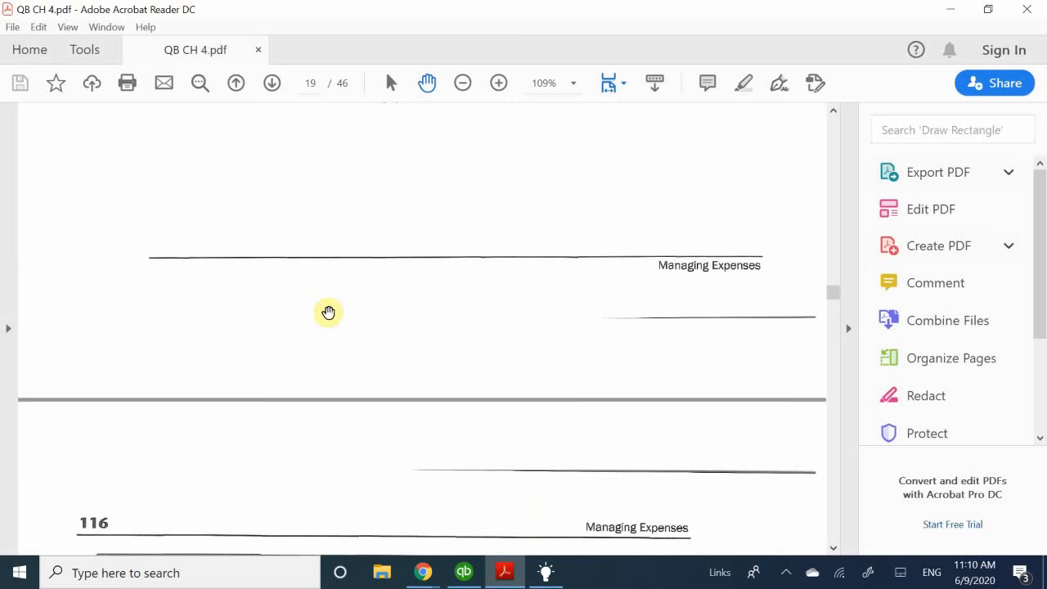
scroll(327, 313, "down", 4)
scroll(341, 349, "down", 8)
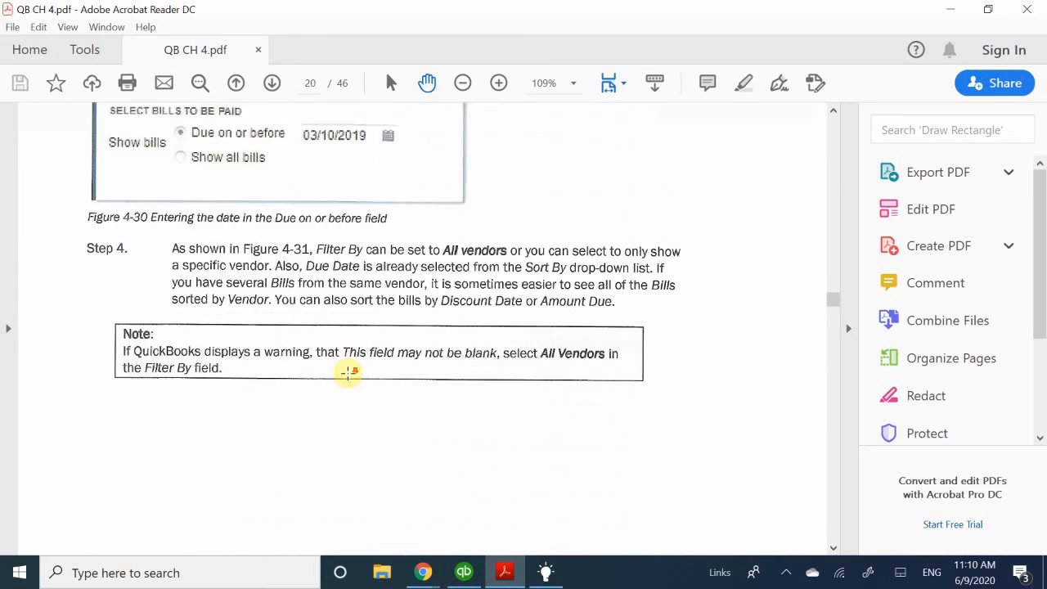
scroll(346, 371, "down", 15)
scroll(343, 377, "down", 5)
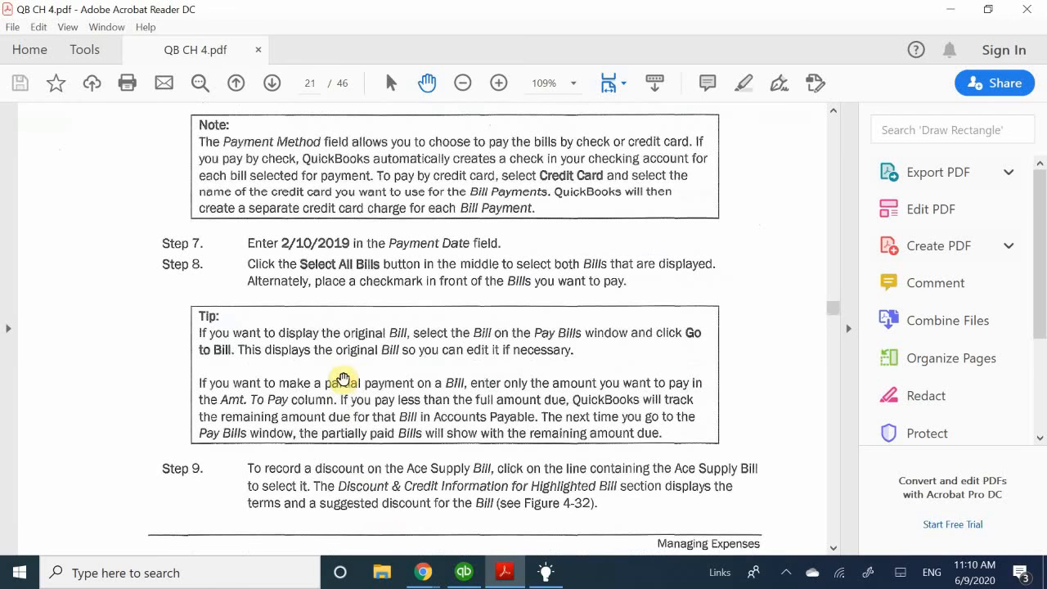
left_click(505, 577)
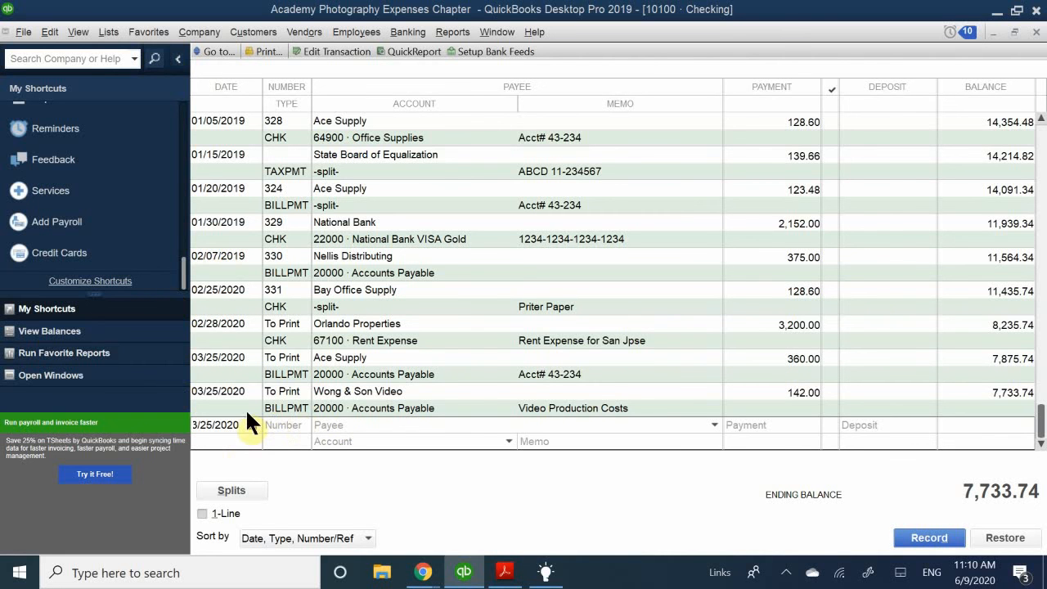
Void the 03/25/2020 Wong & Son Video bill payment check in the checking register and record the change
right_click(286, 390)
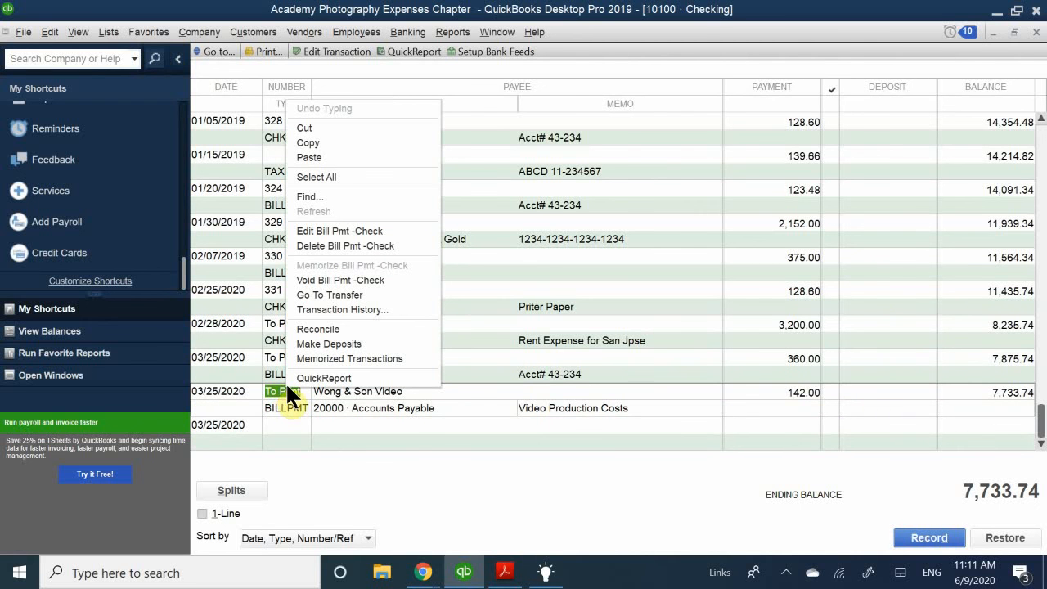
left_click(388, 280)
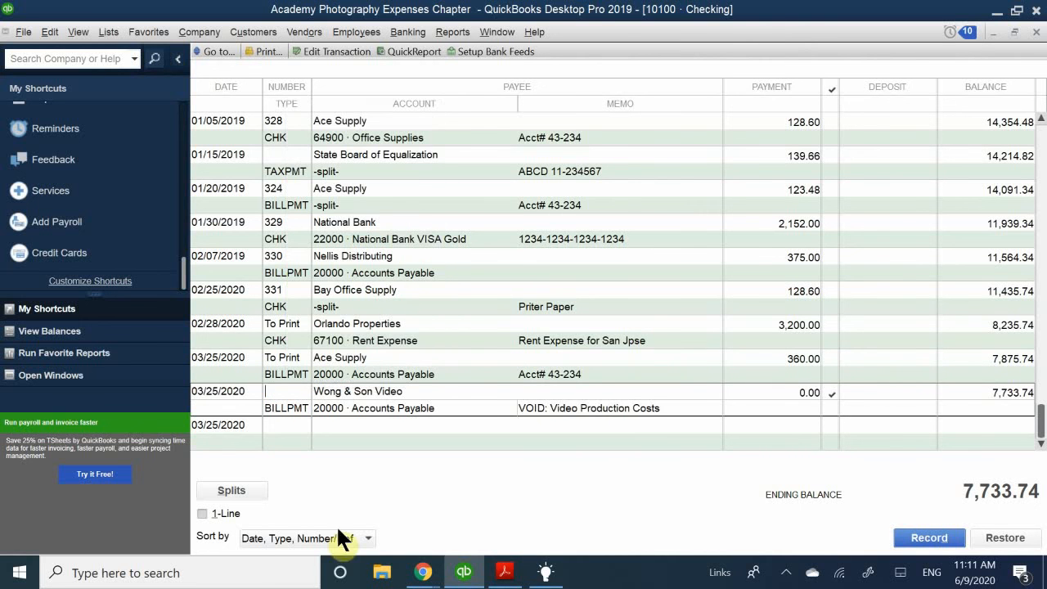
left_click(331, 428)
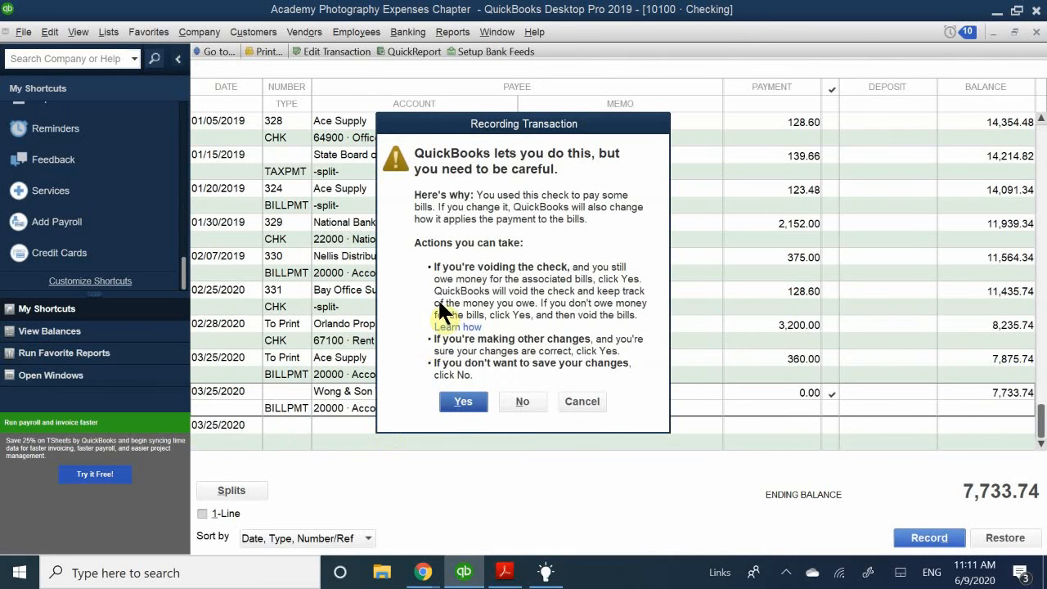
left_click(464, 401)
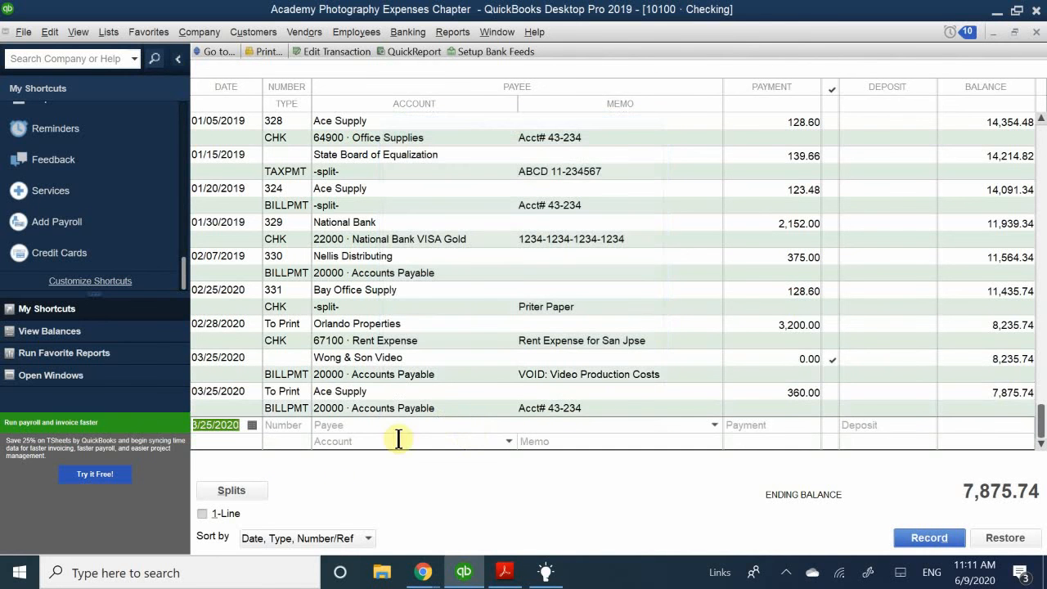
Review the details of the 03/25/2020 Ace Supply bill payment check and return to the checking register
double_click(286, 407)
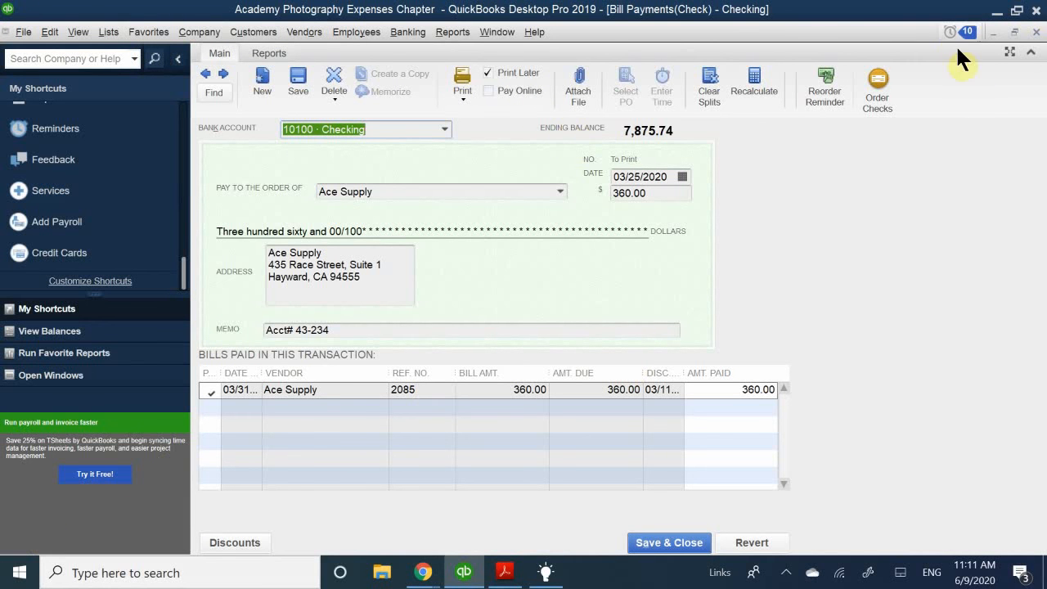
left_click(1036, 32)
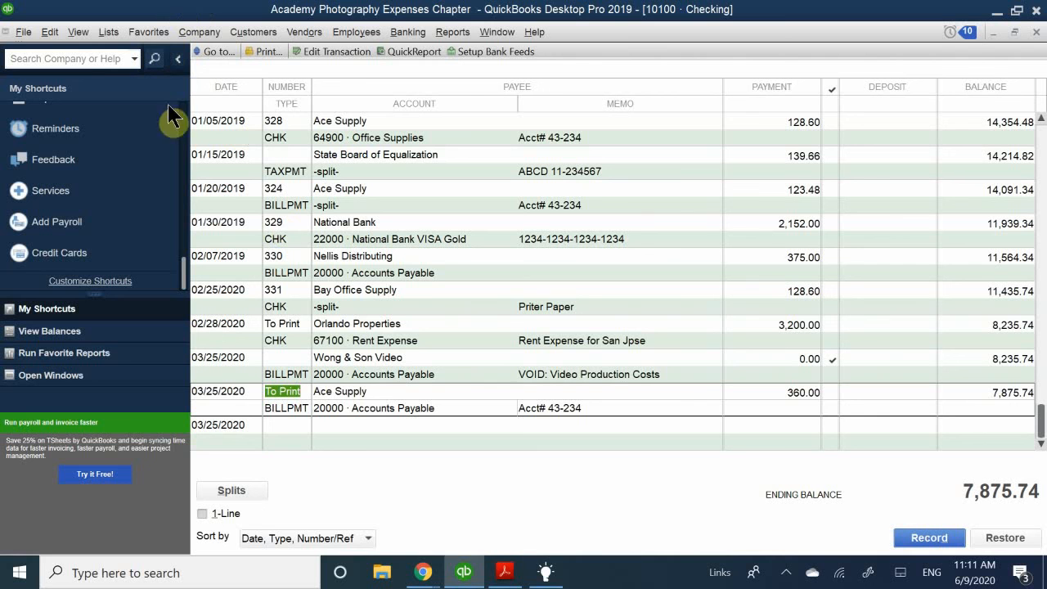
left_click(287, 187)
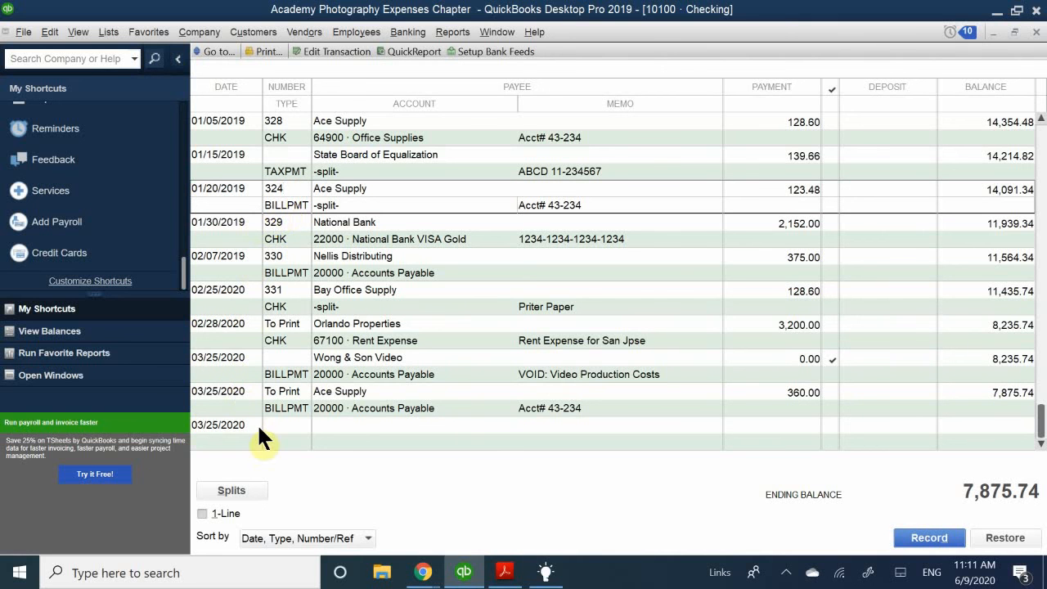
left_click(286, 402)
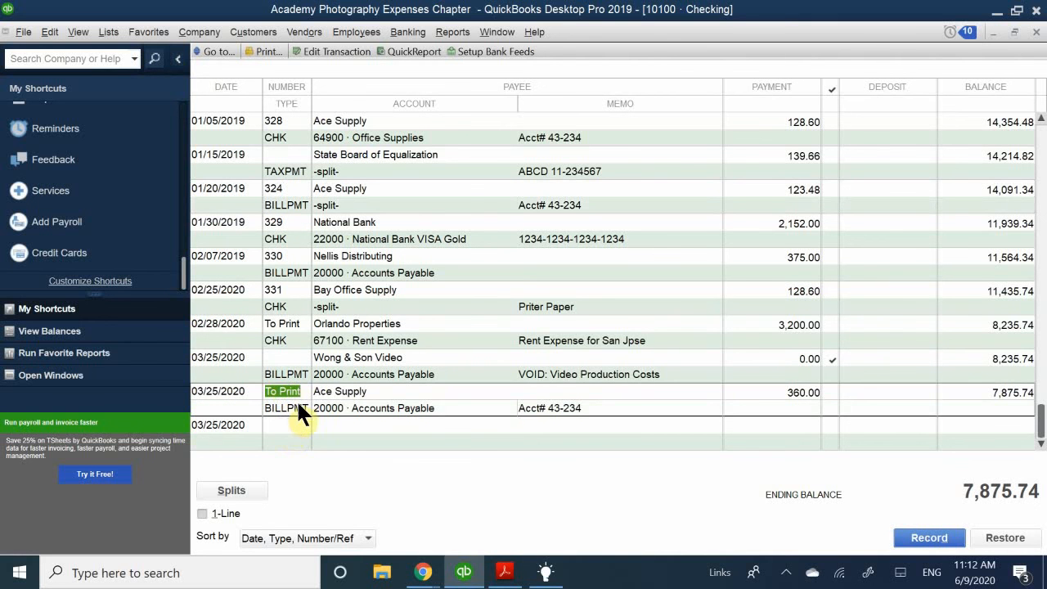
Examine the voided Wong & Son Video bill payment check and return to the checking register
left_click(284, 423)
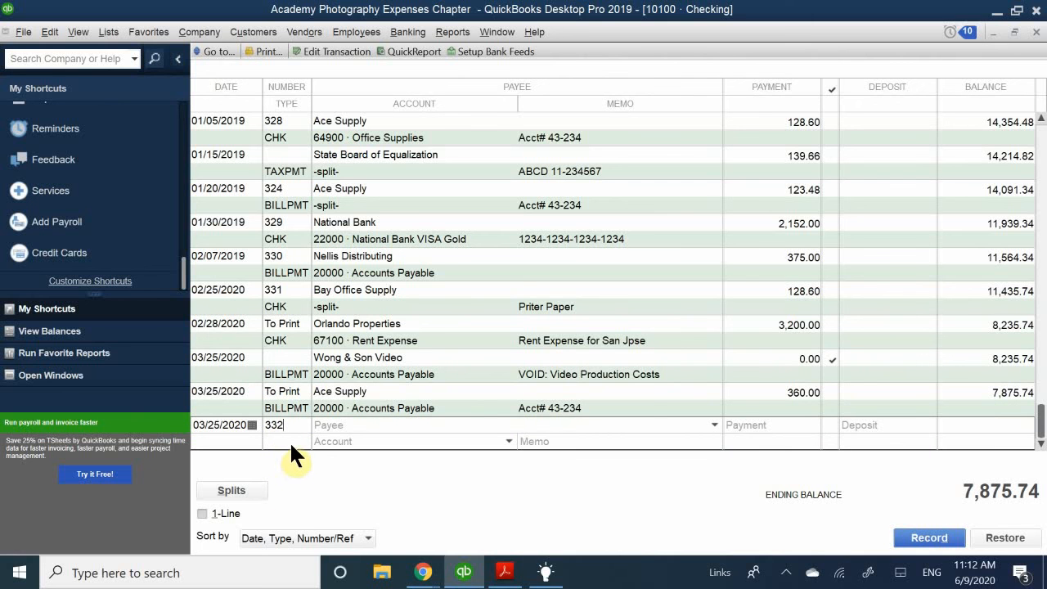
left_click(285, 379)
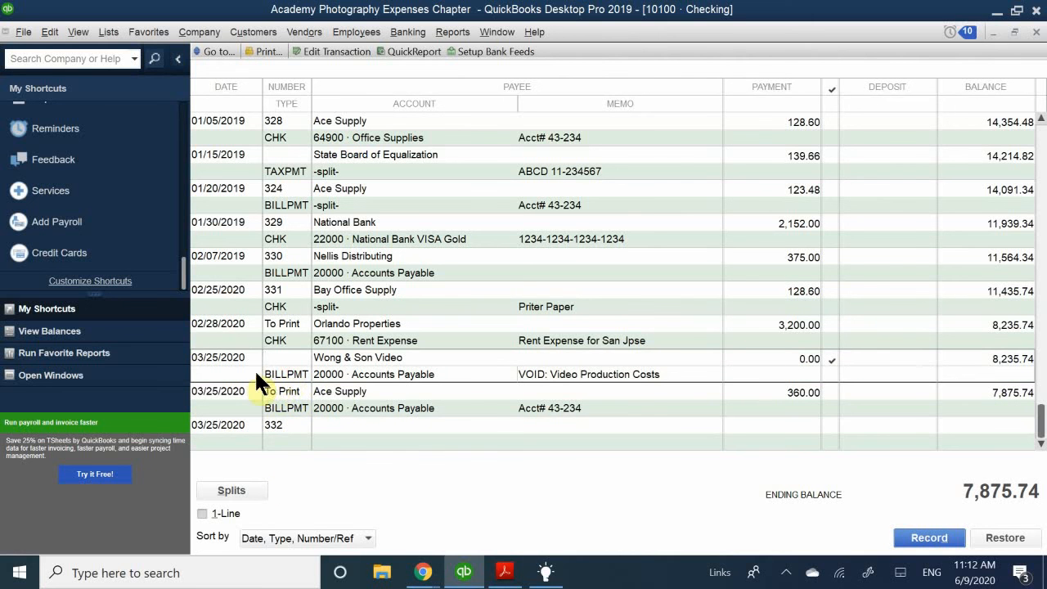
double_click(285, 367)
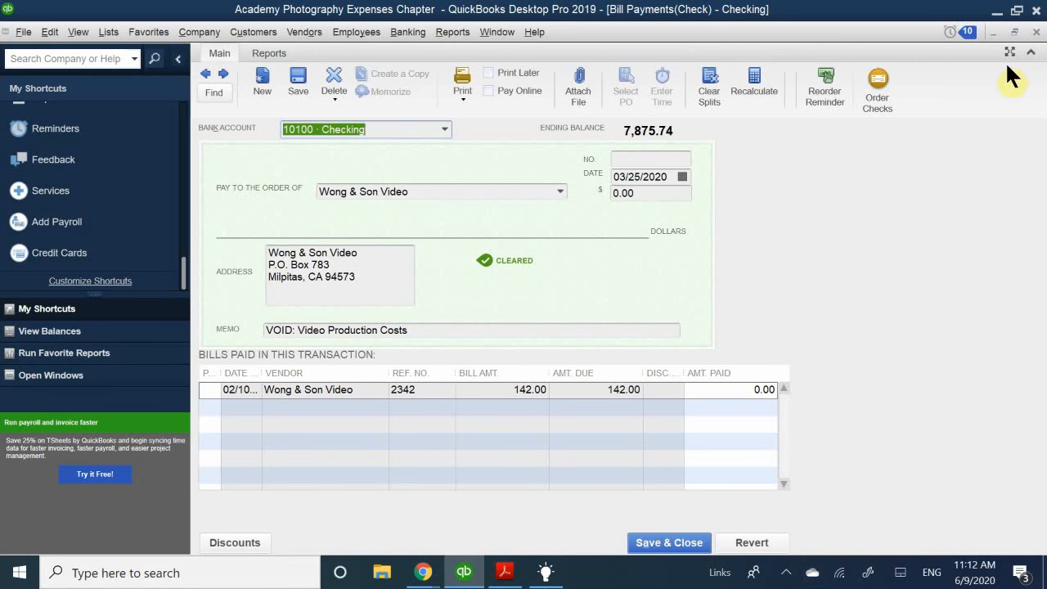
left_click(1036, 31)
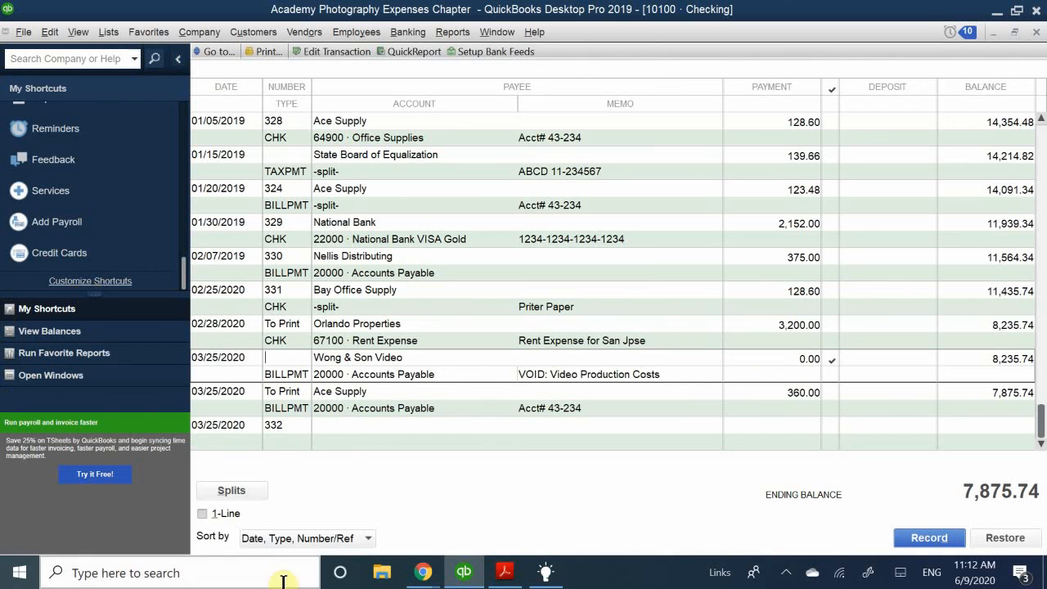
left_click(274, 399)
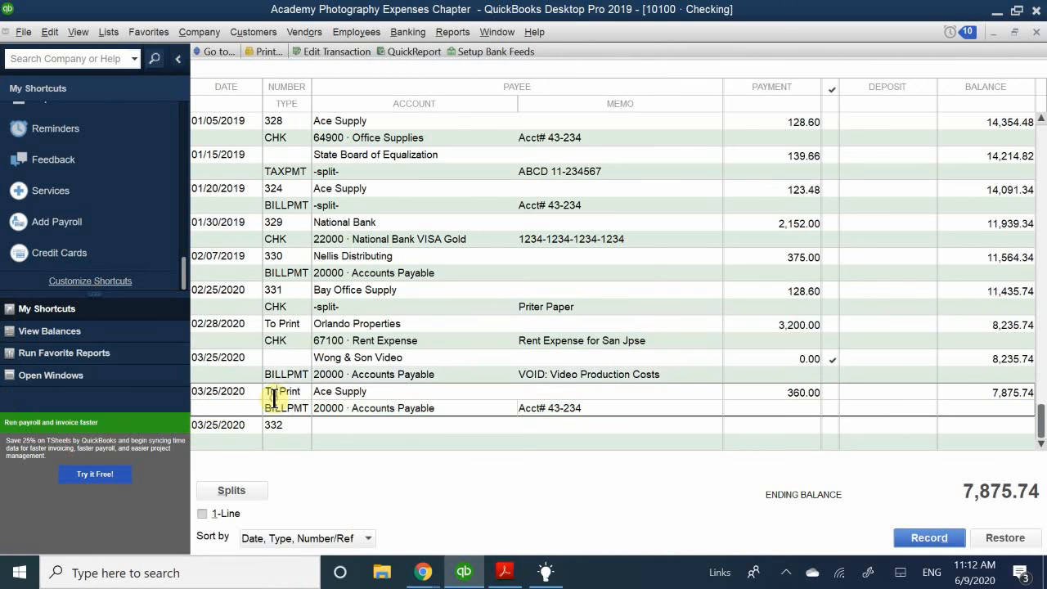
left_click(260, 360)
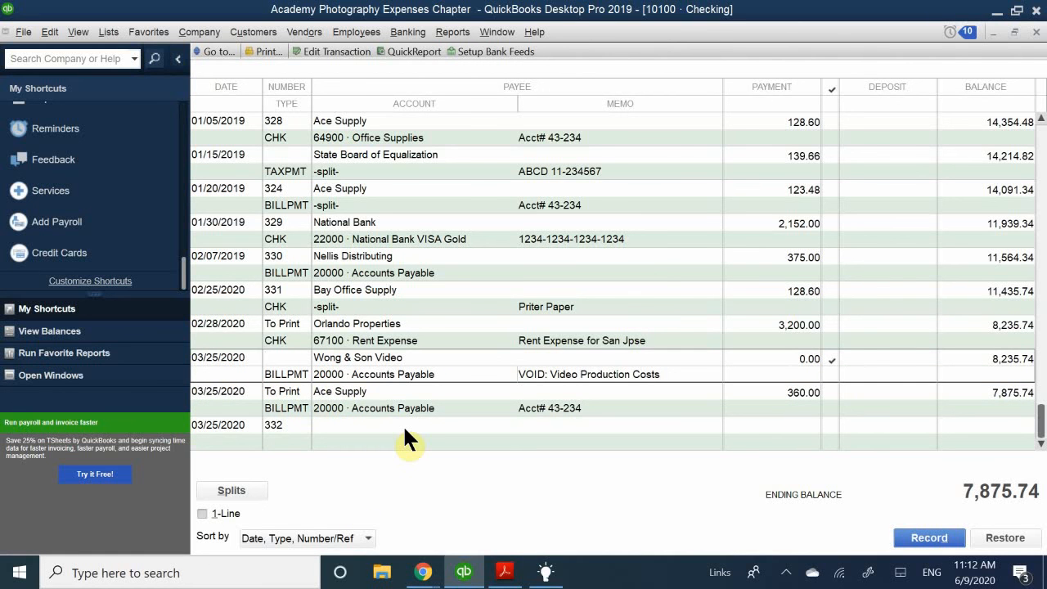
scroll(402, 425, "up", 3)
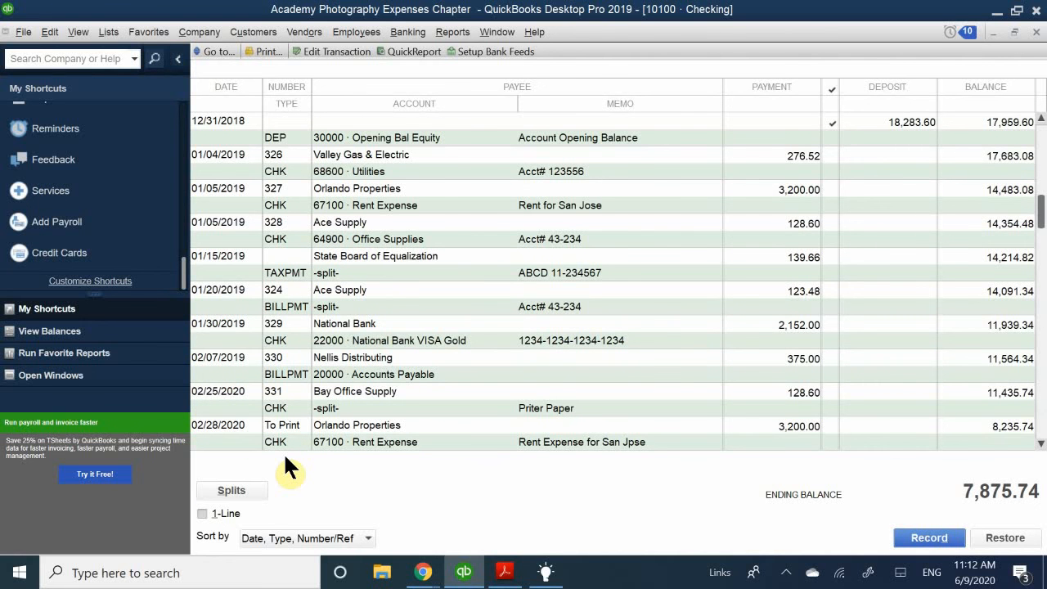
scroll(296, 446, "down", 3)
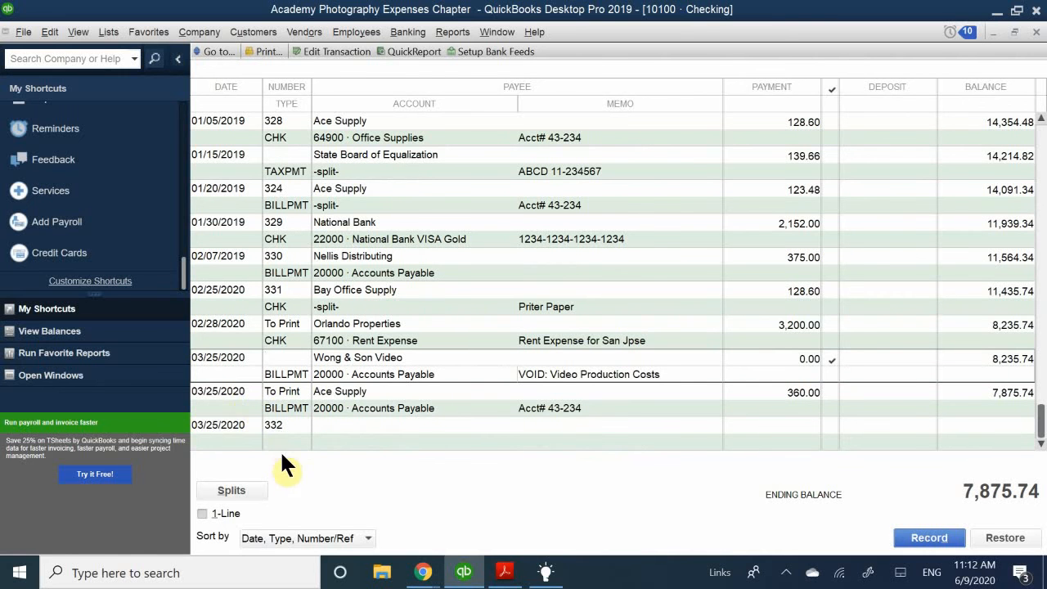
left_click(280, 440)
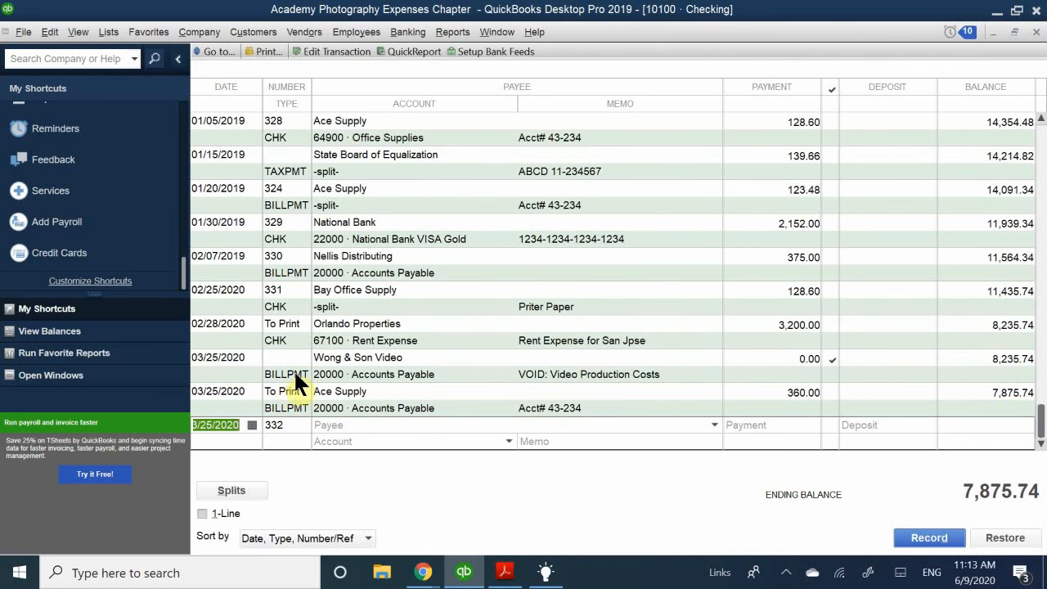
right_click(339, 365)
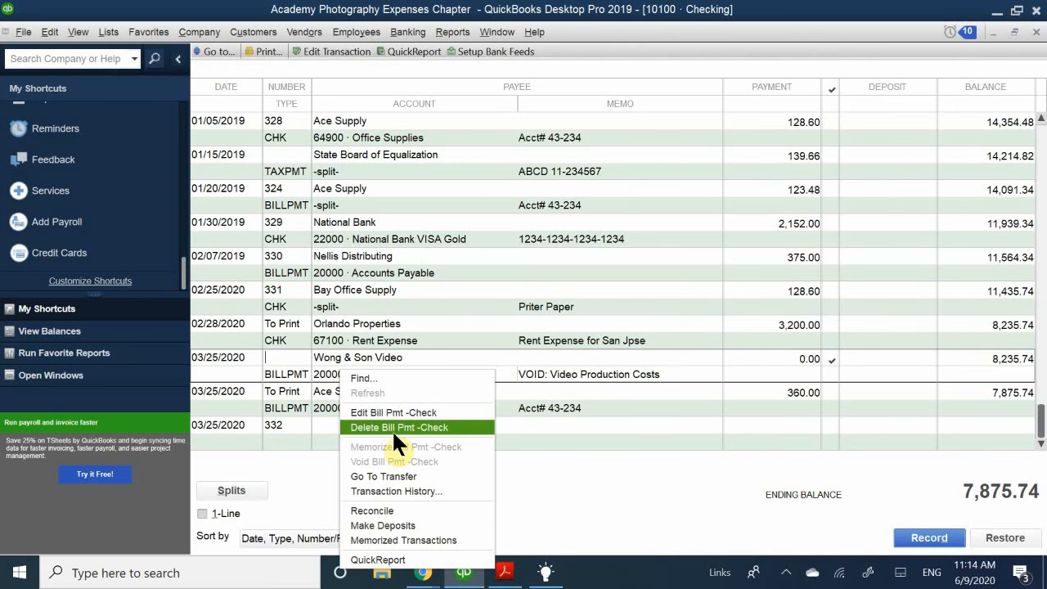
left_click(283, 460)
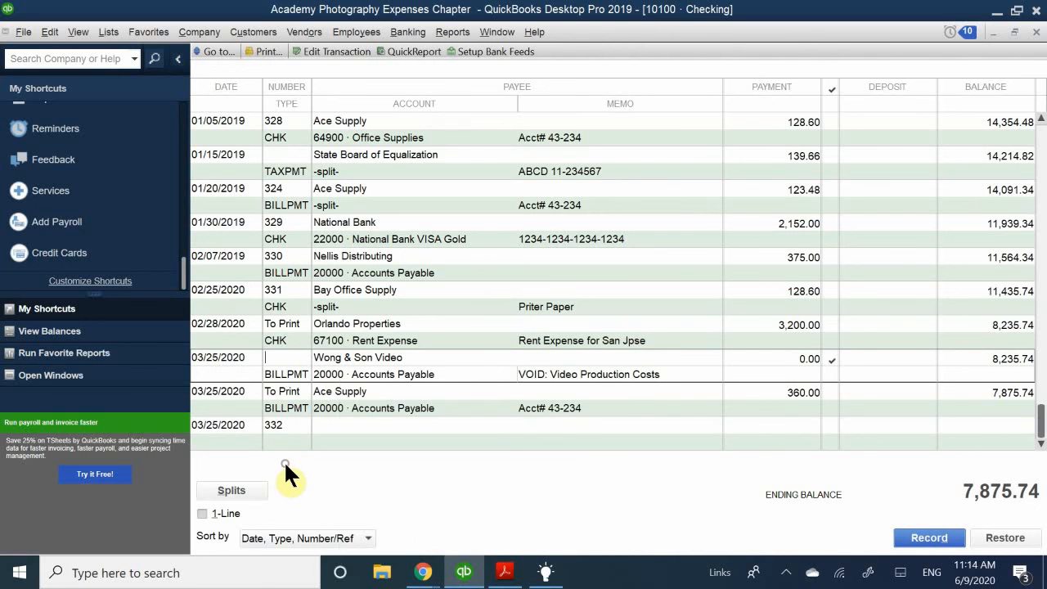
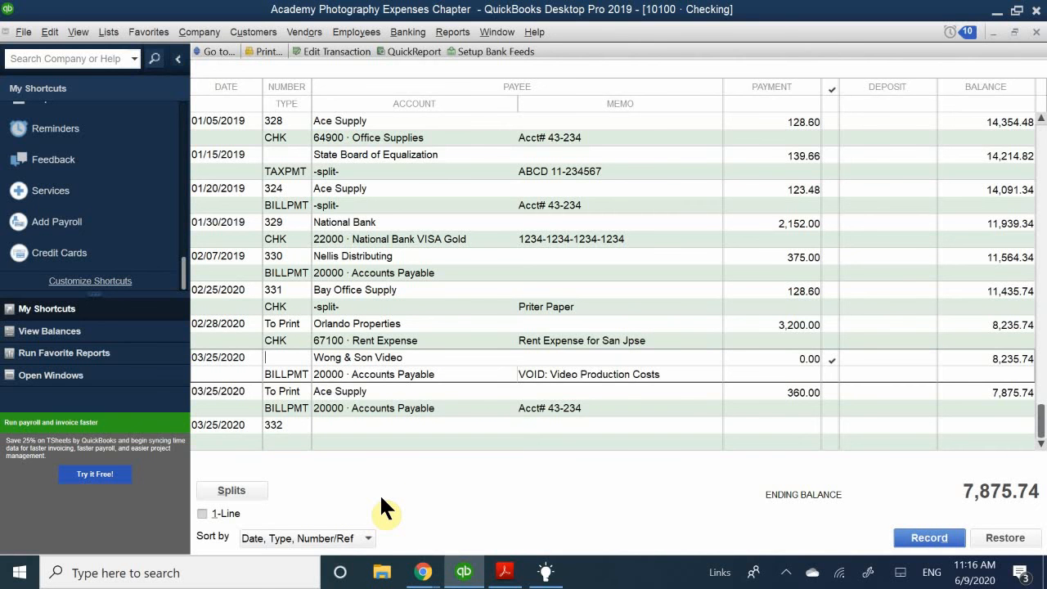
Switch to QB CH 4.pdf in Acrobat Reader, read the bill payment instructions on pages 21 to 25, and return to QuickBooks
left_click(503, 575)
scroll(420, 369, "down", 3)
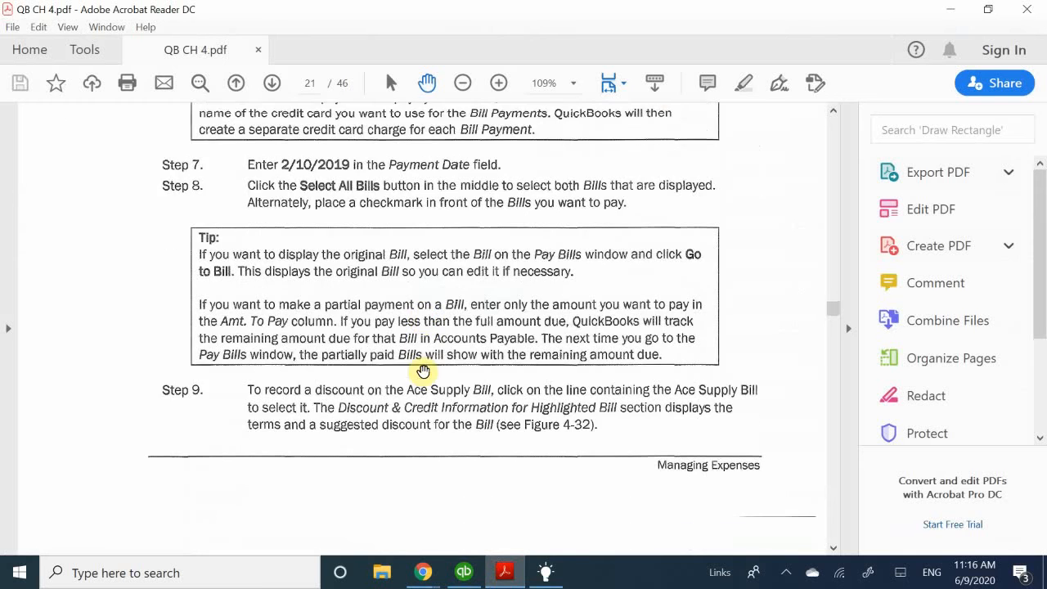
scroll(422, 369, "down", 20)
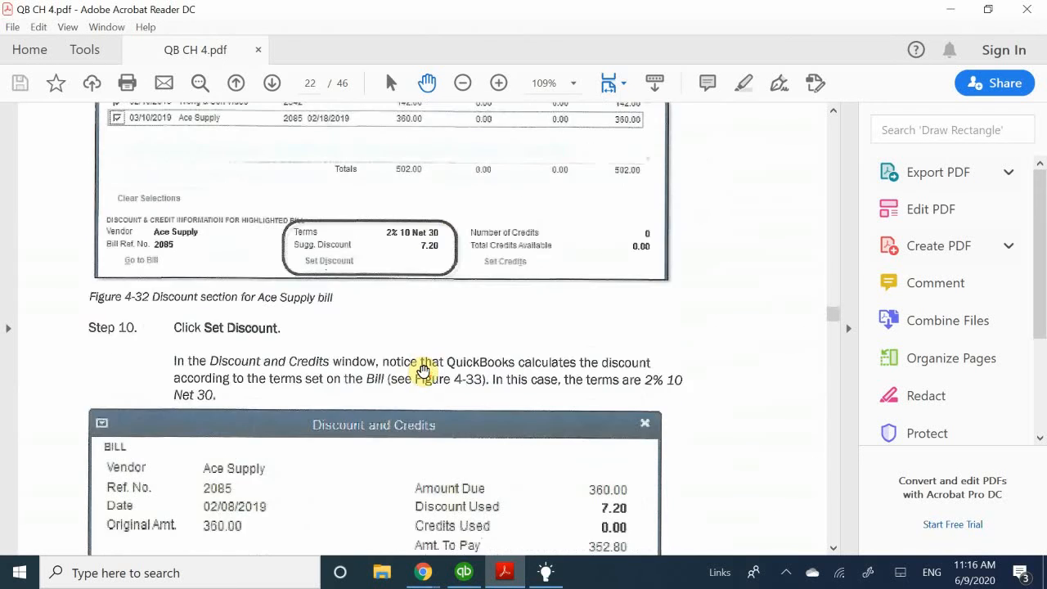
scroll(422, 370, "down", 20)
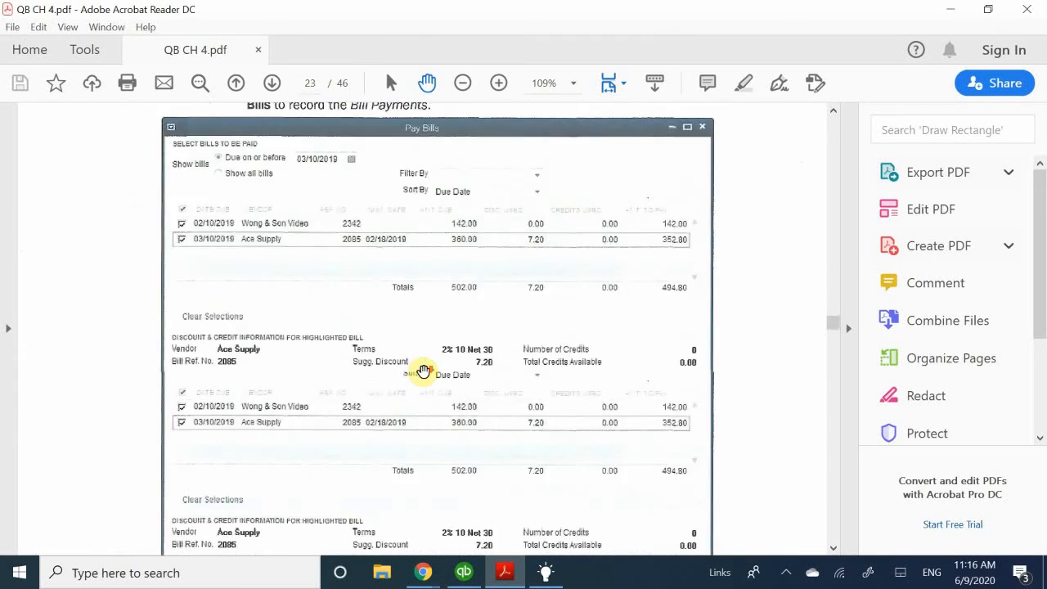
scroll(423, 370, "down", 10)
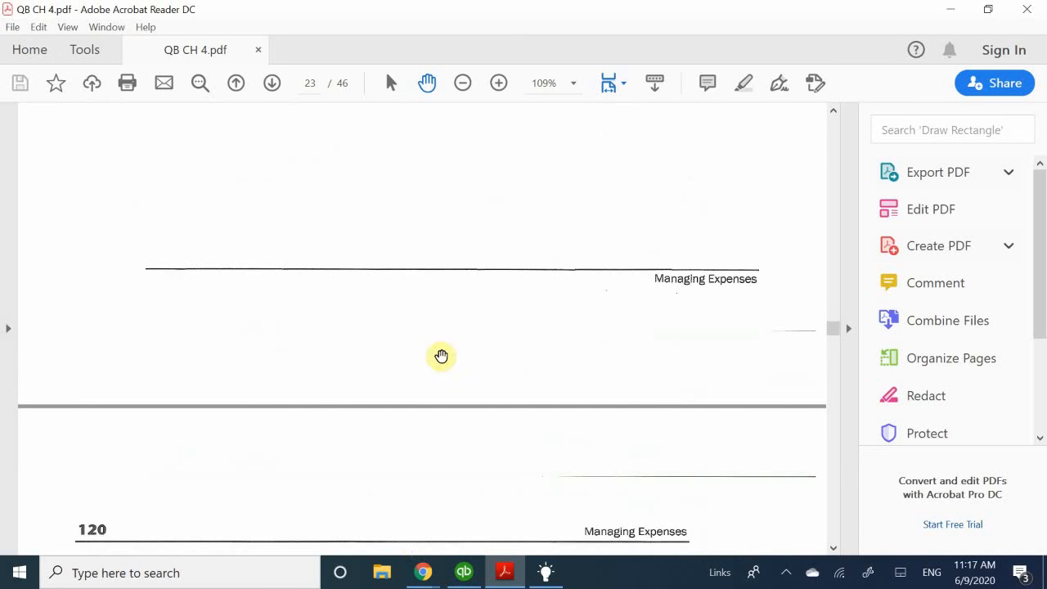
scroll(424, 366, "down", 5)
scroll(425, 366, "down", 14)
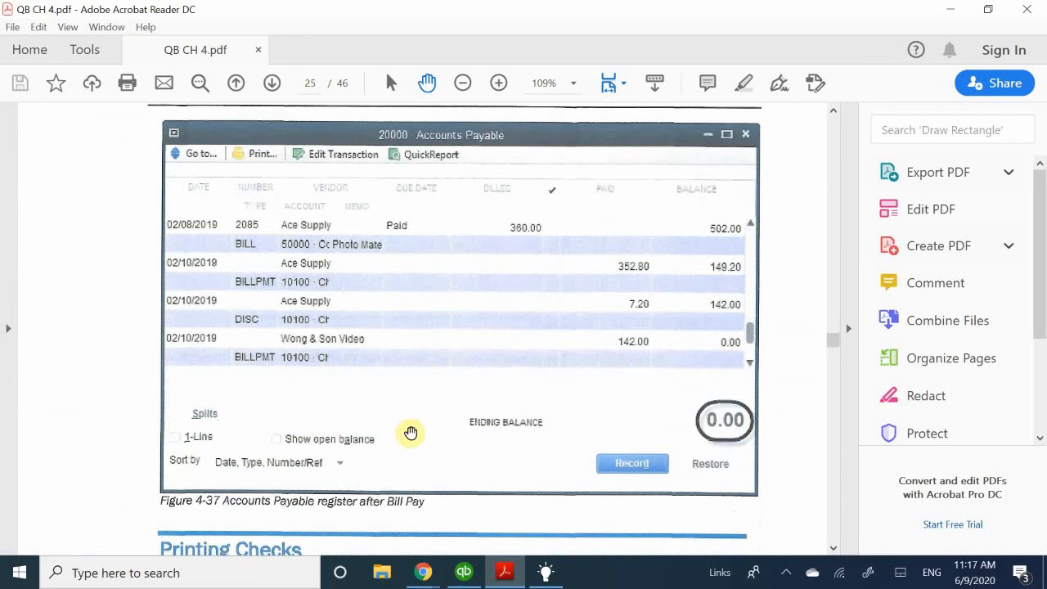
mouse_move(463, 572)
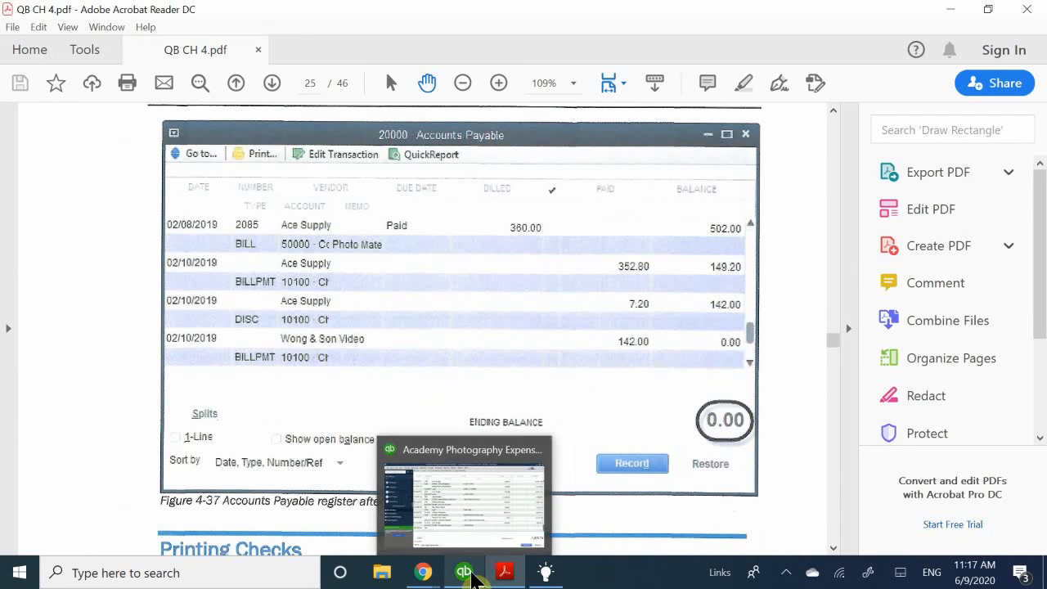
left_click(487, 508)
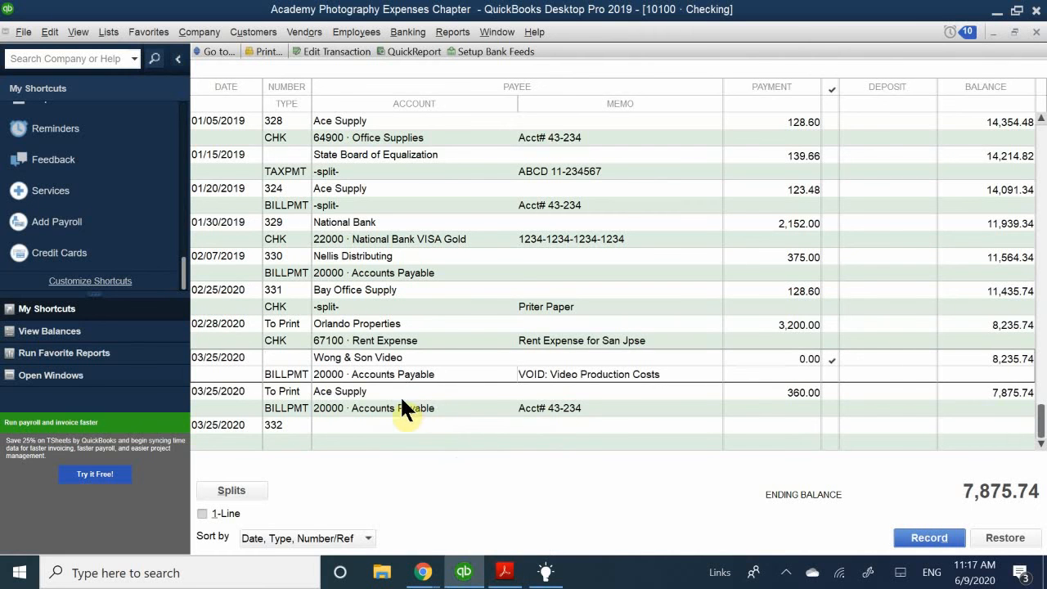
Close the checking register and open a new credit card purchase/charge on the National Bank VISA Gold account
left_click(1035, 32)
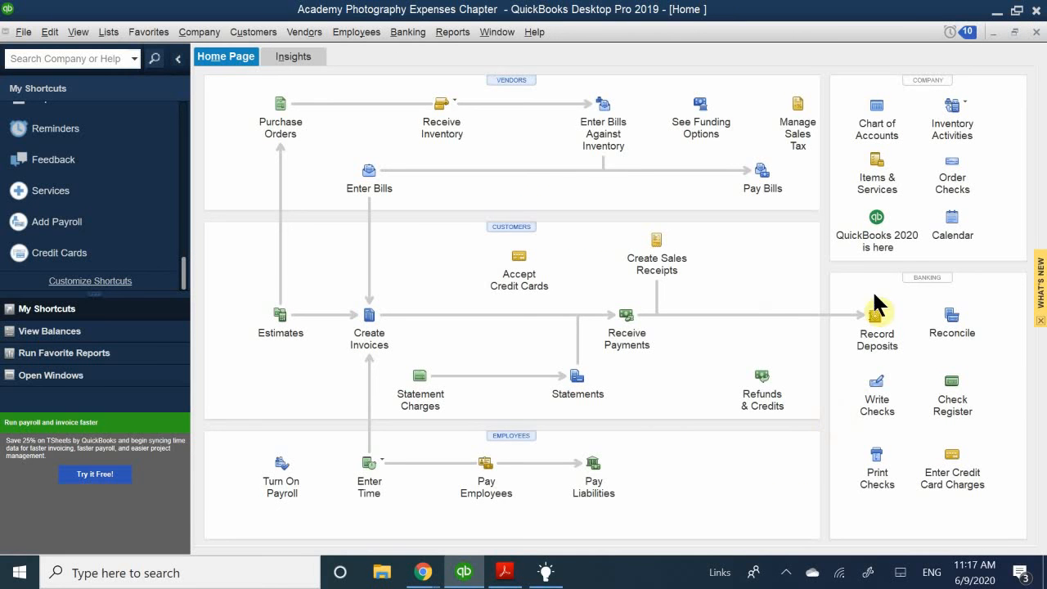
left_click(951, 459)
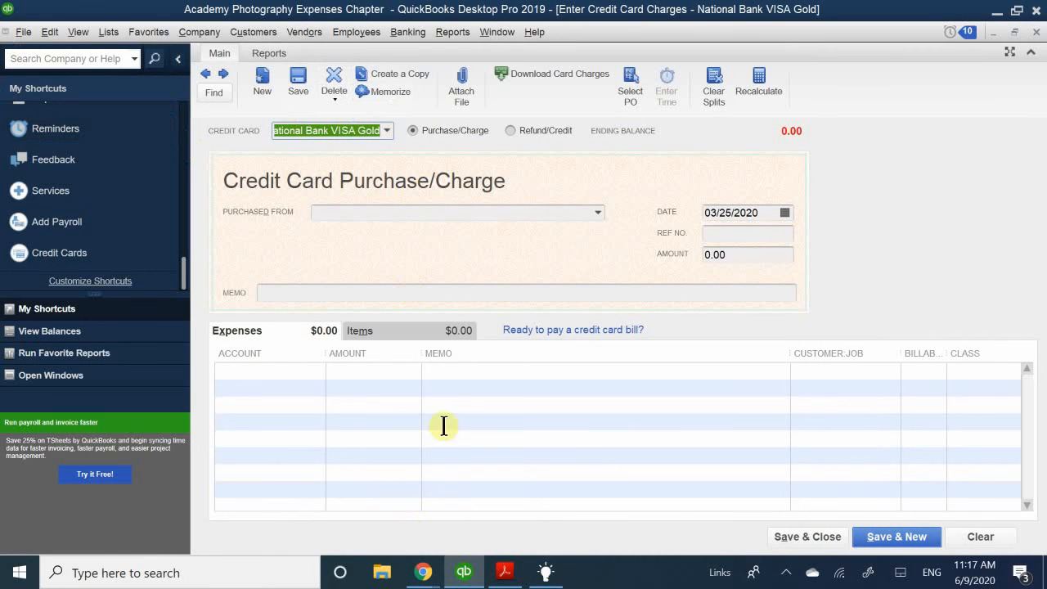
left_click(385, 129)
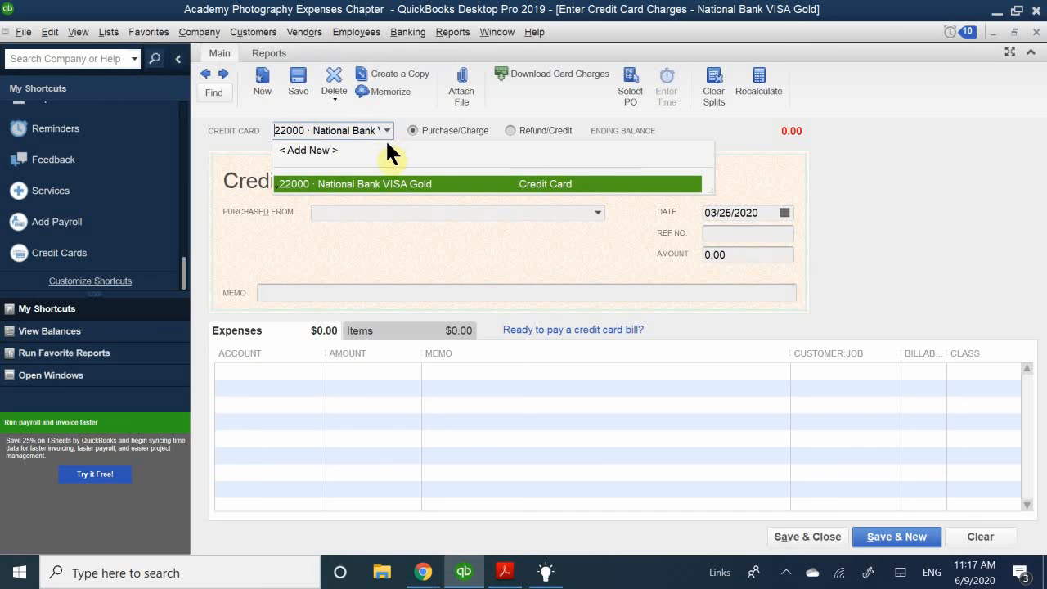
left_click(388, 125)
left_click(388, 125)
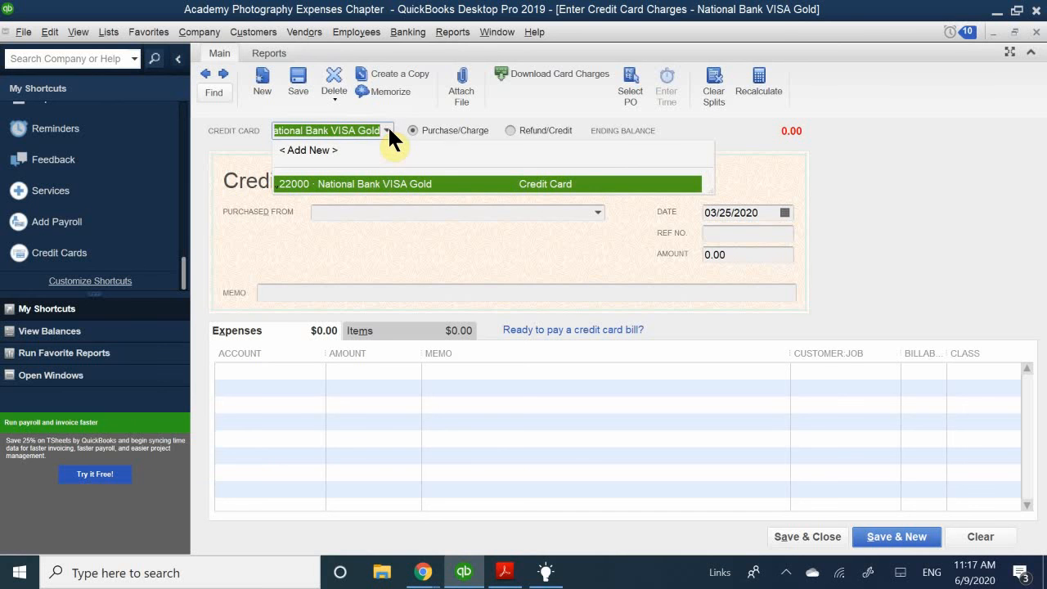
left_click(387, 125)
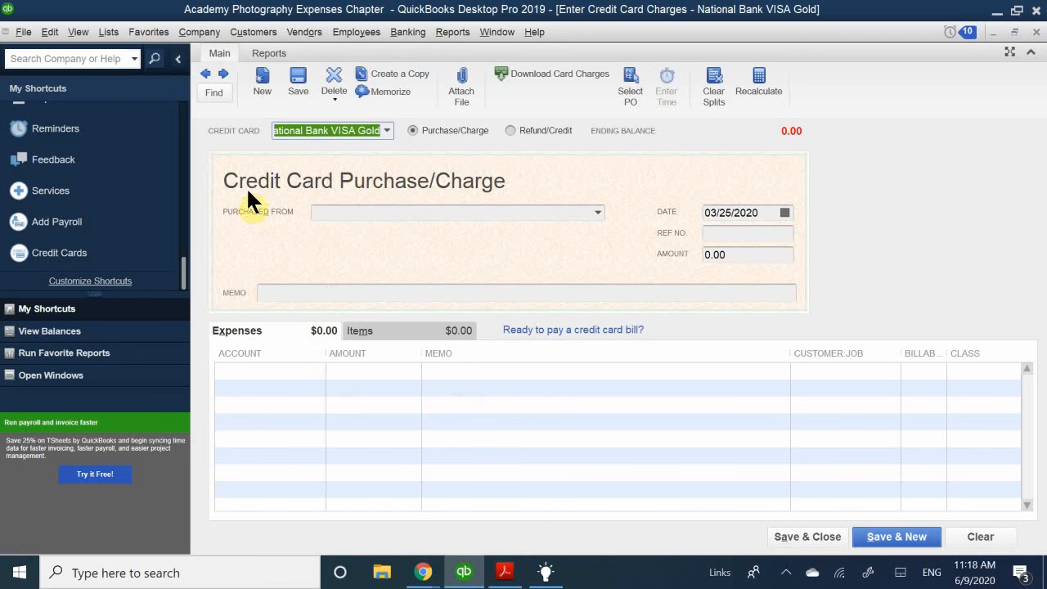
left_click(371, 209)
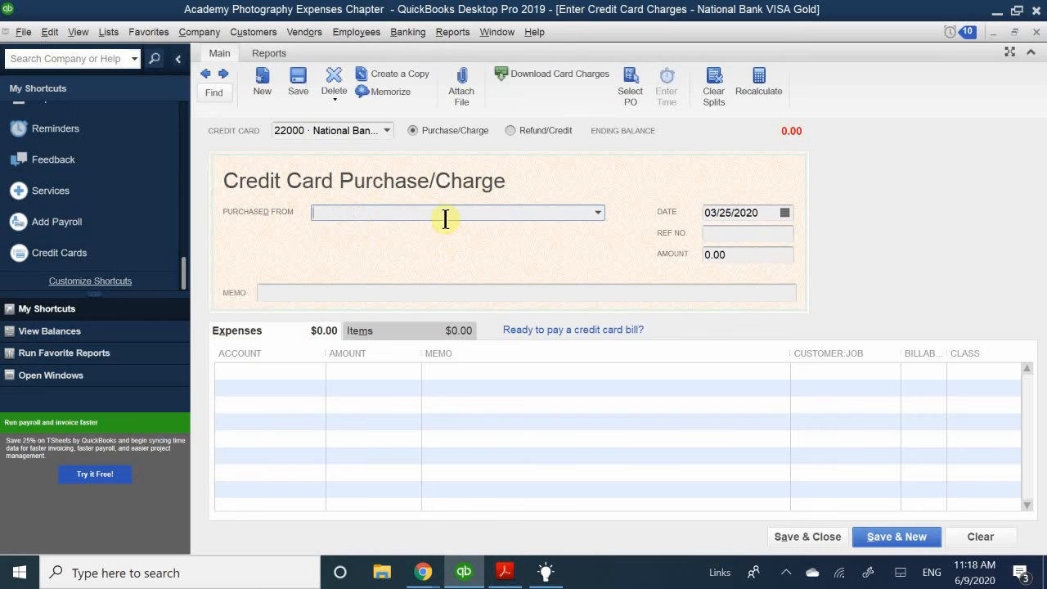
type("Ace Supply")
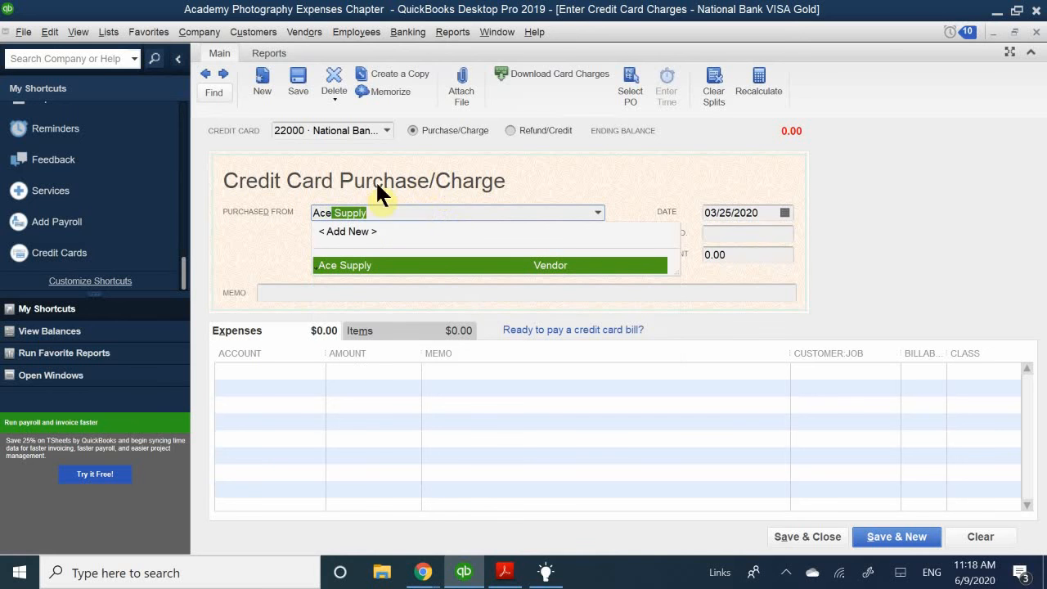
left_click(383, 265)
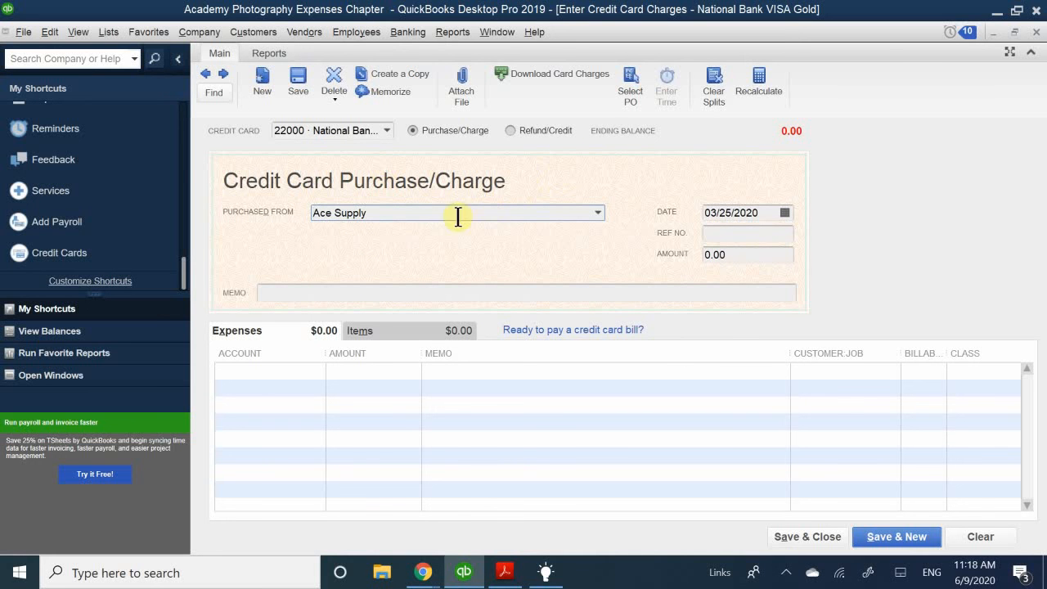
Set the vendor of the credit card charge to Bay Office Supply and enter Printer as the charge's memo
left_click_drag(370, 212, 257, 209)
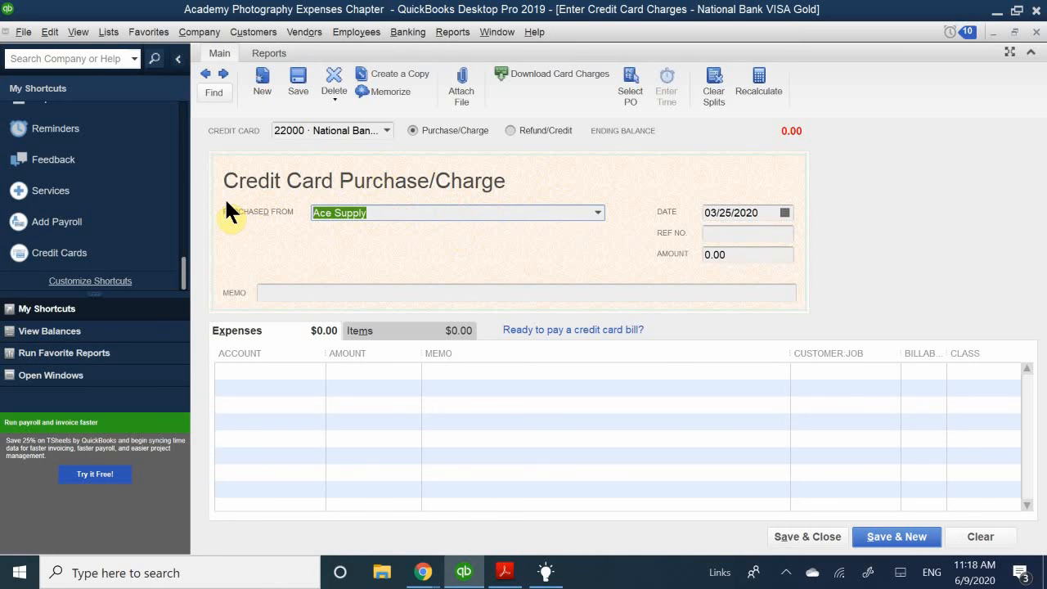
key("BackSpace")
type("Bay Offi")
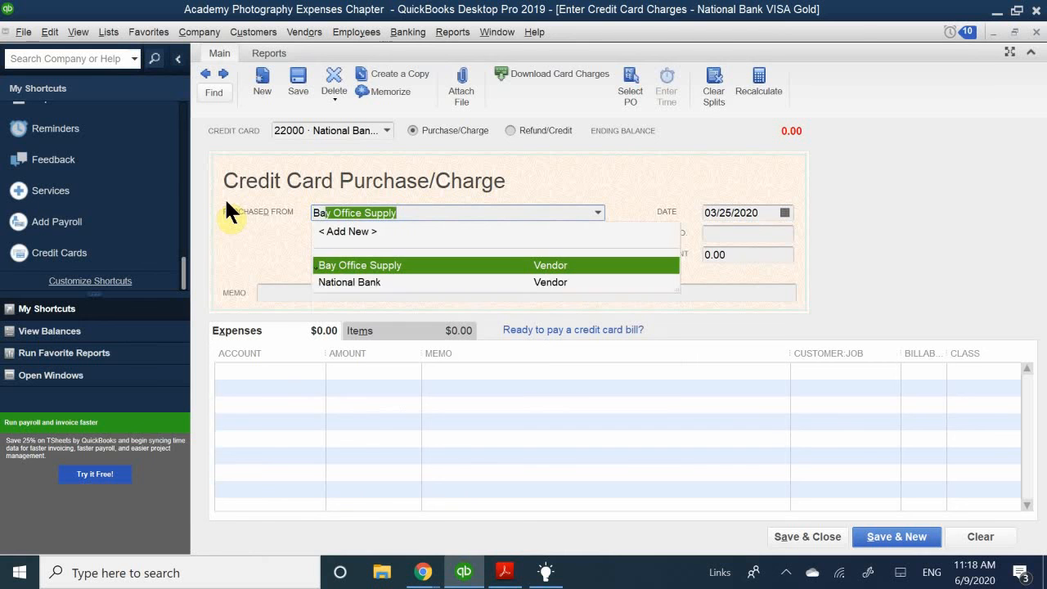
left_click(348, 265)
left_click(311, 287)
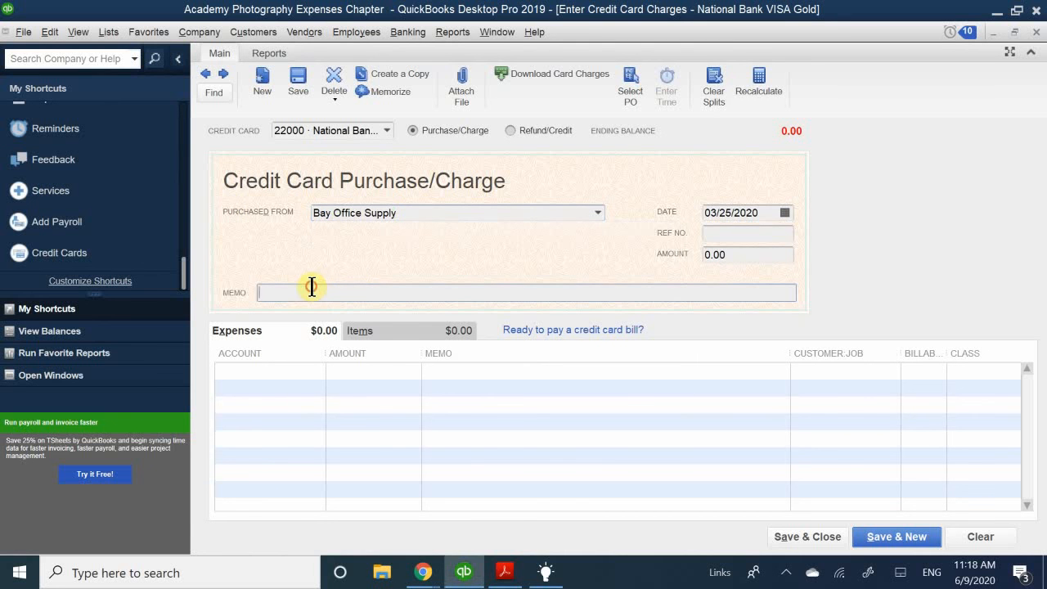
type("Printer")
left_click(254, 372)
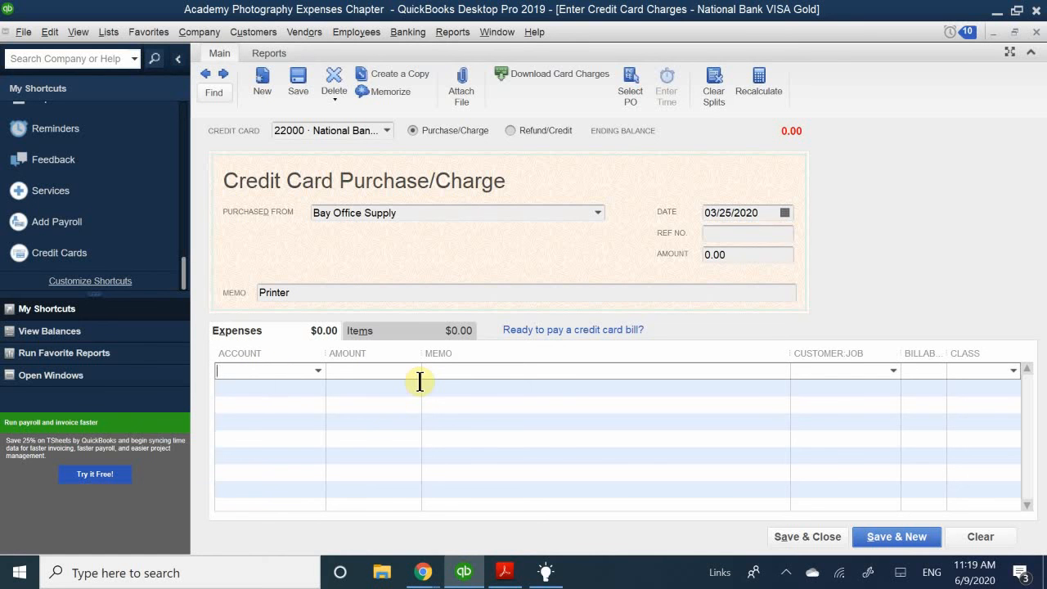
type("10.")
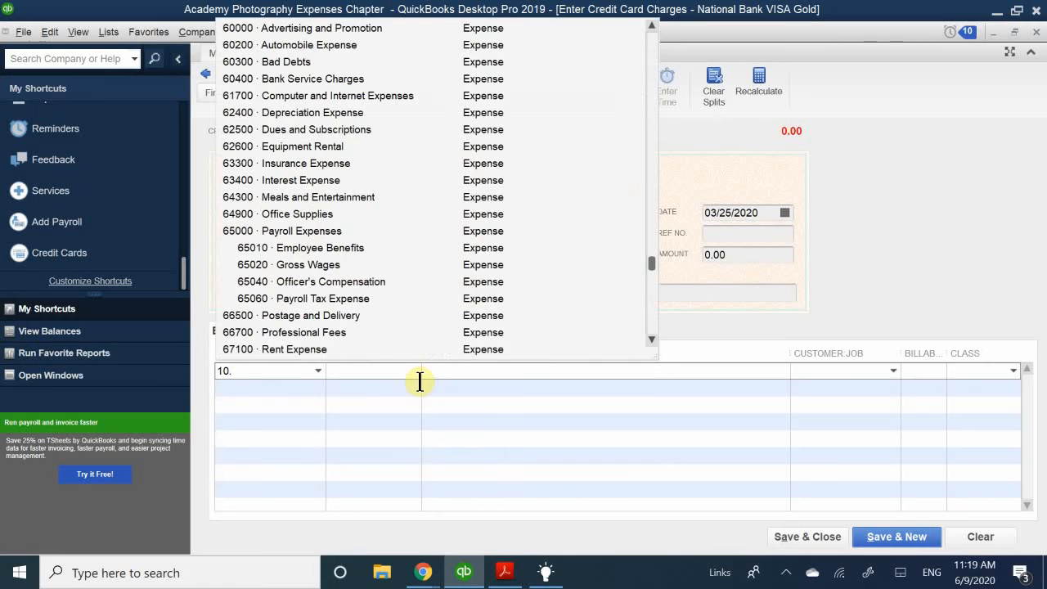
key("BackSpace")
key("BackSpace")
key("BackSpace")
key("BackSpace")
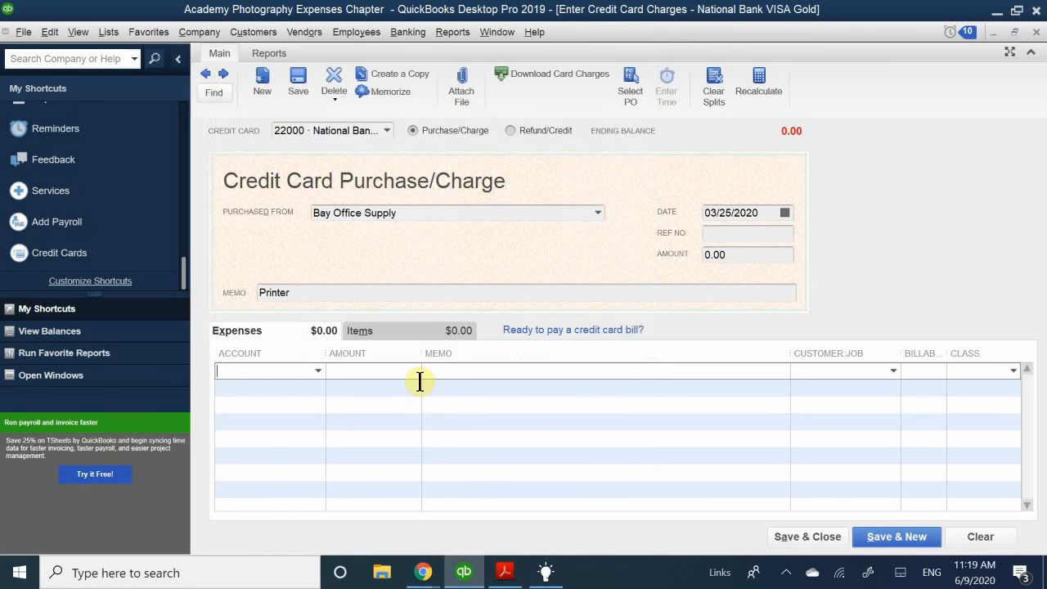
Assign the first expense line to the 64900 Office Supplies account with an amount of 10.85
type("Office Supplies")
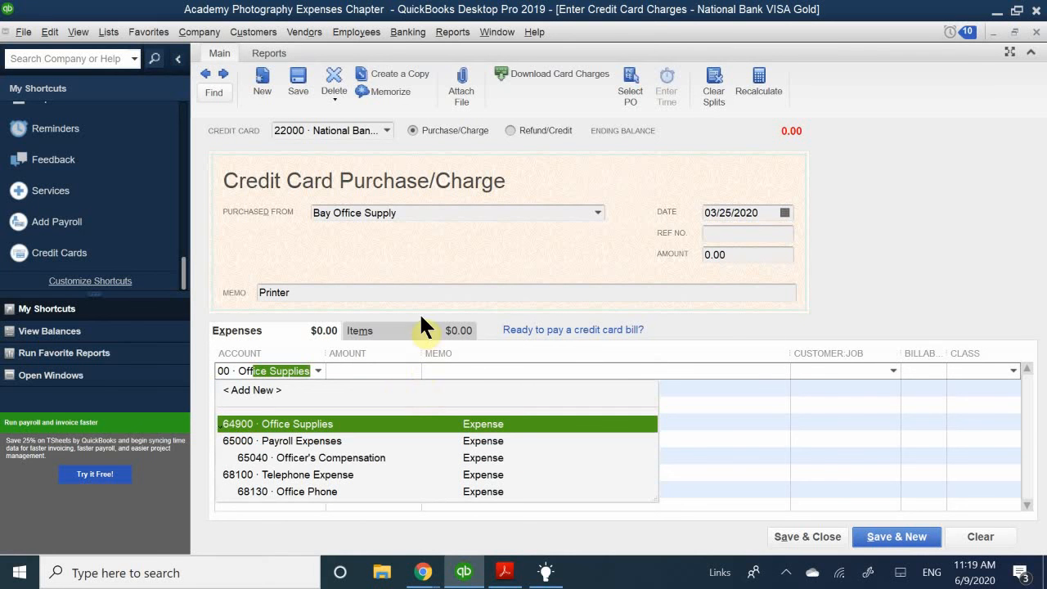
left_click(312, 420)
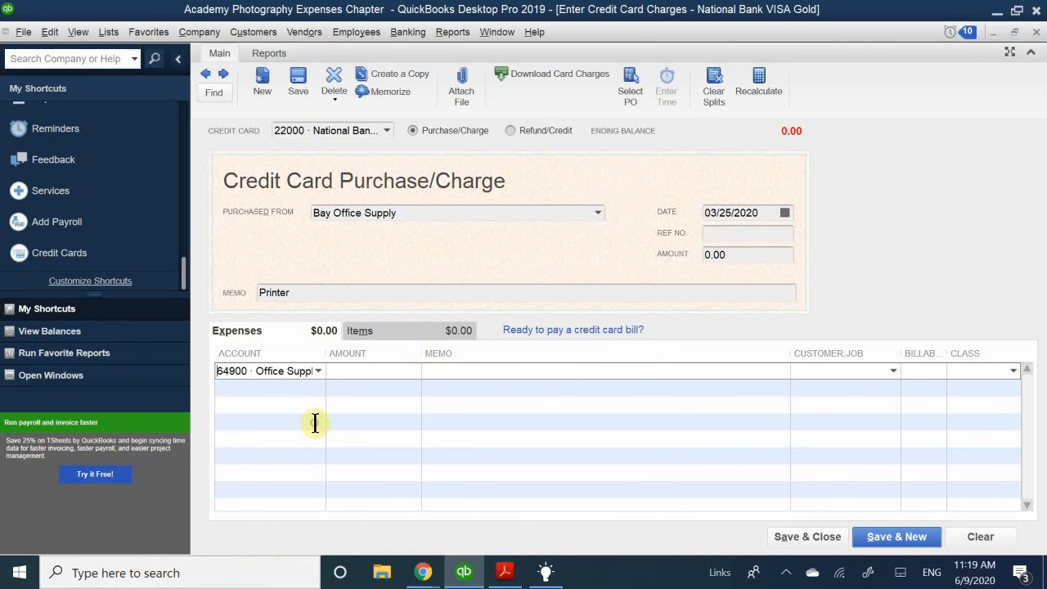
key("Tab")
key("Tab")
left_click(384, 374)
type("10.85")
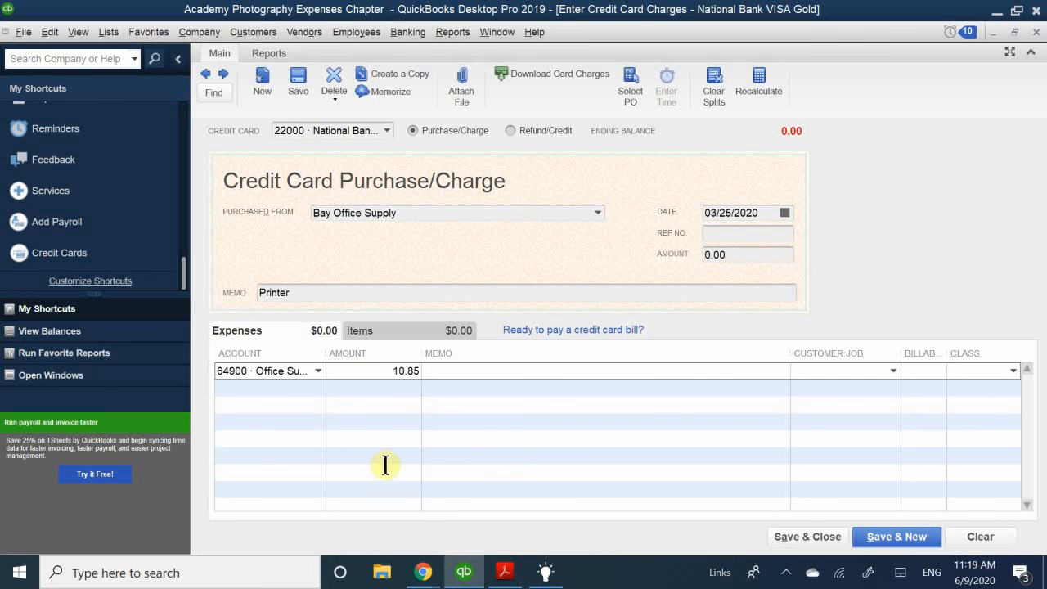
Enter the memo "Prubter Paper" on the Office Supplies expense line, and save and close the charge without assigning a class
left_click(465, 372)
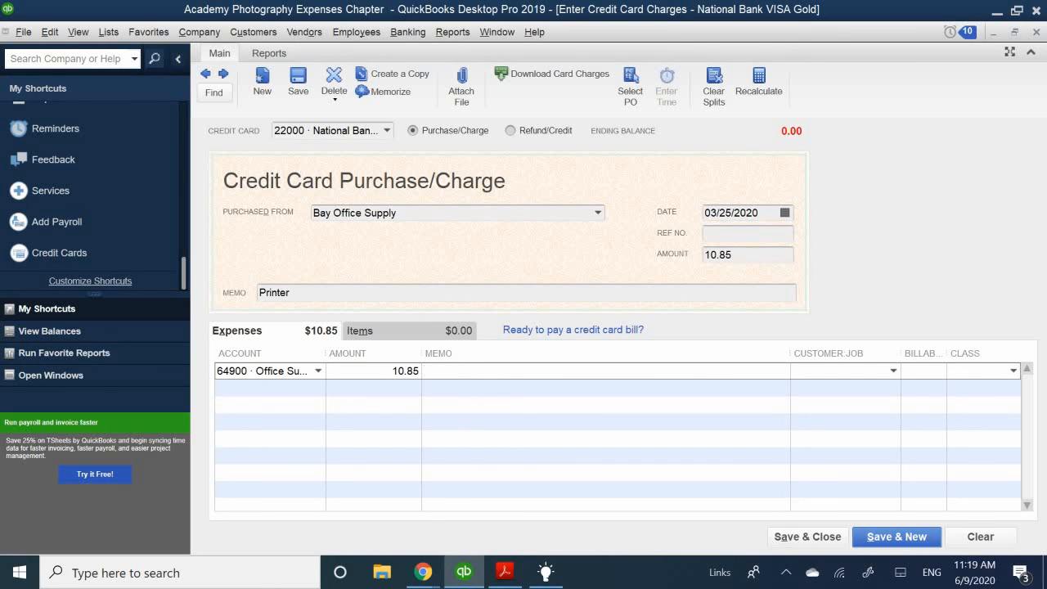
type("Prubter O")
type("ffic")
key("BackSpace")
key("BackSpace")
key("BackSpace")
key("BackSpace")
key("BackSpace")
type("Paper")
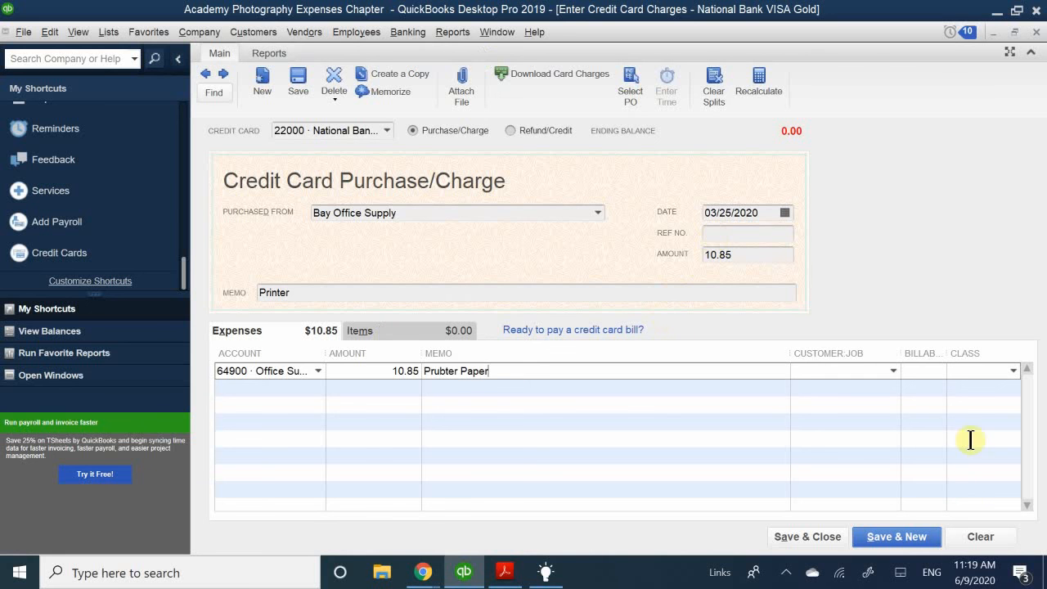
left_click(804, 531)
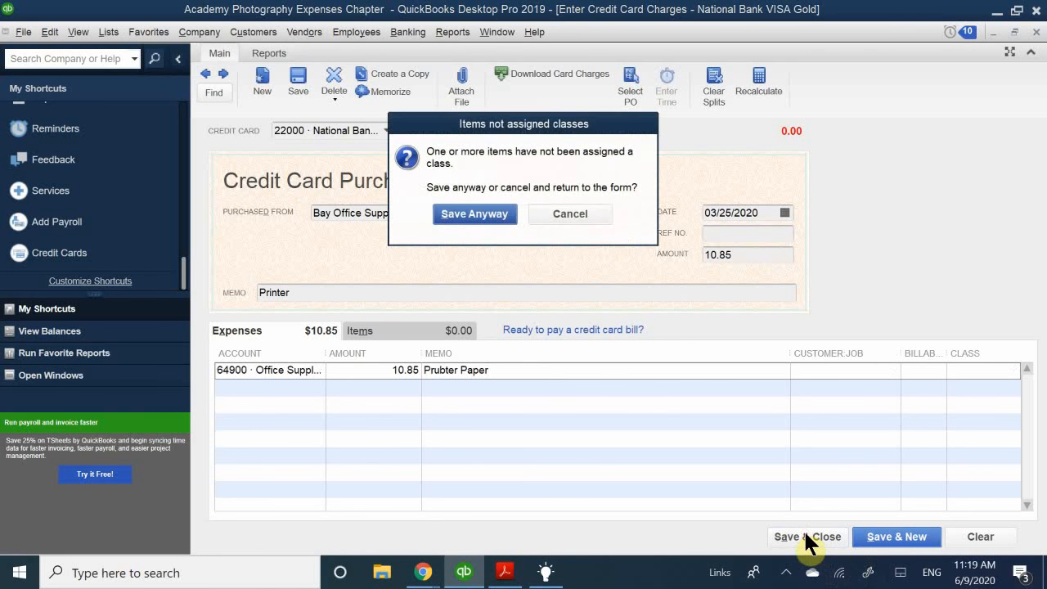
left_click(465, 213)
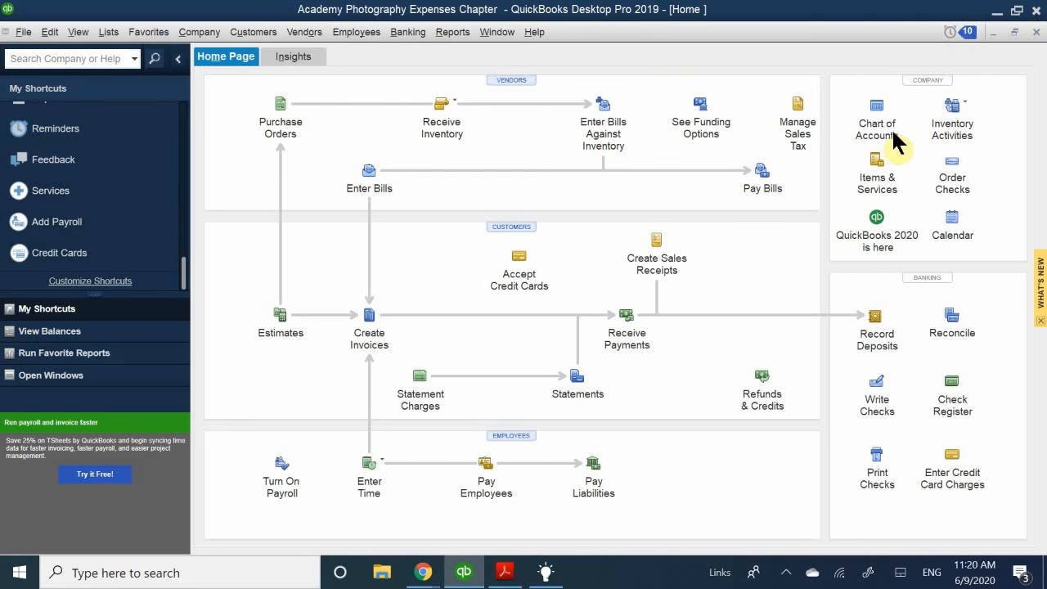
Find the 22000 National Bank VISA Gold account in the chart of accounts and open its register to review the charge
left_click(872, 114)
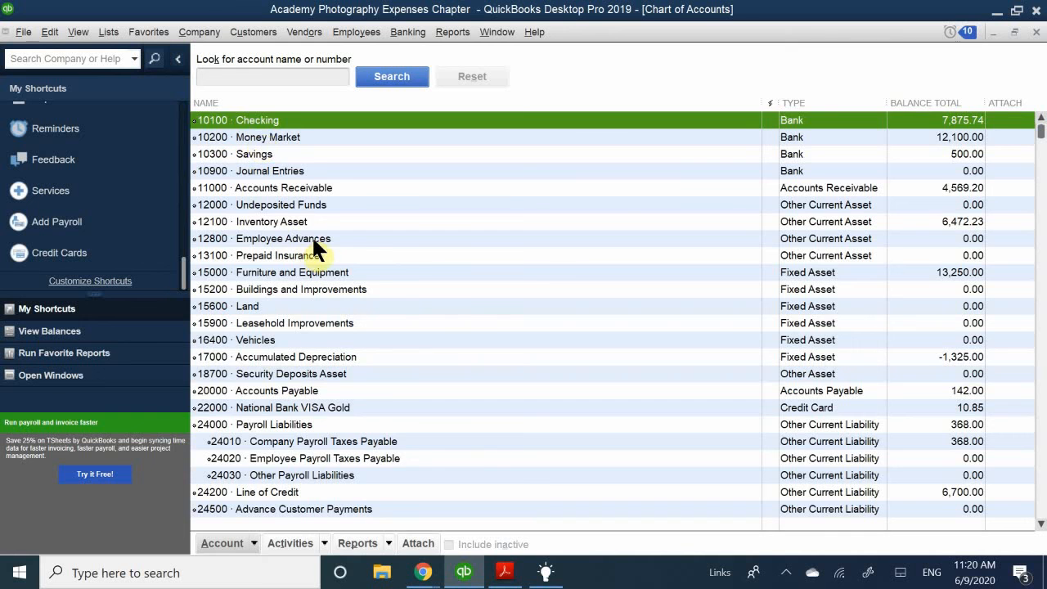
scroll(315, 245, "down", 2)
scroll(318, 247, "down", 1)
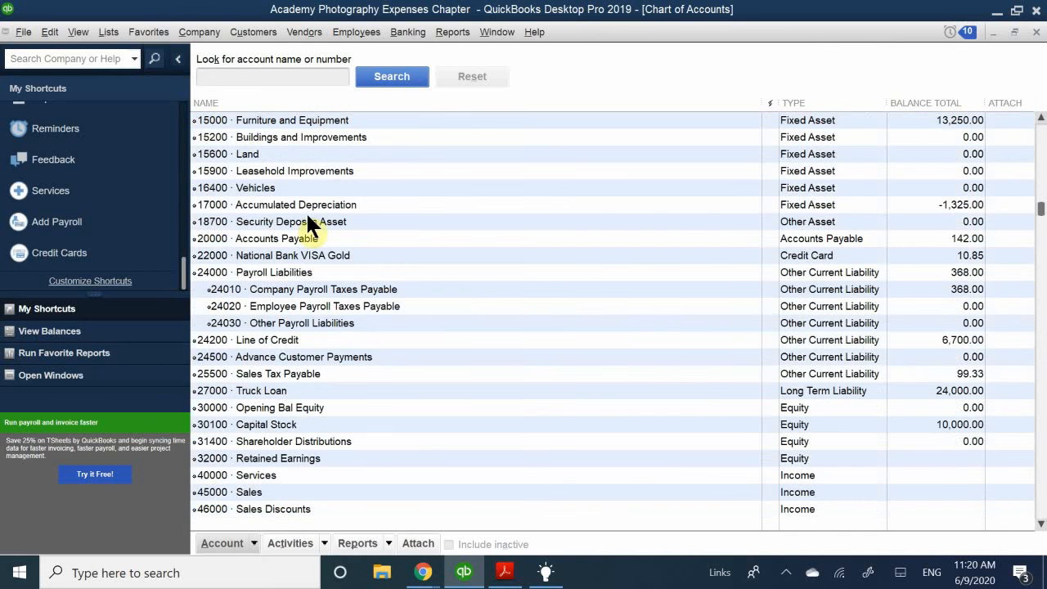
left_click(319, 255)
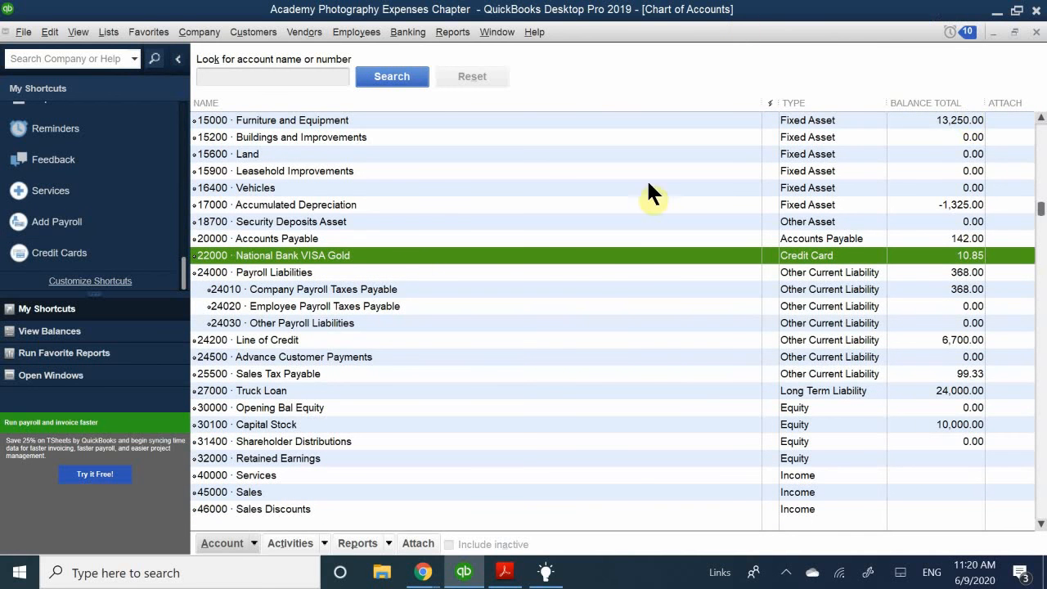
double_click(370, 254)
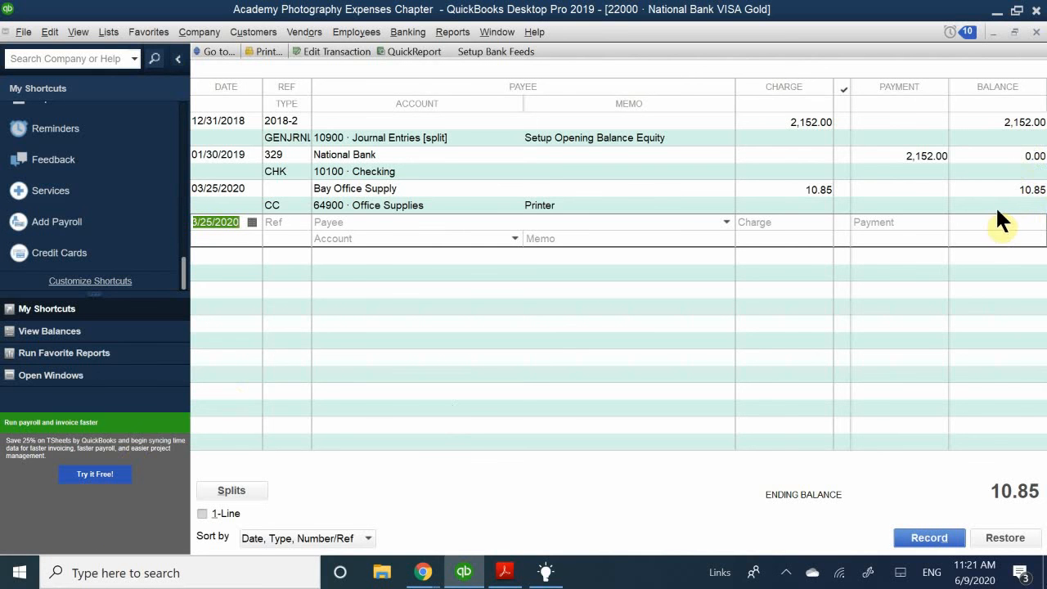
Close the credit card register and the chart of accounts, and open the Vendor Balance Detail report
left_click(1035, 32)
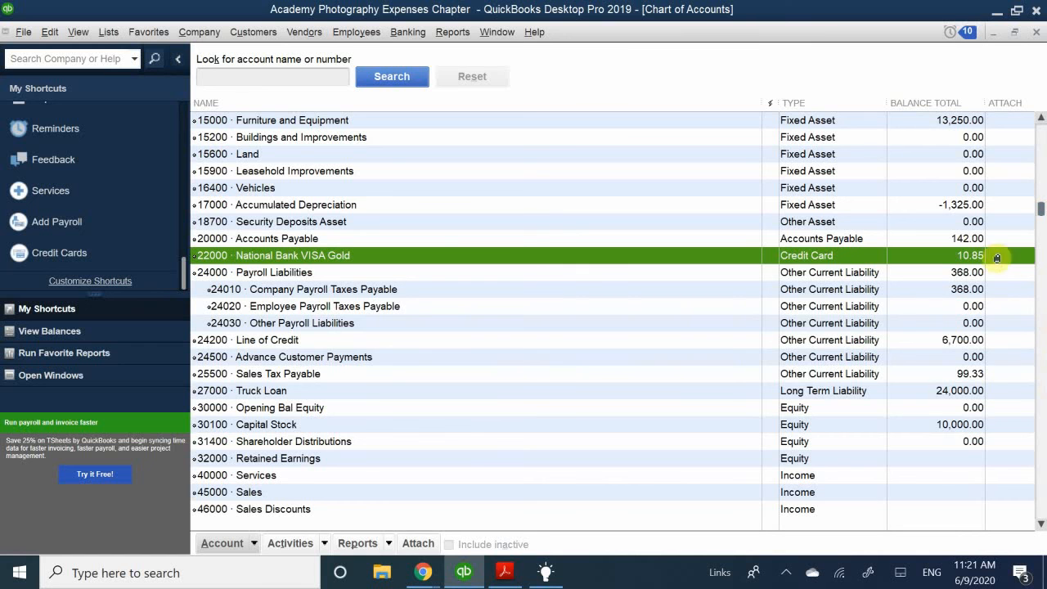
left_click(1034, 33)
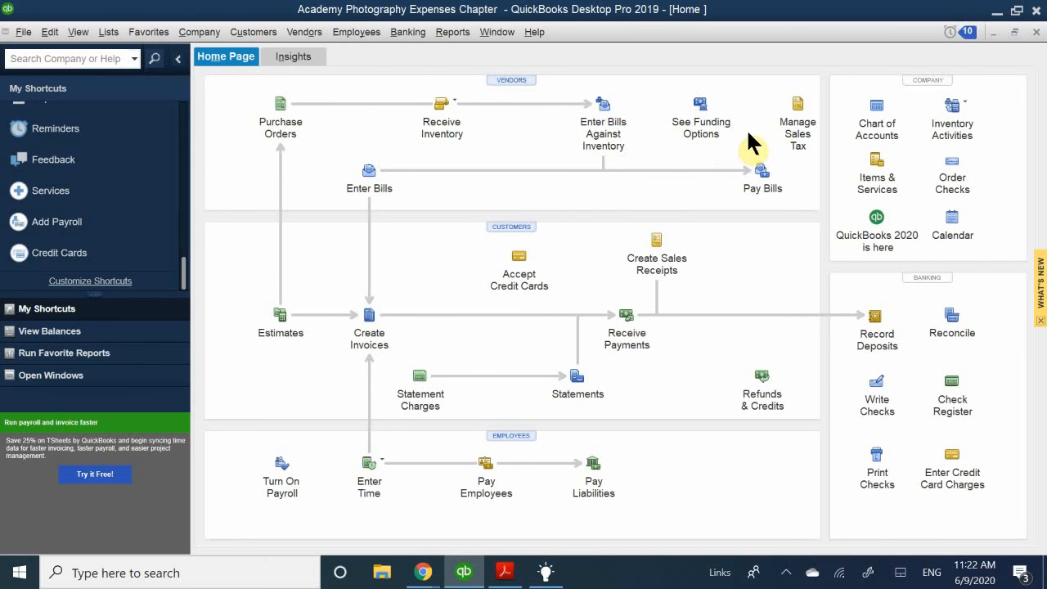
left_click(452, 33)
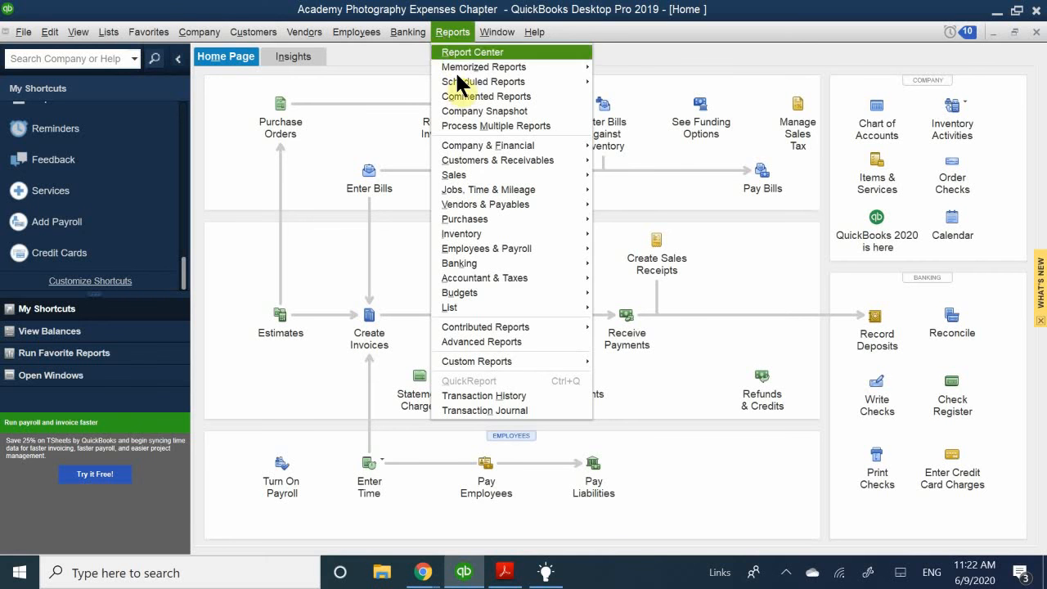
mouse_move(518, 148)
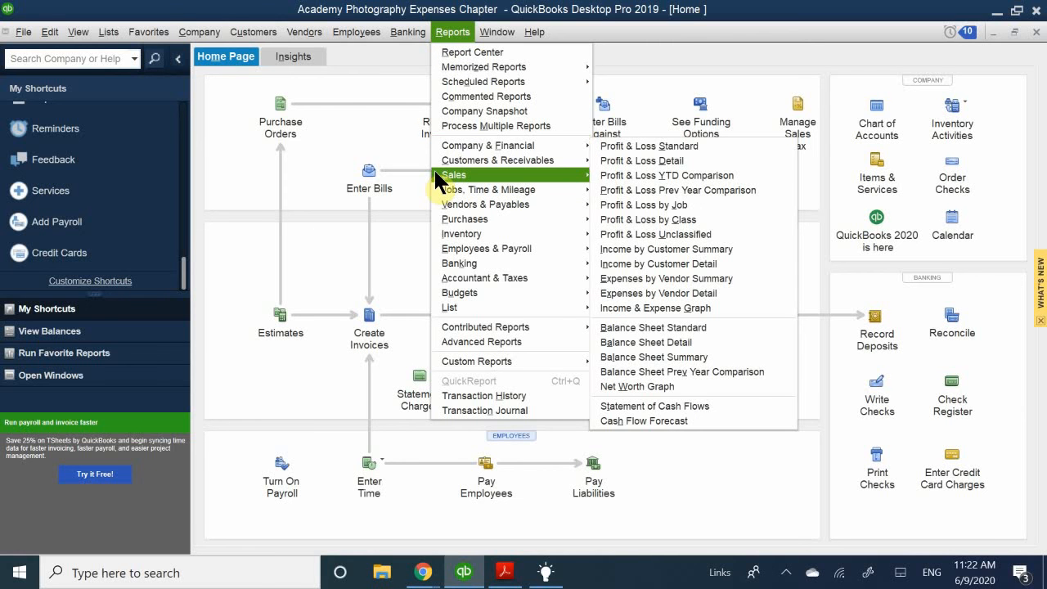
mouse_move(436, 176)
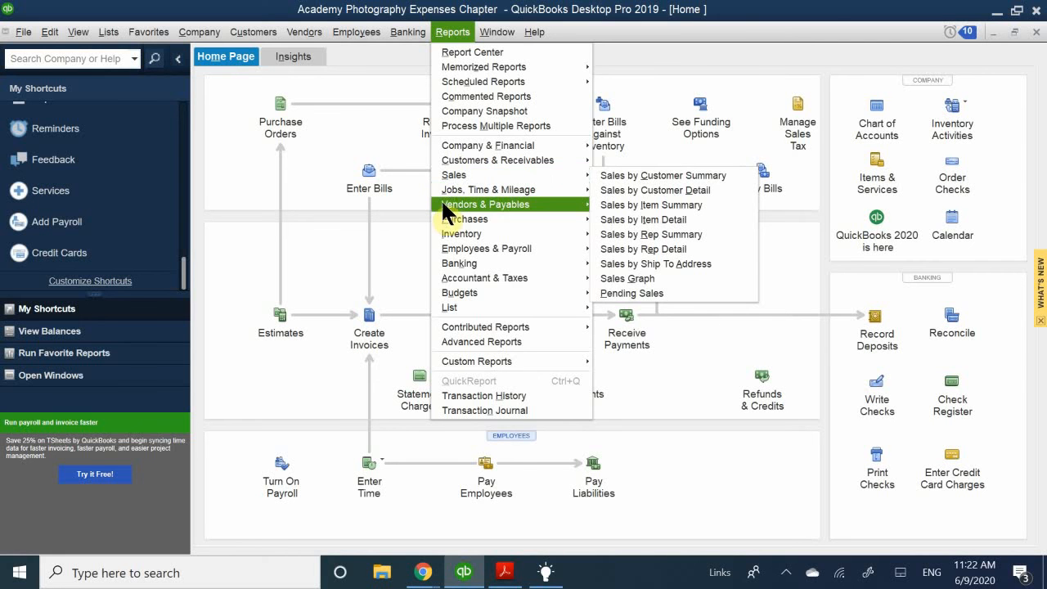
mouse_move(550, 168)
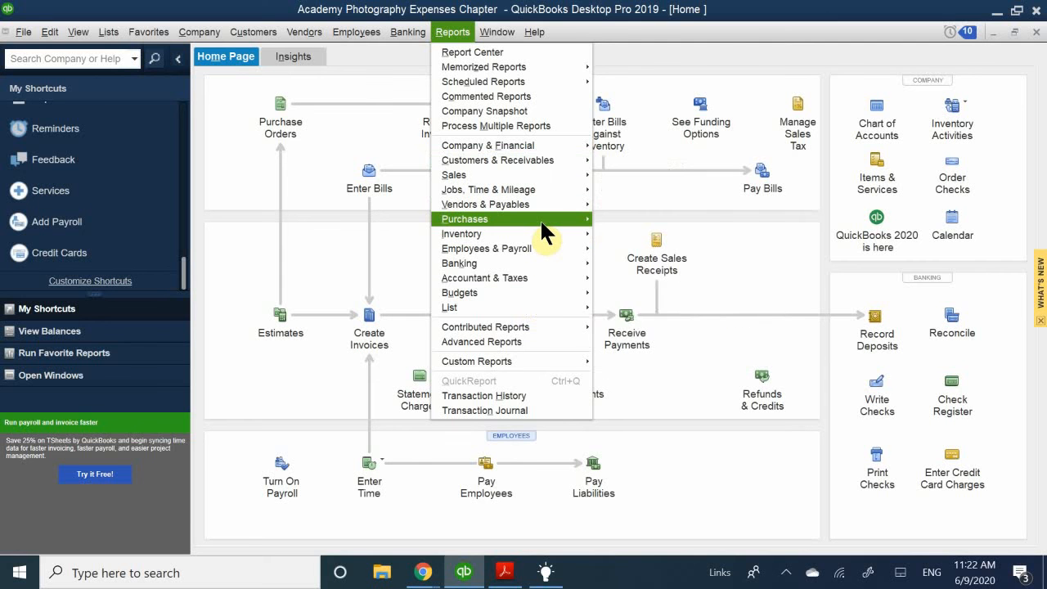
mouse_move(540, 219)
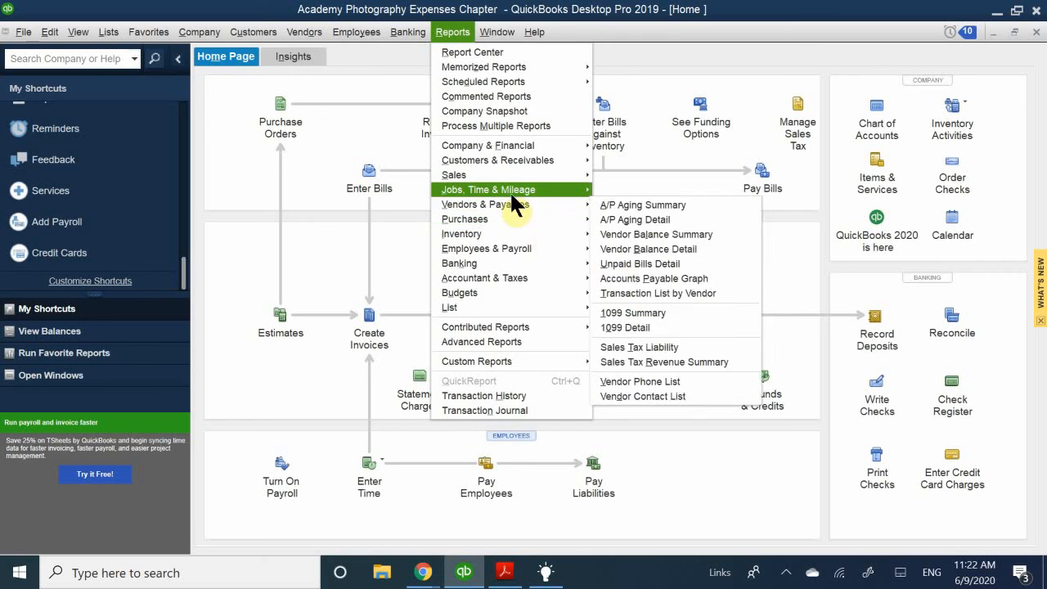
mouse_move(465, 195)
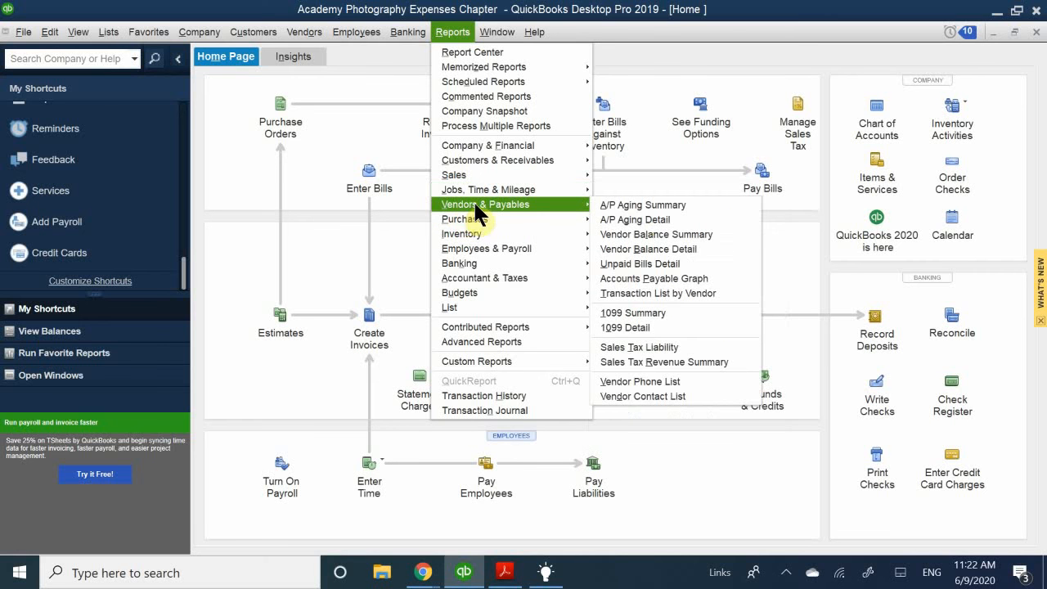
mouse_move(566, 203)
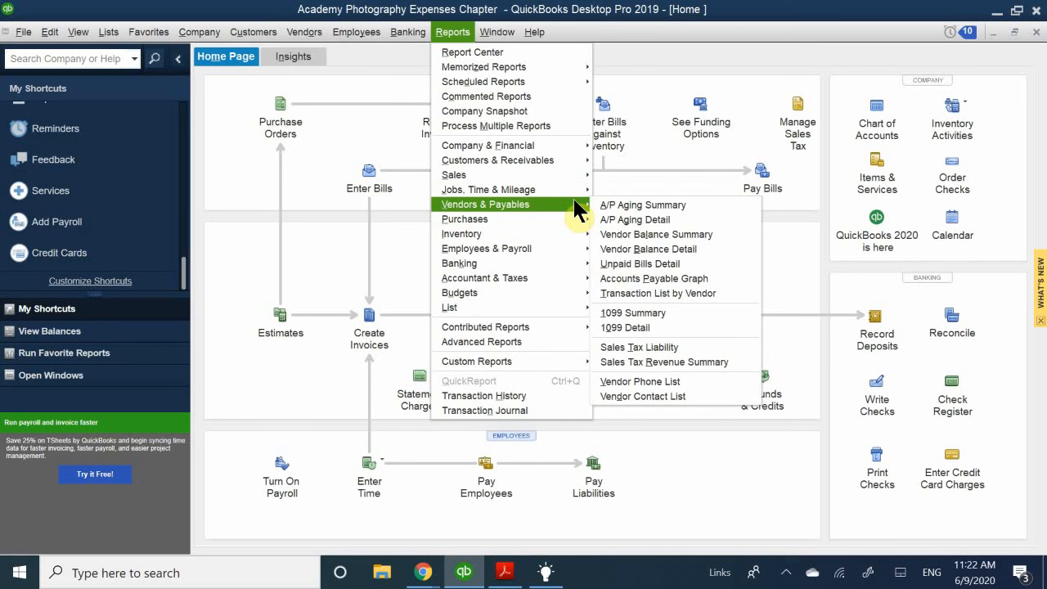
left_click(691, 253)
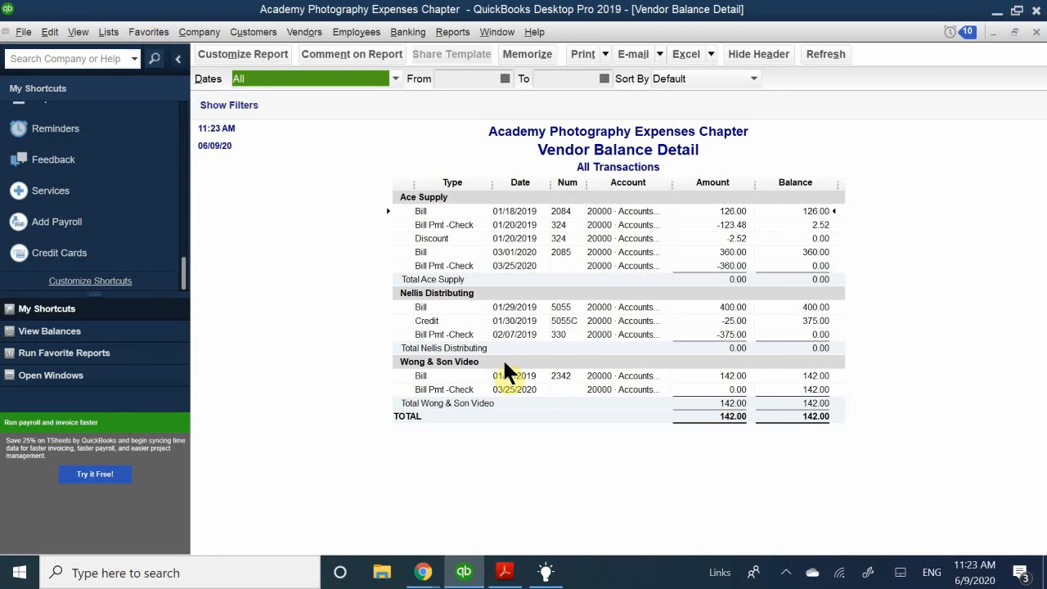
Limit the Vendor Balance Detail report to Today, and return its date range to All
left_click(396, 80)
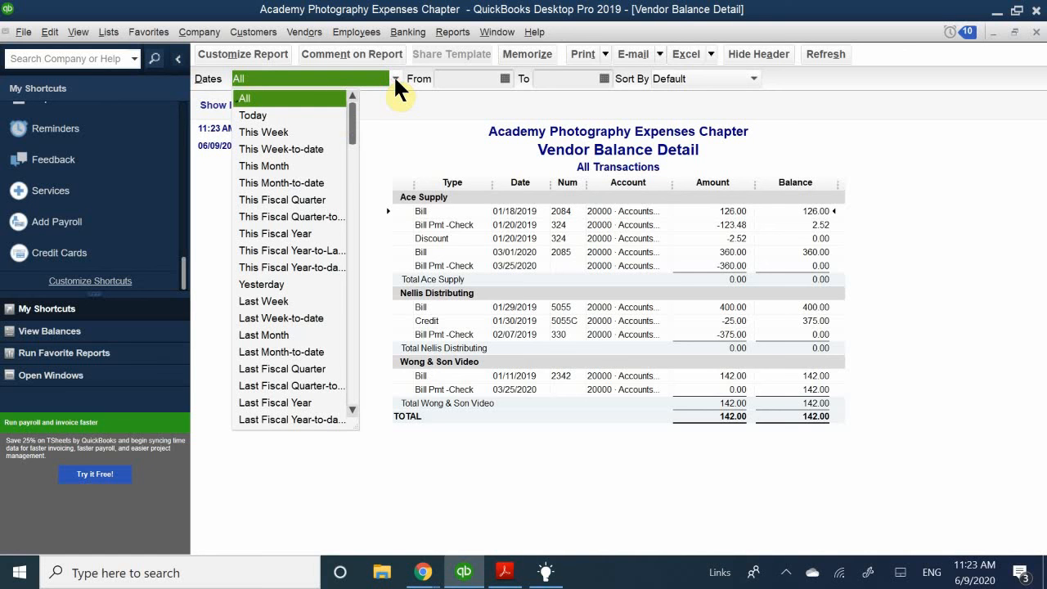
left_click(310, 115)
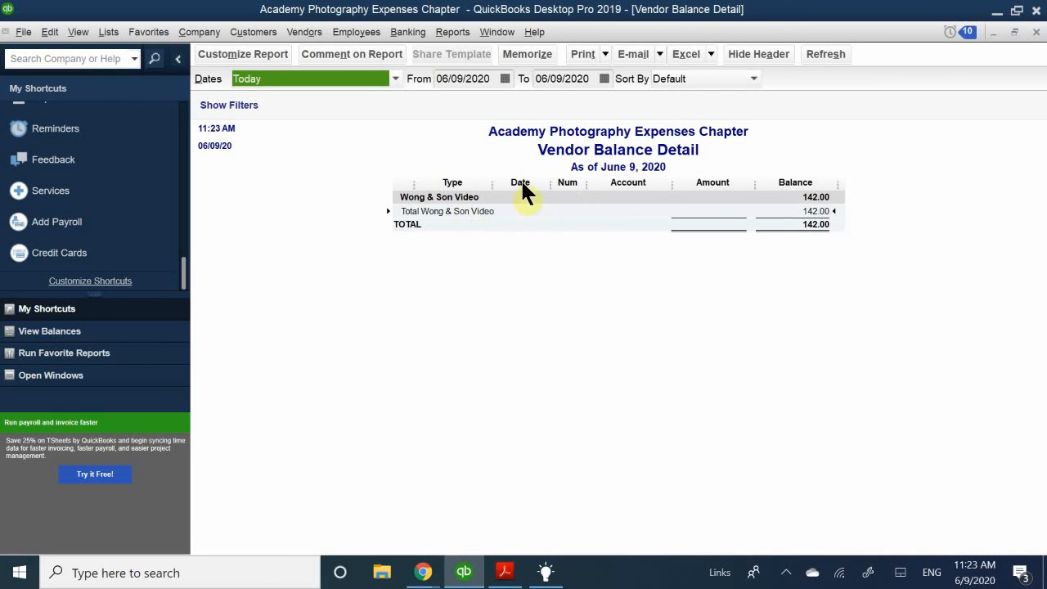
left_click(393, 76)
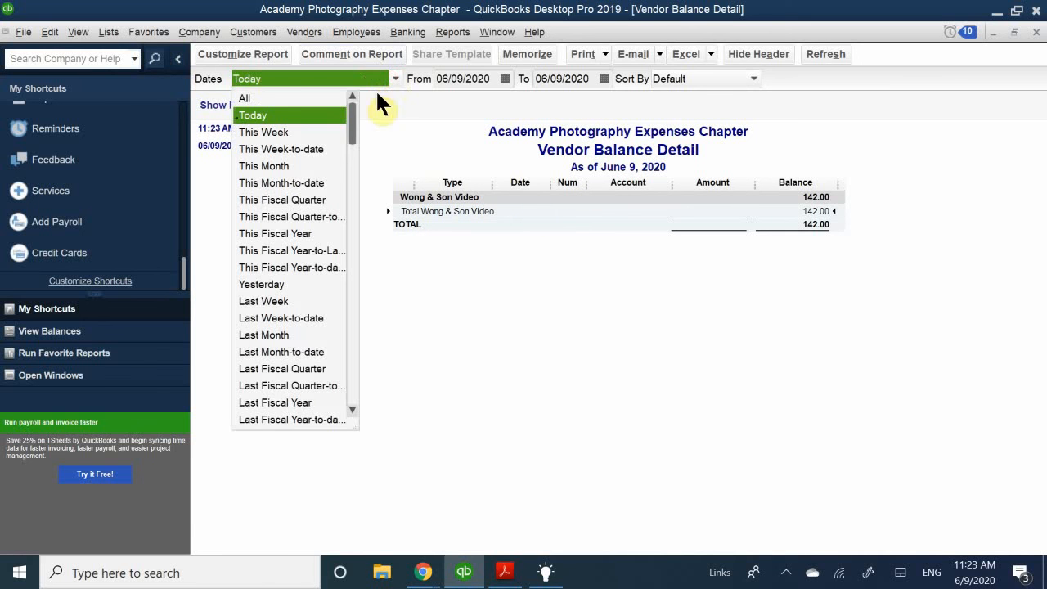
left_click(273, 97)
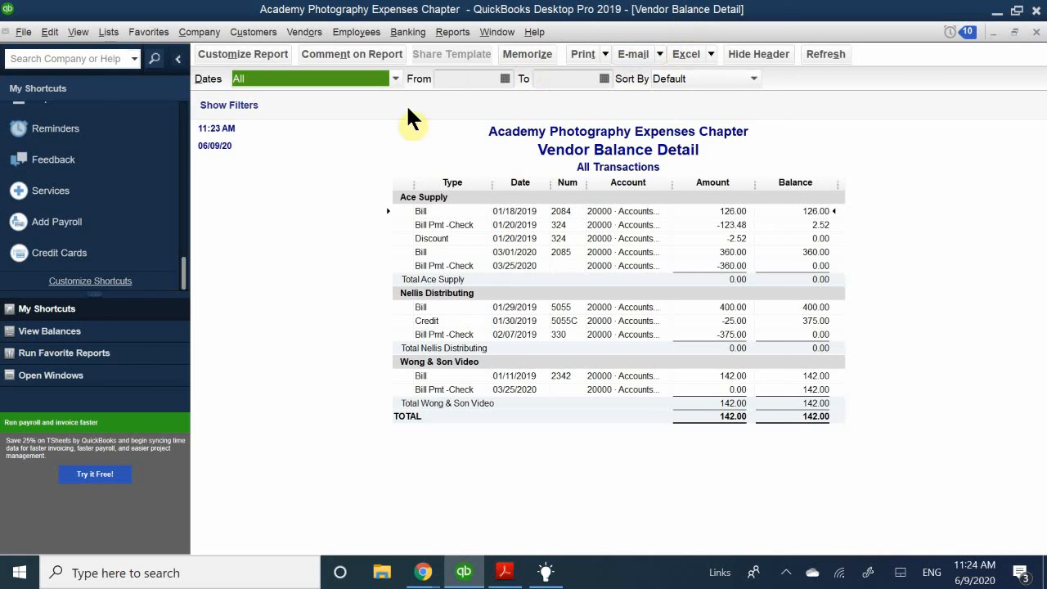
Open the Transaction List by Vendor report, set its date range to All, and review each vendor's transactions
left_click(445, 32)
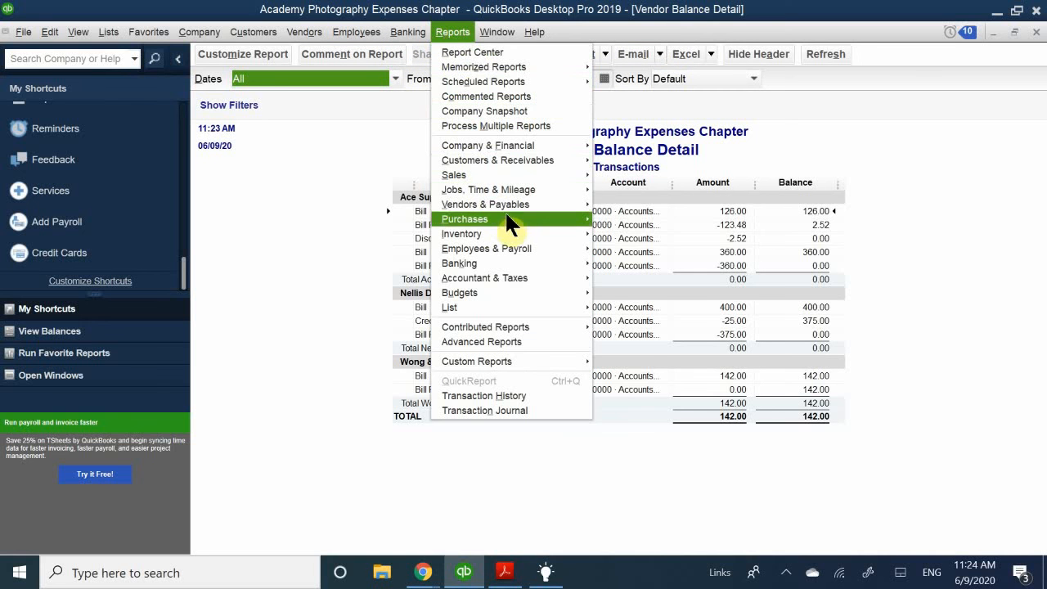
mouse_move(513, 204)
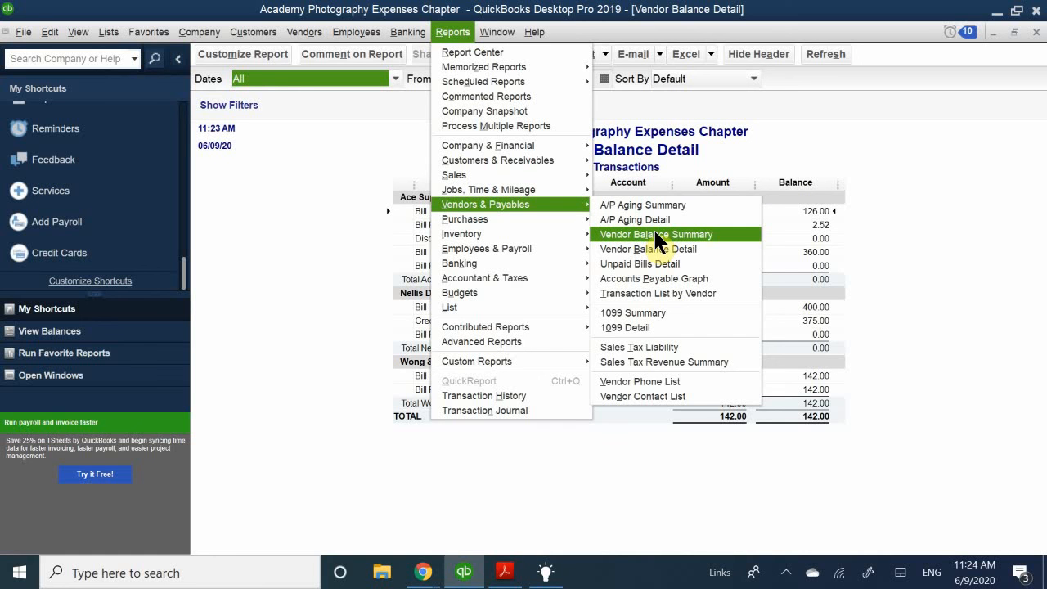
left_click(676, 293)
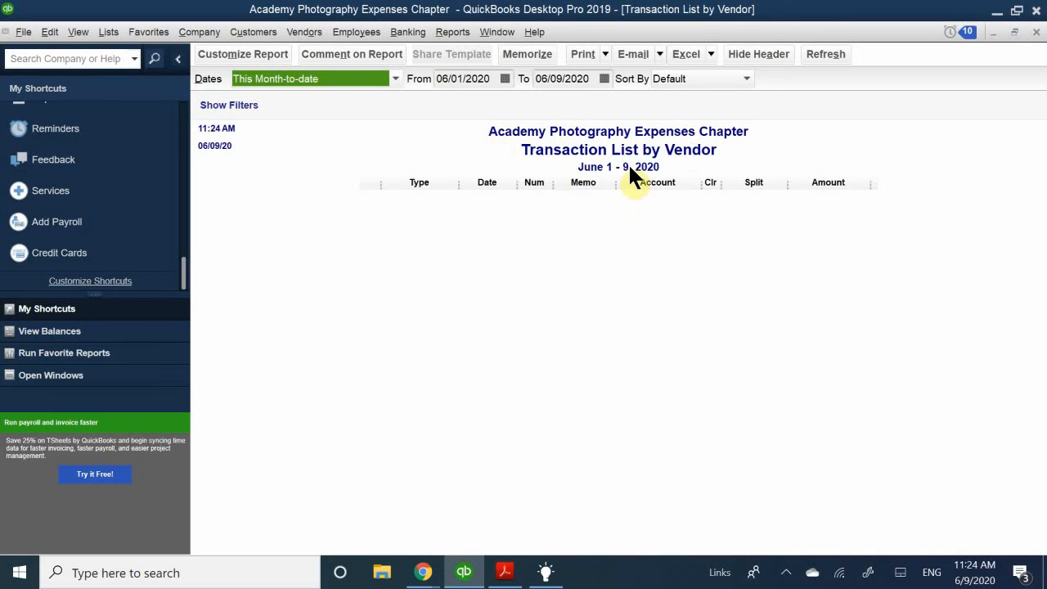
left_click(324, 82)
left_click(284, 96)
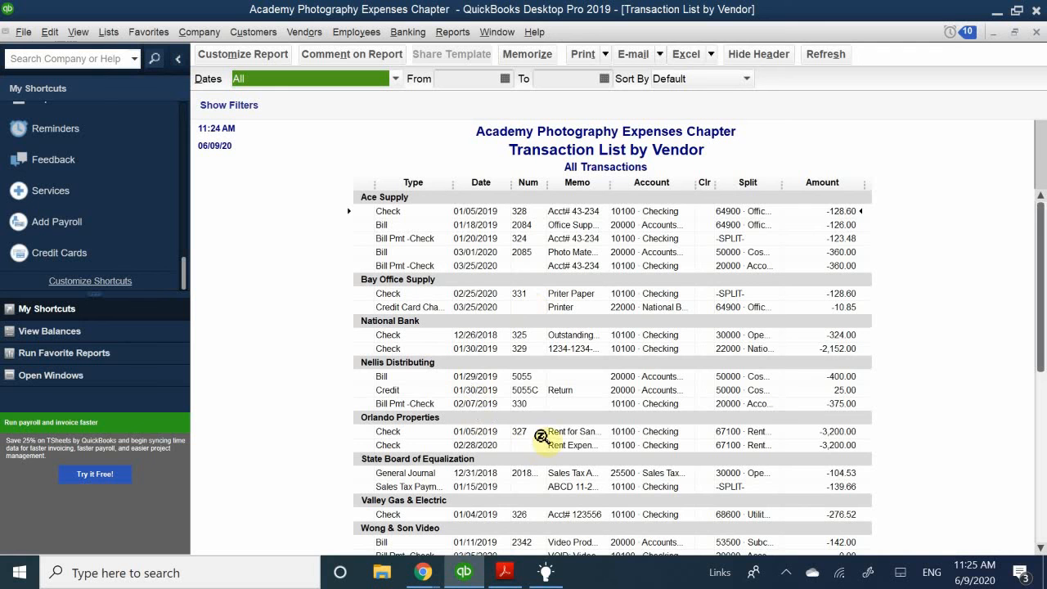
scroll(559, 319, "down", 1)
scroll(558, 319, "up", 1)
scroll(504, 336, "down", 1)
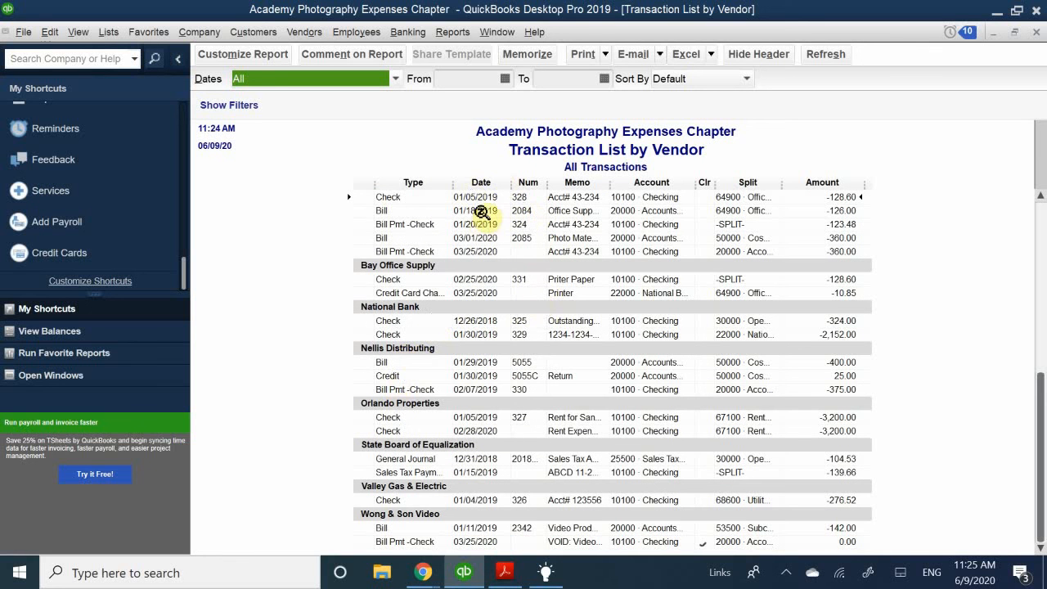
scroll(477, 380, "up", 1)
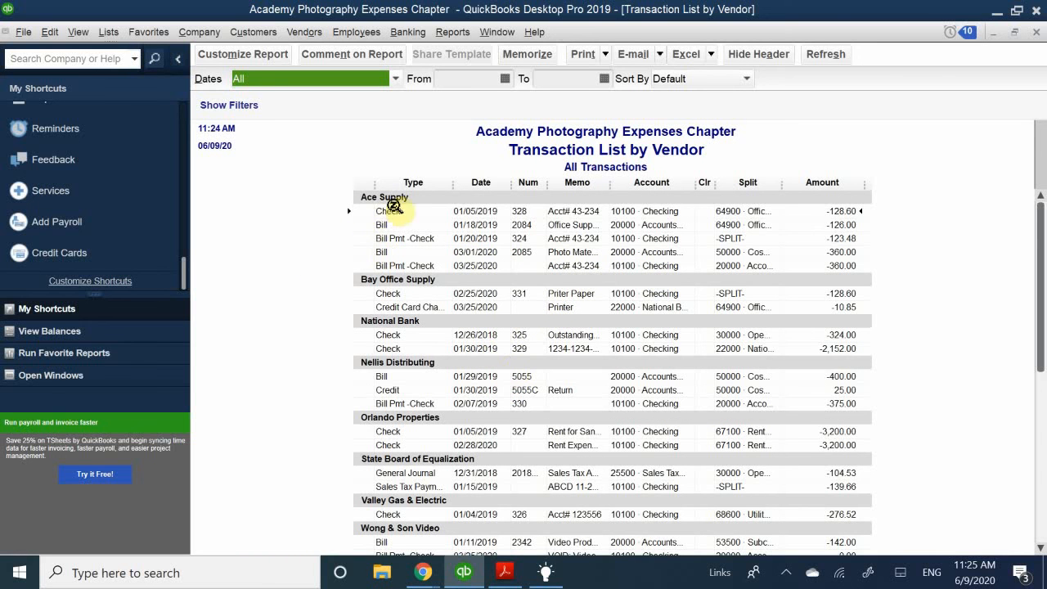
scroll(442, 288, "down", 1)
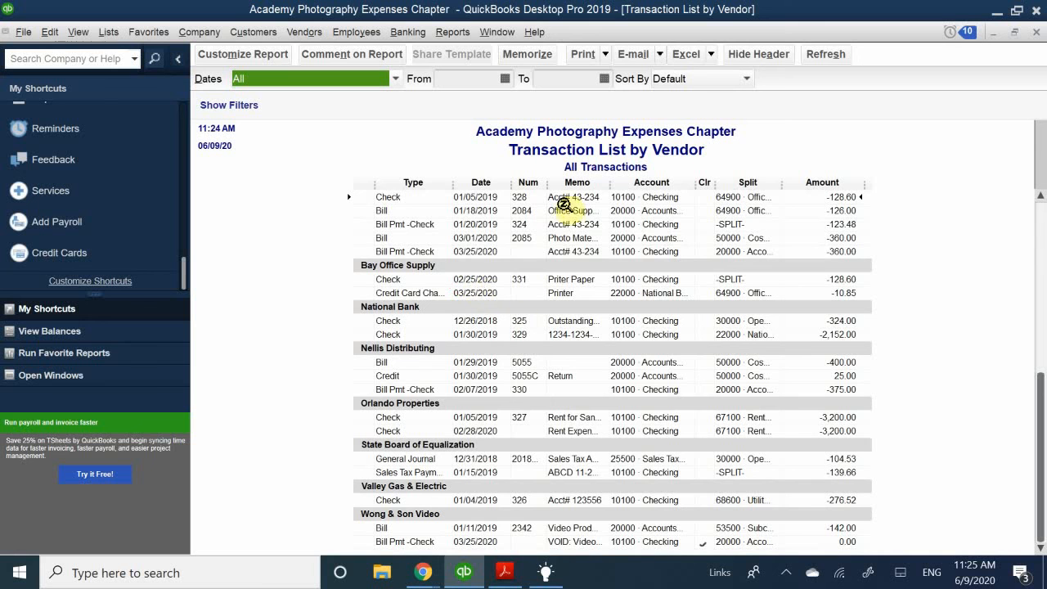
scroll(570, 278, "up", 1)
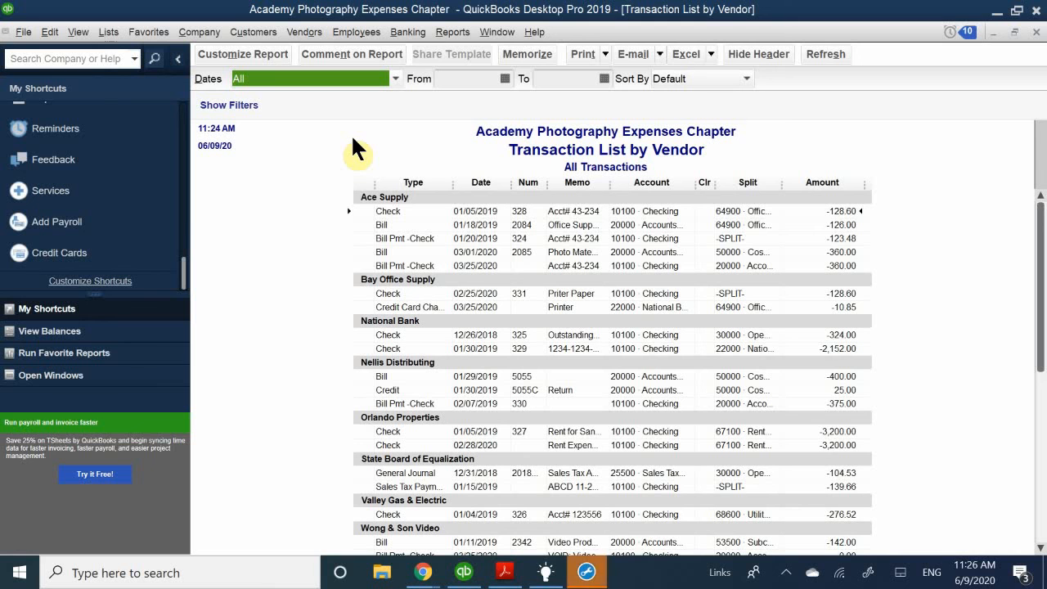
left_click(409, 32)
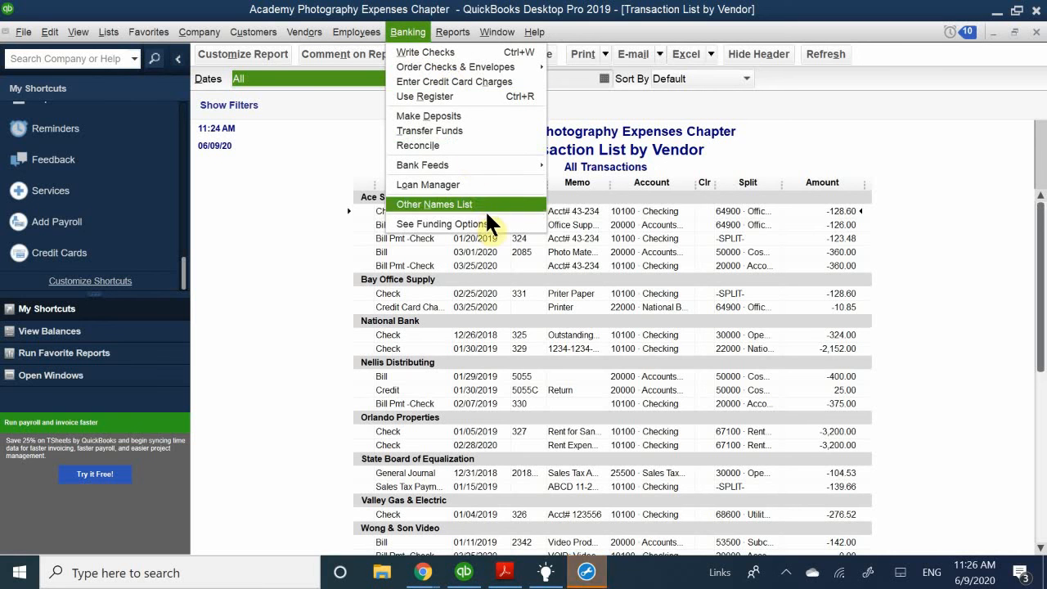
left_click(422, 26)
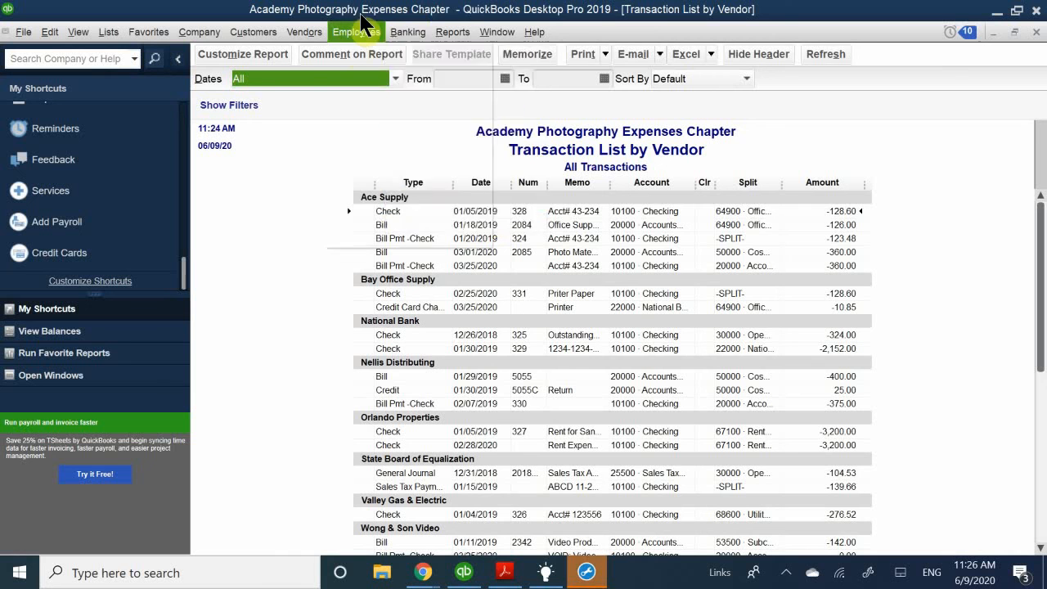
left_click(421, 24)
mouse_move(437, 25)
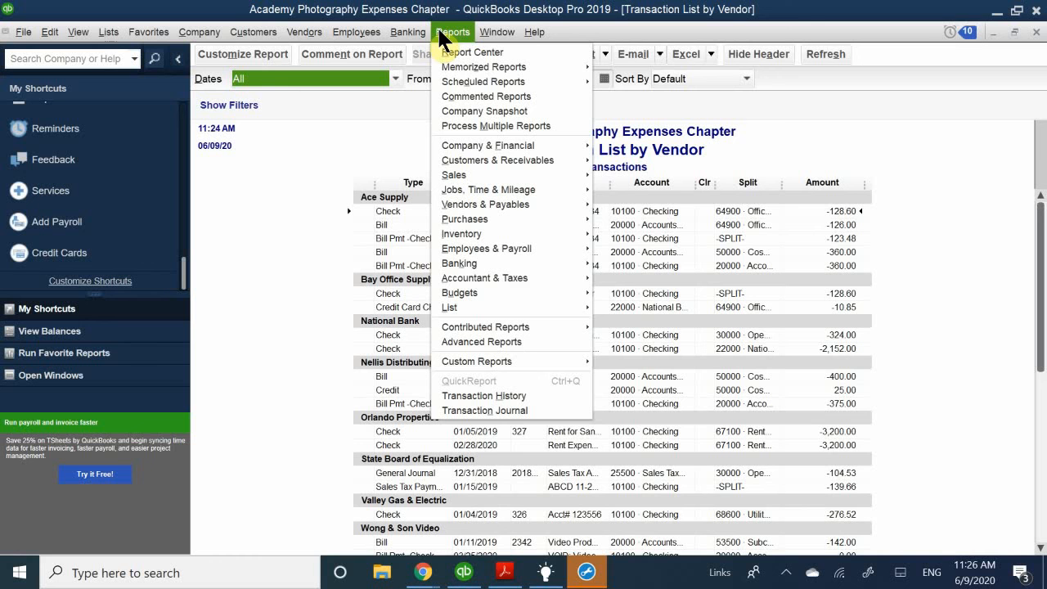
mouse_move(458, 175)
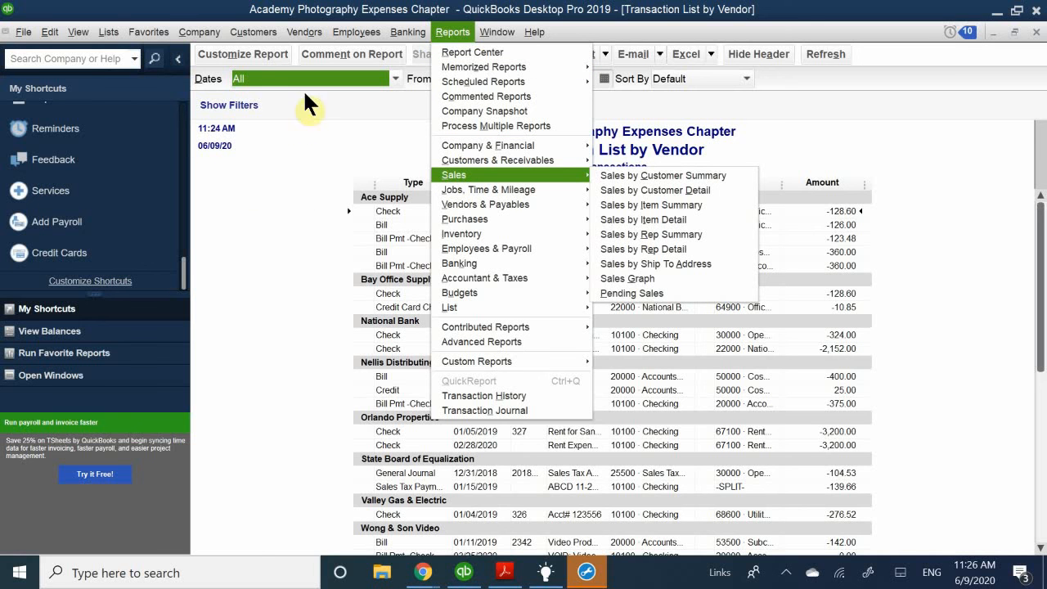
left_click(158, 13)
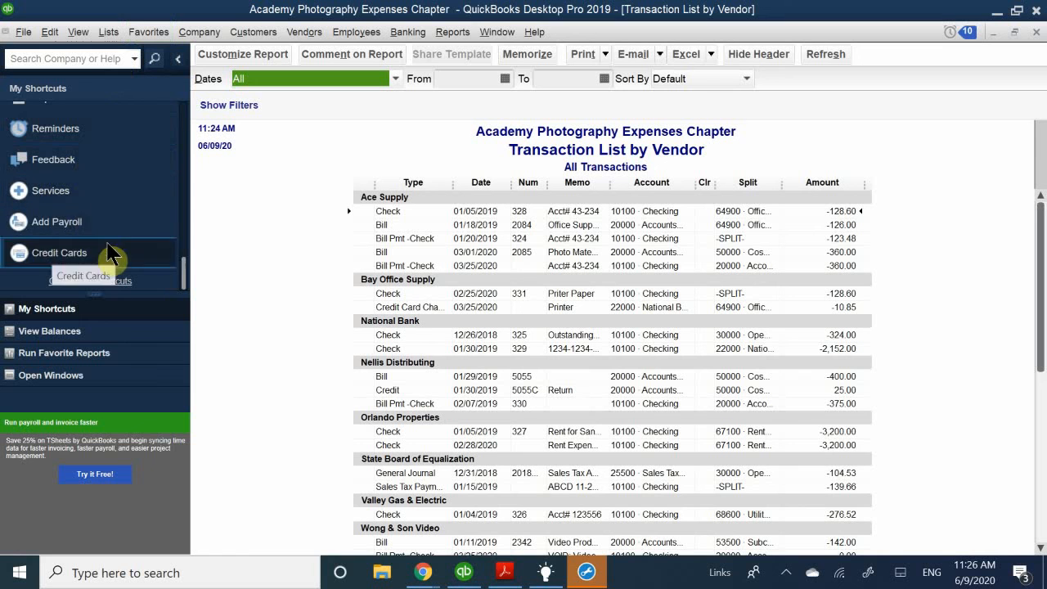
Open the Bill Tracker and view the transaction types that can be created from it
scroll(124, 186, "up", 5)
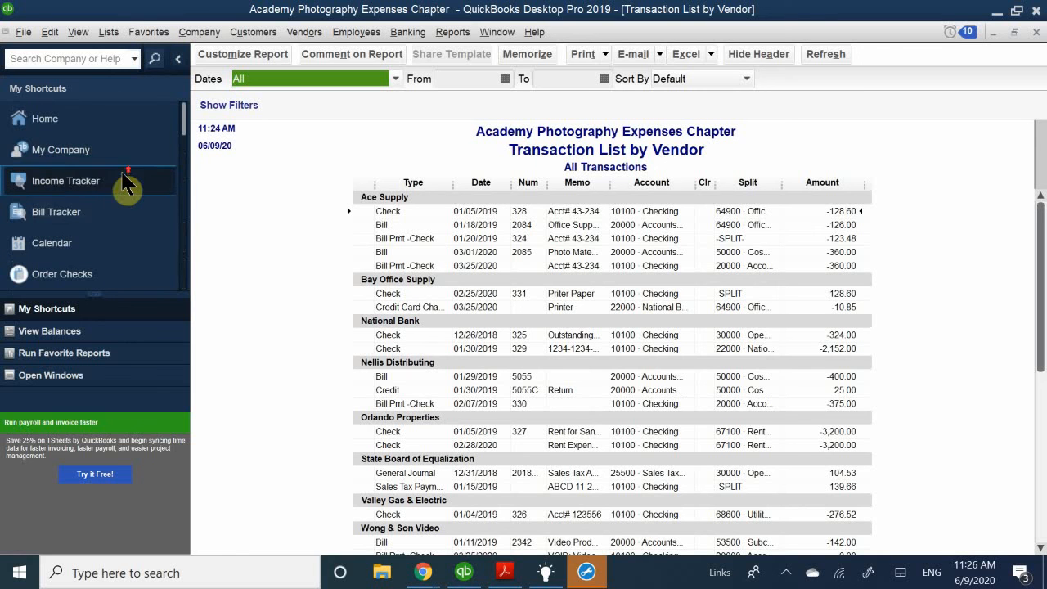
left_click(61, 219)
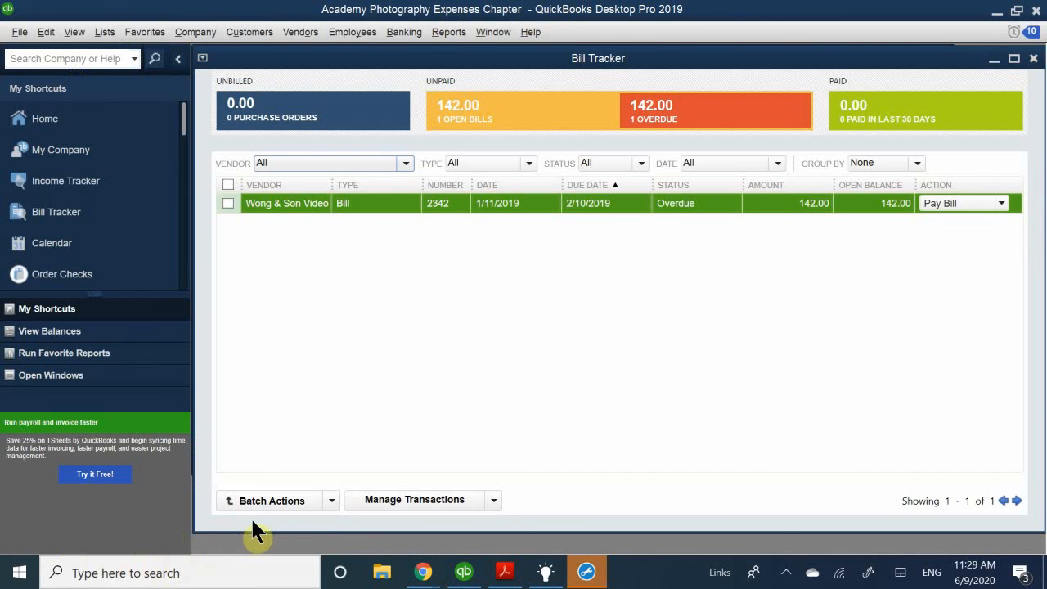
left_click(493, 498)
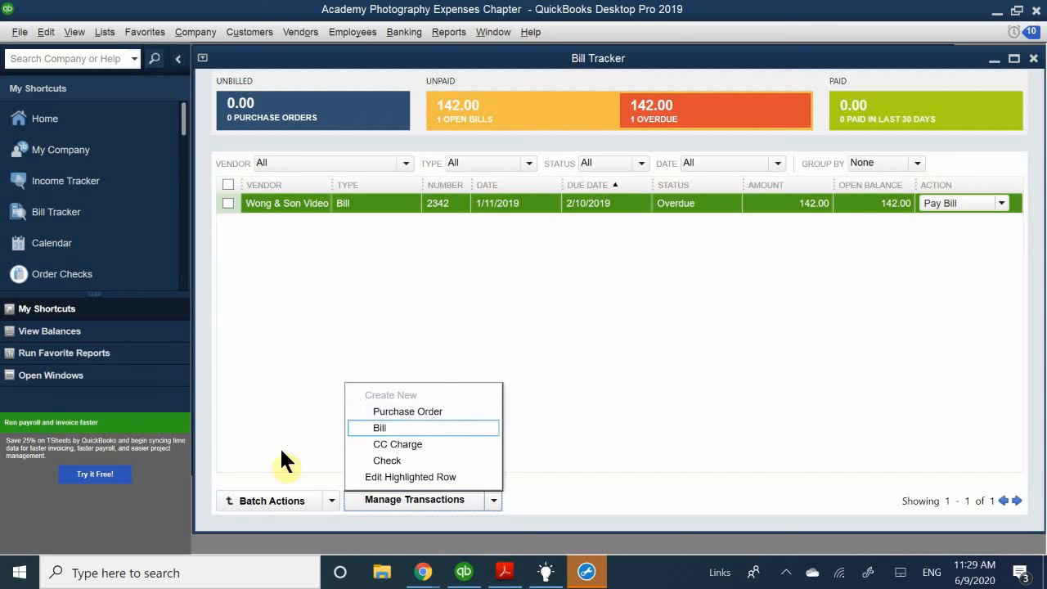
left_click(562, 284)
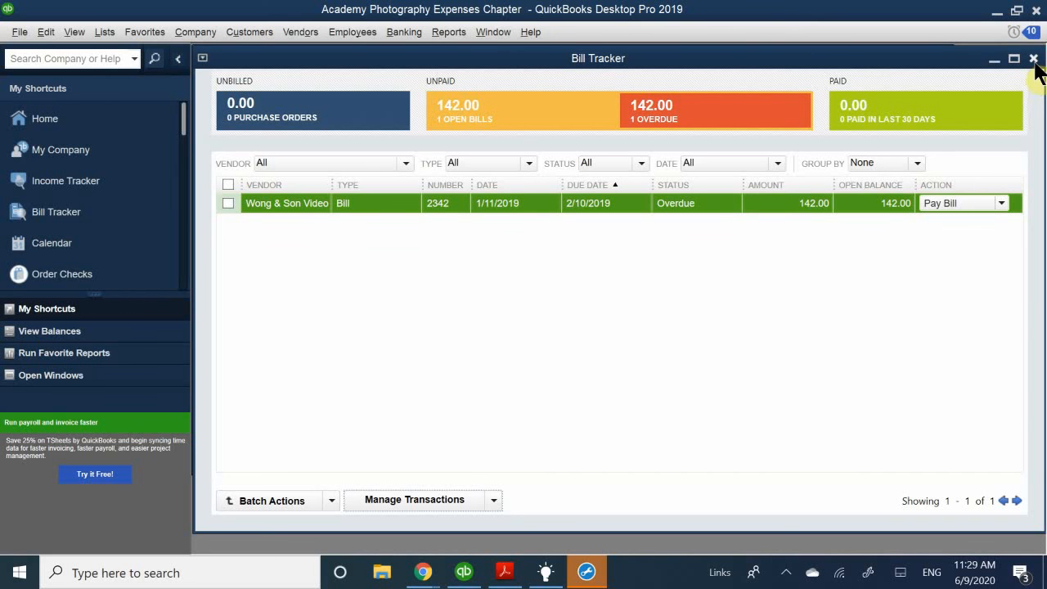
Close the Bill Tracker and both vendor reports without memorizing the Transaction List by Vendor report
left_click(1033, 59)
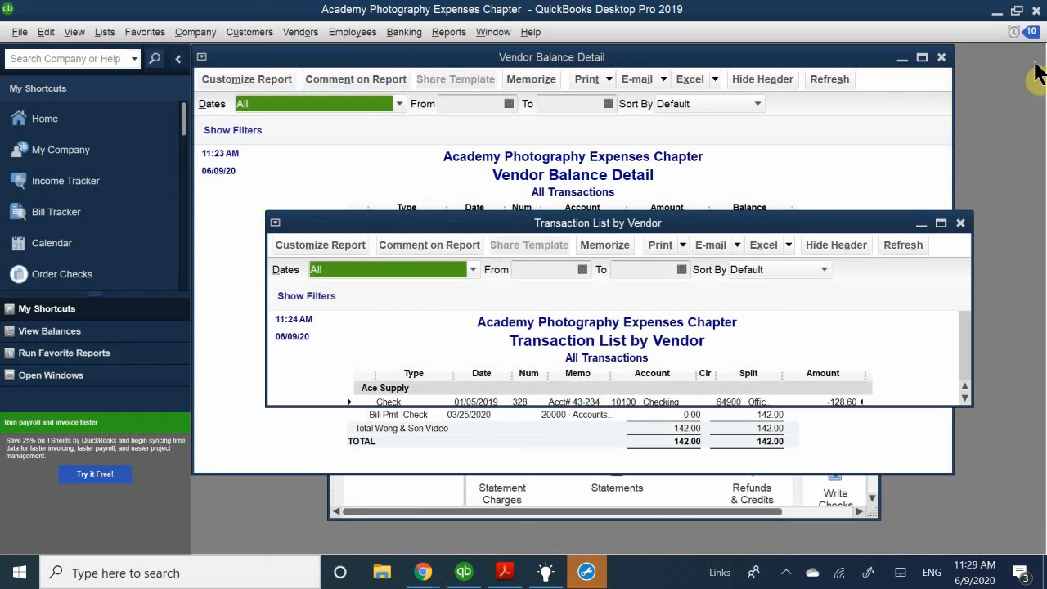
left_click(941, 58)
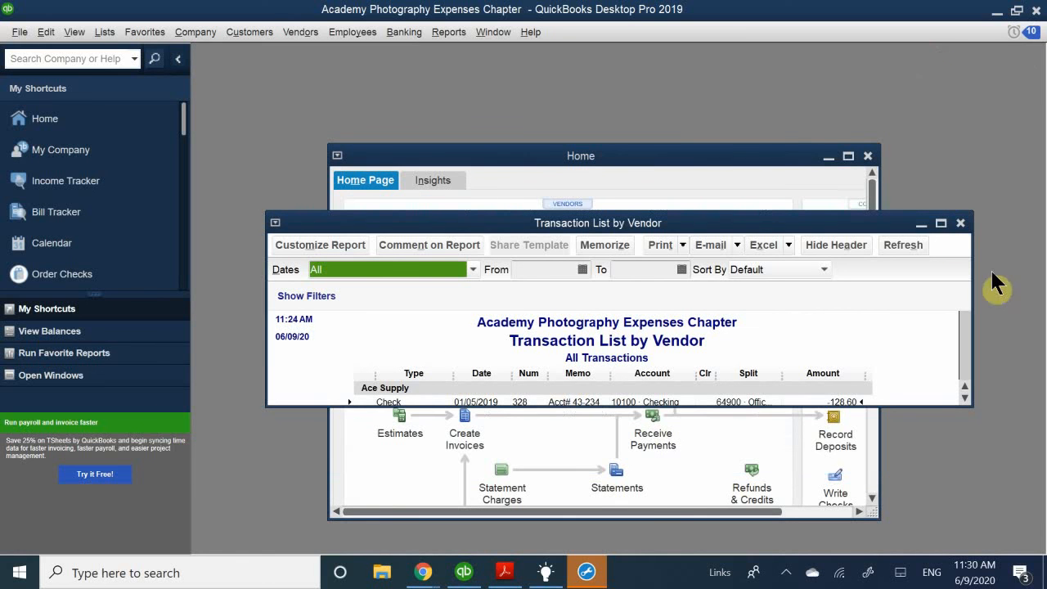
left_click(961, 224)
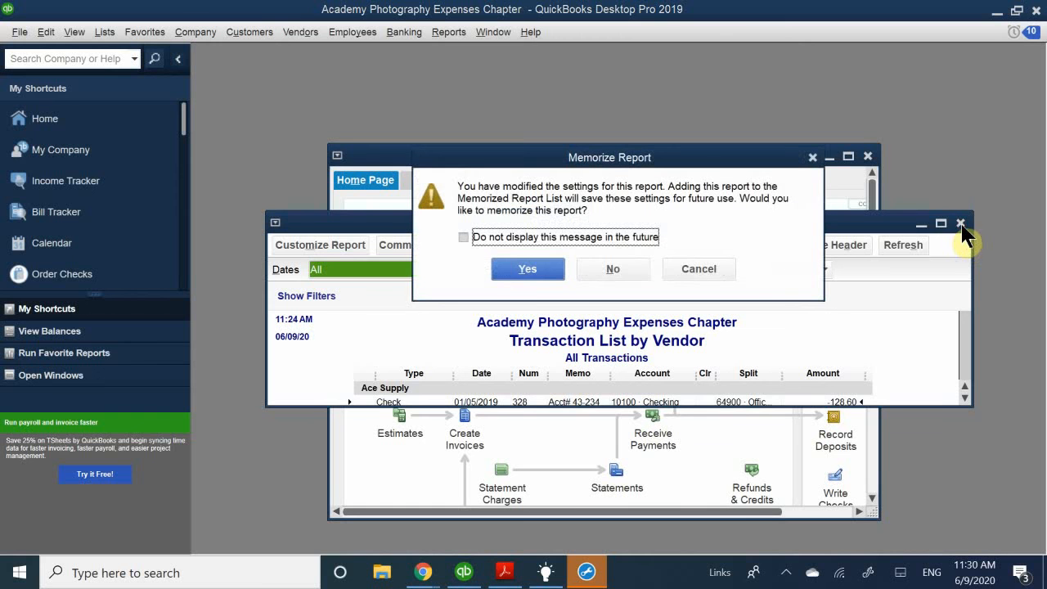
left_click(615, 270)
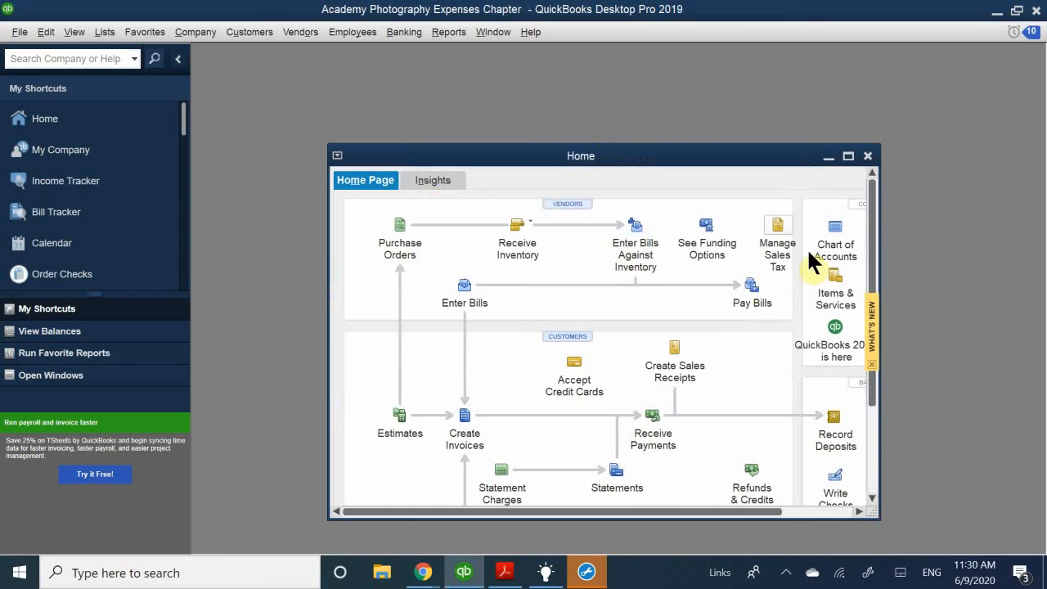
Open the Customer Center with a widened Customers & Jobs list, and view the options for adding customers and jobs
left_click(848, 157)
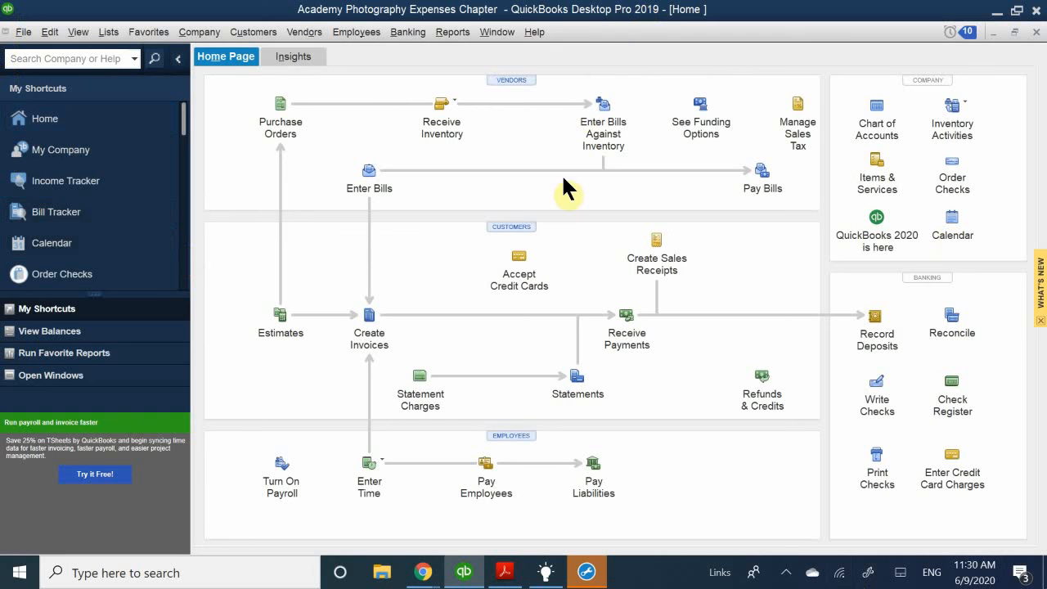
left_click(505, 229)
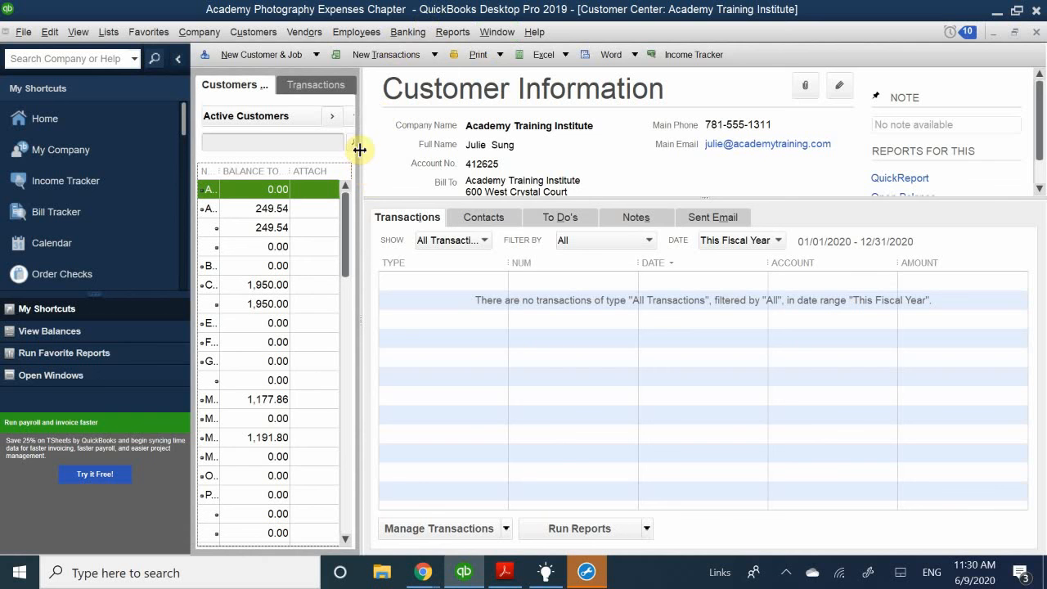
left_click_drag(360, 150, 544, 189)
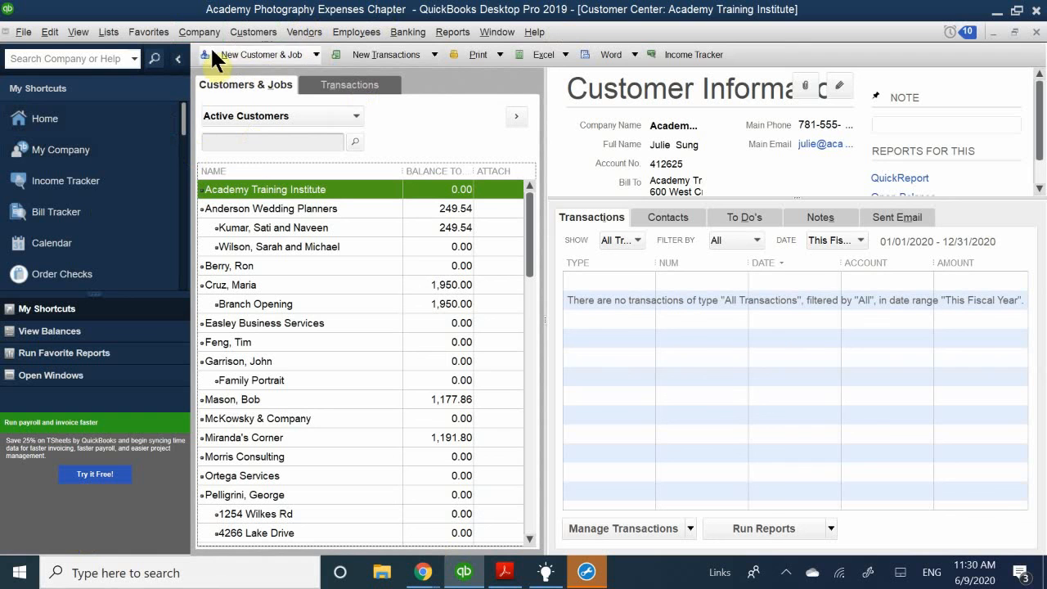
left_click(231, 54)
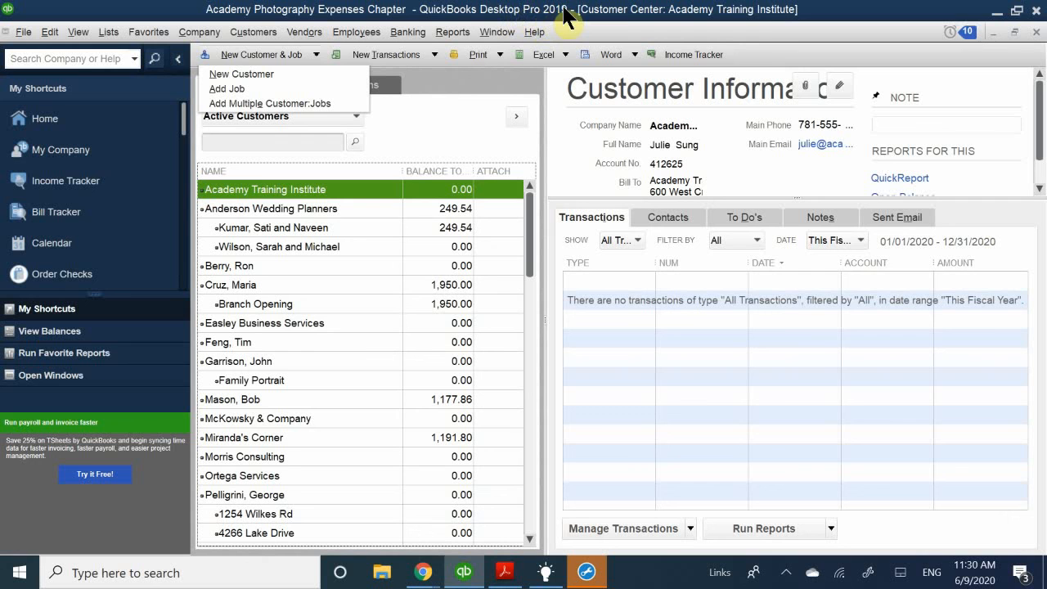
left_click(453, 79)
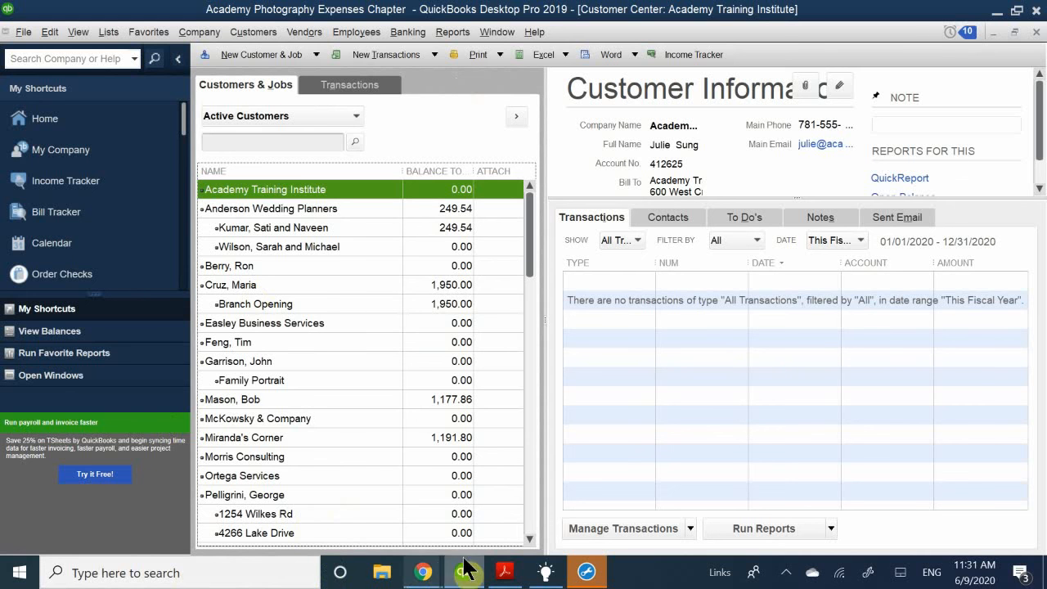
Switch to QB CH 4.pdf in Adobe Acrobat Reader and go to the Review Questions on book page 139
left_click(512, 573)
scroll(259, 344, "down", 10)
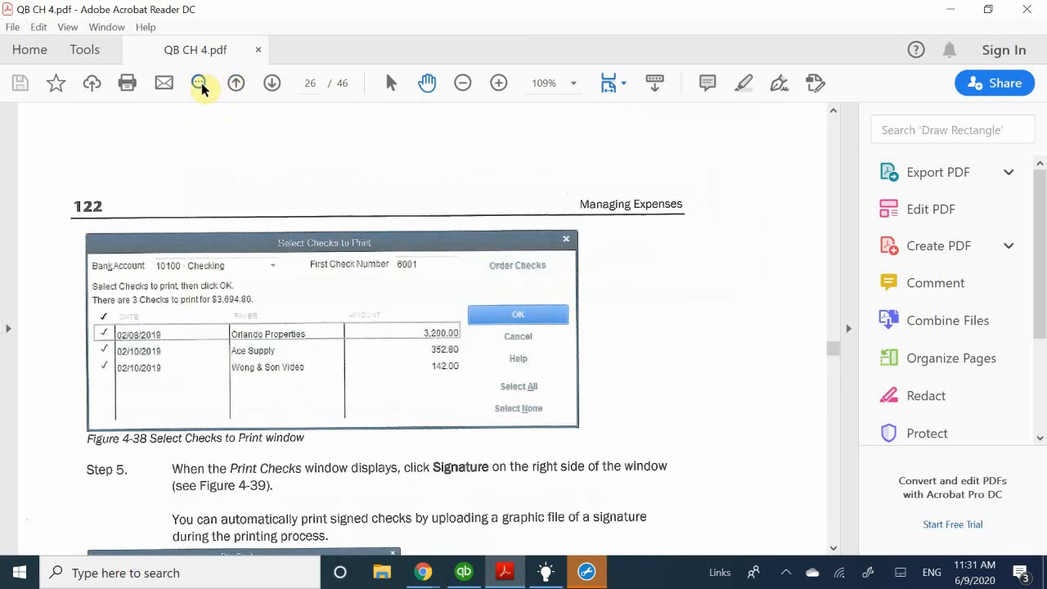
left_click(272, 85)
left_click(272, 85)
left_click(272, 85)
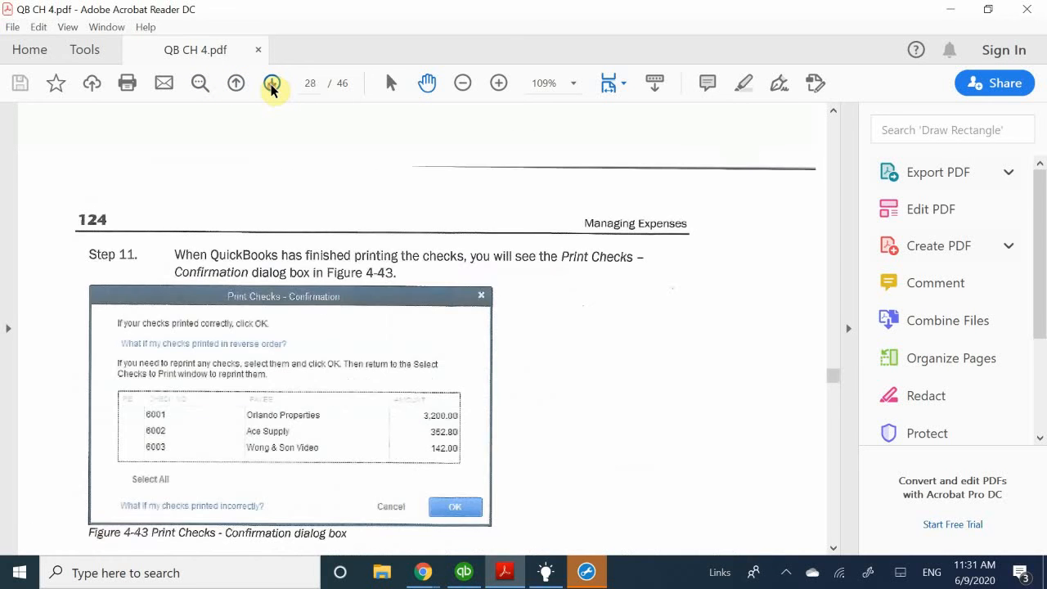
left_click(273, 85)
left_click(272, 85)
left_click(273, 85)
left_click(272, 85)
left_click(273, 85)
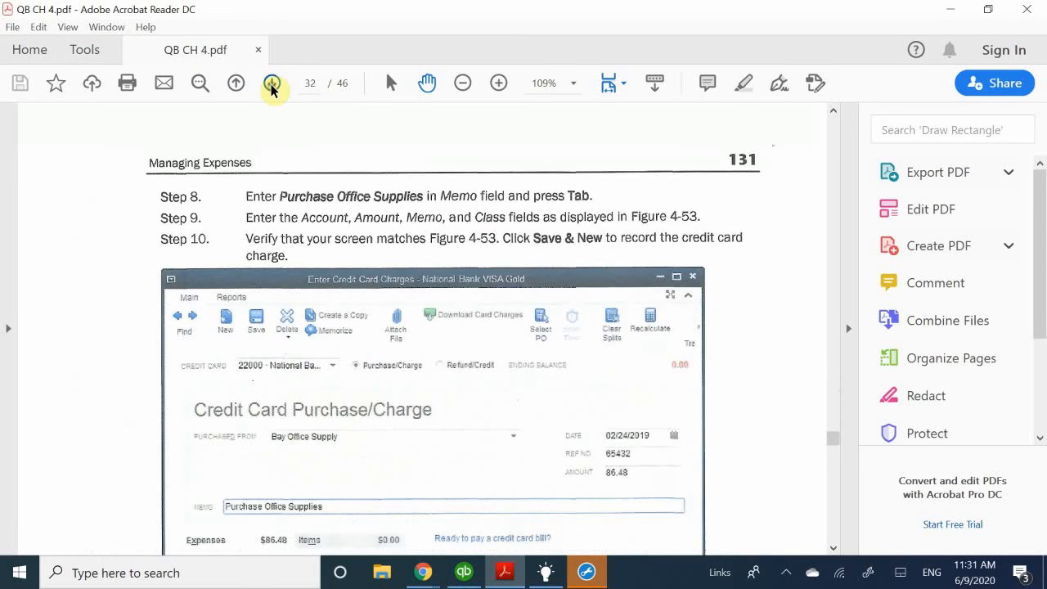
left_click(272, 85)
left_click(273, 85)
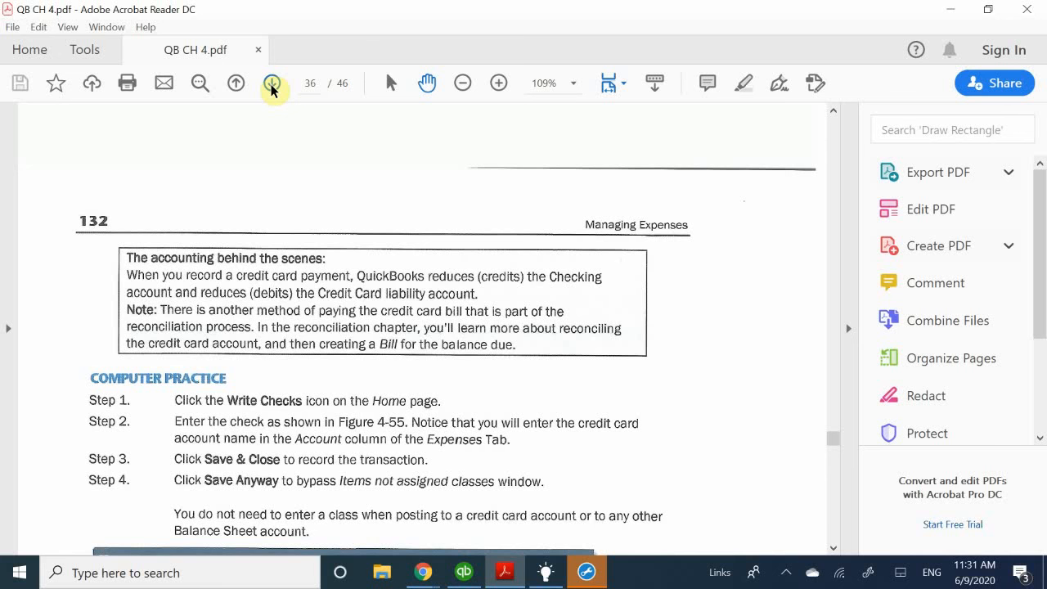
left_click(272, 85)
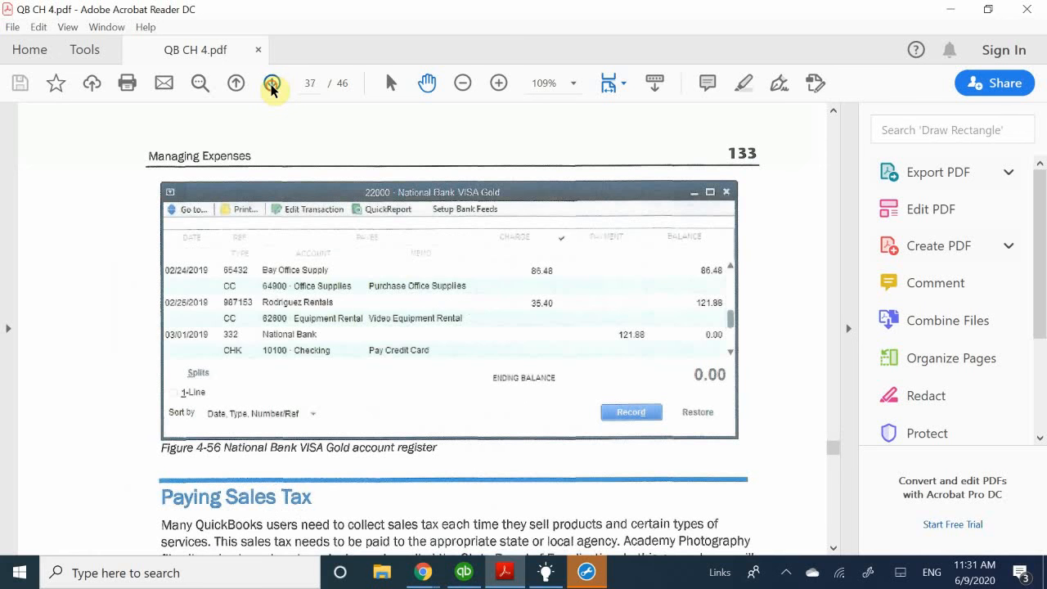
left_click(273, 85)
left_click(273, 85)
left_click(272, 85)
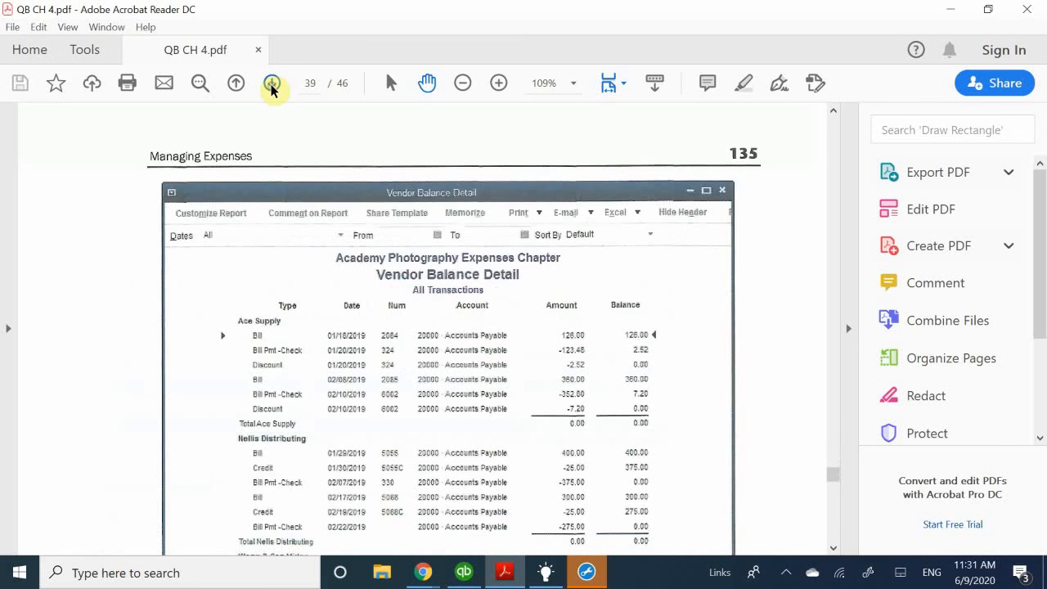
left_click(273, 85)
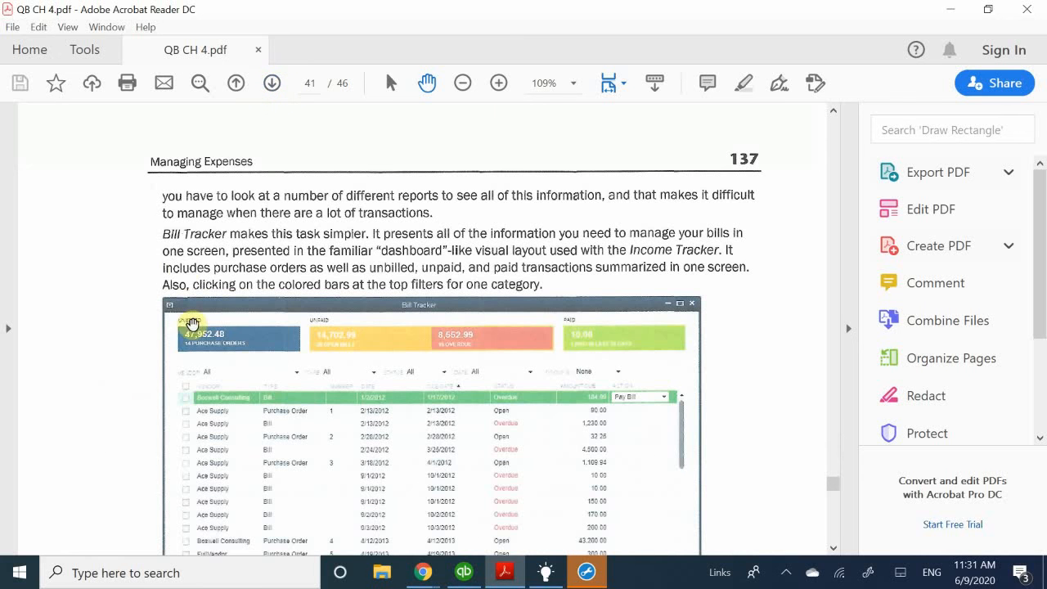
scroll(221, 316, "down", 10)
scroll(225, 312, "down", 13)
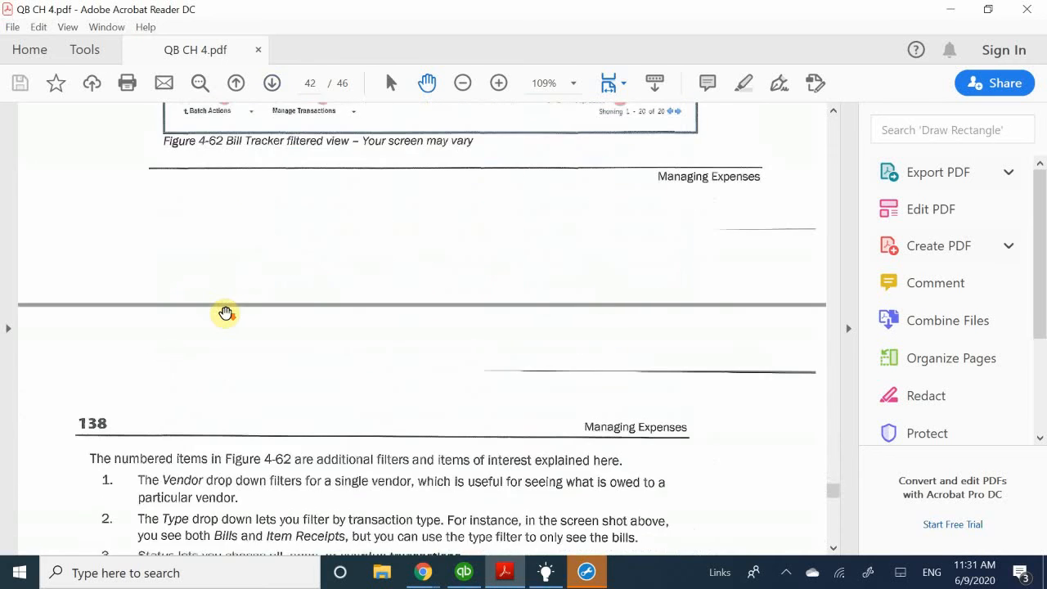
scroll(239, 203, "down", 15)
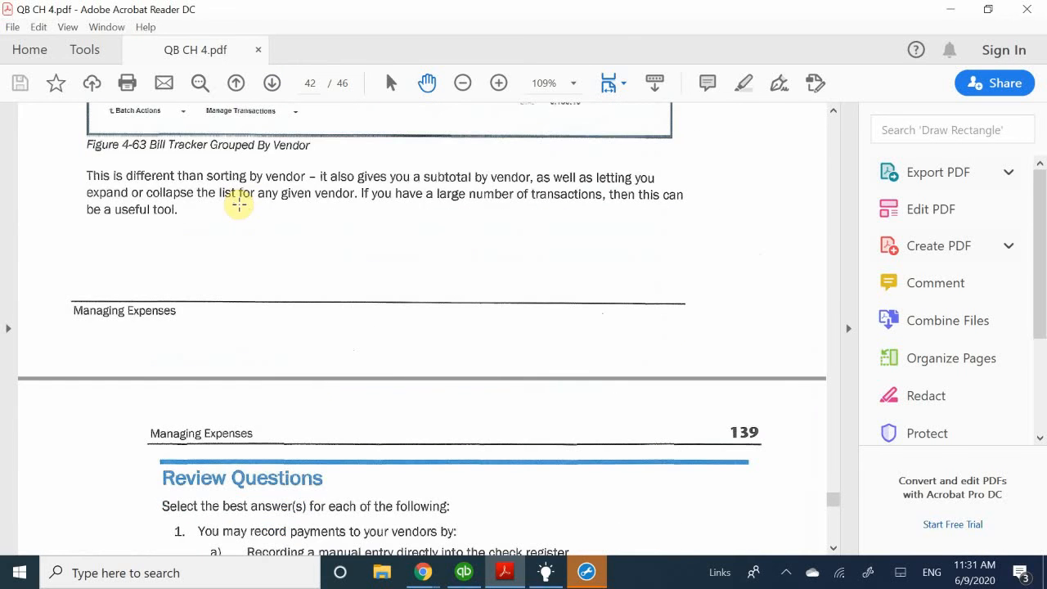
scroll(239, 202, "down", 7)
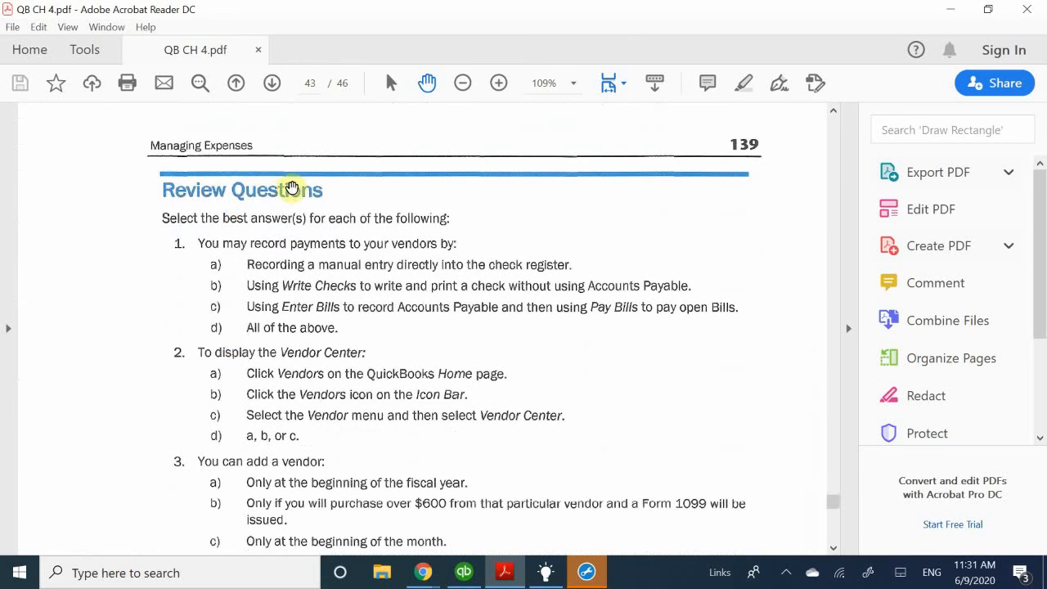
Read review questions 1 to 5 on vendor payments, the Vendor Center, adding vendors, bill payments and separating income and expenses
scroll(372, 143, "down", 1)
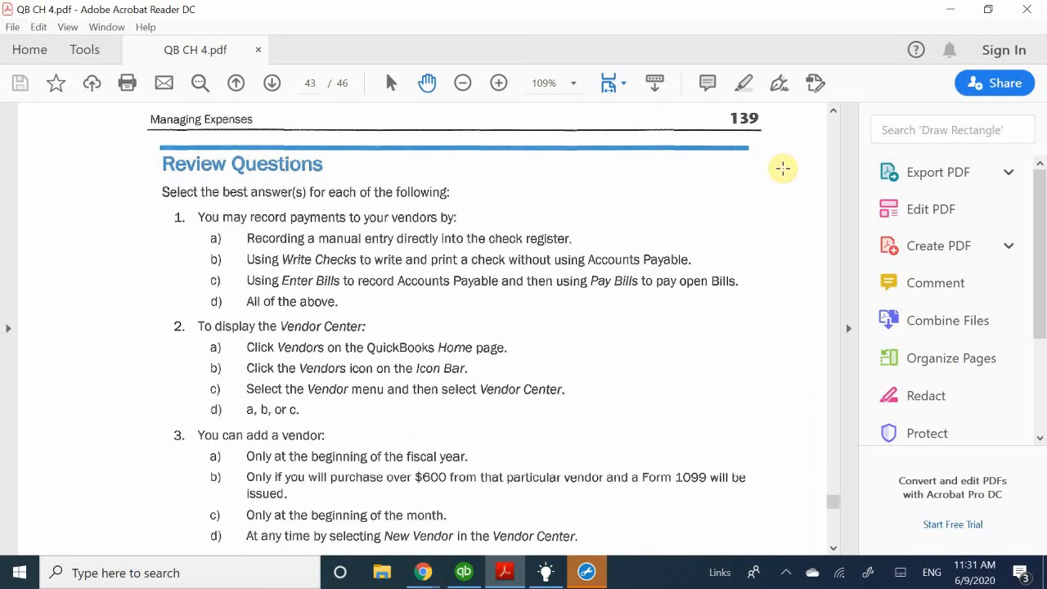
scroll(782, 169, "up", 2)
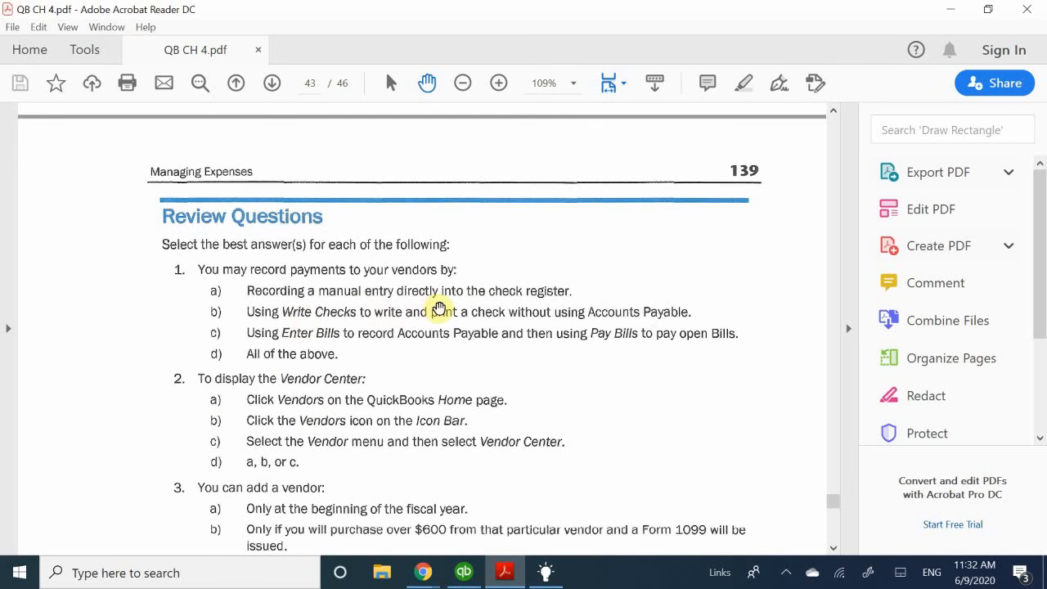
scroll(442, 308, "down", 1)
scroll(439, 309, "down", 1)
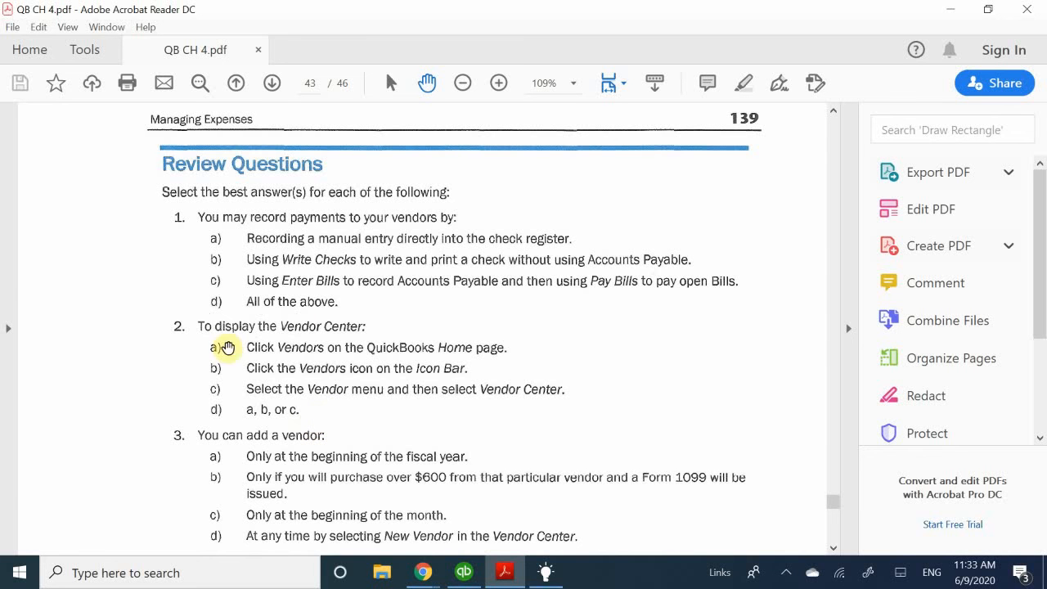
scroll(401, 406, "down", 2)
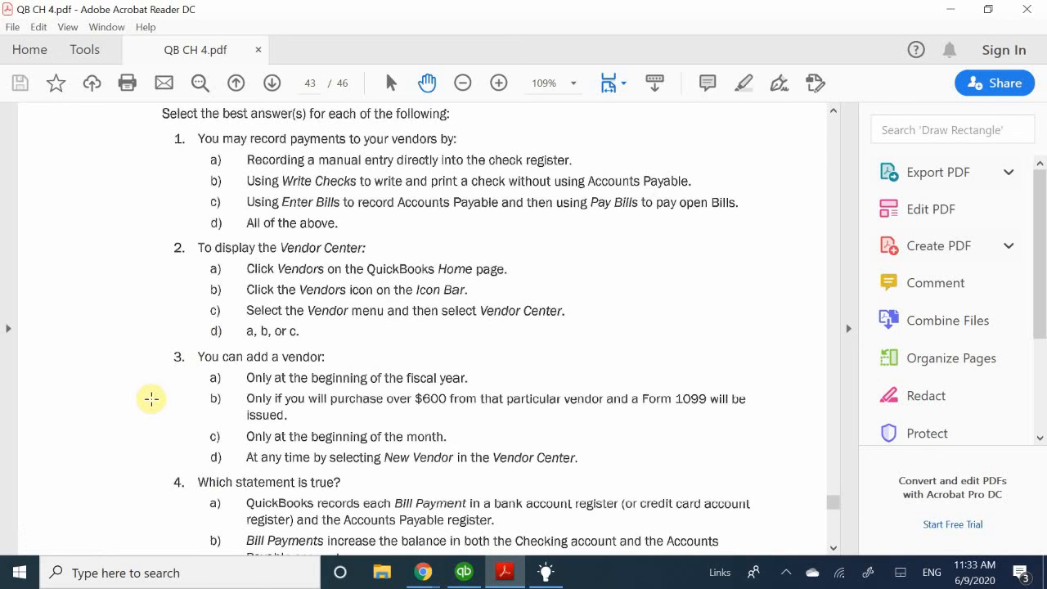
scroll(151, 399, "down", 1)
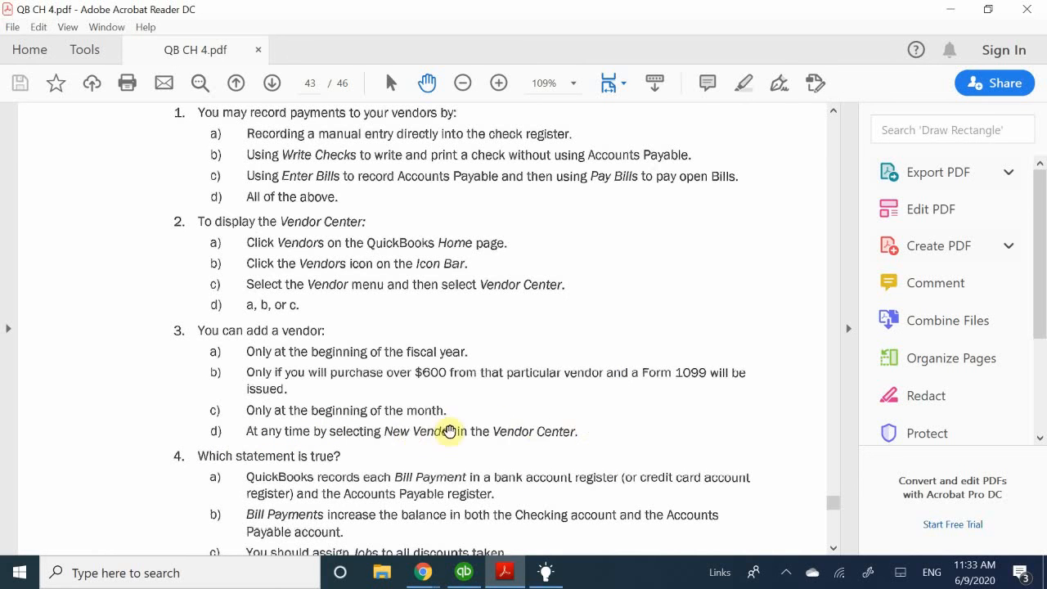
scroll(640, 384, "down", 3)
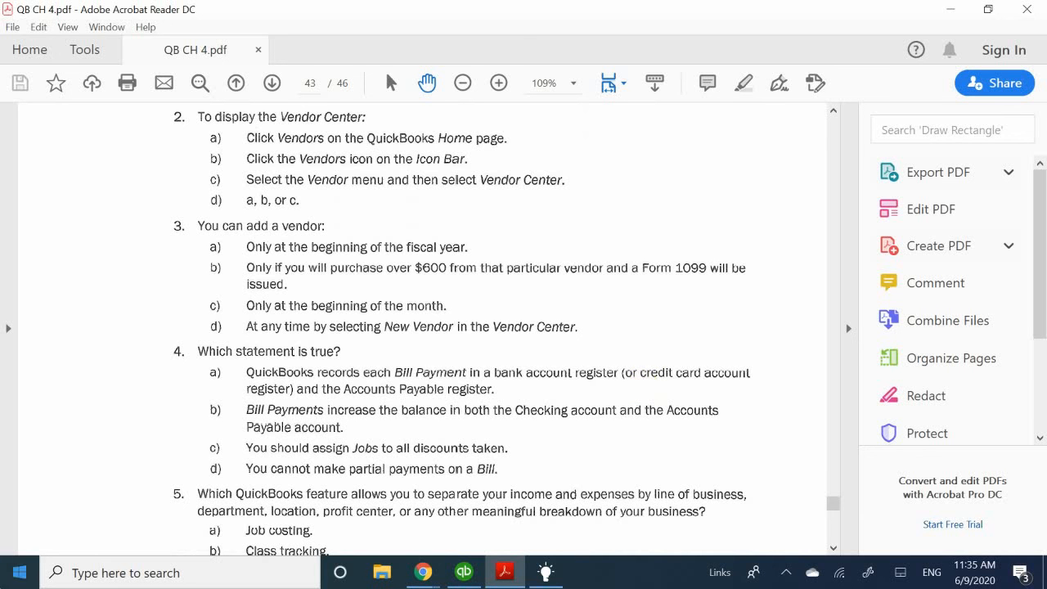
scroll(177, 442, "down", 1)
scroll(177, 441, "down", 4)
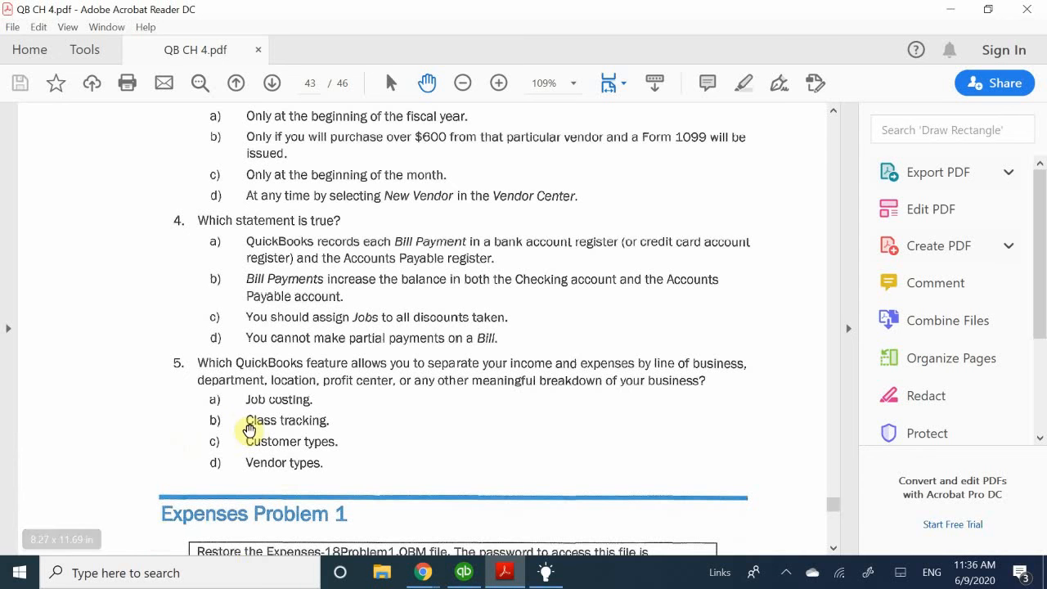
scroll(369, 439, "down", 1)
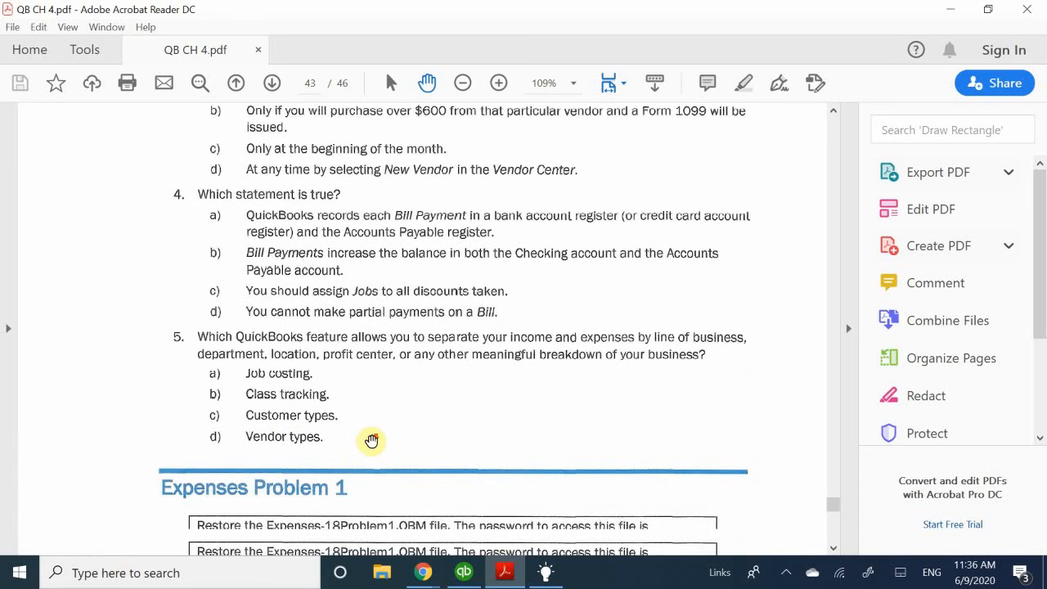
Look over the first instructions of Expenses Problem 1, and return to review questions 3 to 5
scroll(374, 434, "down", 2)
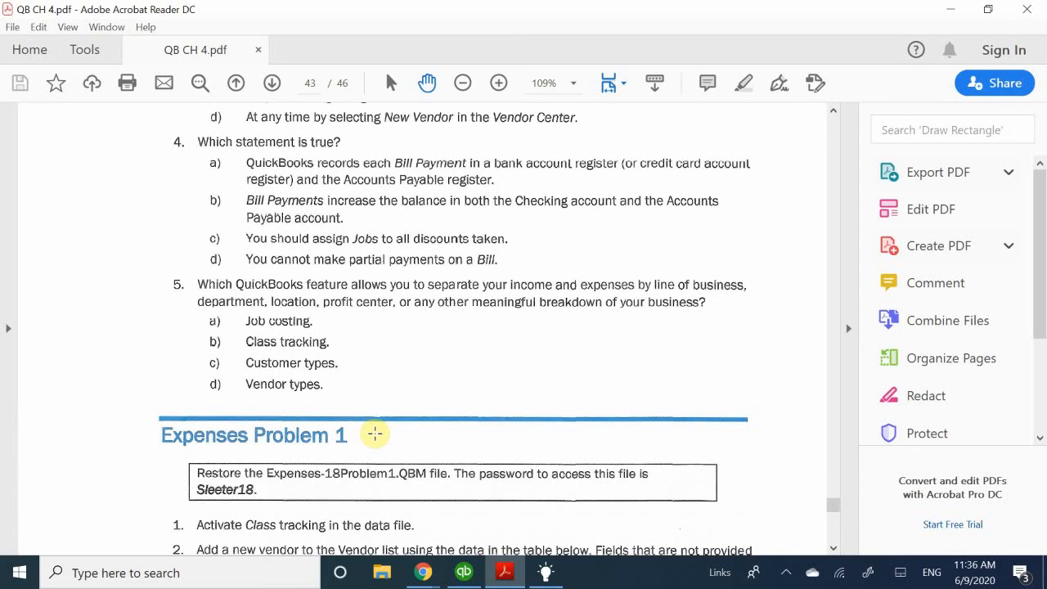
scroll(374, 434, "down", 6)
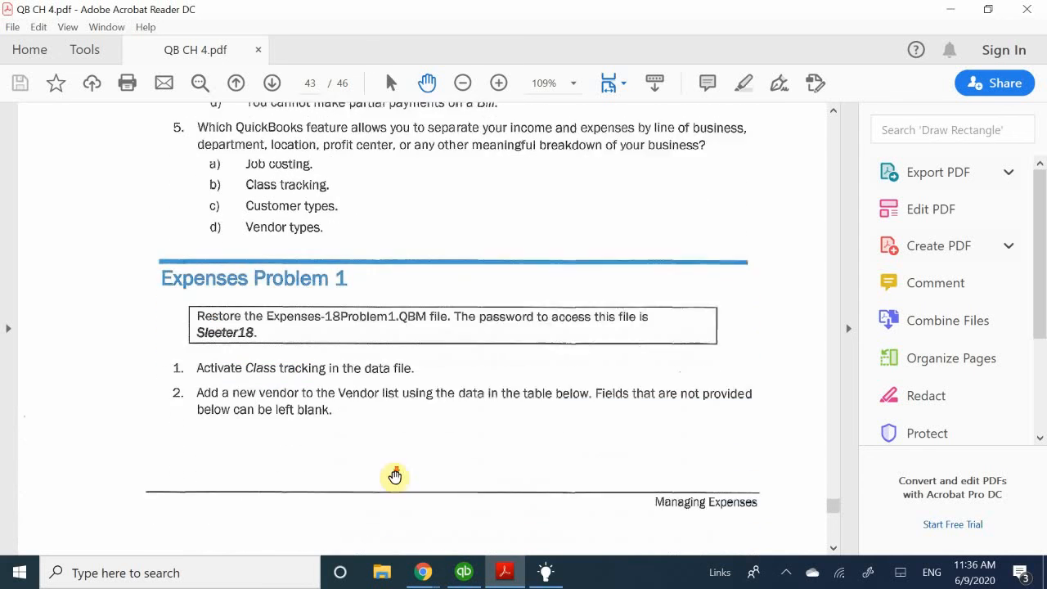
scroll(397, 479, "up", 3)
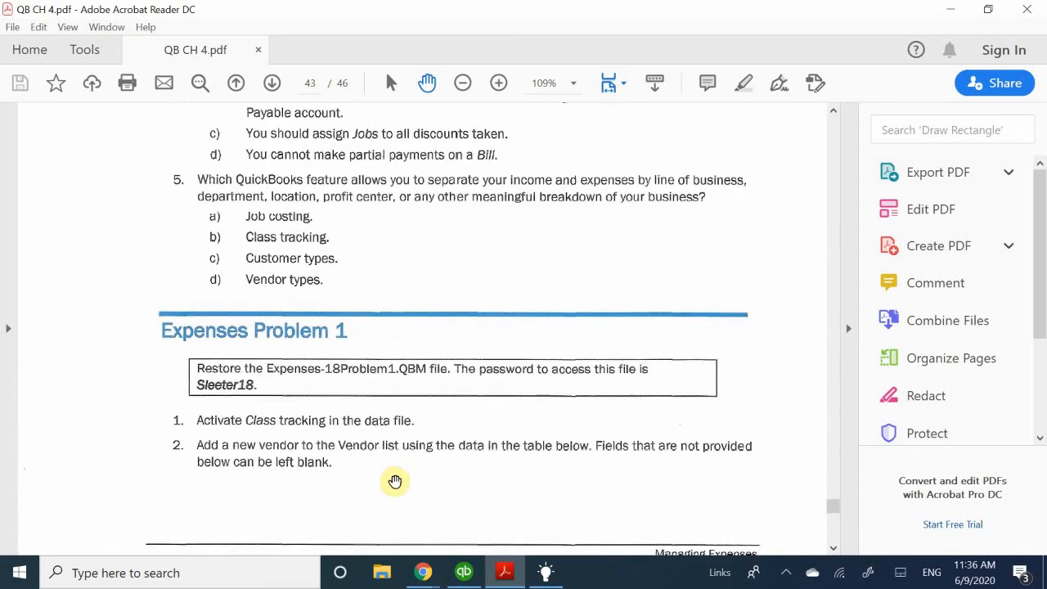
scroll(391, 484, "up", 1)
scroll(391, 485, "up", 5)
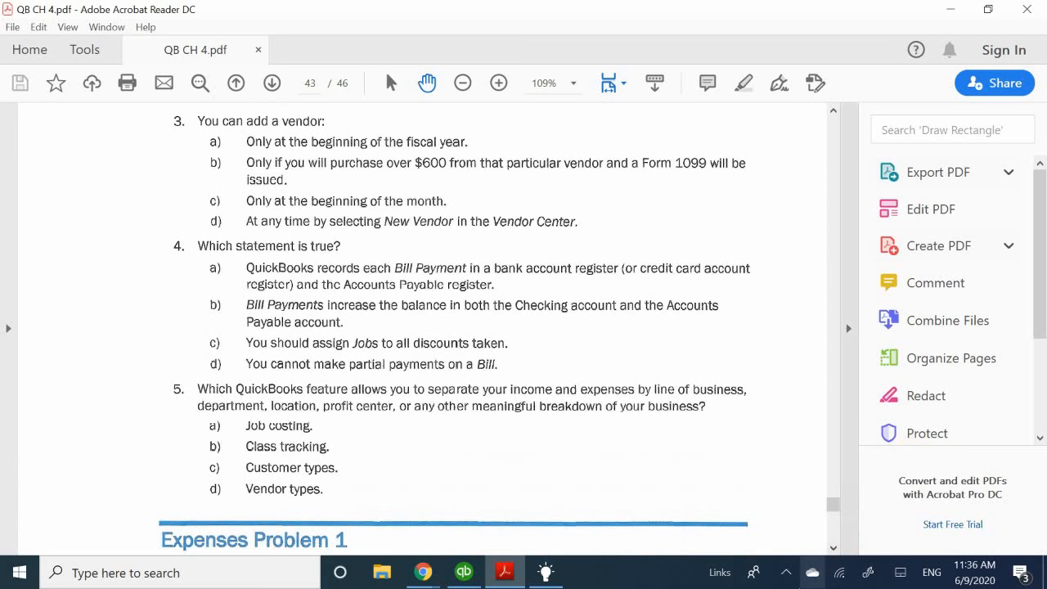
left_click(785, 572)
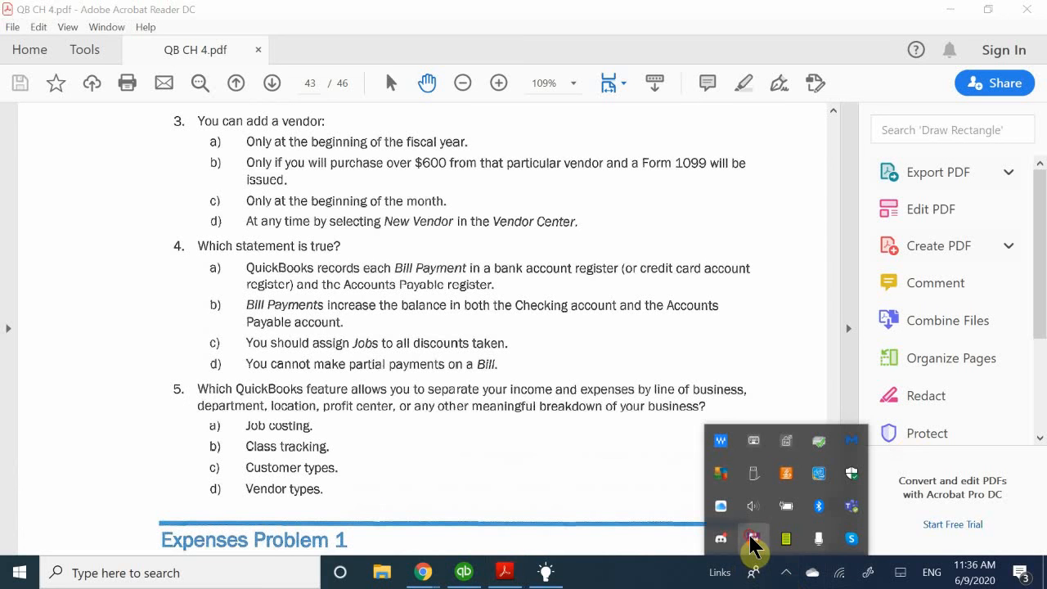